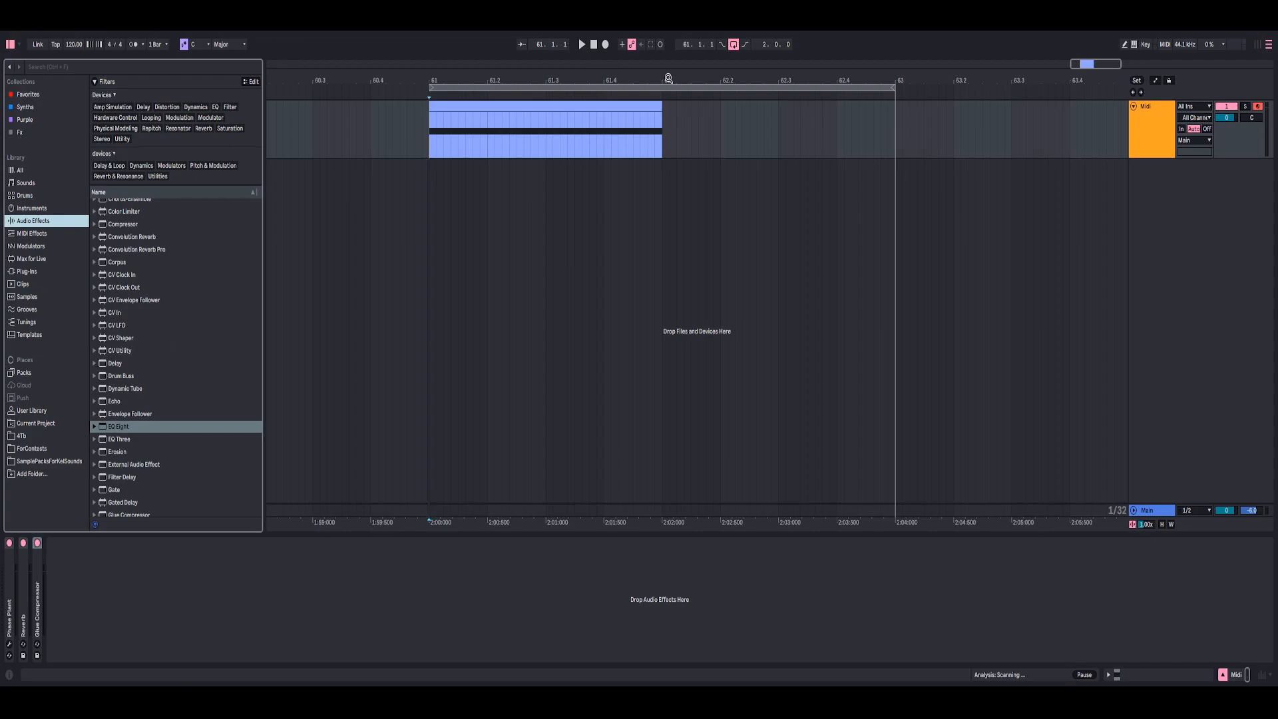
Turn off record arming on the Midi track that holds the existing clip.
{"action": "left_click_drag", "start_coordinate": [671, 77], "coordinate": [728, 85]}
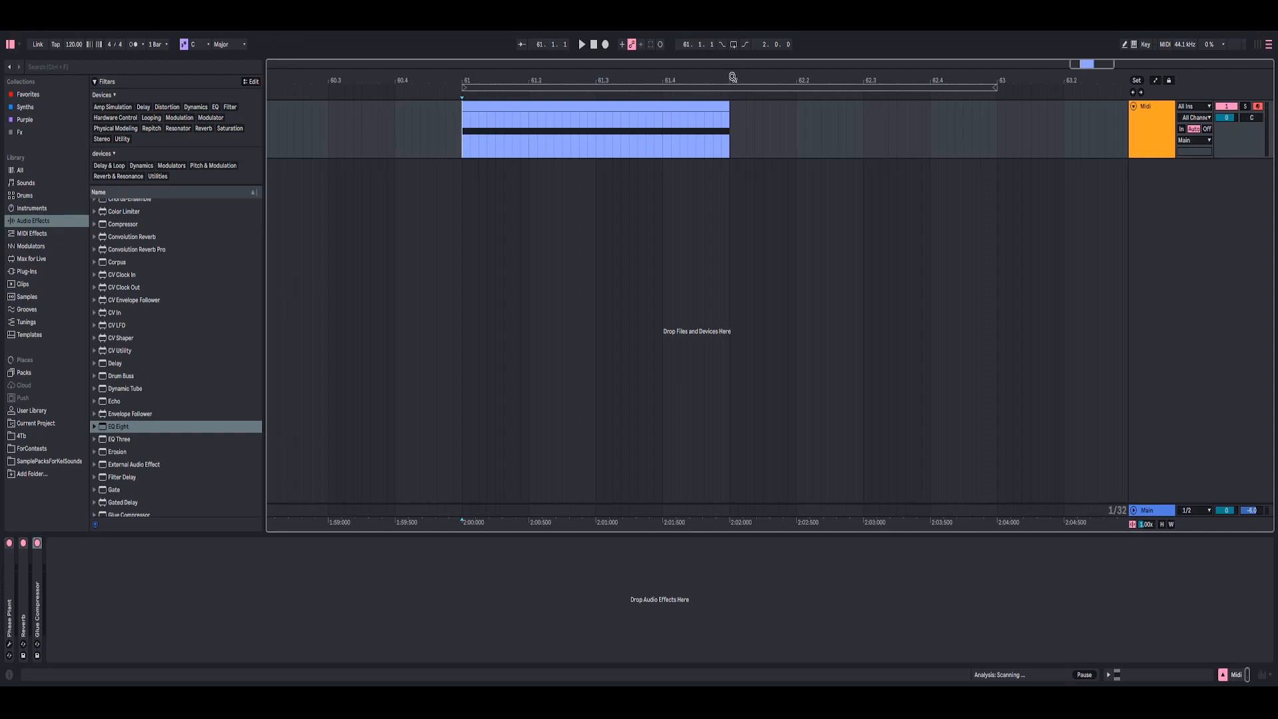
{"action": "left_click_drag", "start_coordinate": [730, 86], "coordinate": [701, 76]}
{"action": "left_click", "coordinate": [736, 87]}
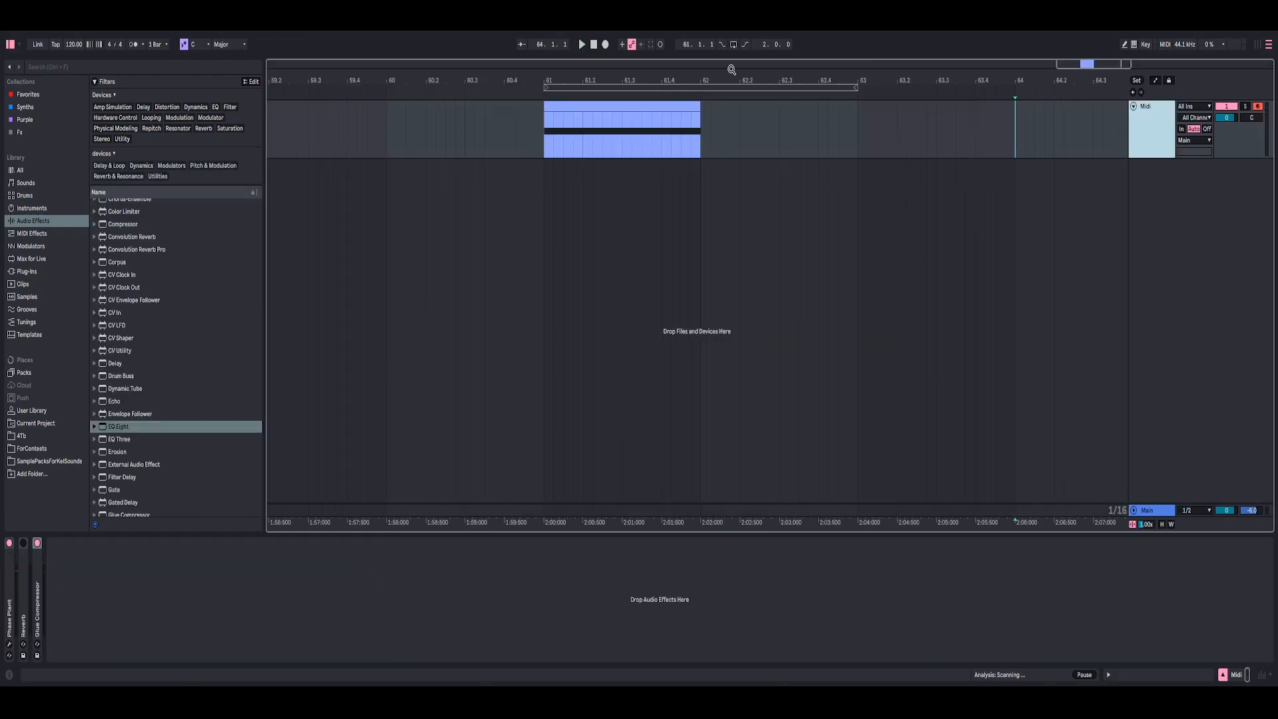
{"action": "left_click_drag", "start_coordinate": [616, 80], "coordinate": [656, 80]}
{"action": "left_click", "coordinate": [1259, 107]}
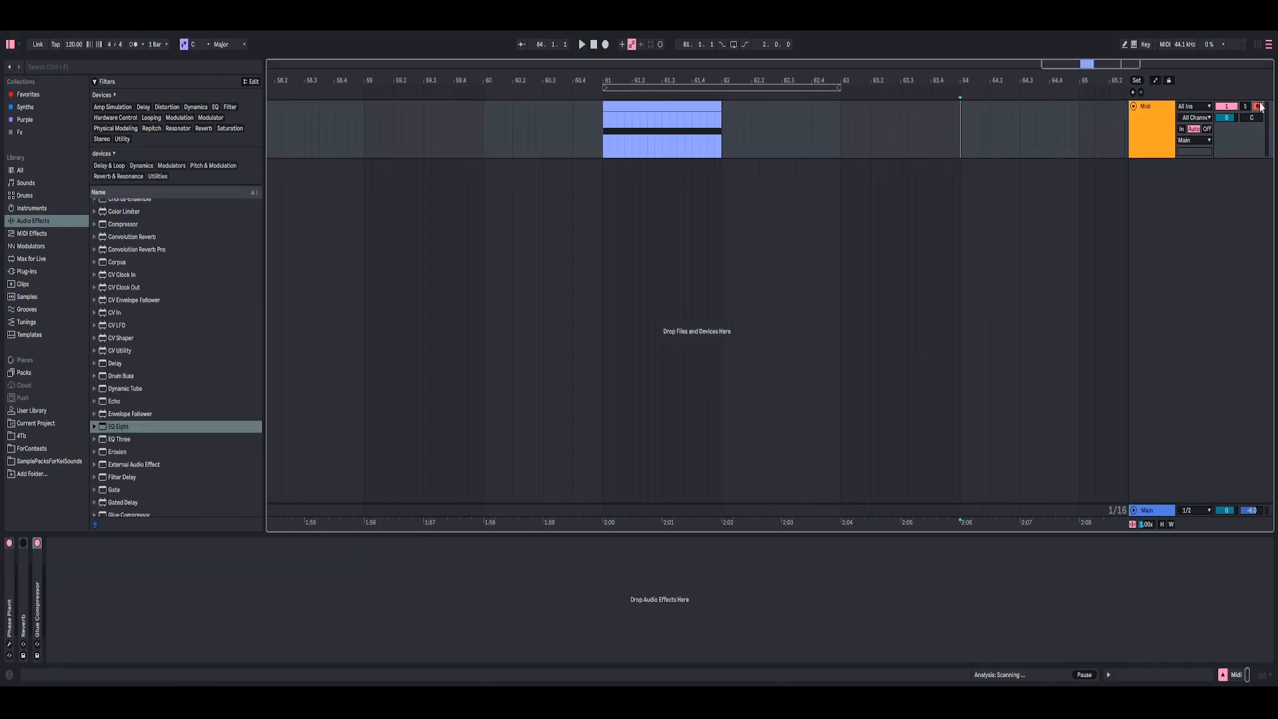
{"action": "left_click", "coordinate": [1155, 131]}
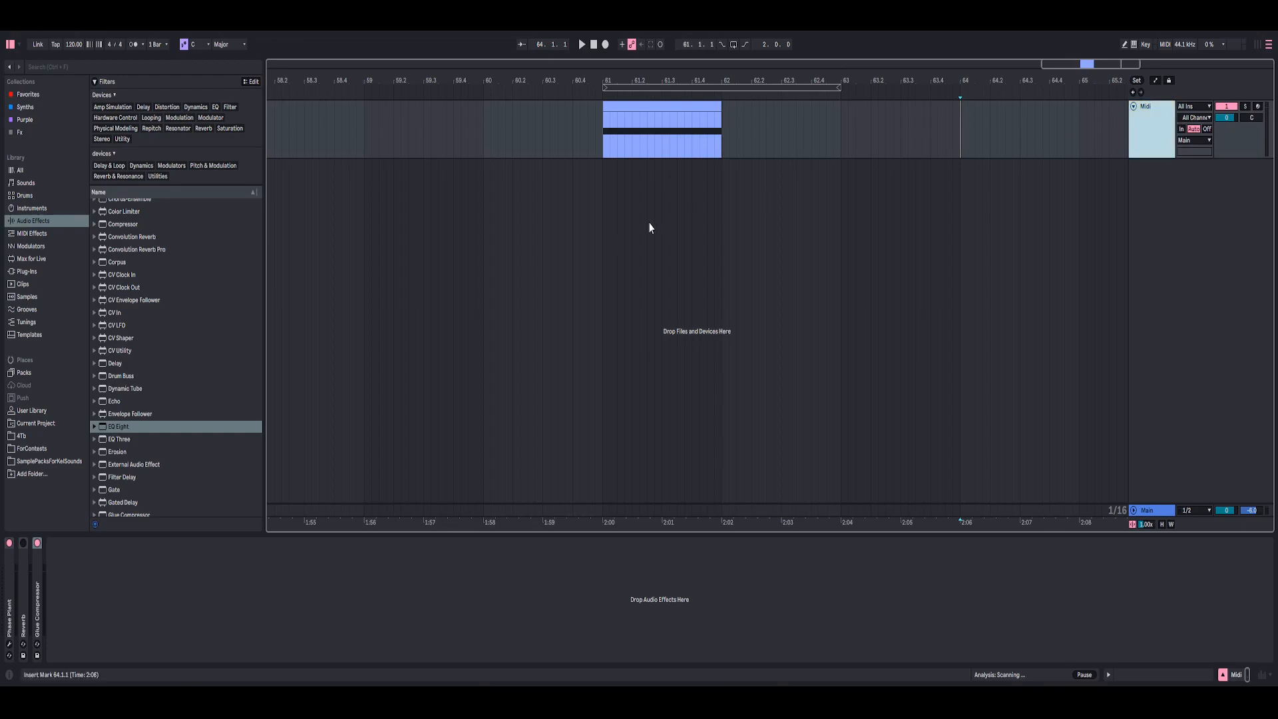
Inspect the Reverb and Glue Compressor settings in the Midi track's device chain, and fold Reverb again.
{"action": "double_click", "coordinate": [23, 580]}
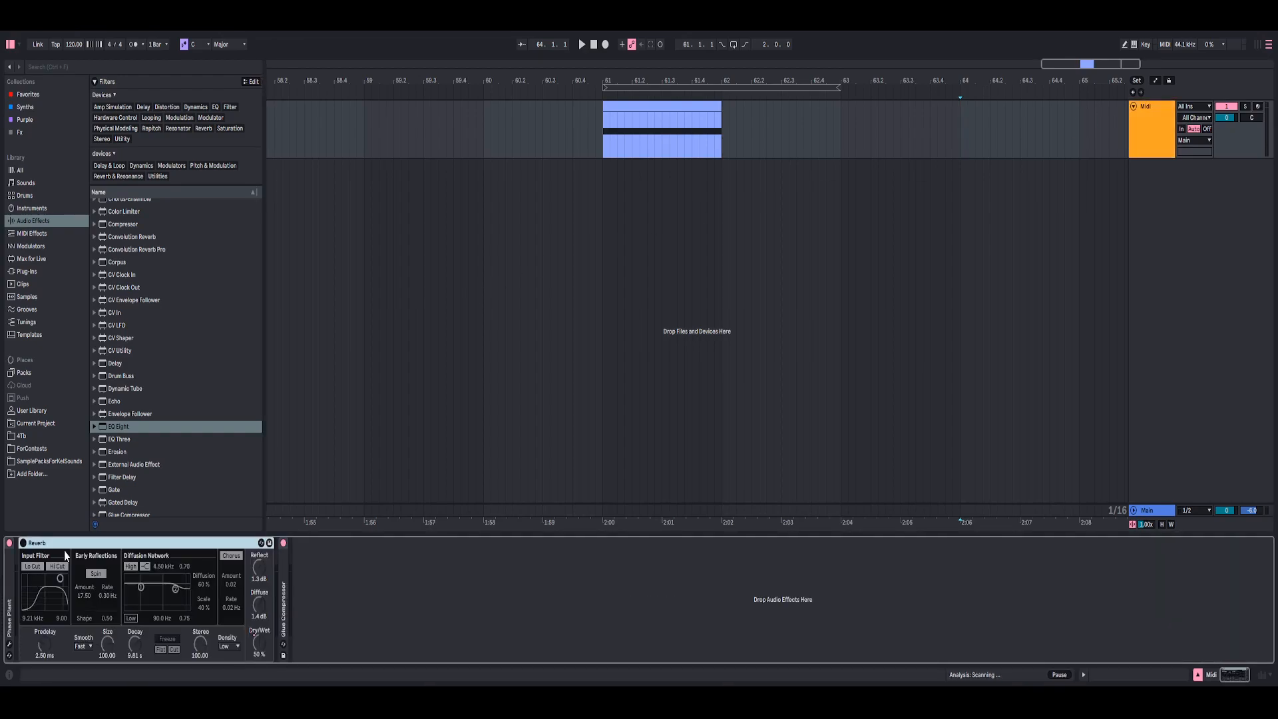
{"action": "double_click", "coordinate": [286, 593]}
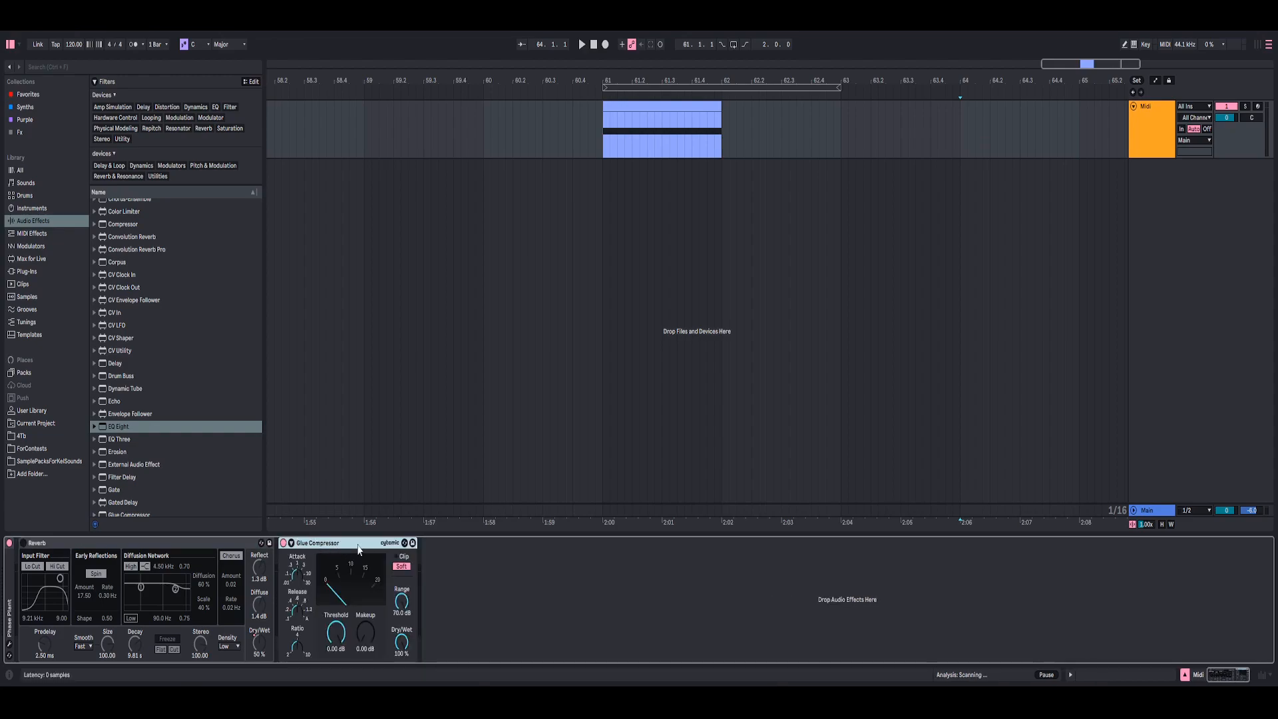
{"action": "double_click", "coordinate": [154, 544]}
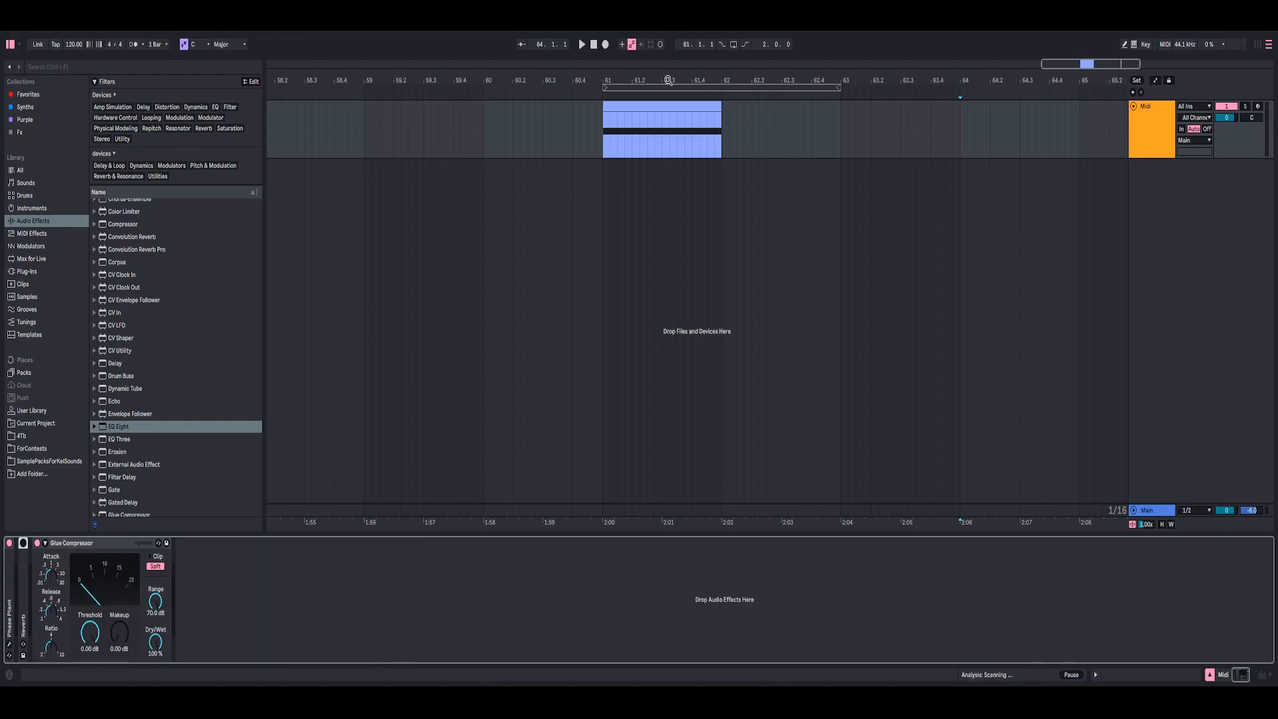
{"action": "left_click_drag", "start_coordinate": [668, 80], "coordinate": [578, 110]}
{"action": "left_click", "coordinate": [605, 109]}
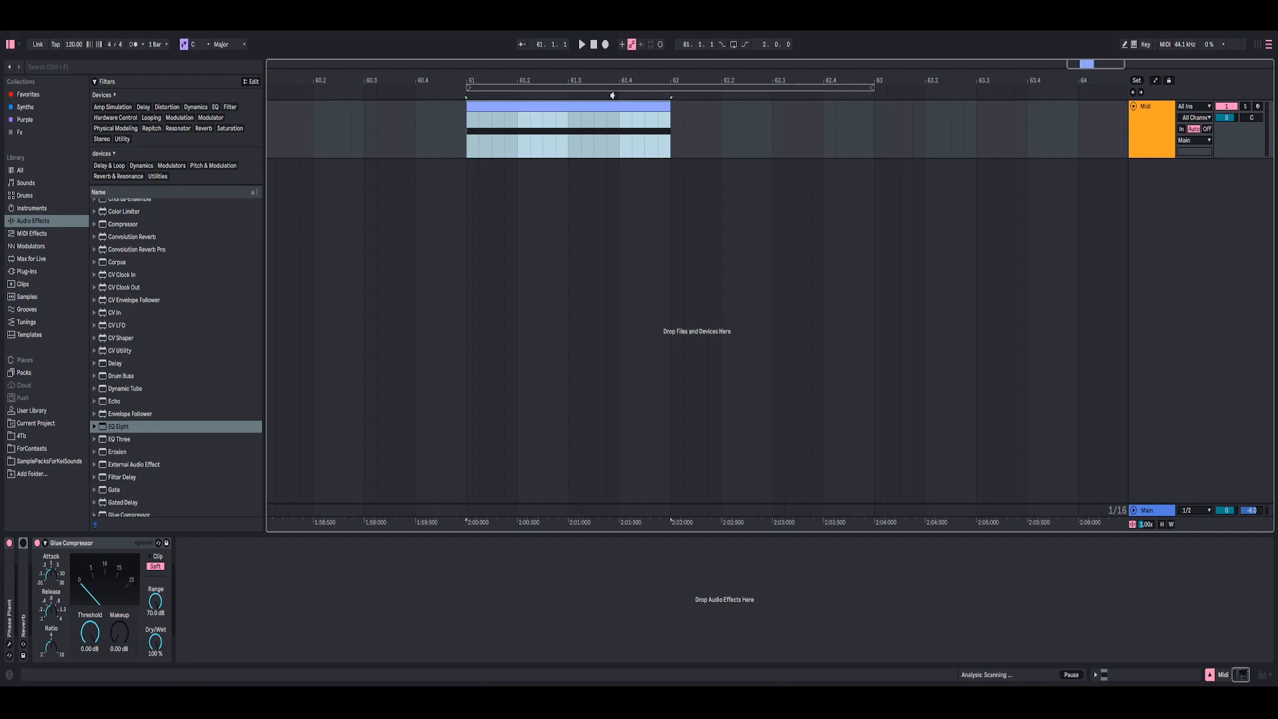
Insert a new MIDI track and load Phase Plant from the Synths collection onto it.
{"action": "right_click", "coordinate": [1153, 159]}
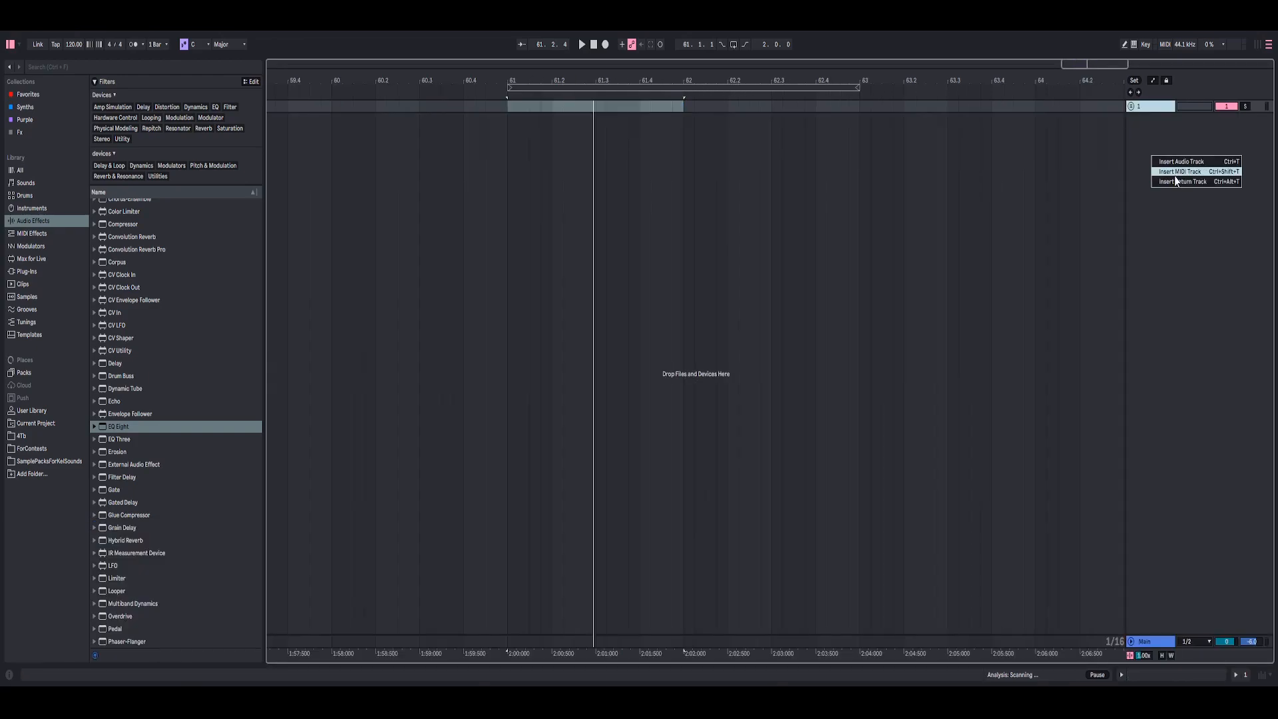
{"action": "left_click", "coordinate": [1176, 172]}
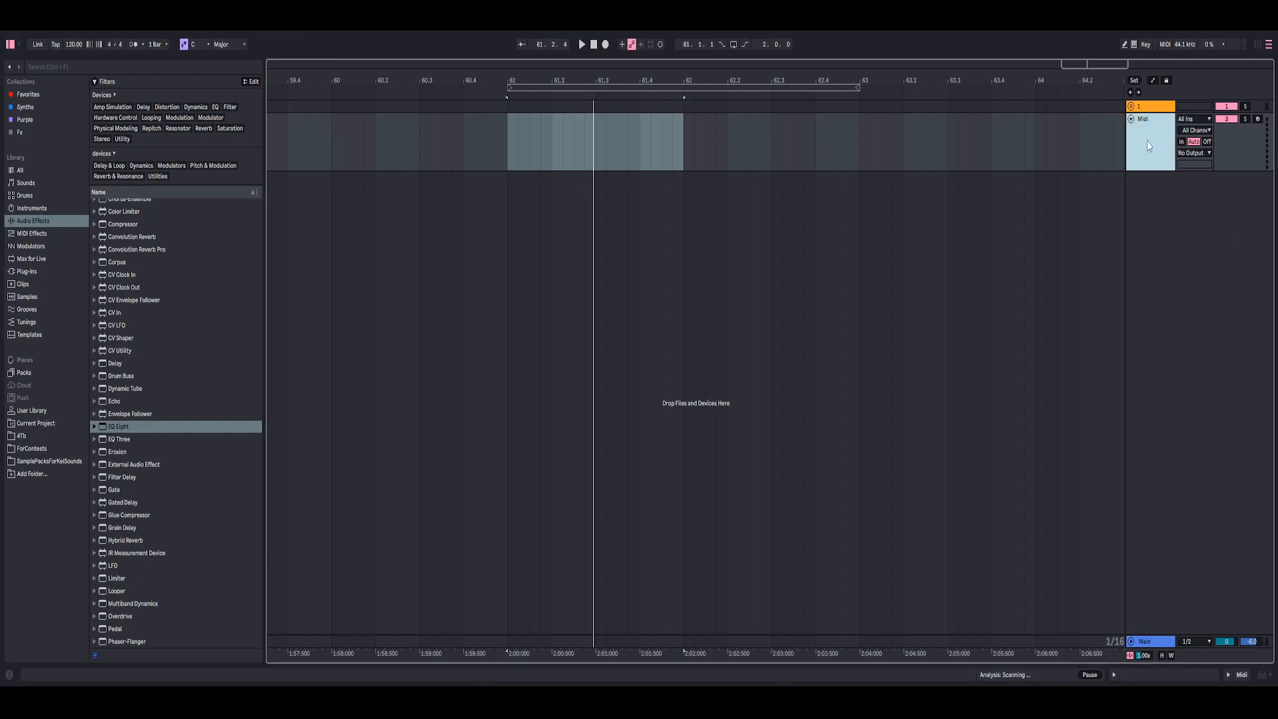
{"action": "left_click", "coordinate": [25, 106]}
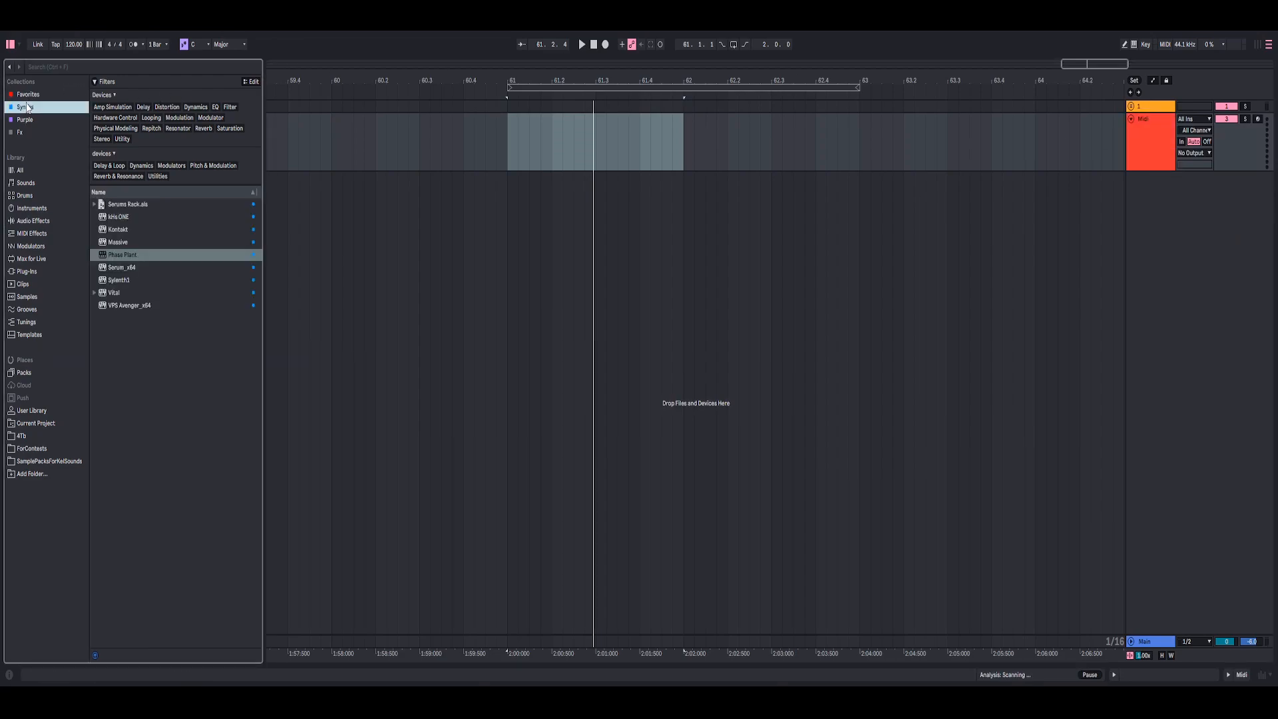
{"action": "left_click_drag", "start_coordinate": [874, 149], "coordinate": [875, 149]}
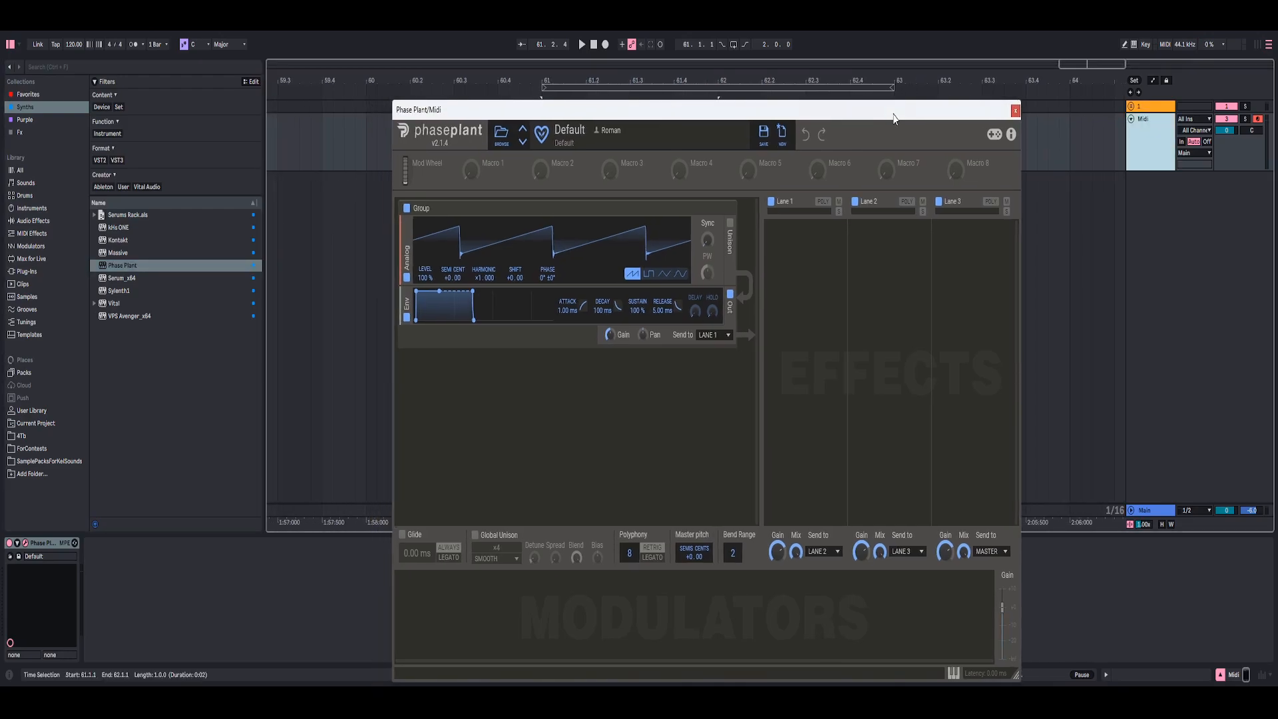
{"action": "left_click_drag", "start_coordinate": [884, 106], "coordinate": [868, 61]}
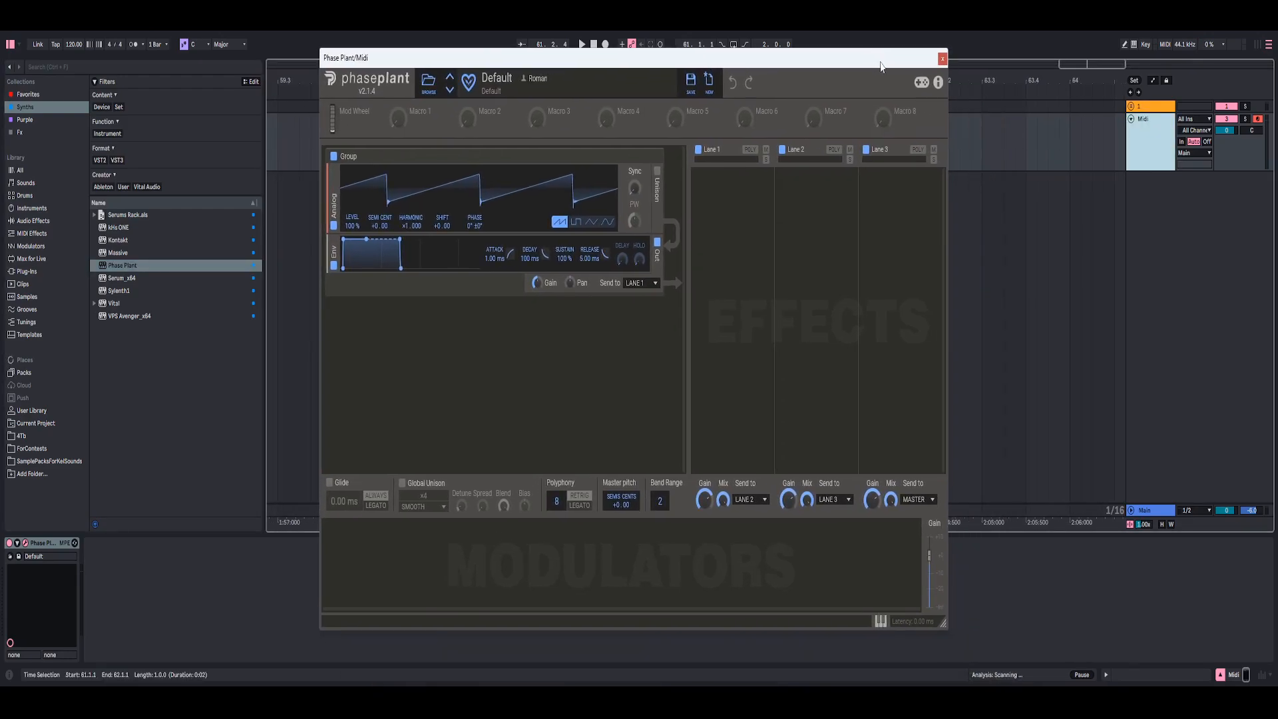
{"action": "left_click", "coordinate": [943, 59]}
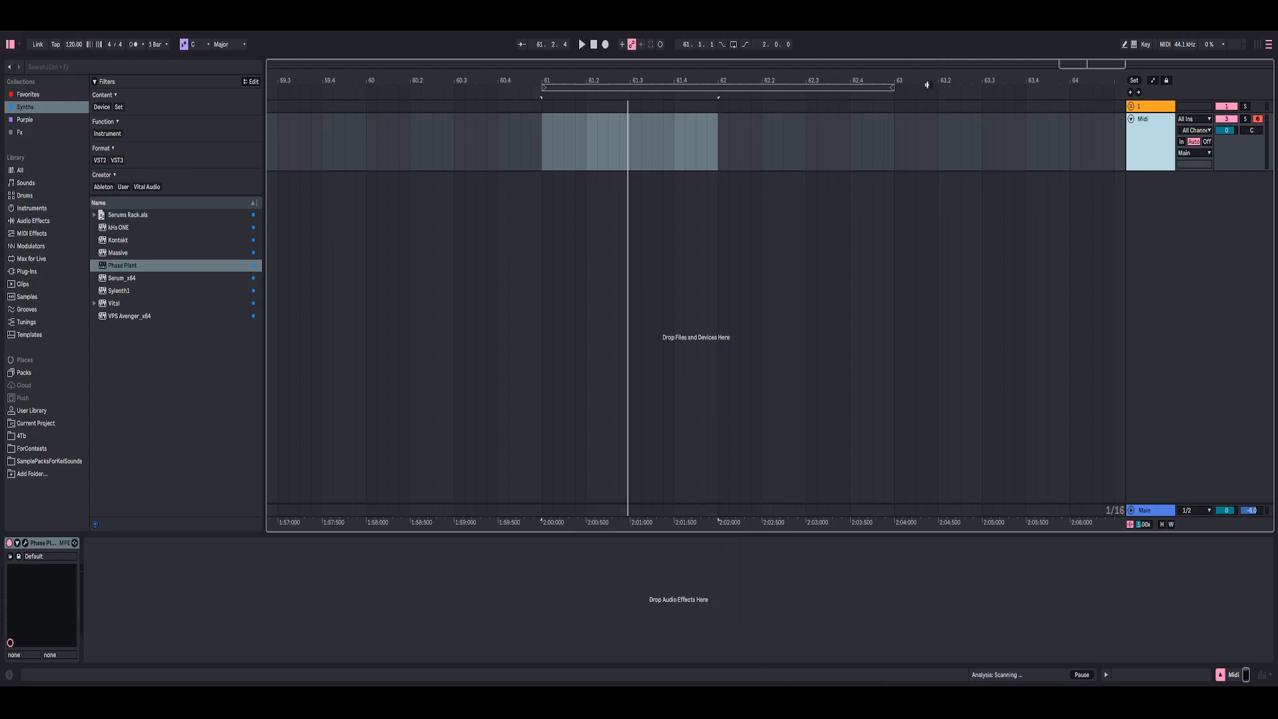
Select the half-bar time range from 63.1.1 to 63.3.1 on the new MIDI track.
{"action": "scroll", "coordinate": [728, 149], "scroll_direction": "up", "scroll_amount": 3}
{"action": "left_click", "coordinate": [728, 150]}
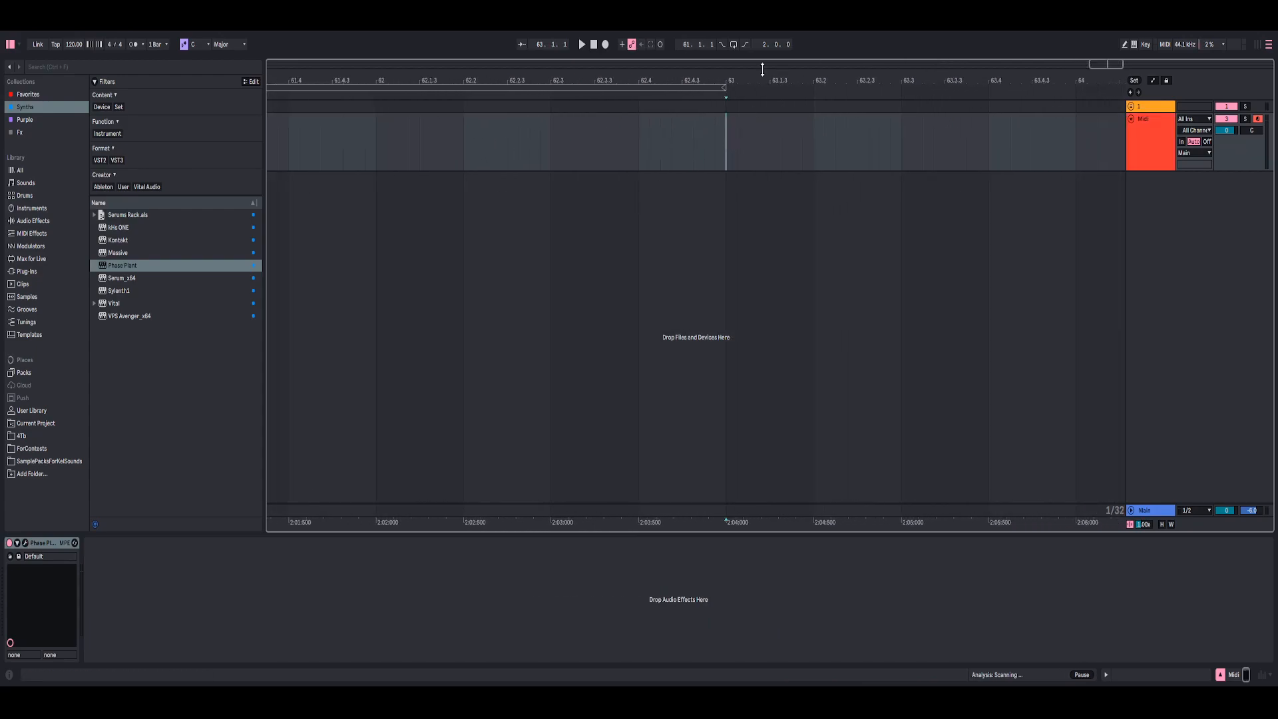
{"action": "left_click_drag", "start_coordinate": [780, 80], "coordinate": [556, 88]}
{"action": "left_click_drag", "start_coordinate": [492, 141], "coordinate": [697, 141]}
{"action": "right_click", "coordinate": [669, 141]}
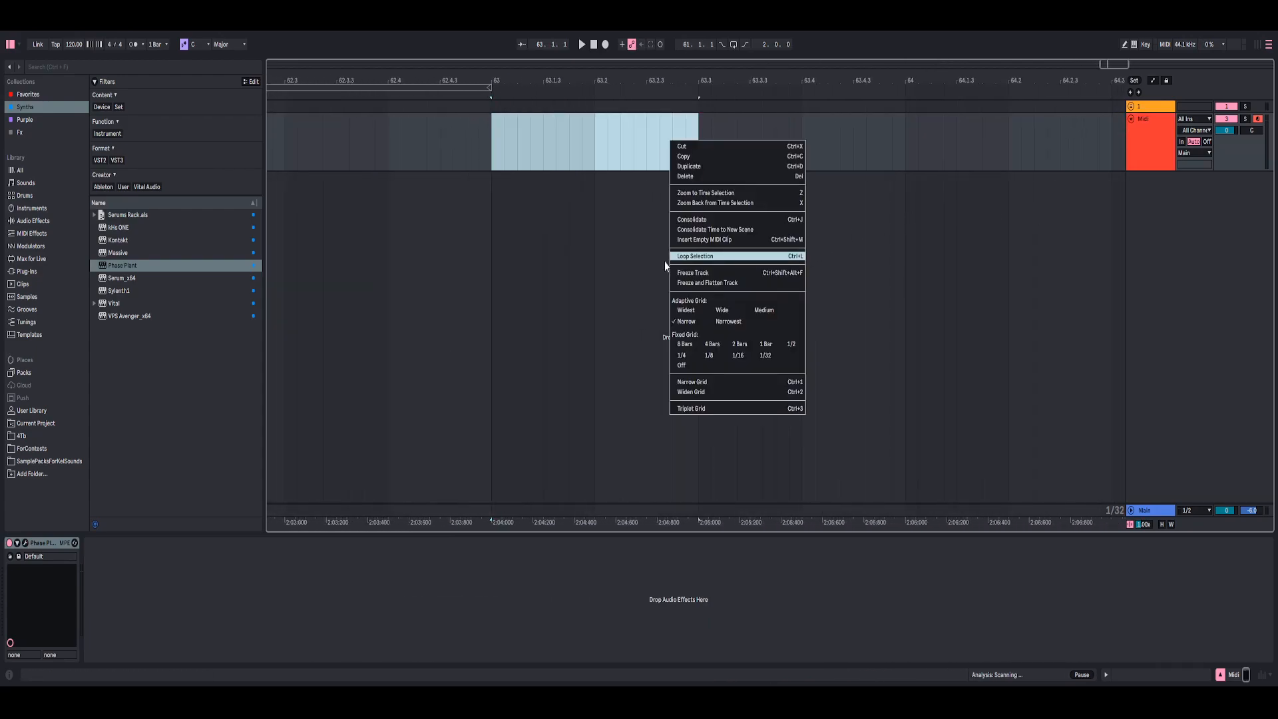
{"action": "key", "text": "Up"}
{"action": "key", "text": "Up"}
{"action": "key", "text": "Up"}
{"action": "key", "text": "Up"}
{"action": "key", "text": "Up"}
{"action": "key", "text": "Up"}
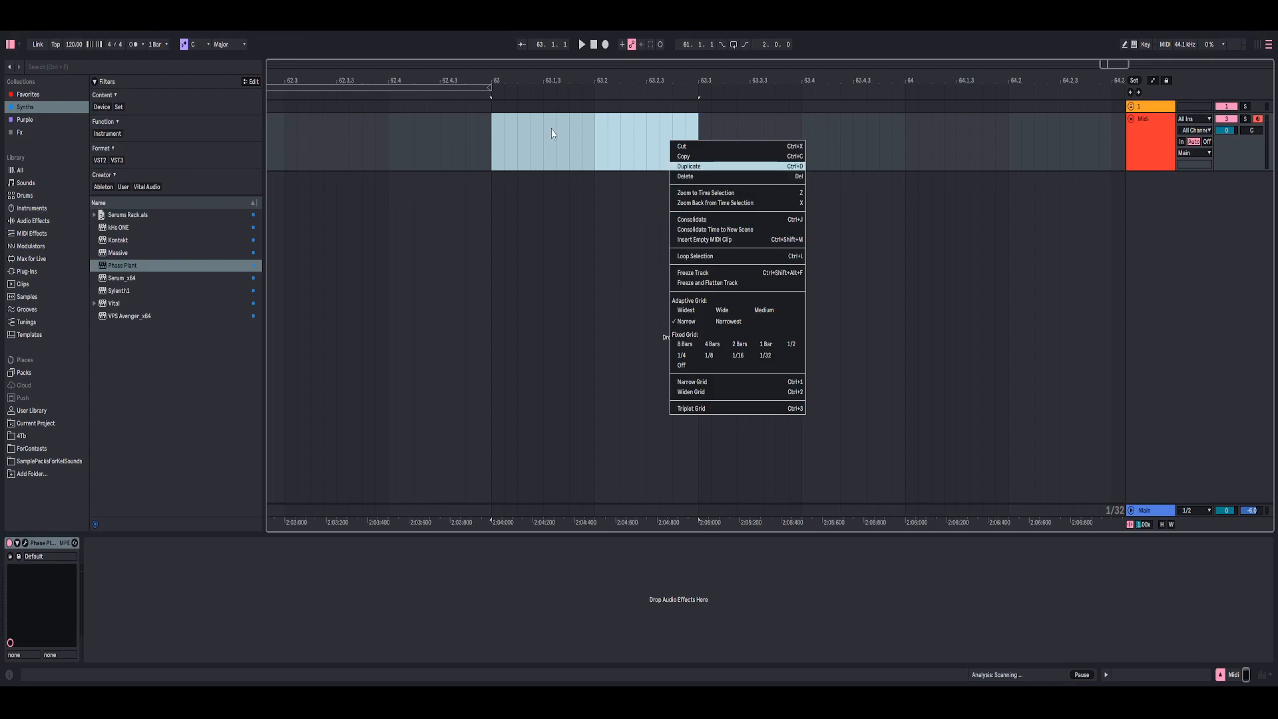
{"action": "key", "text": "Escape"}
Reopen Phase Plant on the new MIDI track and reset it to an empty patch.
{"action": "left_click", "coordinate": [1126, 145]}
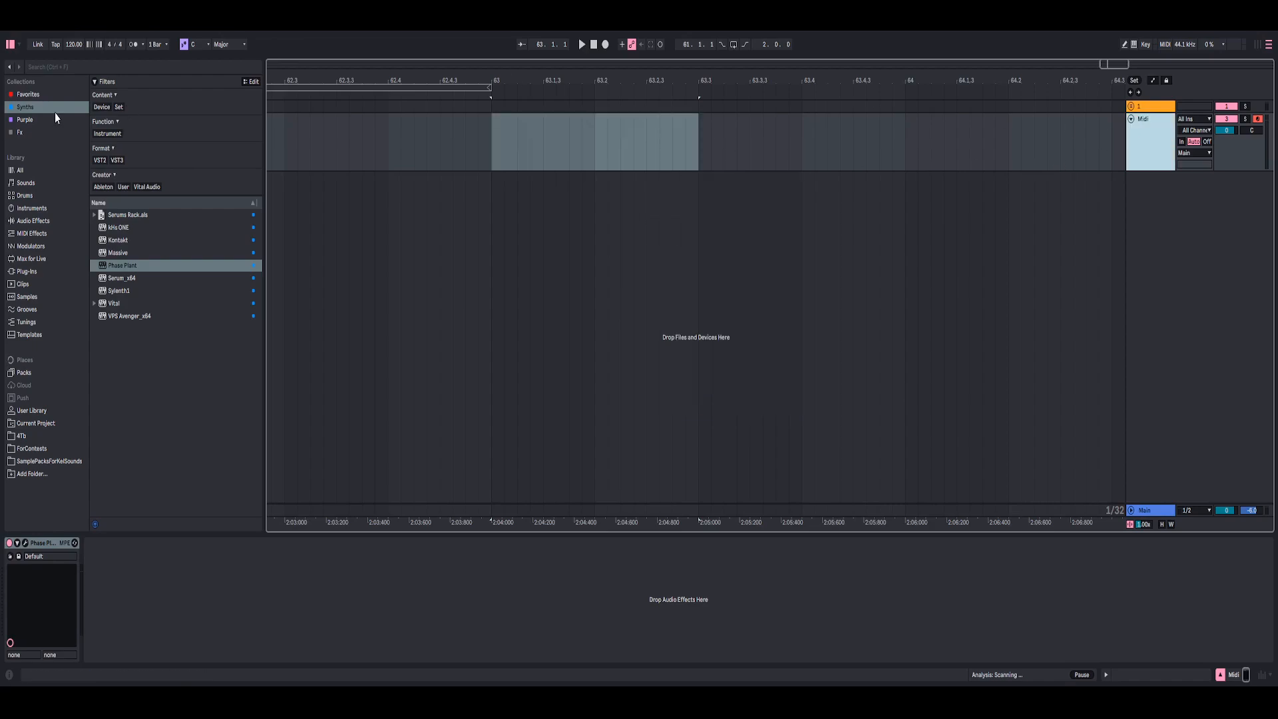
{"action": "left_click", "coordinate": [26, 545]}
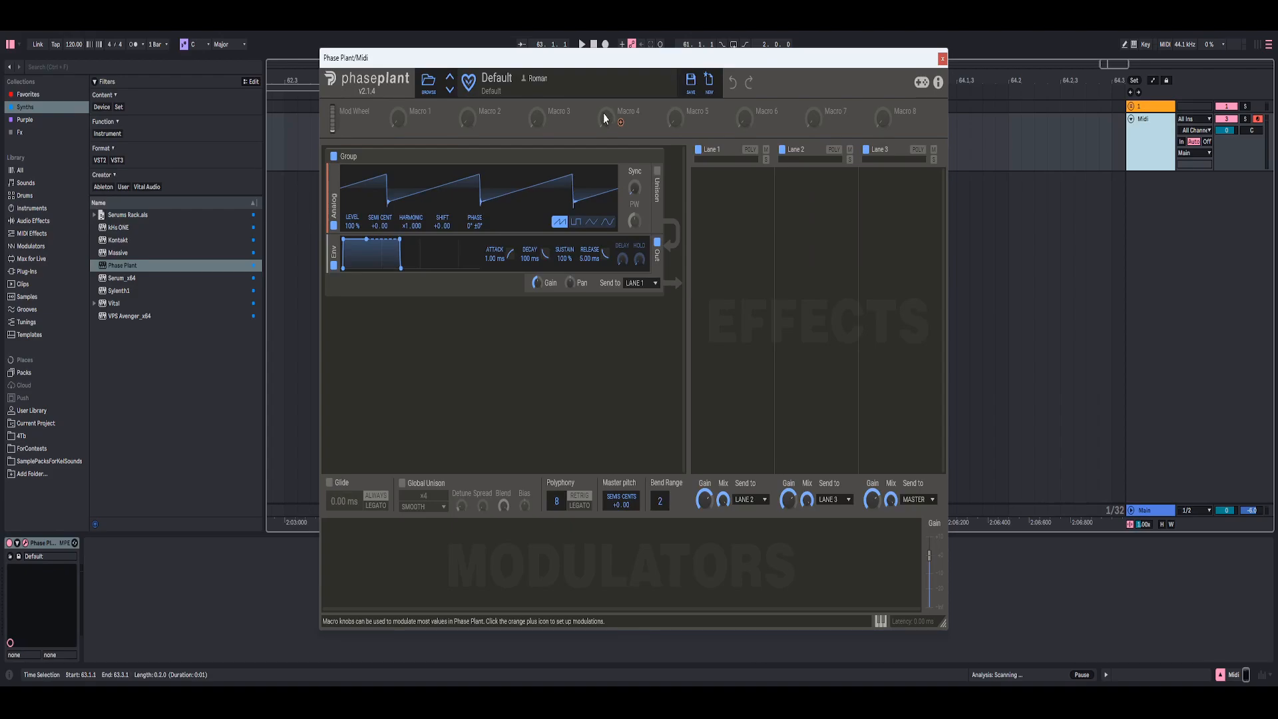
{"action": "left_click_drag", "start_coordinate": [684, 53], "coordinate": [792, 35]}
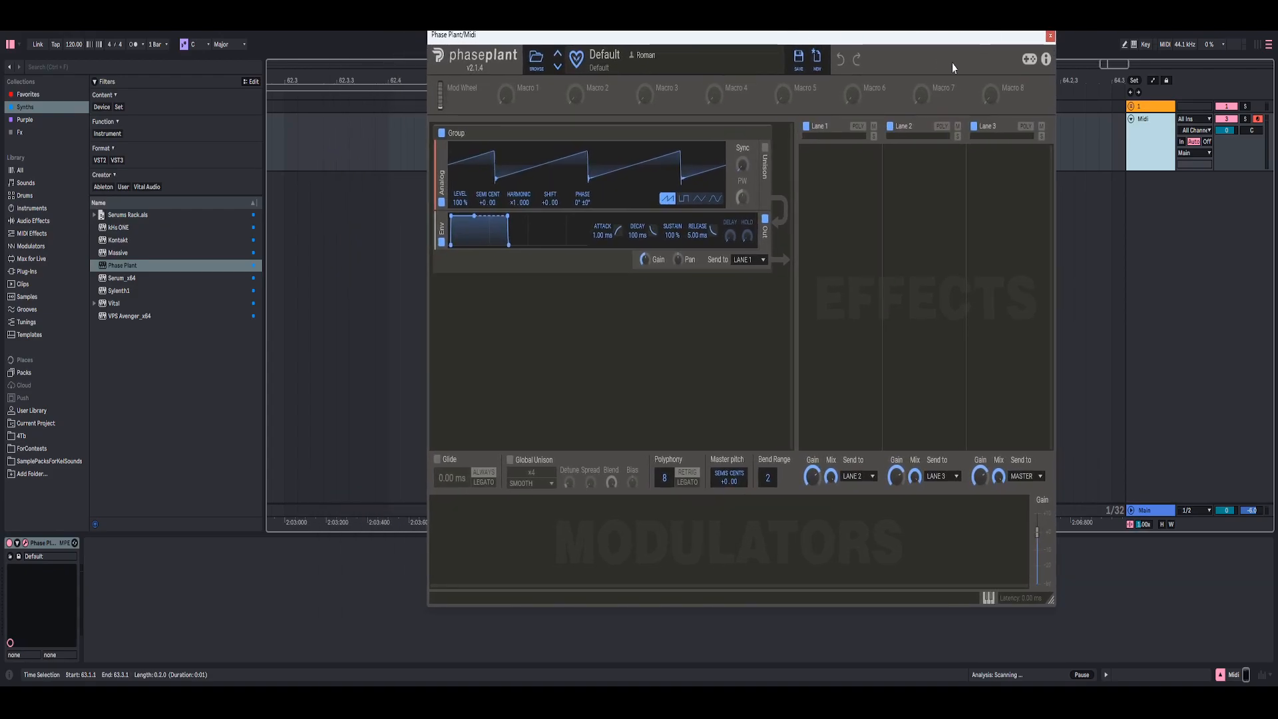
{"action": "left_click", "coordinate": [821, 58]}
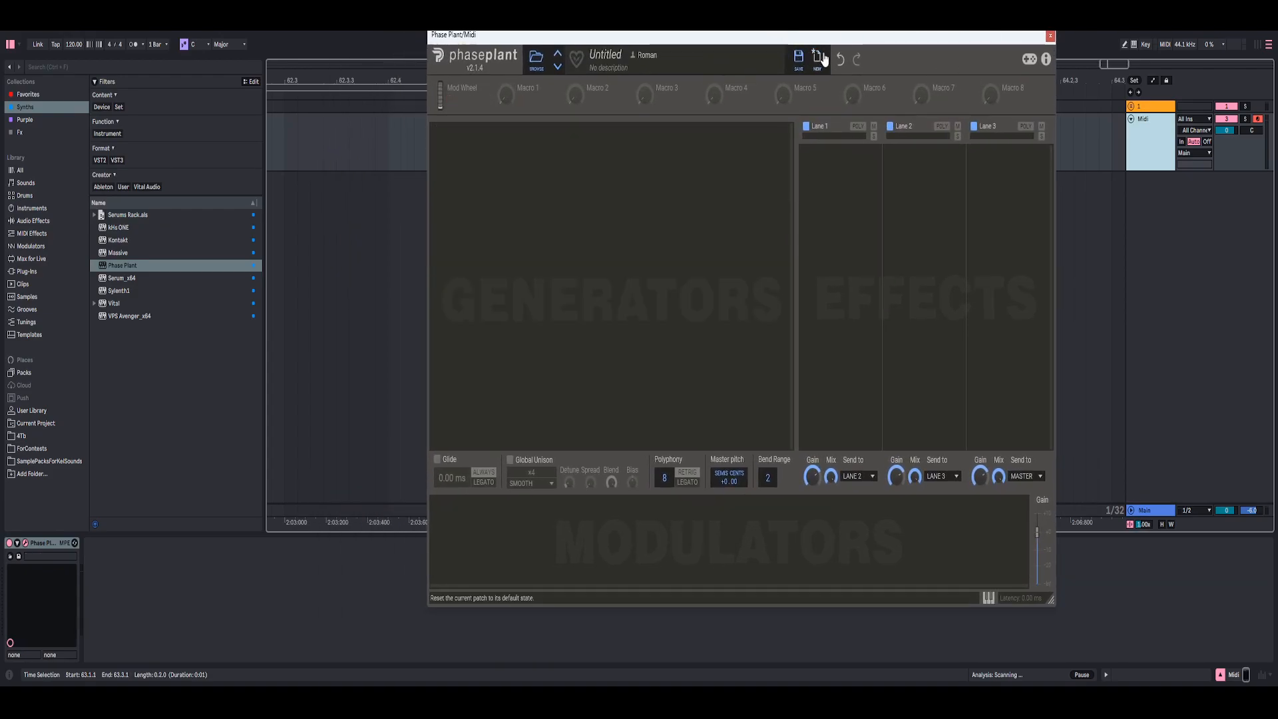
Add an Analog generator to the patch and a new empty group beneath it.
{"action": "left_click", "coordinate": [701, 158]}
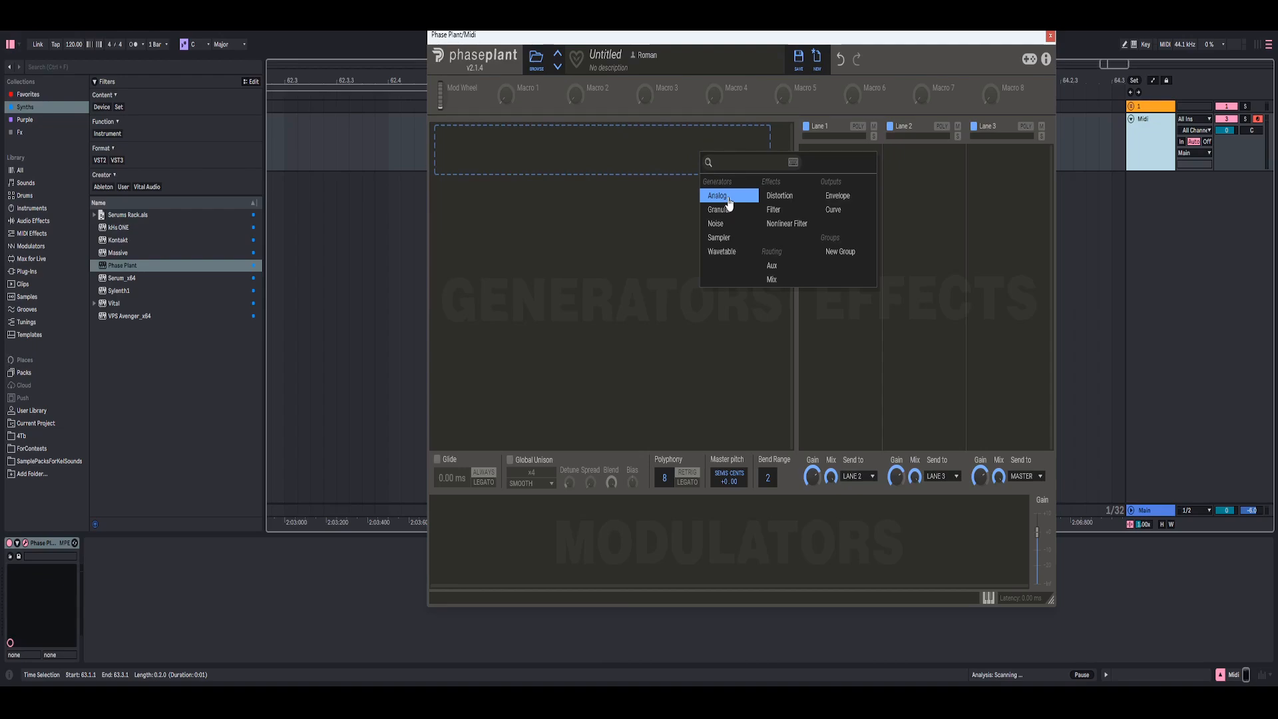
{"action": "left_click", "coordinate": [729, 203]}
{"action": "left_click", "coordinate": [633, 297]}
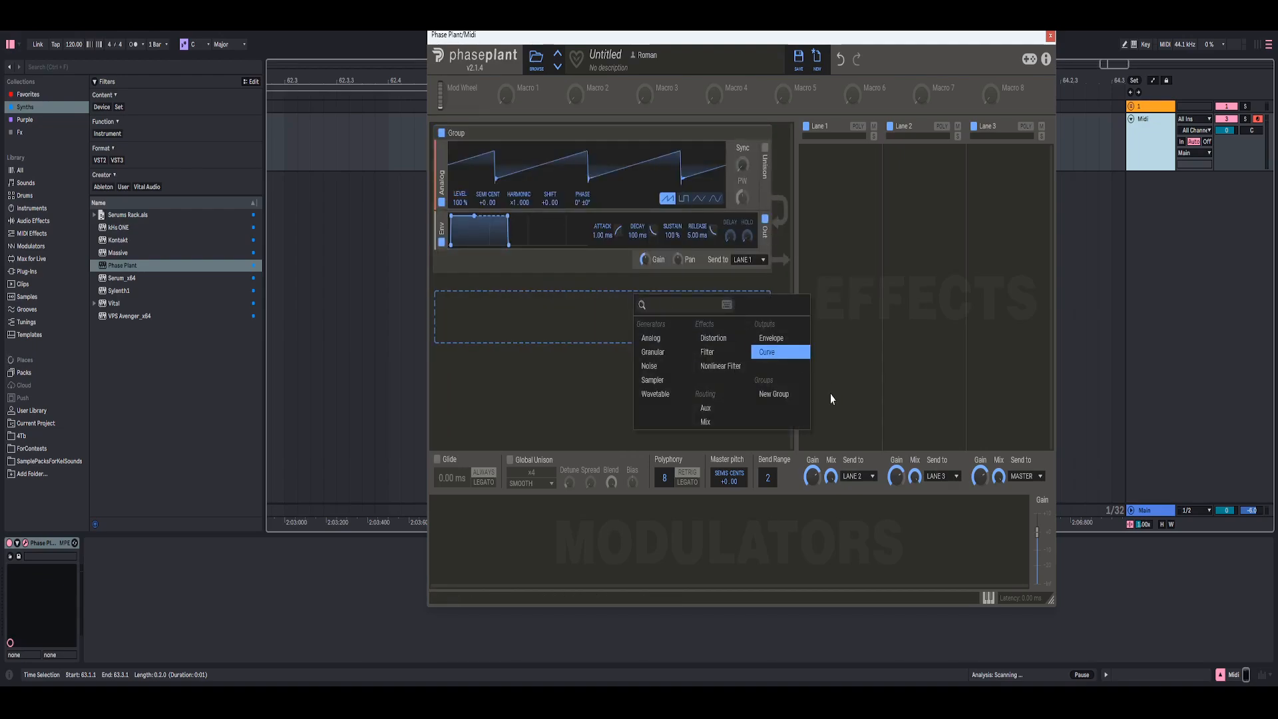
{"action": "left_click", "coordinate": [769, 398]}
Add a second Analog generator in the new group and route its output to the first Analog oscillator's phase.
{"action": "left_click", "coordinate": [667, 319]}
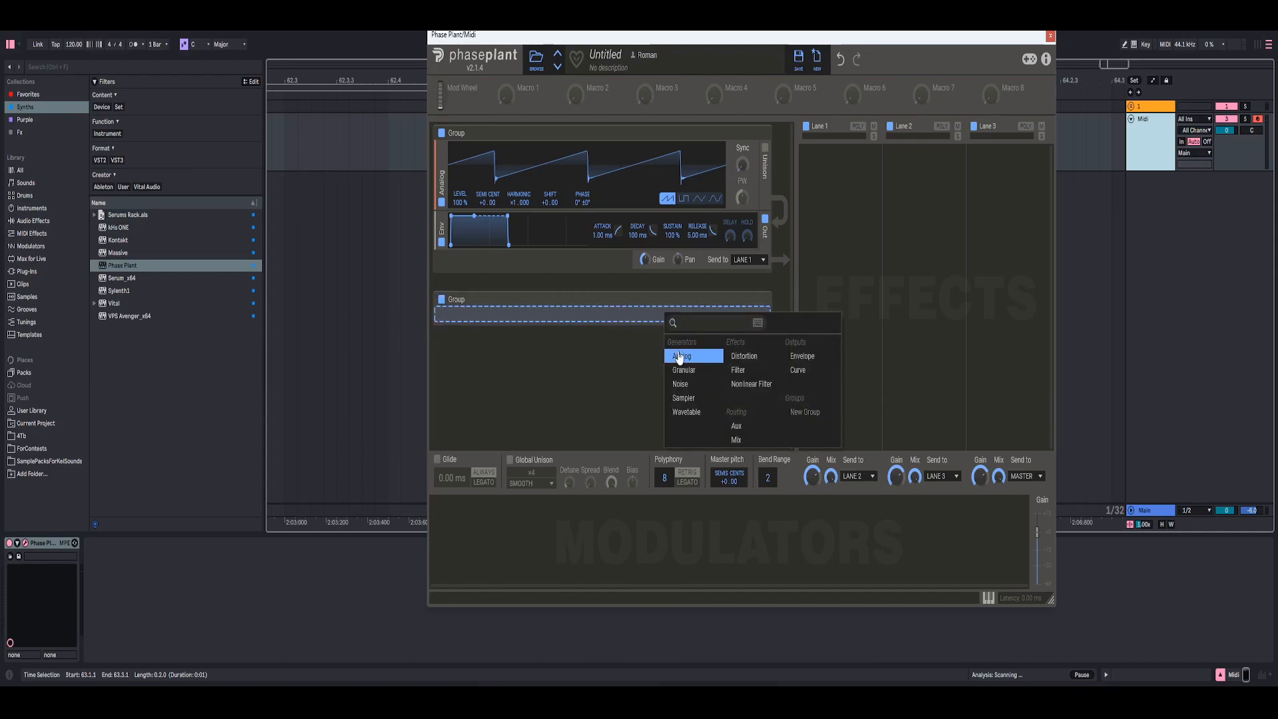
{"action": "left_click", "coordinate": [685, 357]}
{"action": "left_click_drag", "start_coordinate": [771, 364], "coordinate": [582, 212]}
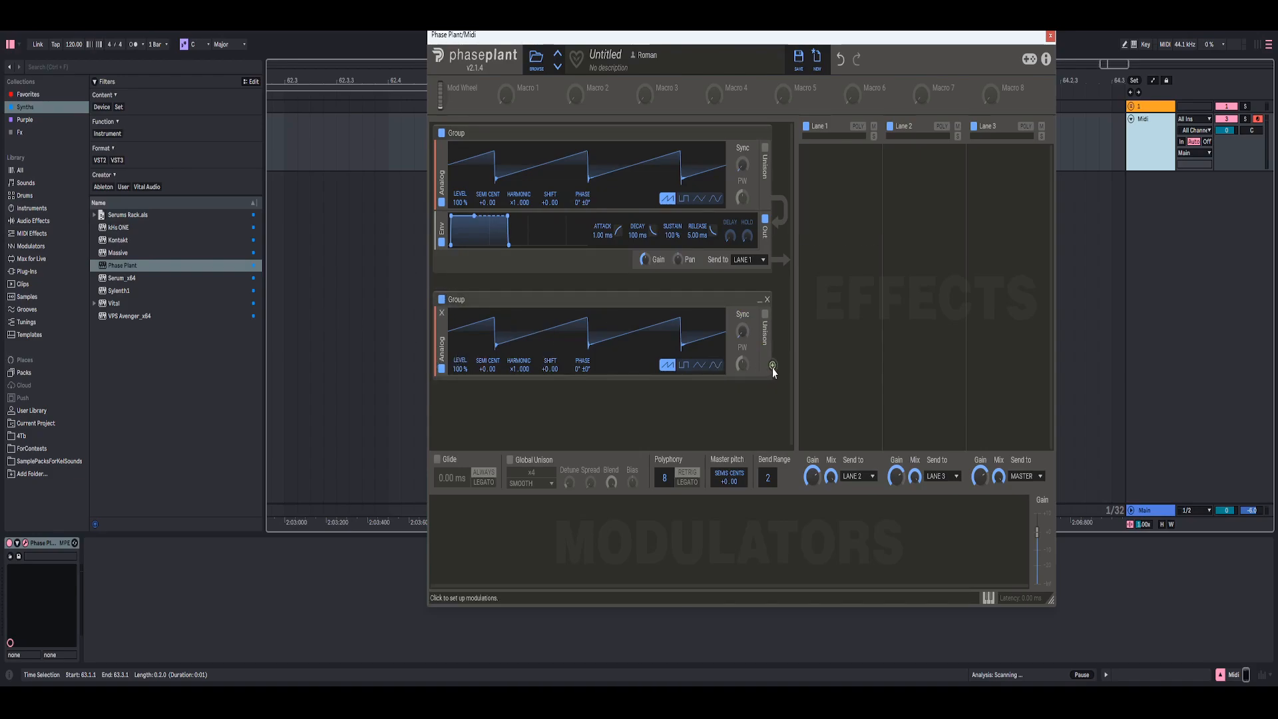
{"action": "left_click_drag", "start_coordinate": [772, 366], "coordinate": [583, 181]}
Create a half-bar MIDI clip at 63.3.1 on the Midi track and draw a one-beat F2 note at its start.
{"action": "double_click", "coordinate": [794, 124]}
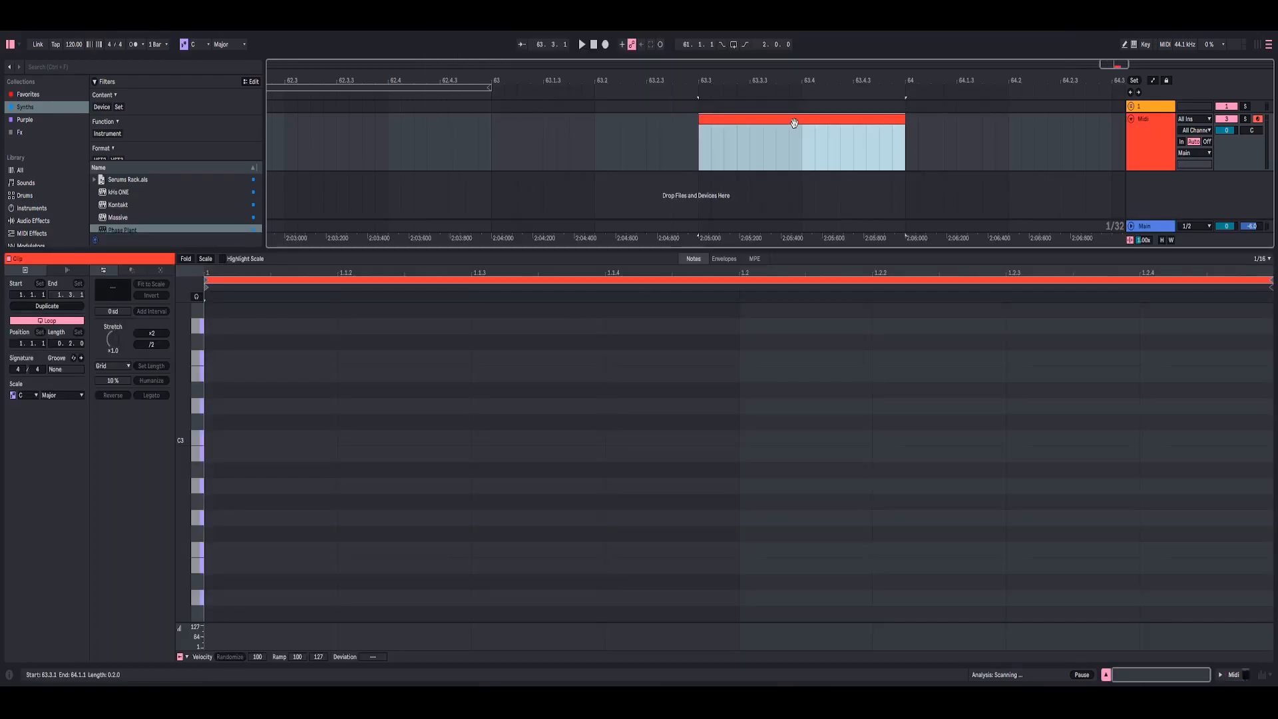
{"action": "scroll", "coordinate": [226, 480], "scroll_direction": "down", "scroll_amount": 2}
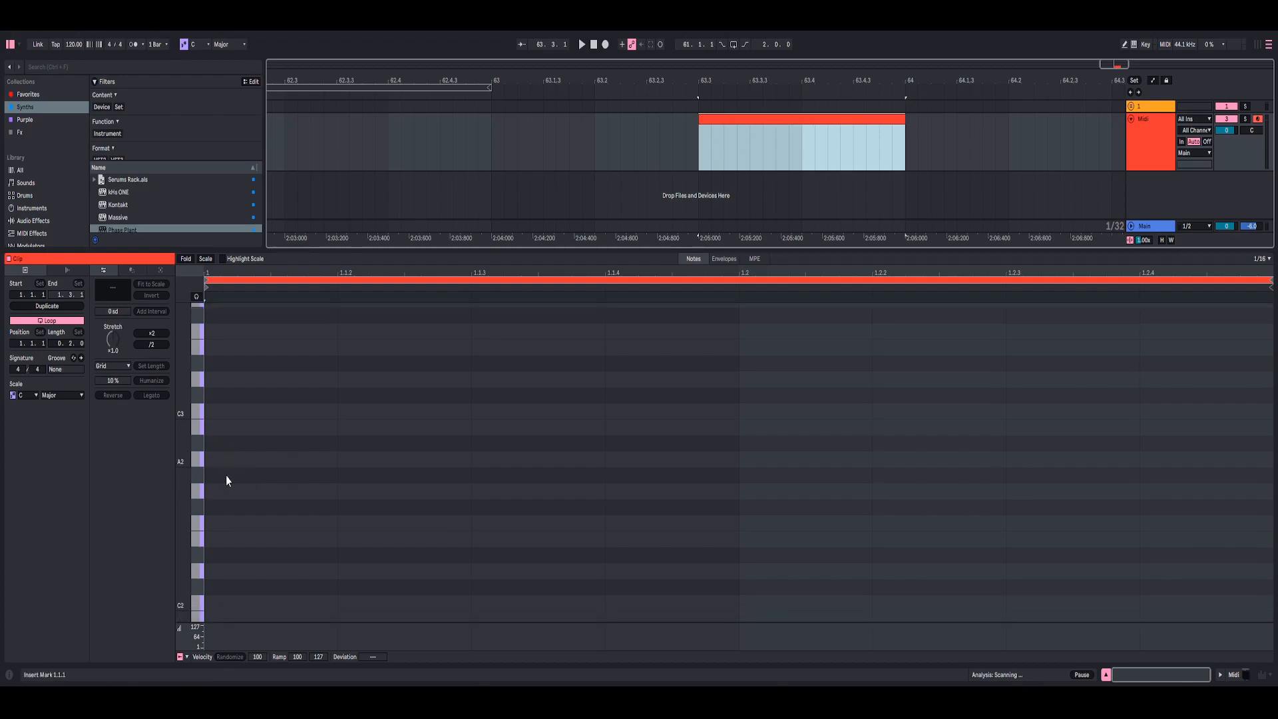
{"action": "left_click", "coordinate": [248, 530]}
{"action": "left_click_drag", "start_coordinate": [248, 526], "coordinate": [707, 507]}
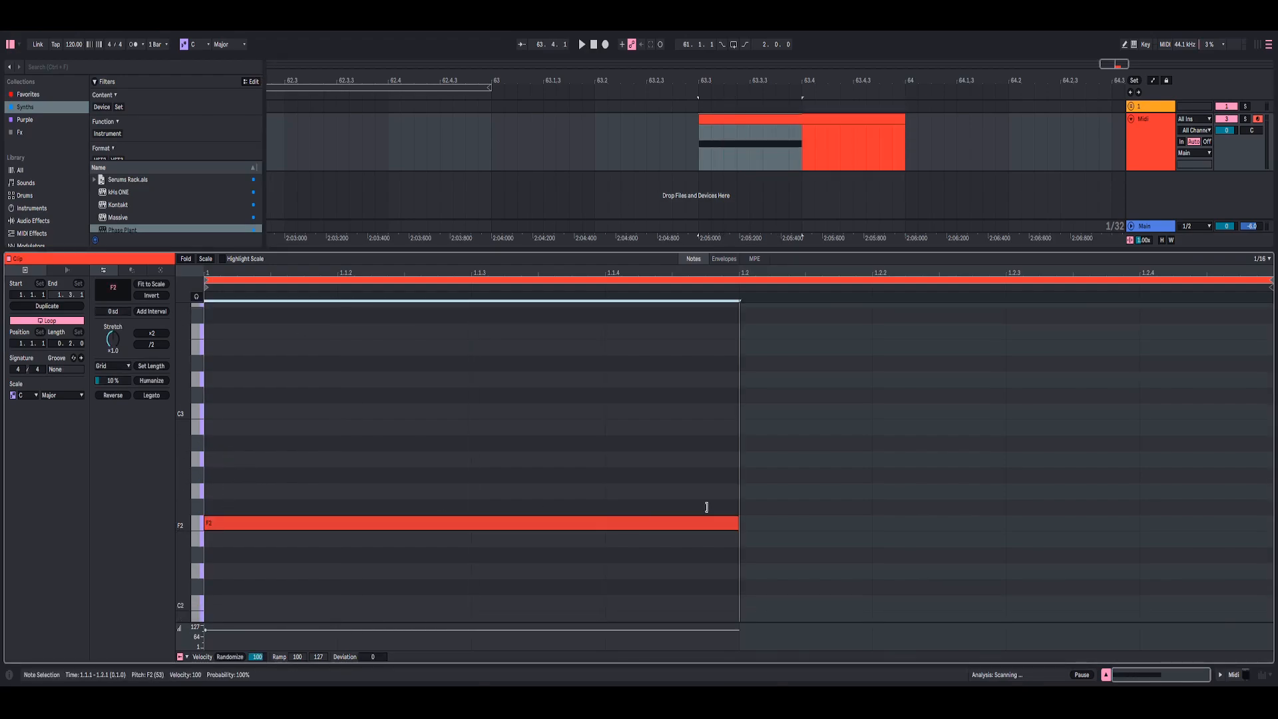
Return to Phase Plant and set the second Analog oscillator's harmonic to 2.000.
{"action": "key", "text": "shift+Tab"}
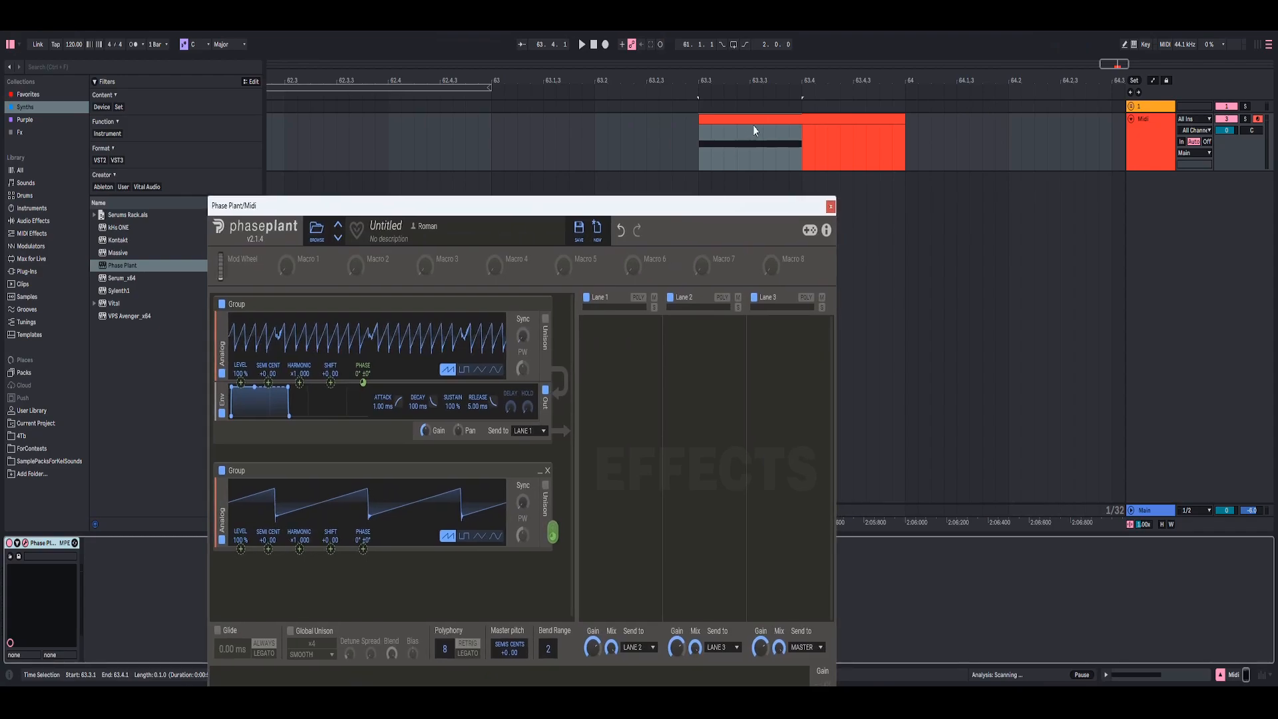
{"action": "left_click", "coordinate": [753, 125]}
{"action": "left_click_drag", "start_coordinate": [690, 200], "coordinate": [826, 134]}
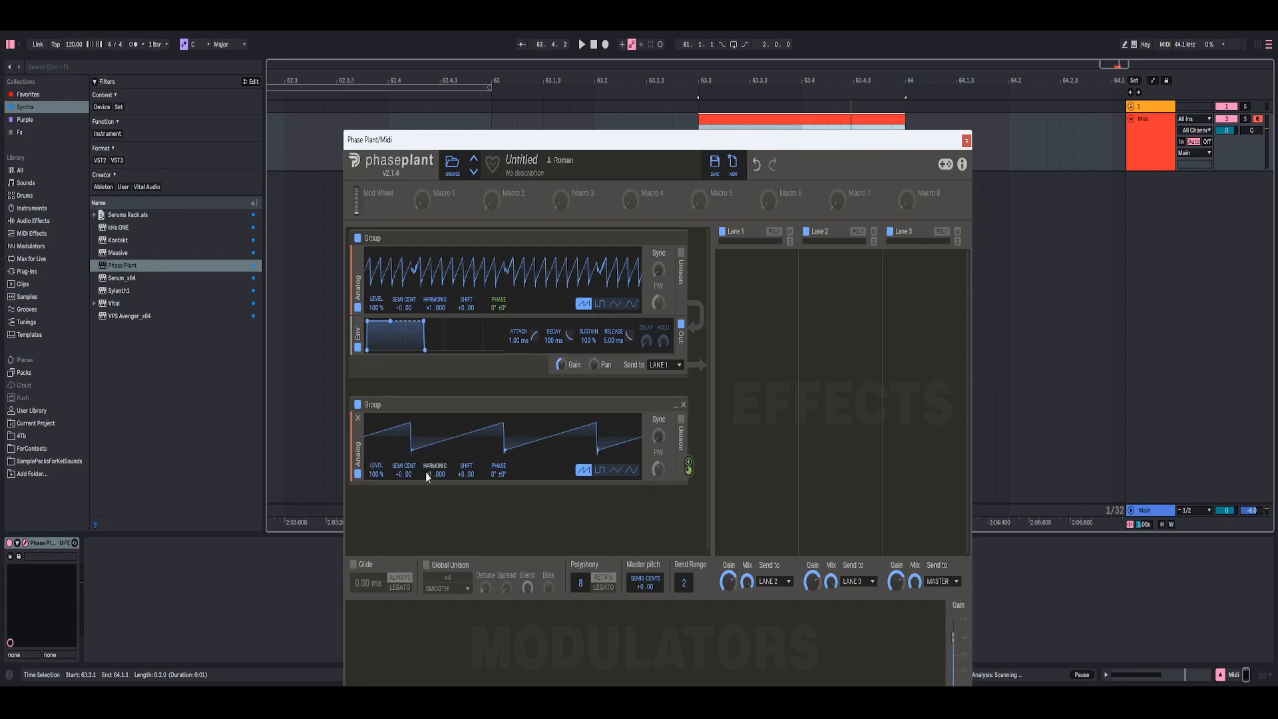
{"action": "left_click_drag", "start_coordinate": [430, 474], "coordinate": [430, 464]}
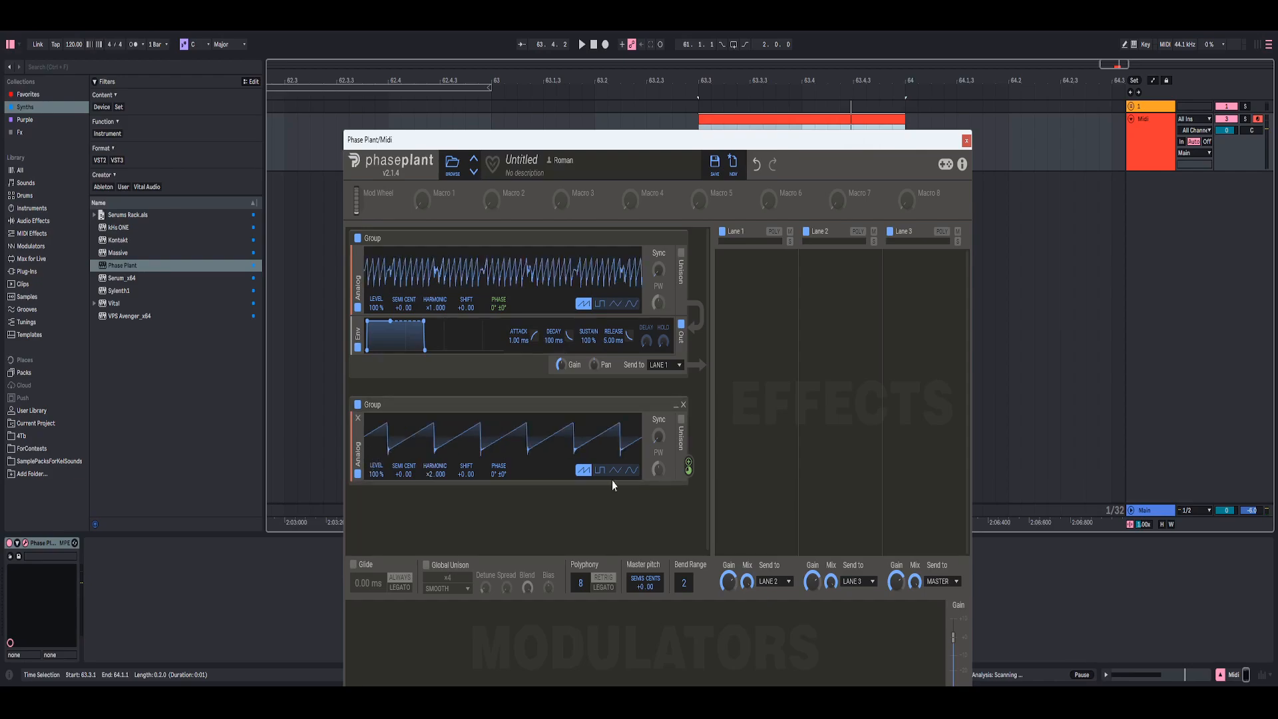
Audition the clip and adjust the depth of the second Analog generator's modulation of the first one's phase.
{"action": "key", "text": "space"}
{"action": "key", "text": "space"}
{"action": "key", "text": "space"}
{"action": "left_click_drag", "start_coordinate": [688, 470], "coordinate": [688, 479]}
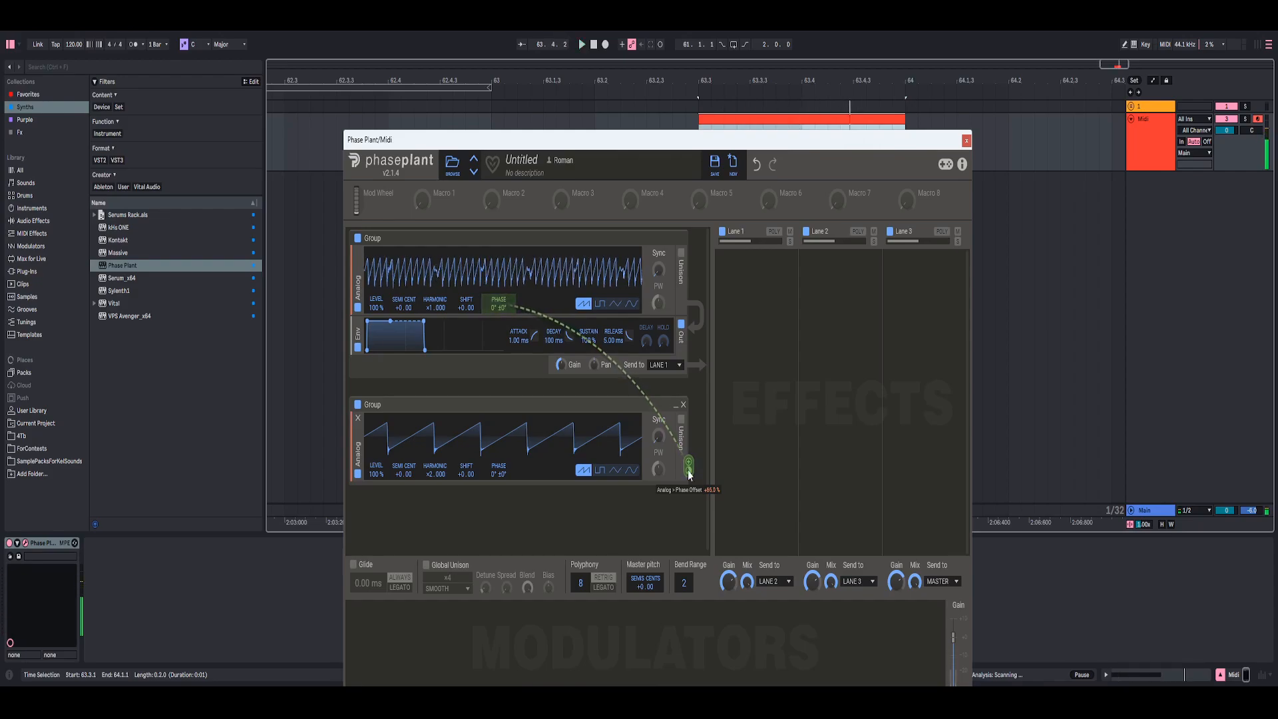
{"action": "key", "text": "space"}
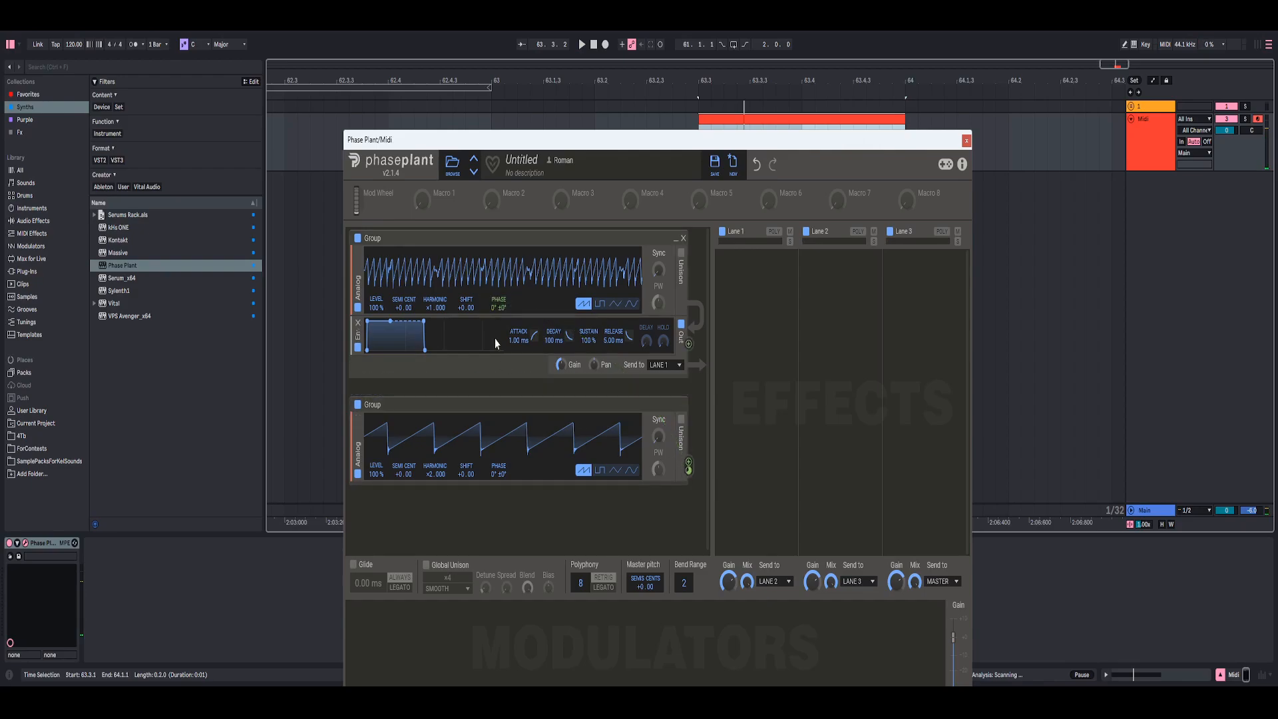
{"action": "left_click", "coordinate": [965, 141]}
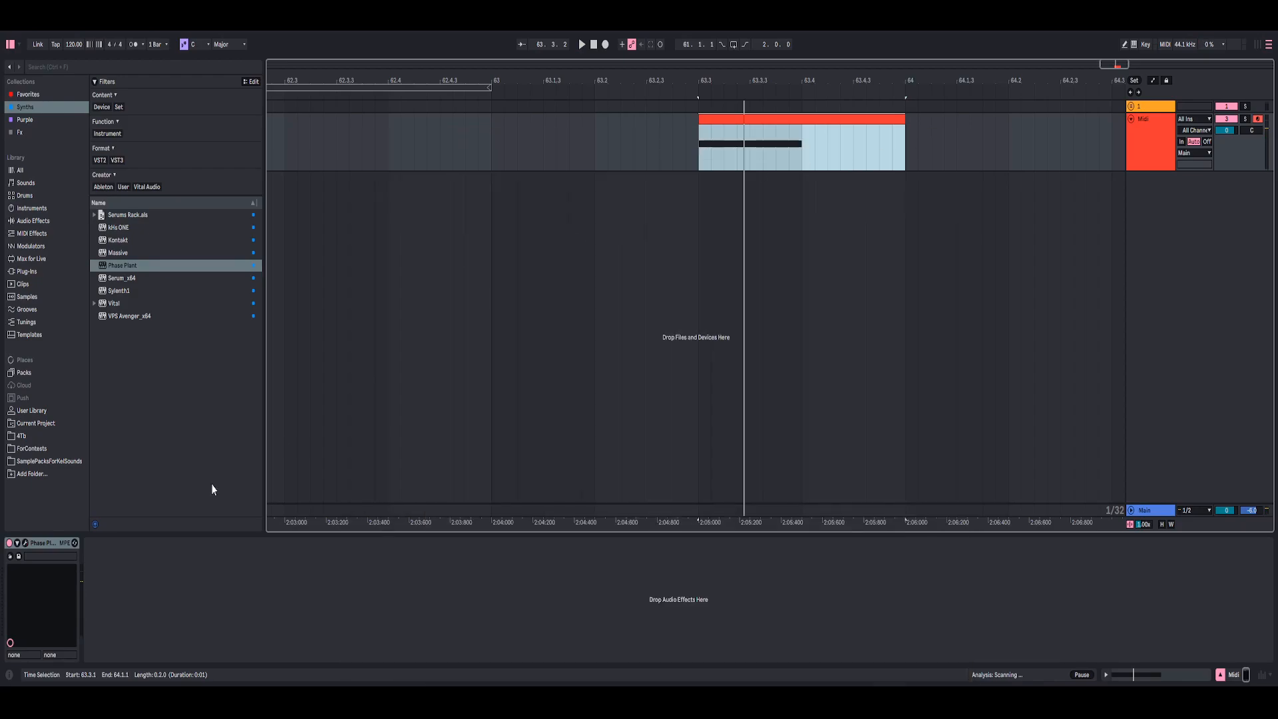
{"action": "left_click", "coordinate": [26, 543]}
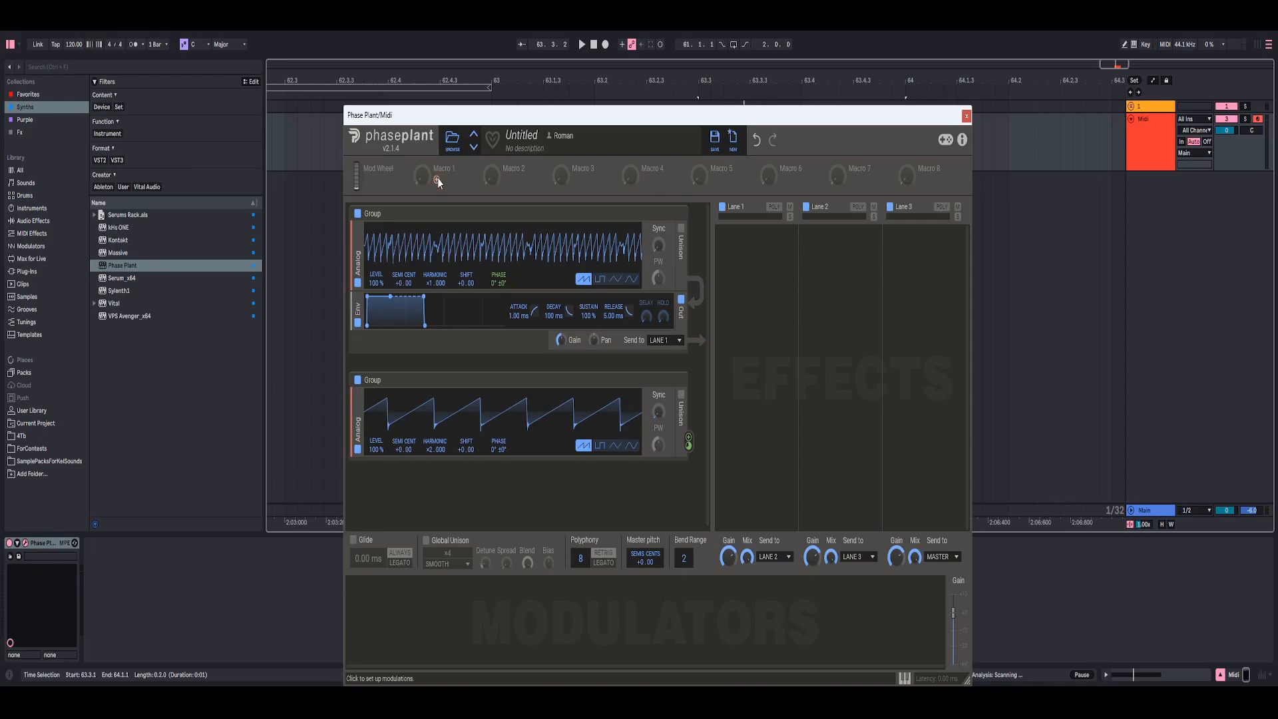
Assign Macro 1 to the second oscillator's phase modulation of the first Analog oscillator, test the macro and audition the clip.
{"action": "left_click_drag", "start_coordinate": [437, 179], "coordinate": [478, 298]}
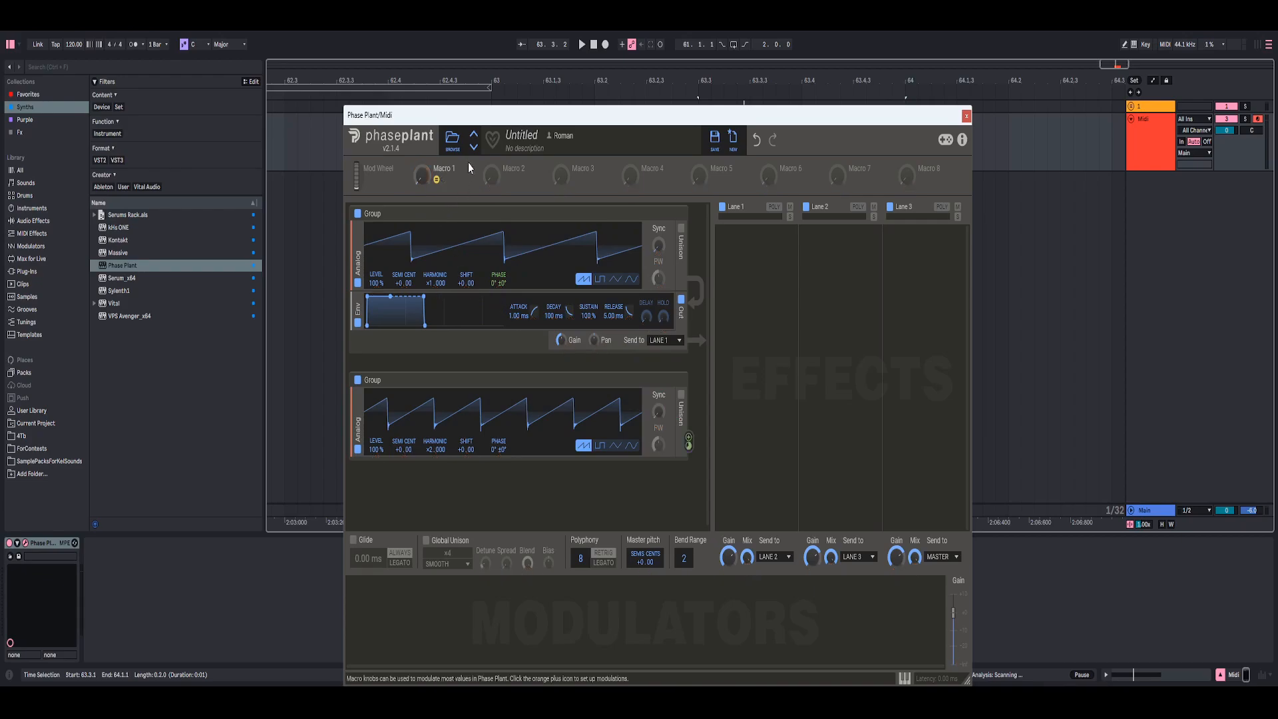
{"action": "mouse_move", "coordinate": [427, 180]}
{"action": "left_mouse_down"}
{"action": "mouse_move", "coordinate": [422, 110]}
{"action": "mouse_move", "coordinate": [422, 179]}
{"action": "left_mouse_up"}
{"action": "key", "text": "space"}
{"action": "key", "text": "space"}
{"action": "left_click", "coordinate": [967, 116]}
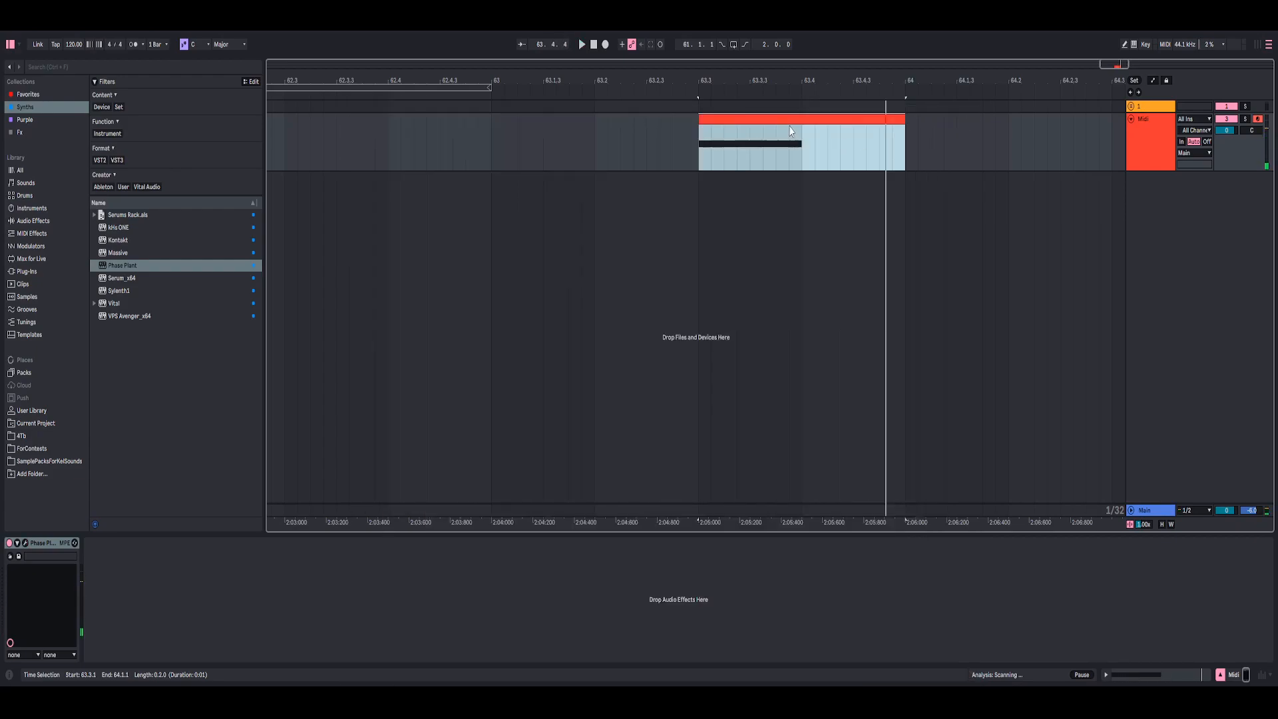
Lengthen the note so it fills the whole half-bar MIDI clip.
{"action": "key", "text": "shift+Tab"}
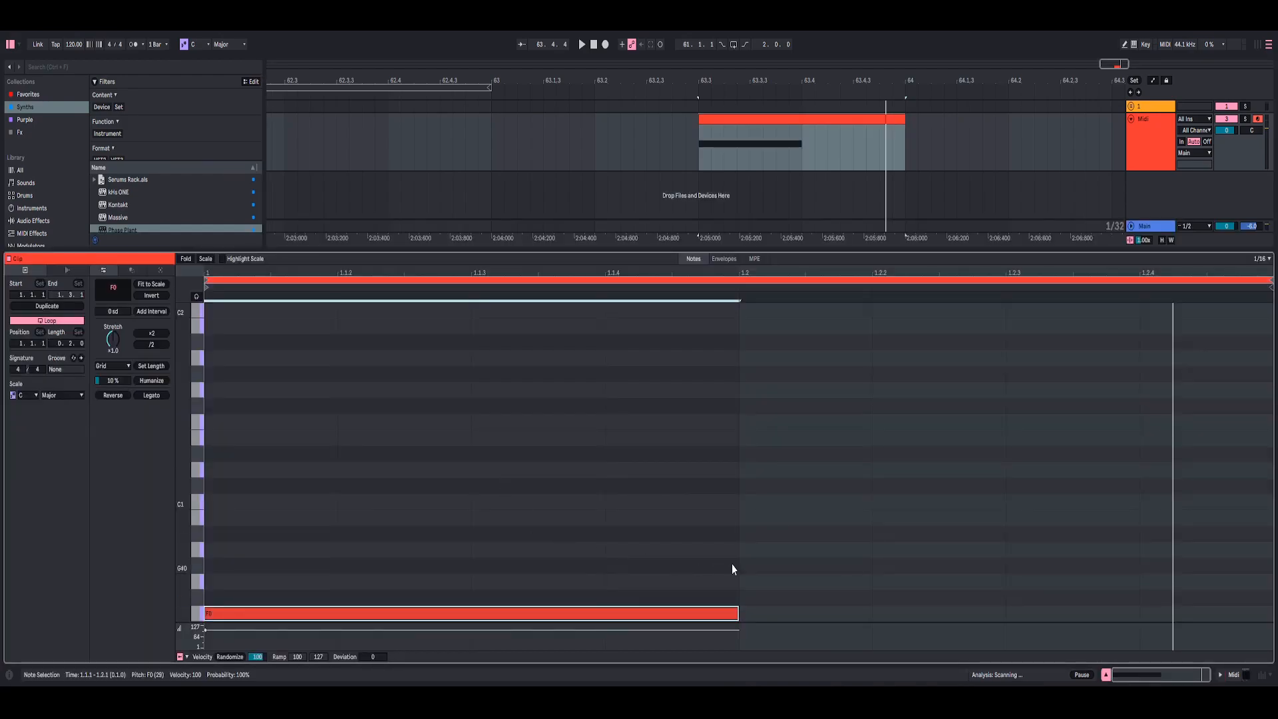
{"action": "left_click", "coordinate": [739, 610]}
{"action": "left_click_drag", "start_coordinate": [738, 610], "coordinate": [1268, 611]}
{"action": "key", "text": "shift+Tab"}
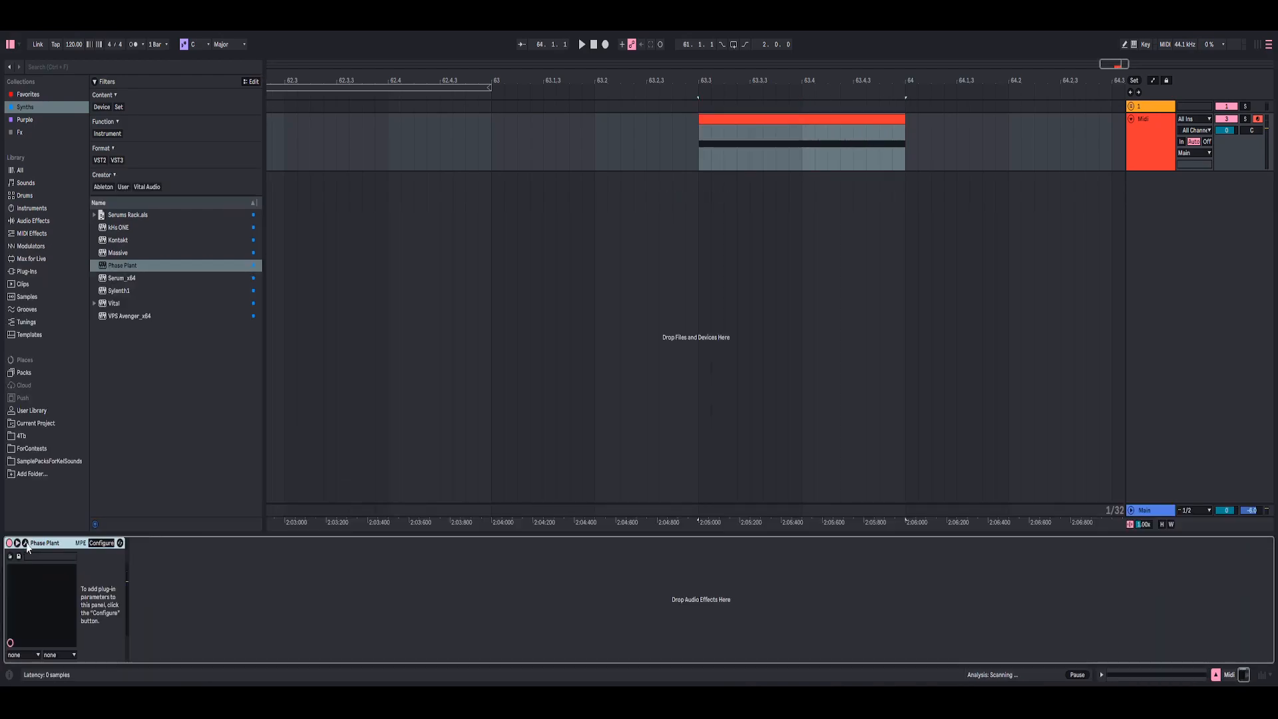
Expose Phase Plant's Macro 1 as a configurable device parameter and rename the macro to fm.
{"action": "left_click", "coordinate": [101, 543]}
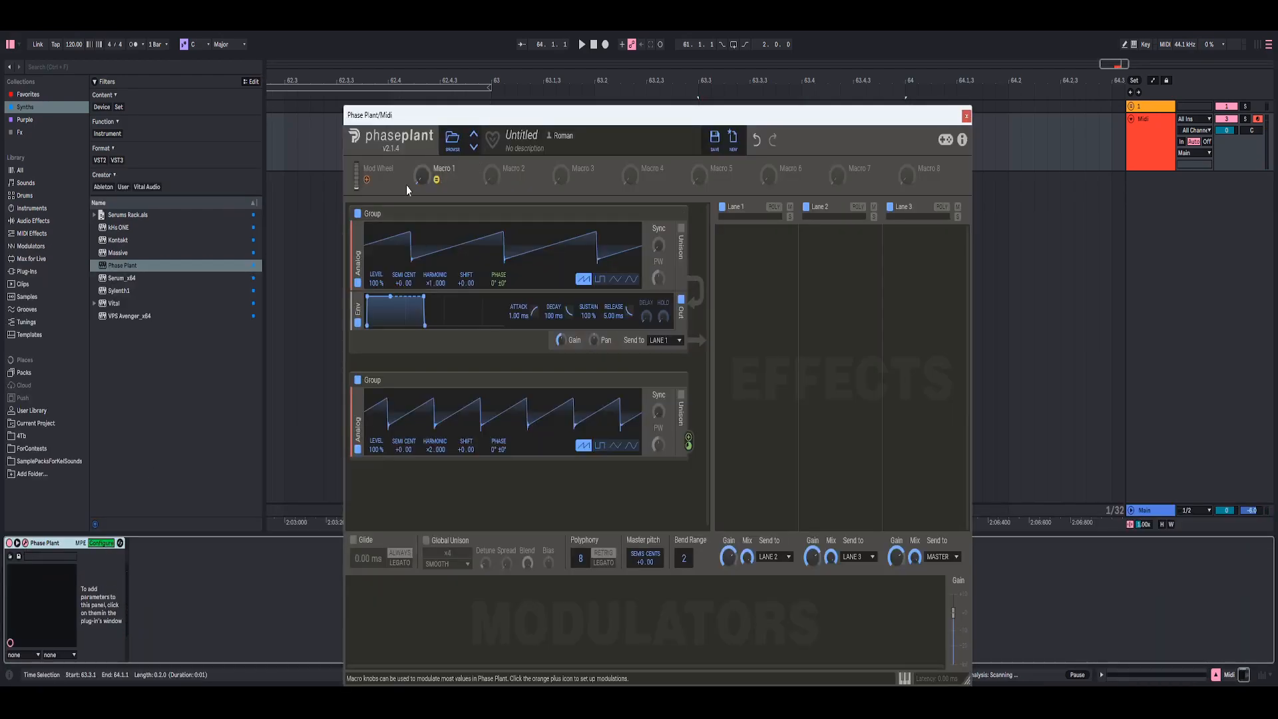
{"action": "left_click", "coordinate": [421, 178]}
{"action": "double_click", "coordinate": [444, 168]}
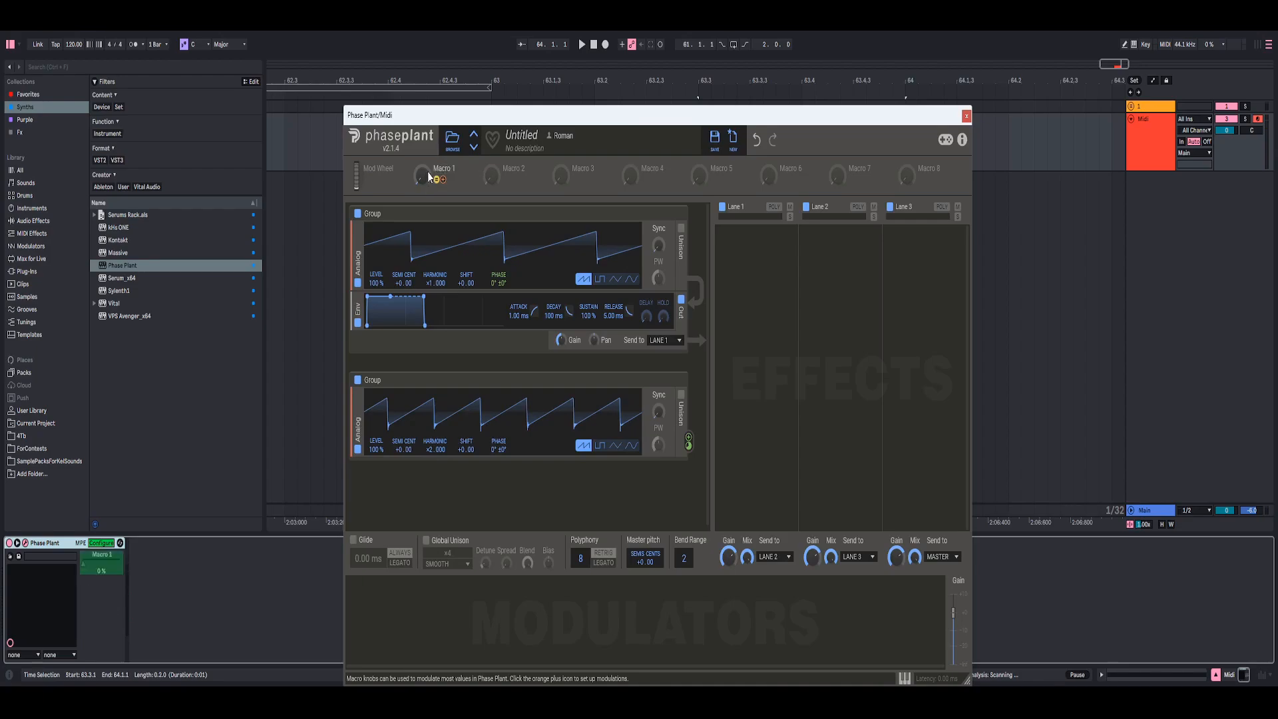
{"action": "double_click", "coordinate": [456, 168]}
{"action": "key", "text": "Return"}
Show the fm automation on the Midi track, raise it in a ramp from 0% at 63.3.1 to 100% at the clip's end, and audition it.
{"action": "right_click", "coordinate": [97, 566]}
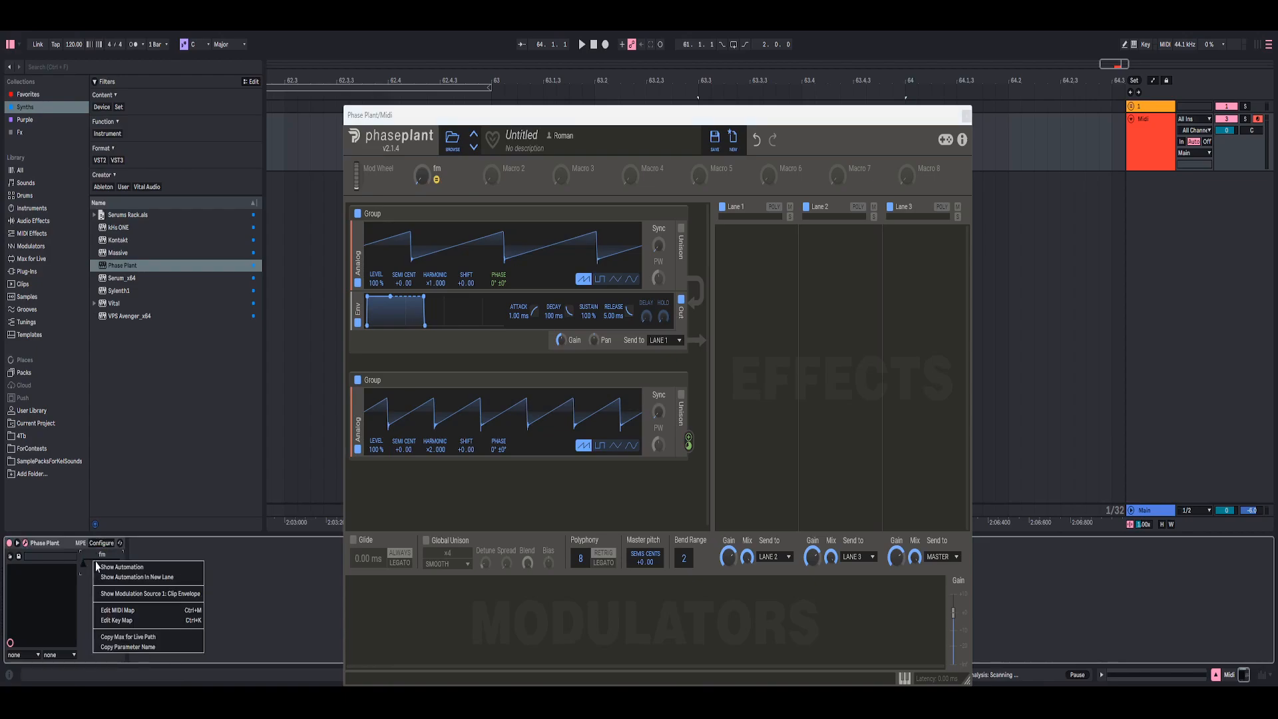
{"action": "left_click", "coordinate": [106, 567]}
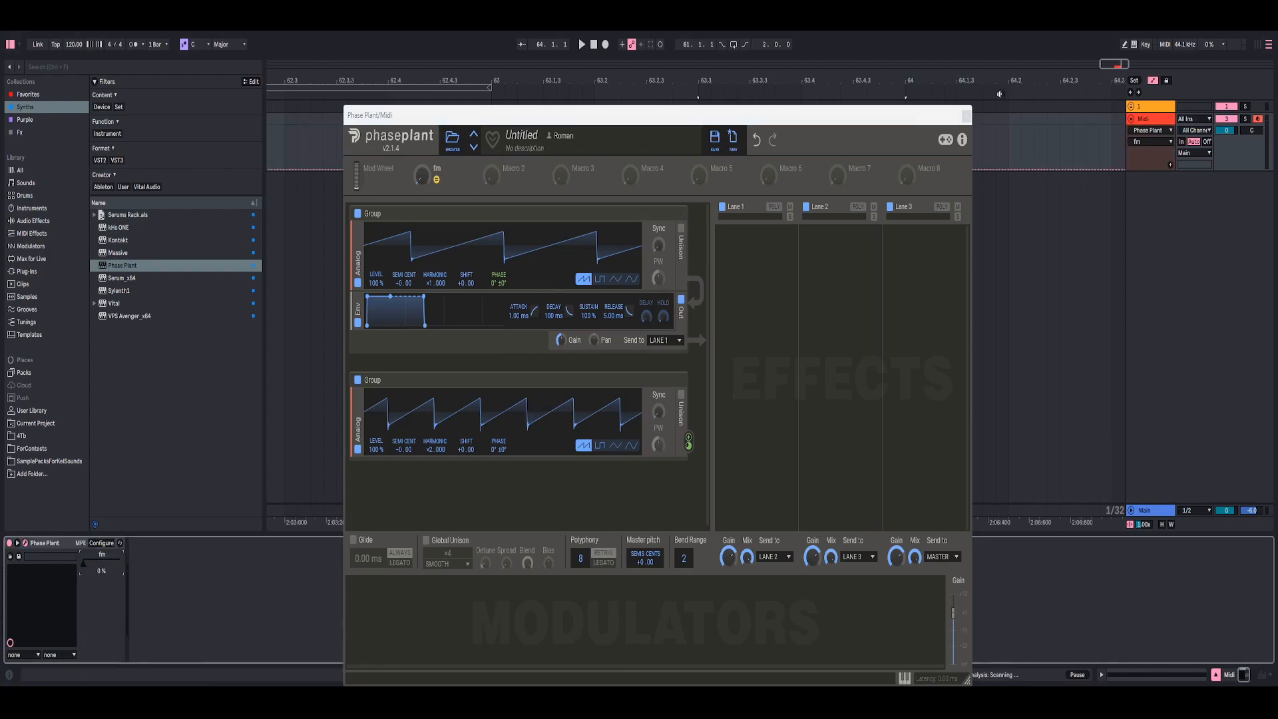
{"action": "left_click", "coordinate": [967, 116]}
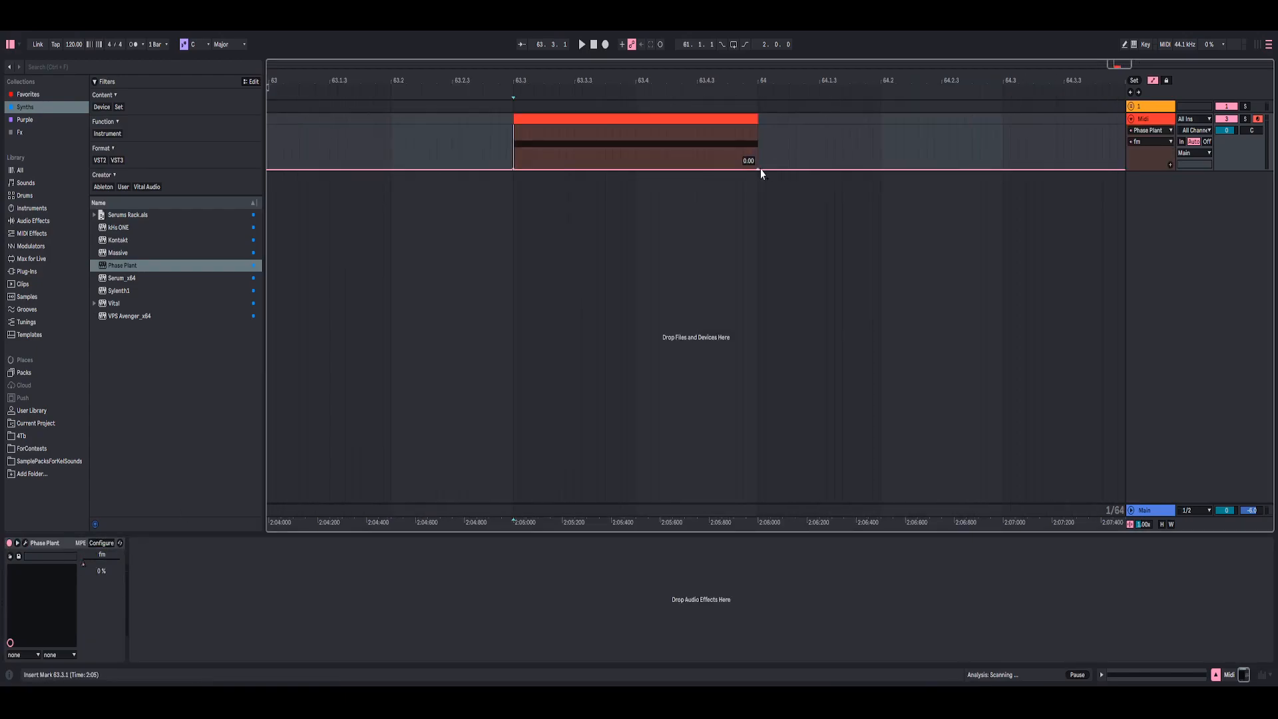
{"action": "left_click_drag", "start_coordinate": [760, 169], "coordinate": [760, 126]}
{"action": "key", "text": "space"}
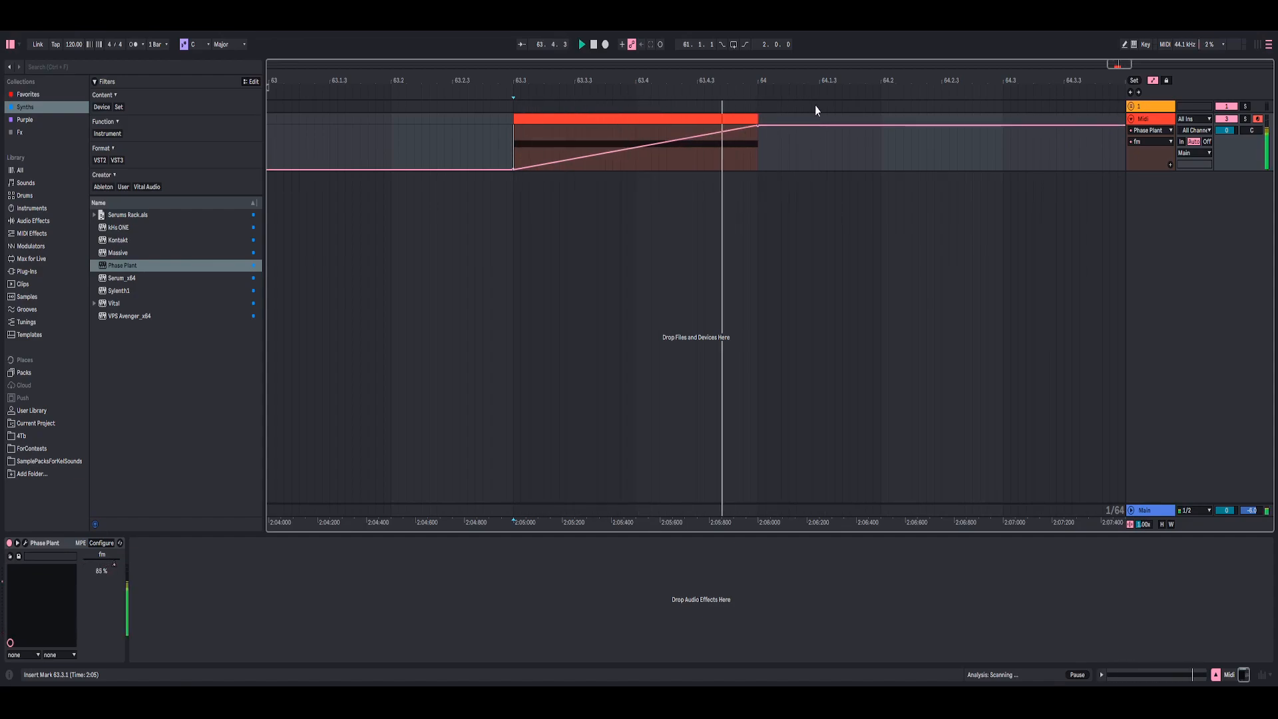
{"action": "key", "text": "space"}
Extend the MIDI clip and its fm automation ramp to 64.3.1, consolidate the clip and audition it.
{"action": "left_click_drag", "start_coordinate": [710, 78], "coordinate": [579, 118]}
{"action": "right_click", "coordinate": [555, 121]}
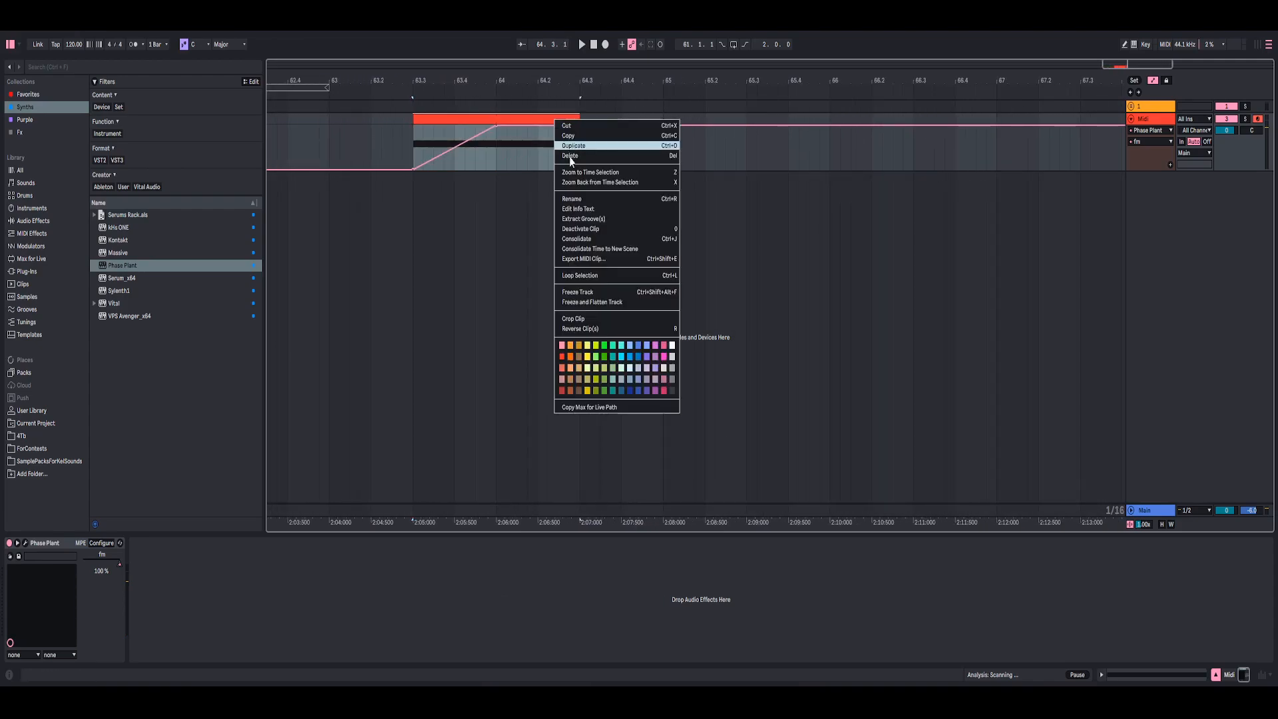
{"action": "left_click", "coordinate": [585, 239]}
{"action": "key", "text": "shift+Tab"}
{"action": "key", "text": "space"}
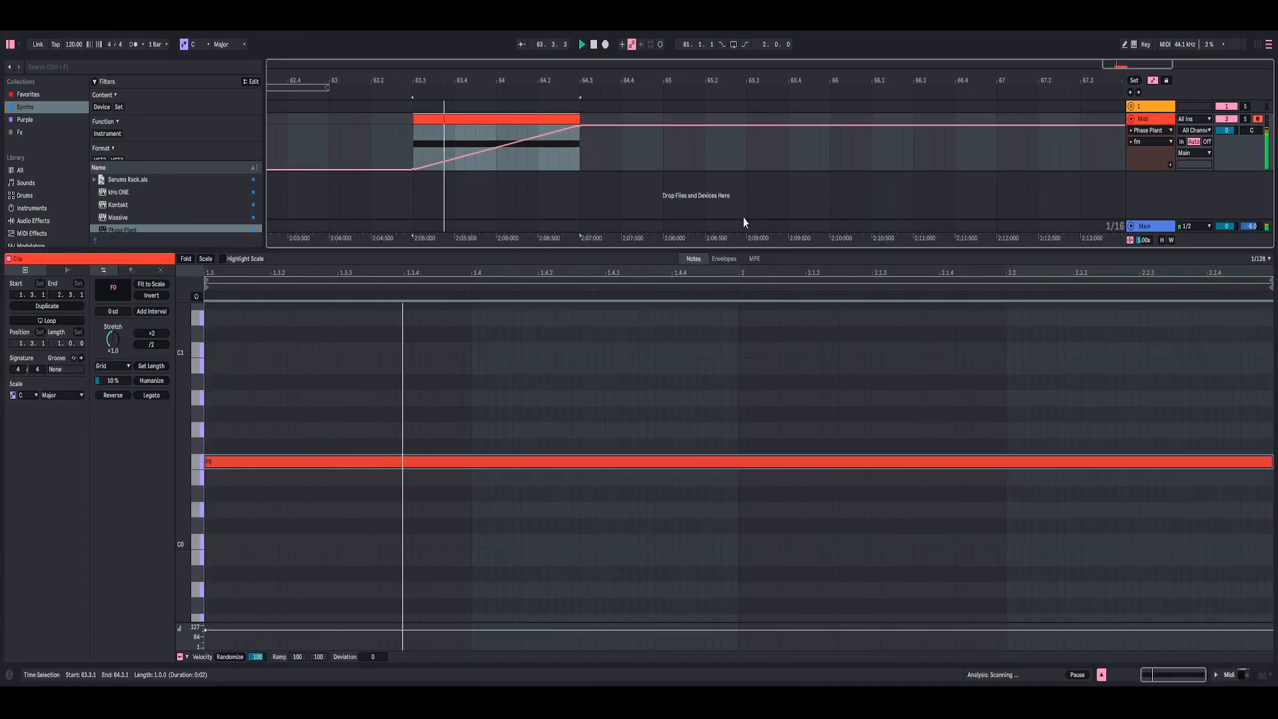
{"action": "key", "text": "space"}
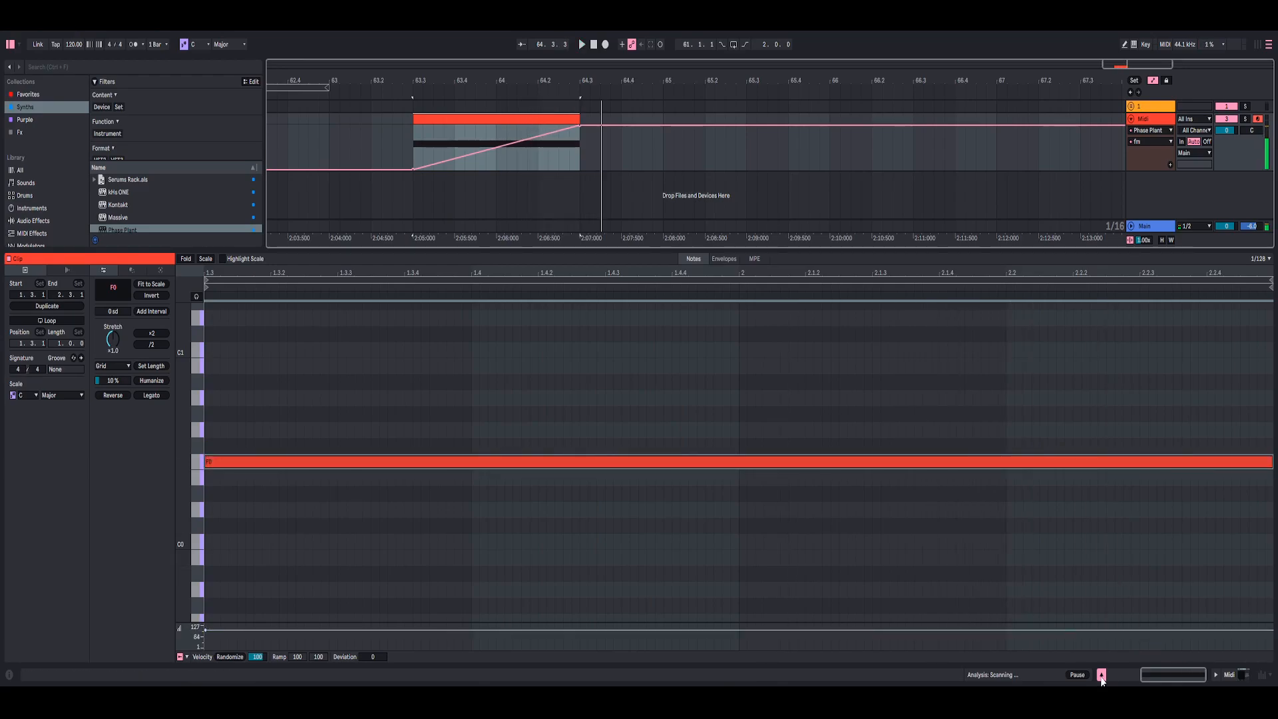
Insert an audio track below the Midi track and rename it e.
{"action": "left_click", "coordinate": [1101, 675]}
{"action": "right_click", "coordinate": [1161, 194]}
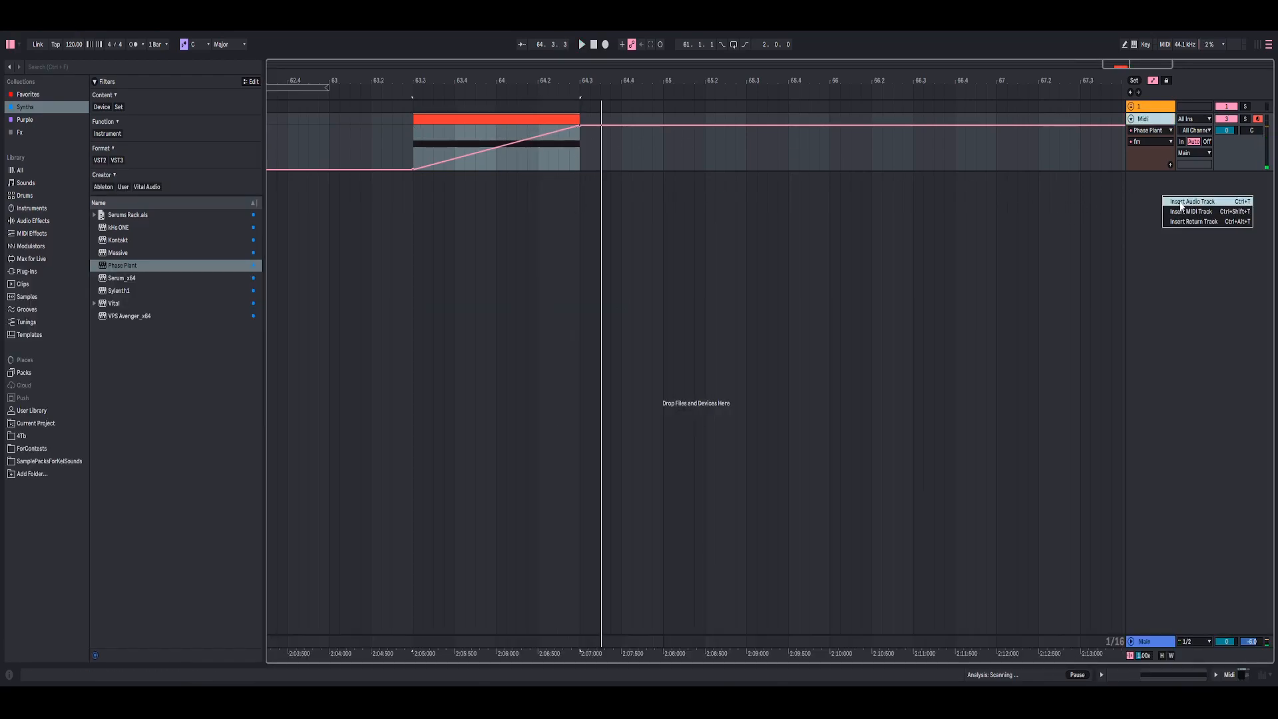
{"action": "left_click", "coordinate": [1185, 200]}
{"action": "left_click_drag", "start_coordinate": [985, 83], "coordinate": [1094, 90]}
{"action": "left_click", "coordinate": [1151, 119]}
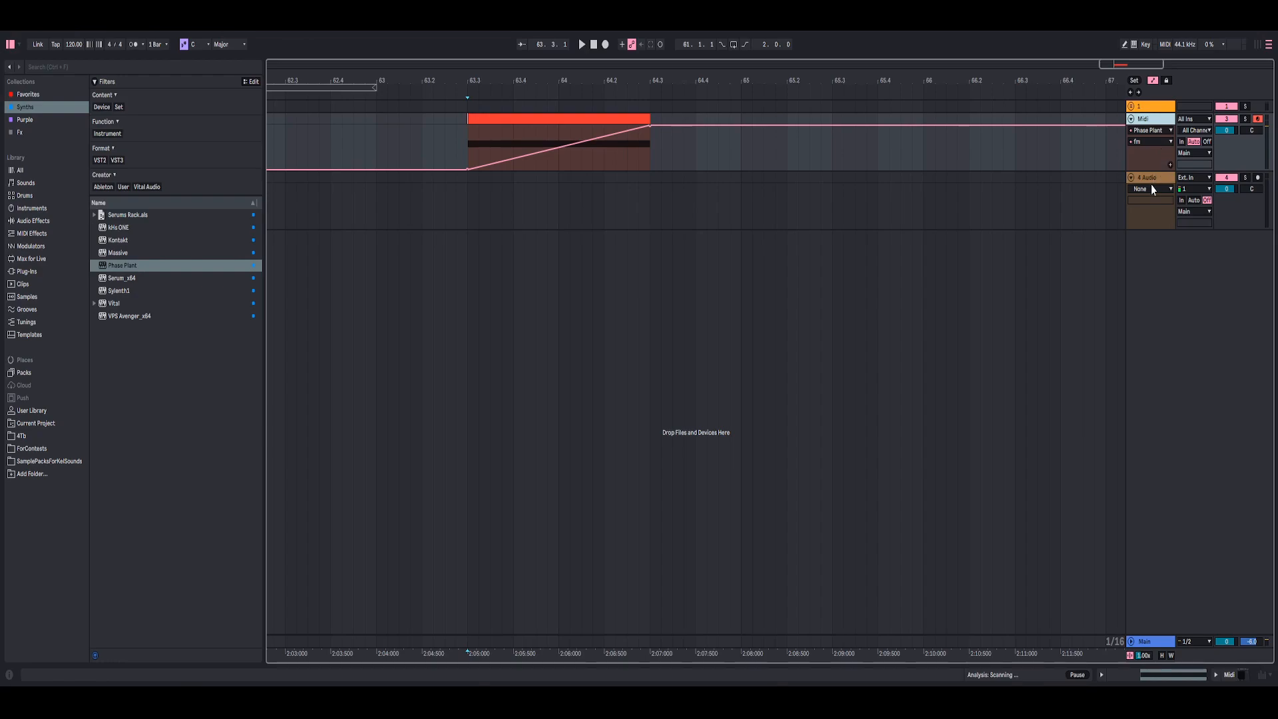
{"action": "right_click", "coordinate": [1152, 182]}
{"action": "left_click", "coordinate": [1169, 236]}
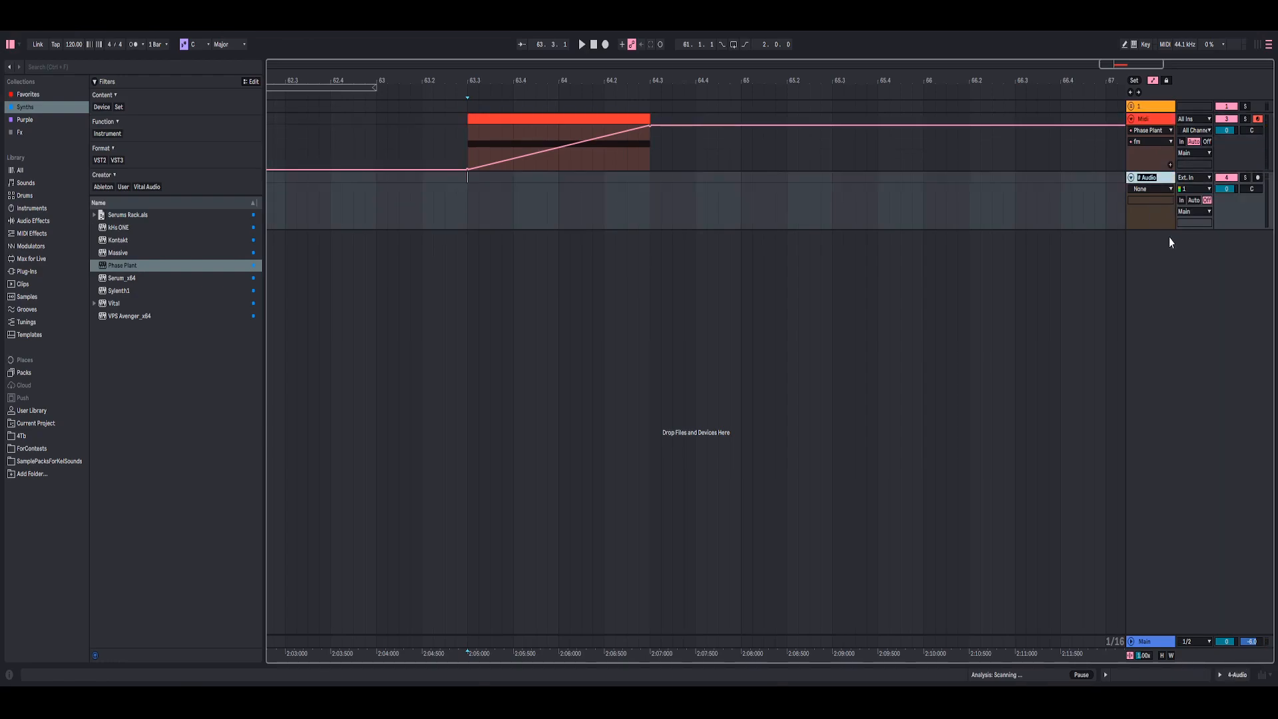
{"action": "type", "text": "e"}
{"action": "left_click", "coordinate": [1153, 130]}
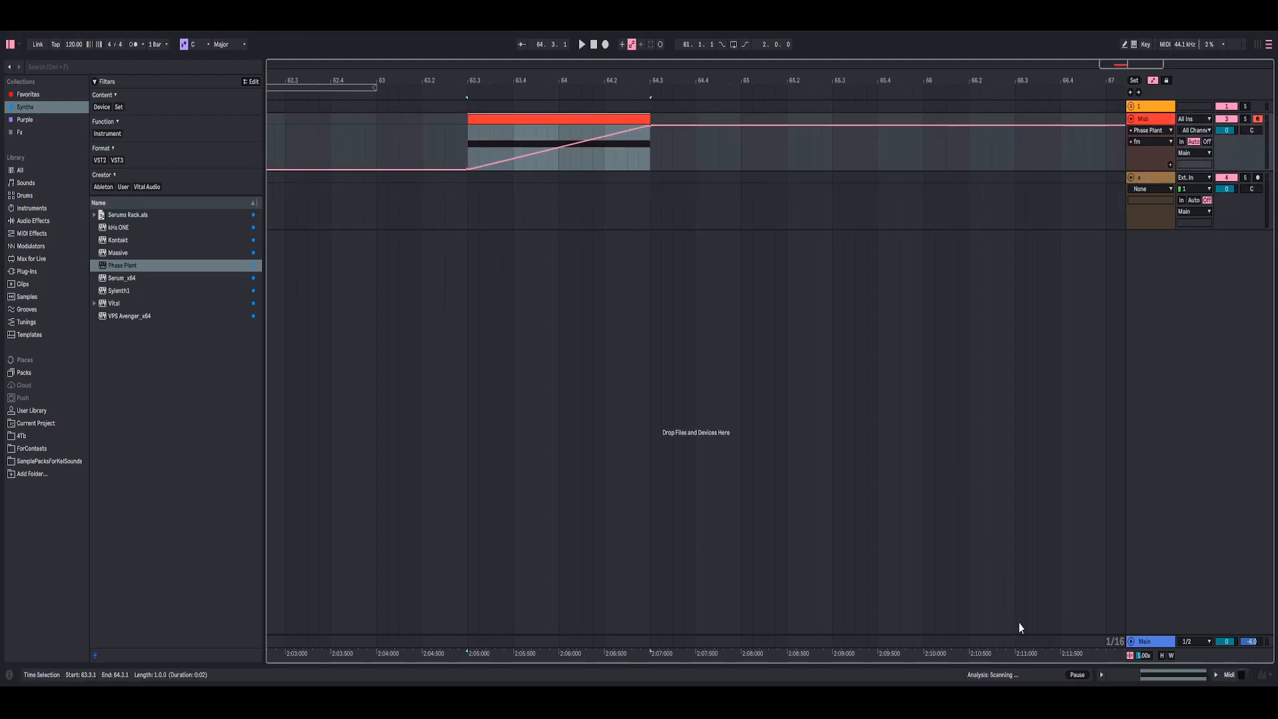
Add a Filter effect to Lane 1 in Phase Plant, switch it to the notch type and adjust its cutoff.
{"action": "left_click", "coordinate": [1236, 675]}
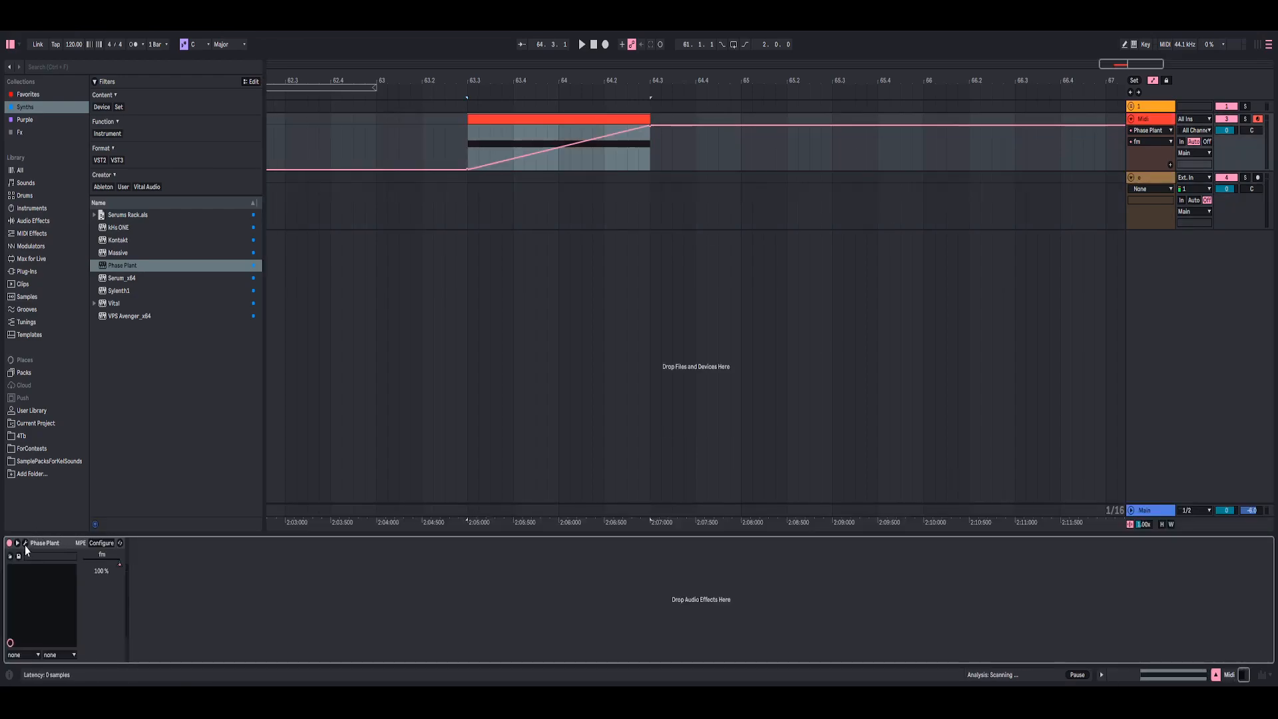
{"action": "left_click", "coordinate": [26, 544]}
{"action": "left_click_drag", "start_coordinate": [959, 109], "coordinate": [913, 34]}
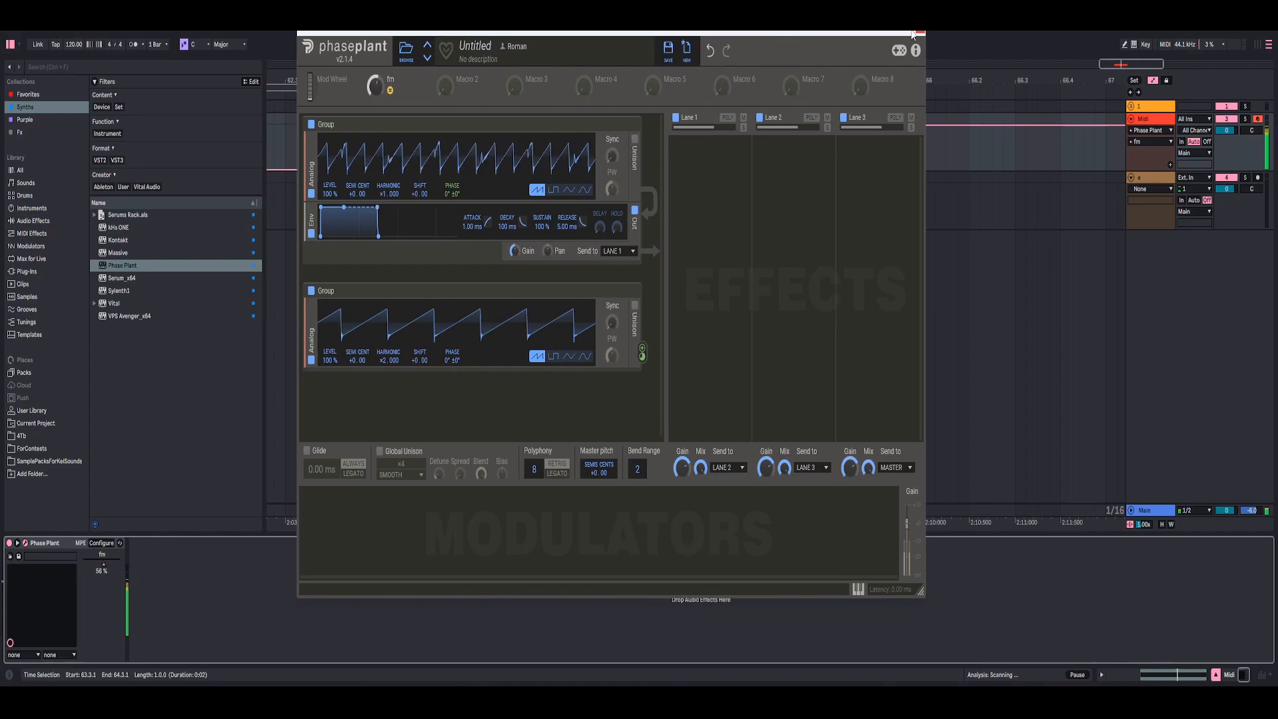
{"action": "left_click", "coordinate": [699, 176]}
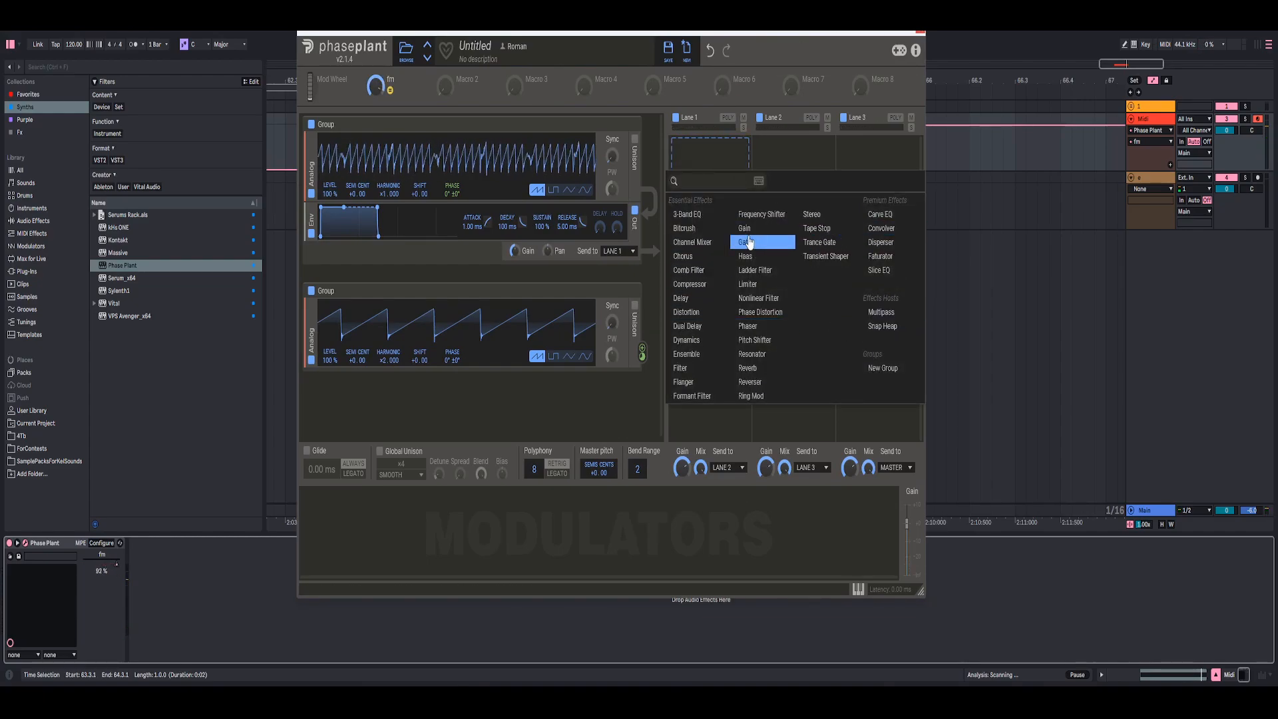
{"action": "left_click", "coordinate": [680, 368]}
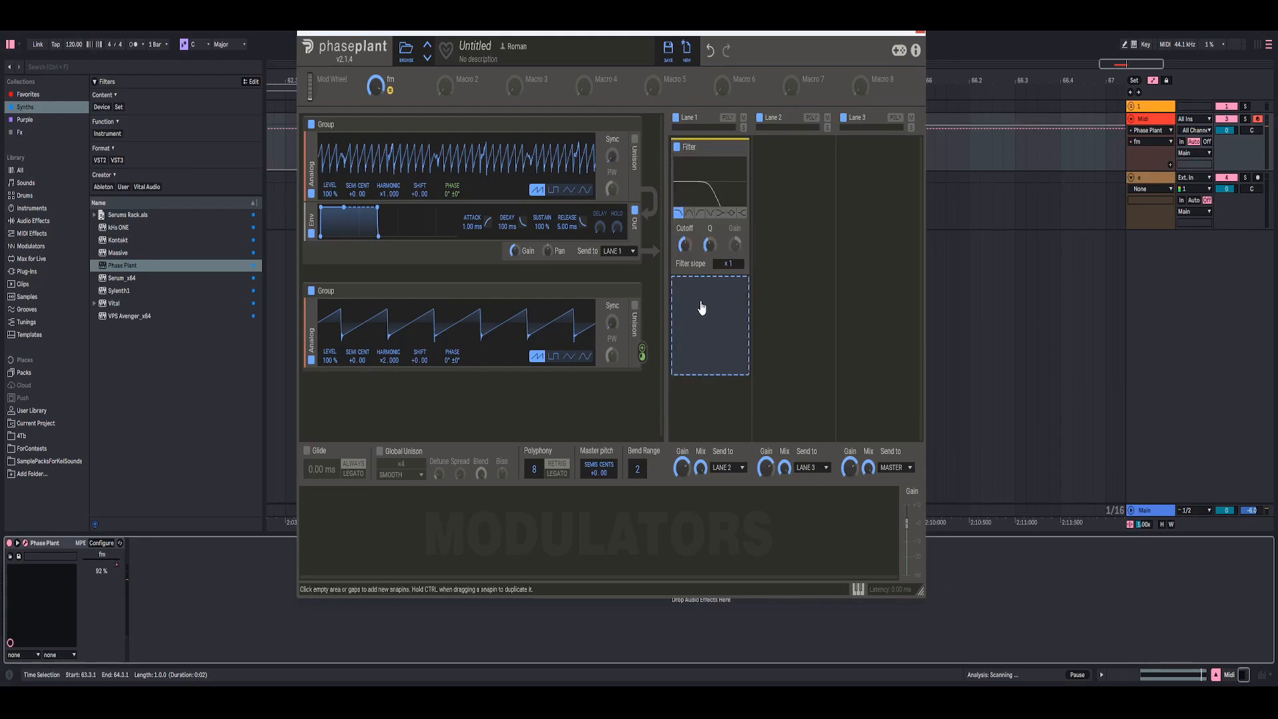
{"action": "left_click", "coordinate": [711, 213]}
{"action": "mouse_move", "coordinate": [685, 245]}
{"action": "left_mouse_down"}
{"action": "mouse_move", "coordinate": [685, 267]}
{"action": "mouse_move", "coordinate": [685, 201]}
{"action": "mouse_move", "coordinate": [685, 259]}
{"action": "left_mouse_up"}
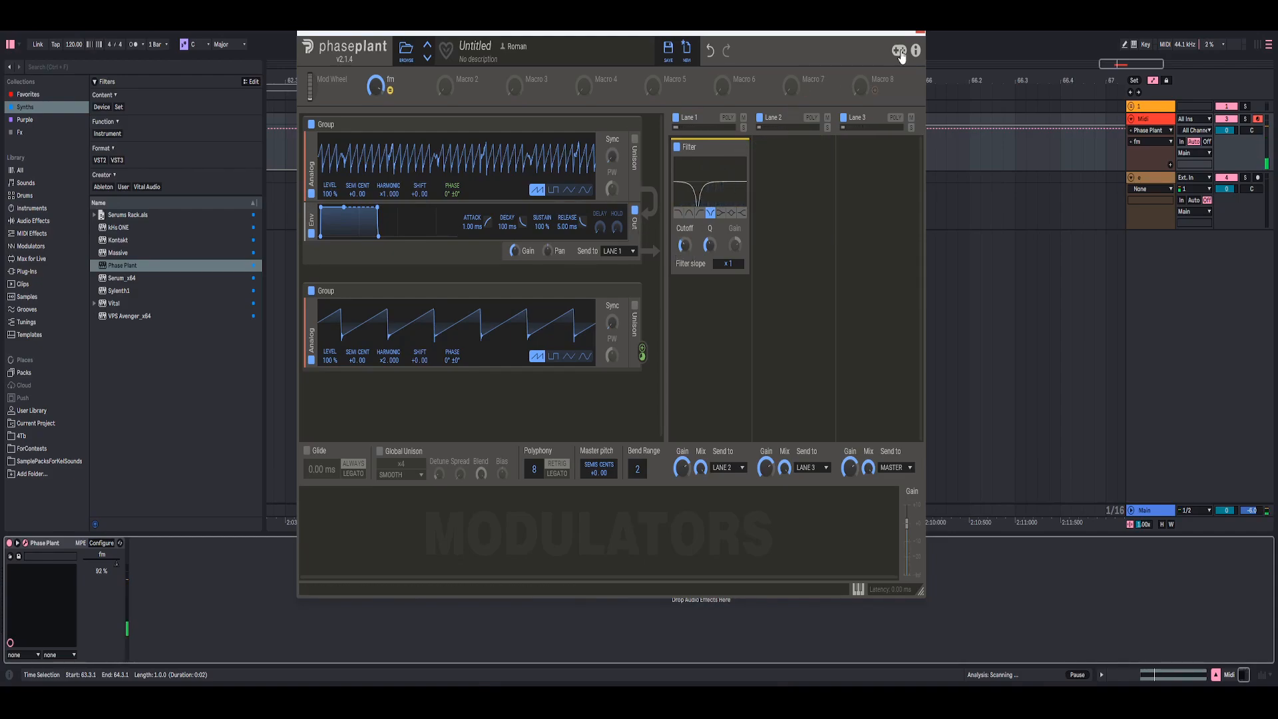
{"action": "left_click", "coordinate": [921, 32]}
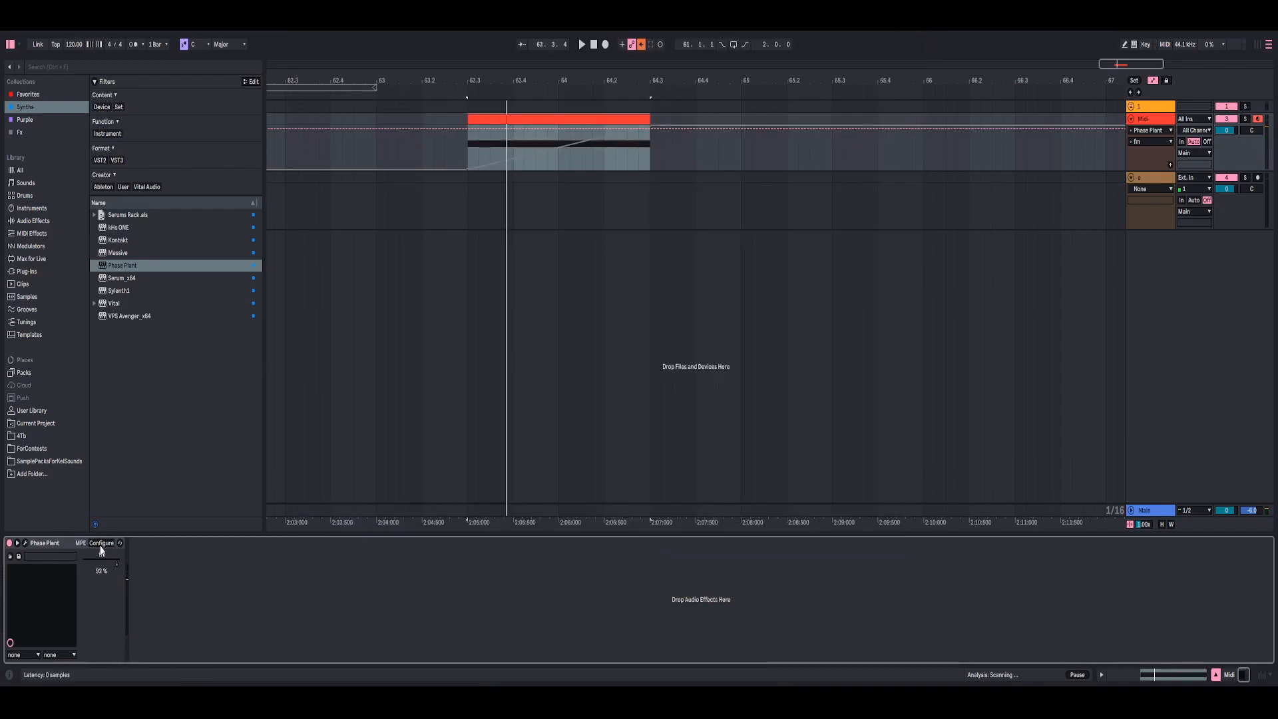
Re-enable the overridden automation of the fm parameter and audition the clip.
{"action": "right_click", "coordinate": [100, 572]}
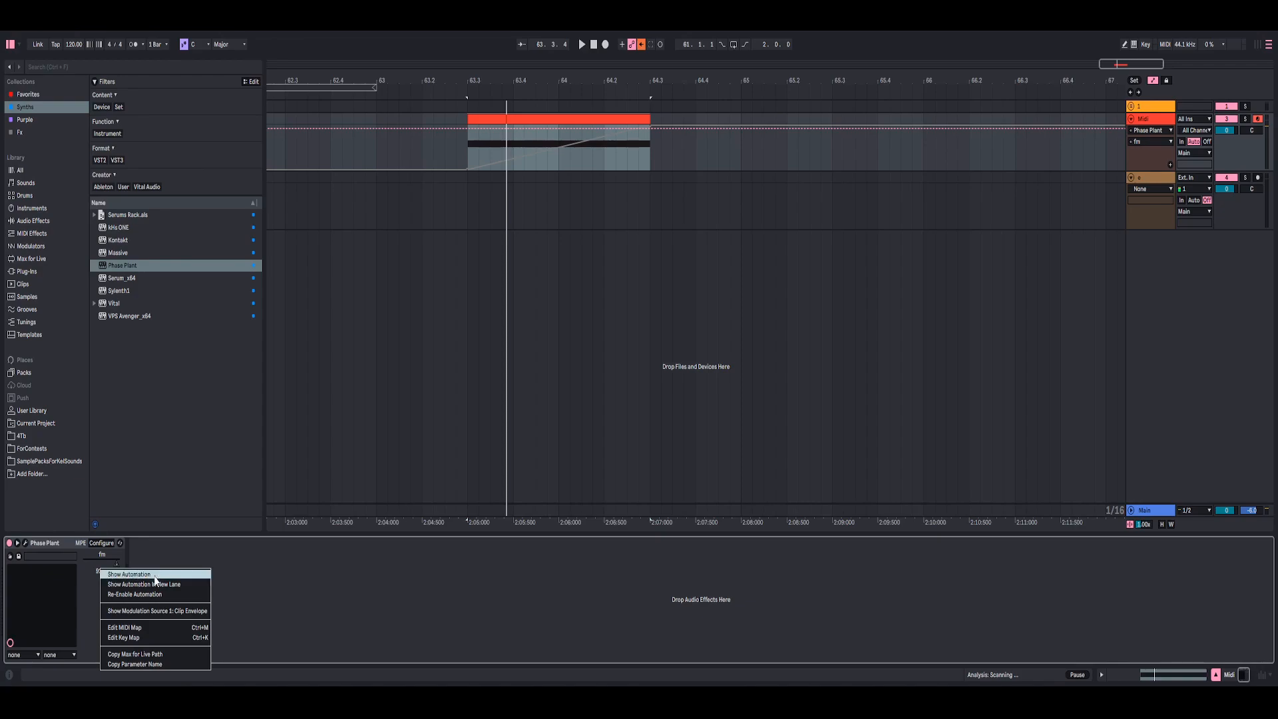
{"action": "left_click", "coordinate": [352, 591]}
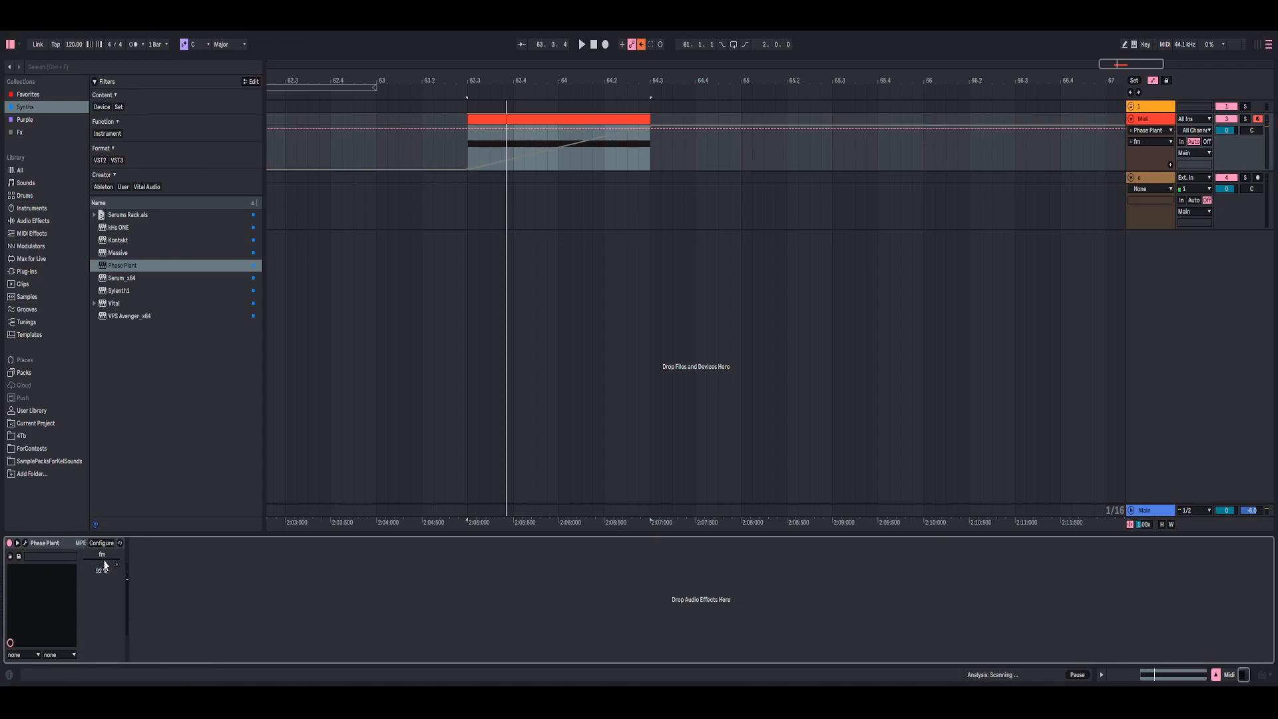
{"action": "right_click", "coordinate": [104, 565]}
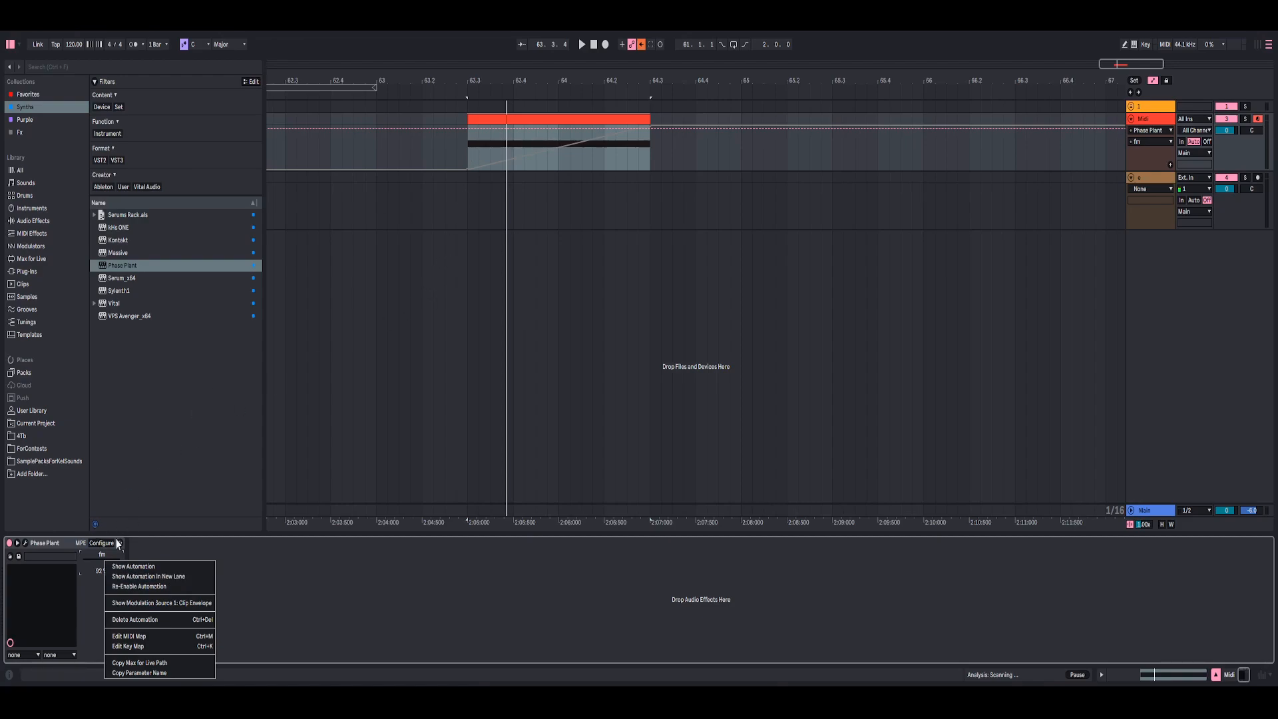
{"action": "left_click", "coordinate": [162, 543]}
{"action": "right_click", "coordinate": [98, 565]}
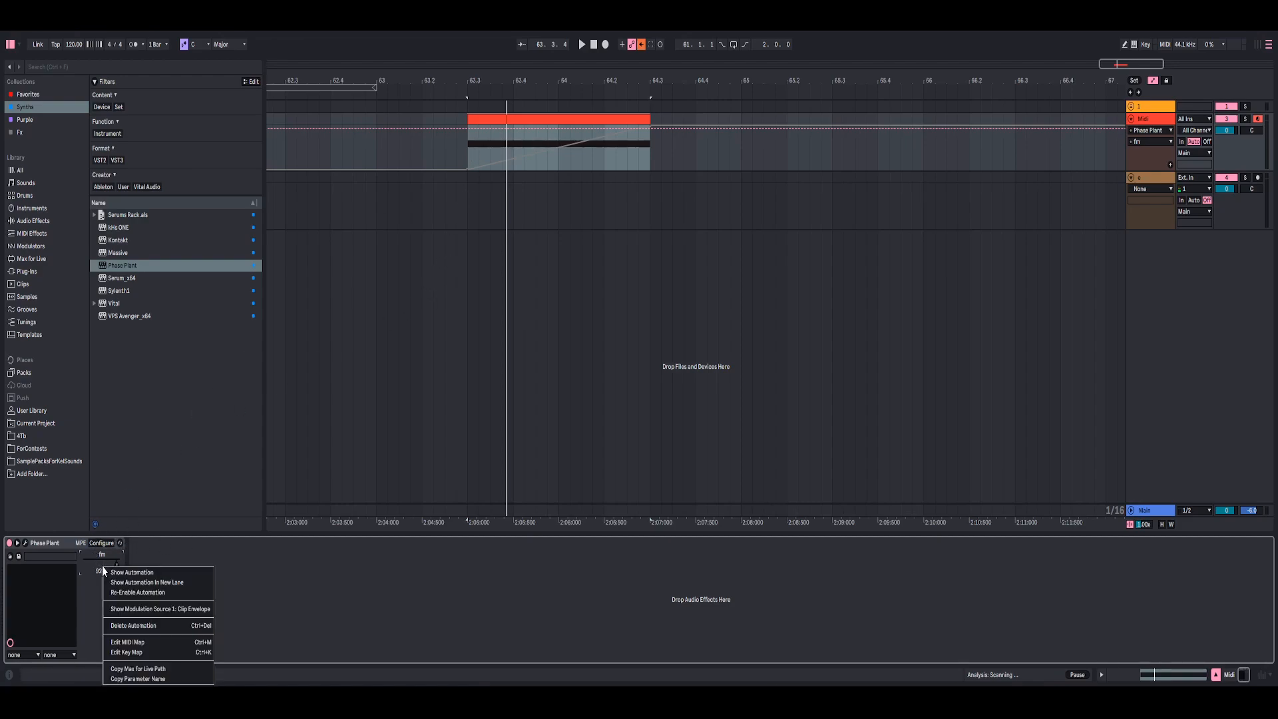
{"action": "left_click", "coordinate": [130, 593]}
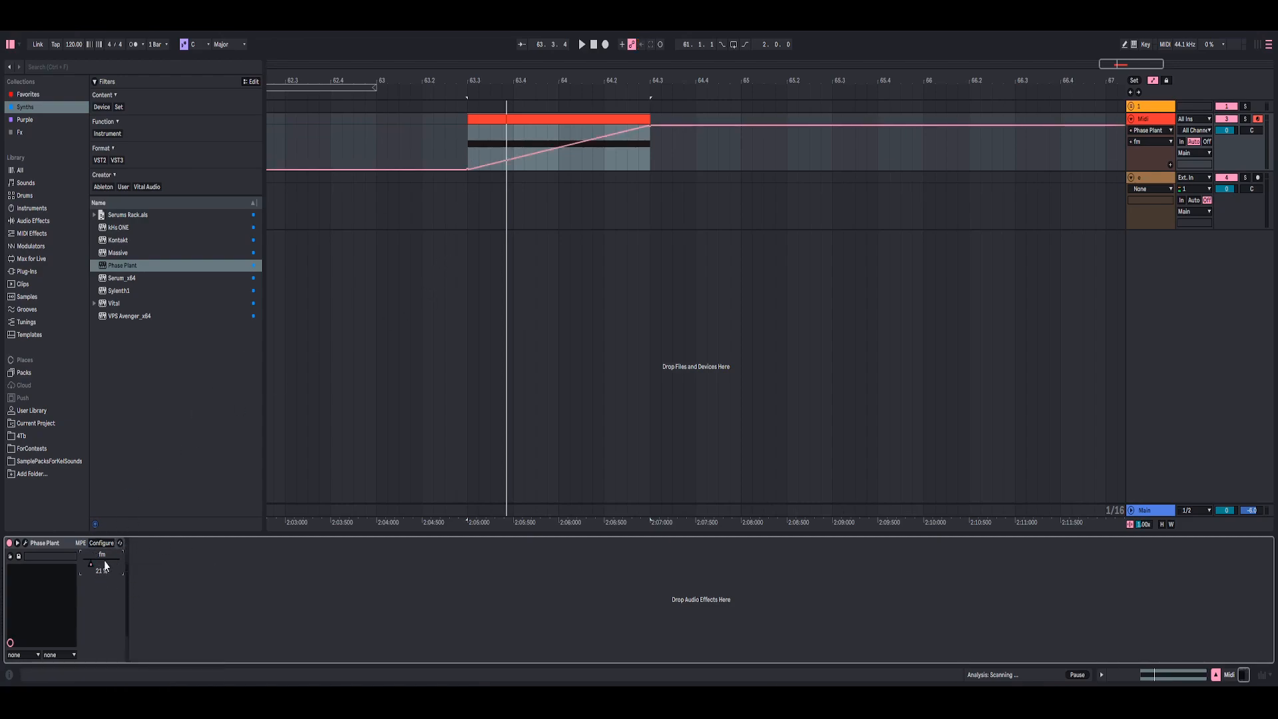
{"action": "left_click", "coordinate": [509, 123]}
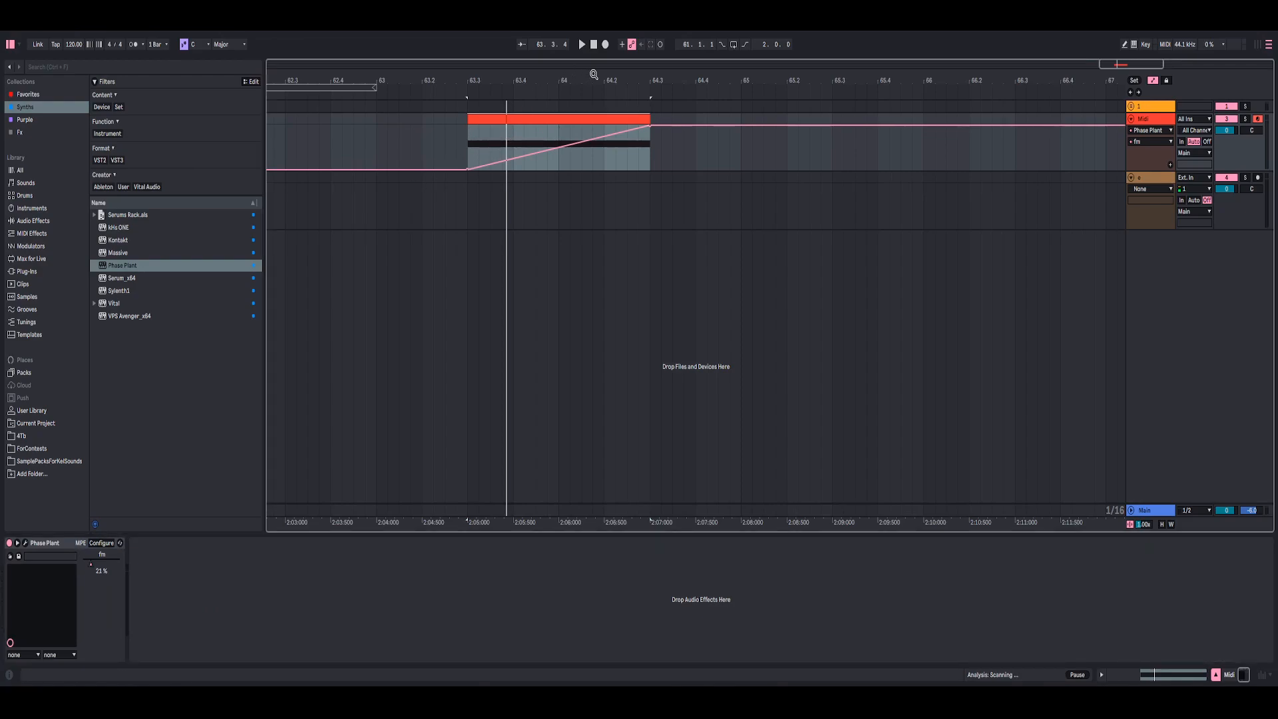
{"action": "key", "text": "space"}
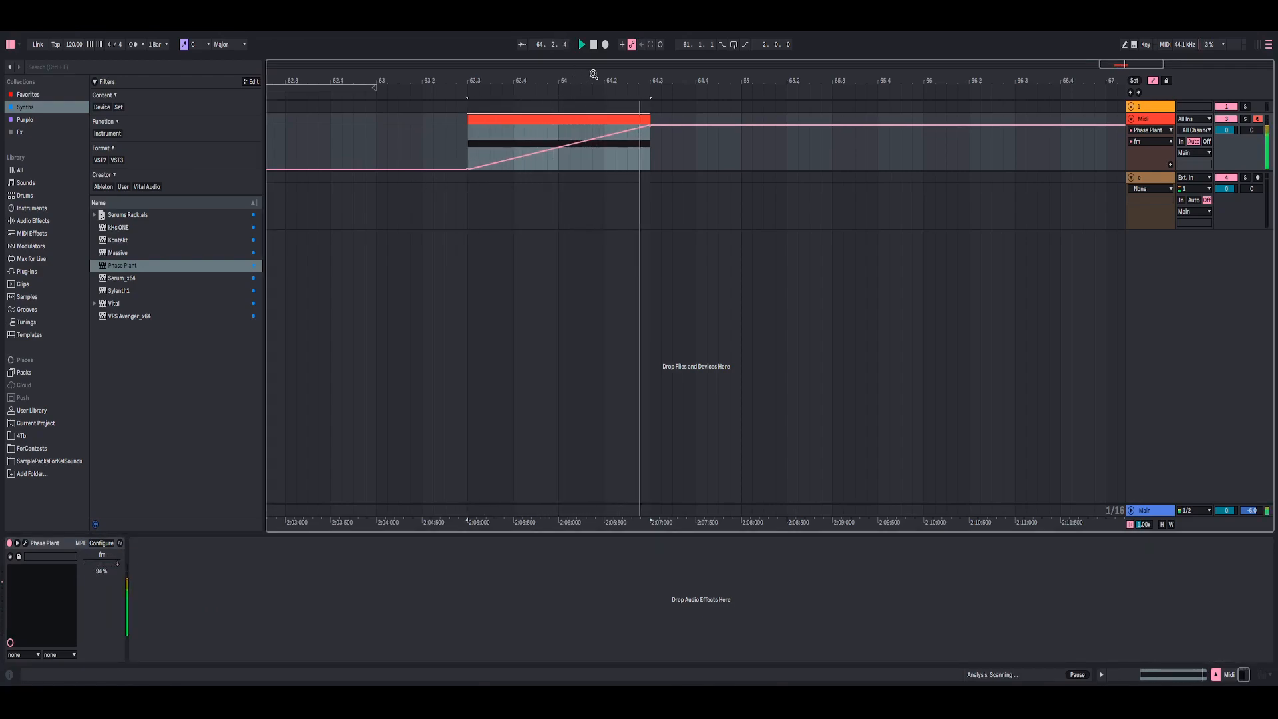
{"action": "left_click_drag", "start_coordinate": [594, 74], "coordinate": [594, 107]}
{"action": "key", "text": "space"}
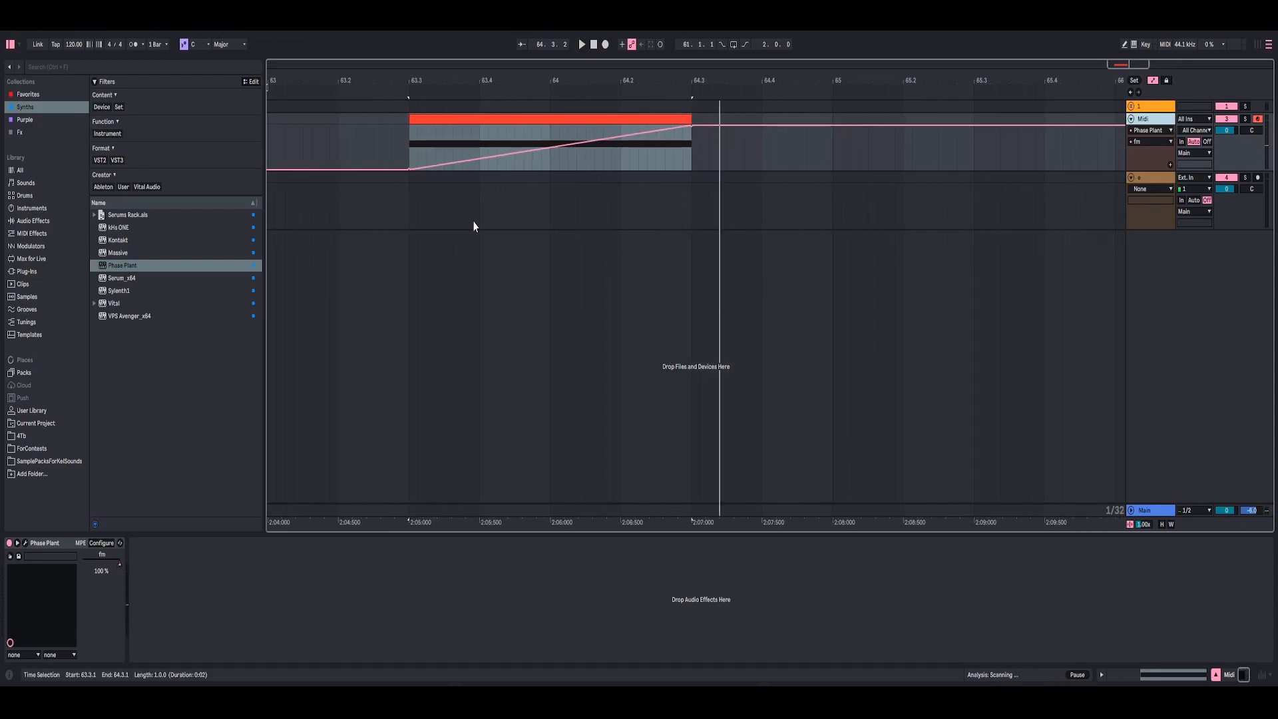
Route the Midi track into track e, record its sound as audio, place the recording at 64.4.1 and check the source MIDI clip.
{"action": "left_click_drag", "start_coordinate": [561, 178], "coordinate": [918, 225]}
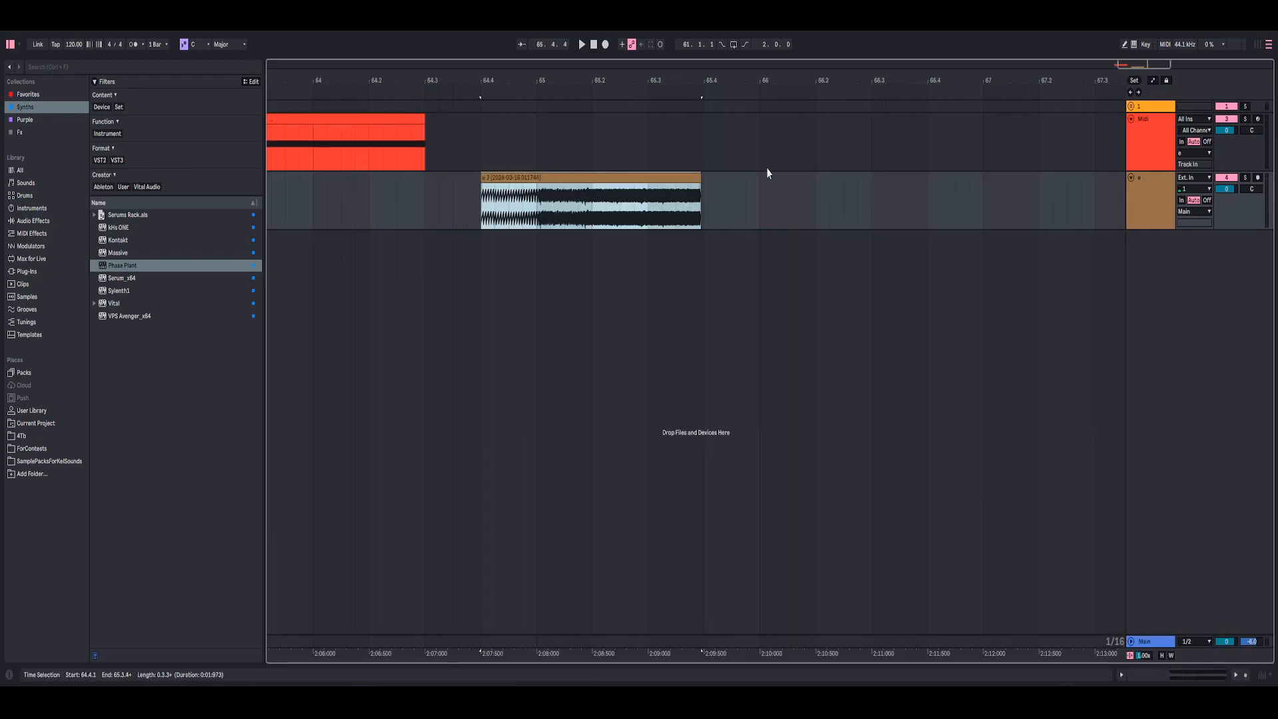
{"action": "left_click_drag", "start_coordinate": [691, 83], "coordinate": [809, 77]}
{"action": "left_click", "coordinate": [455, 126]}
{"action": "left_click", "coordinate": [1101, 674]}
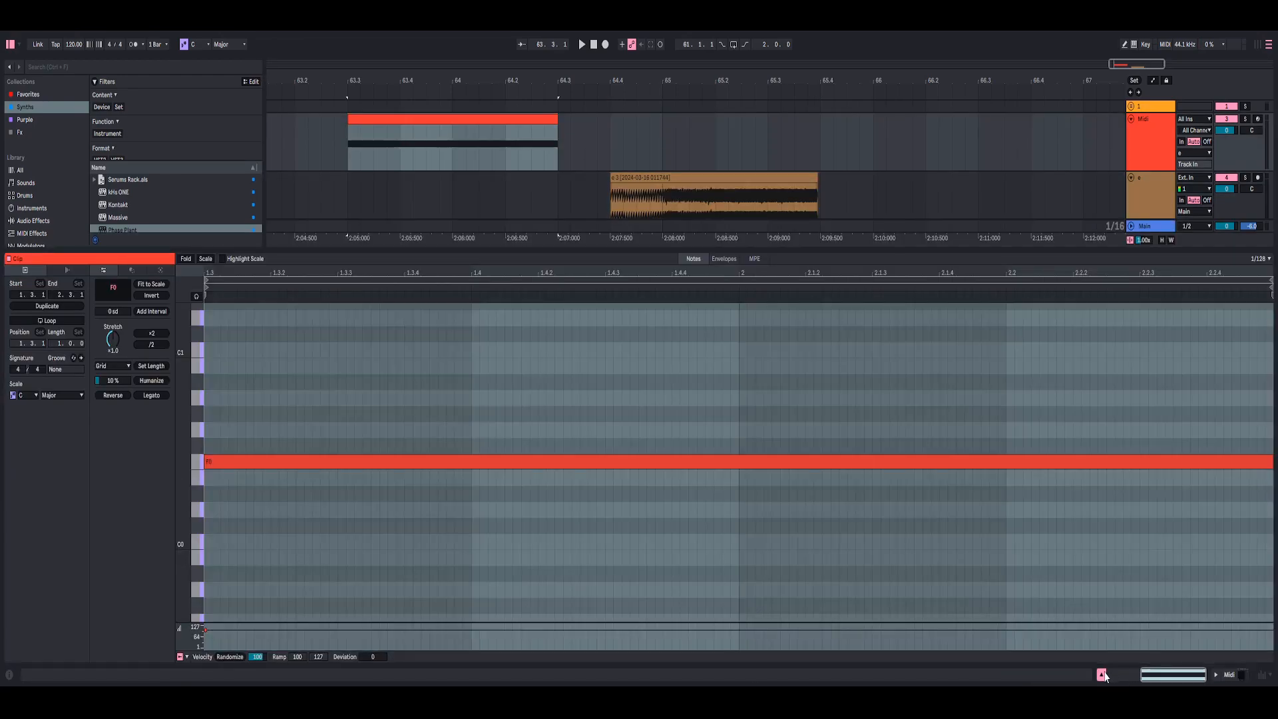
{"action": "left_click", "coordinate": [1102, 675]}
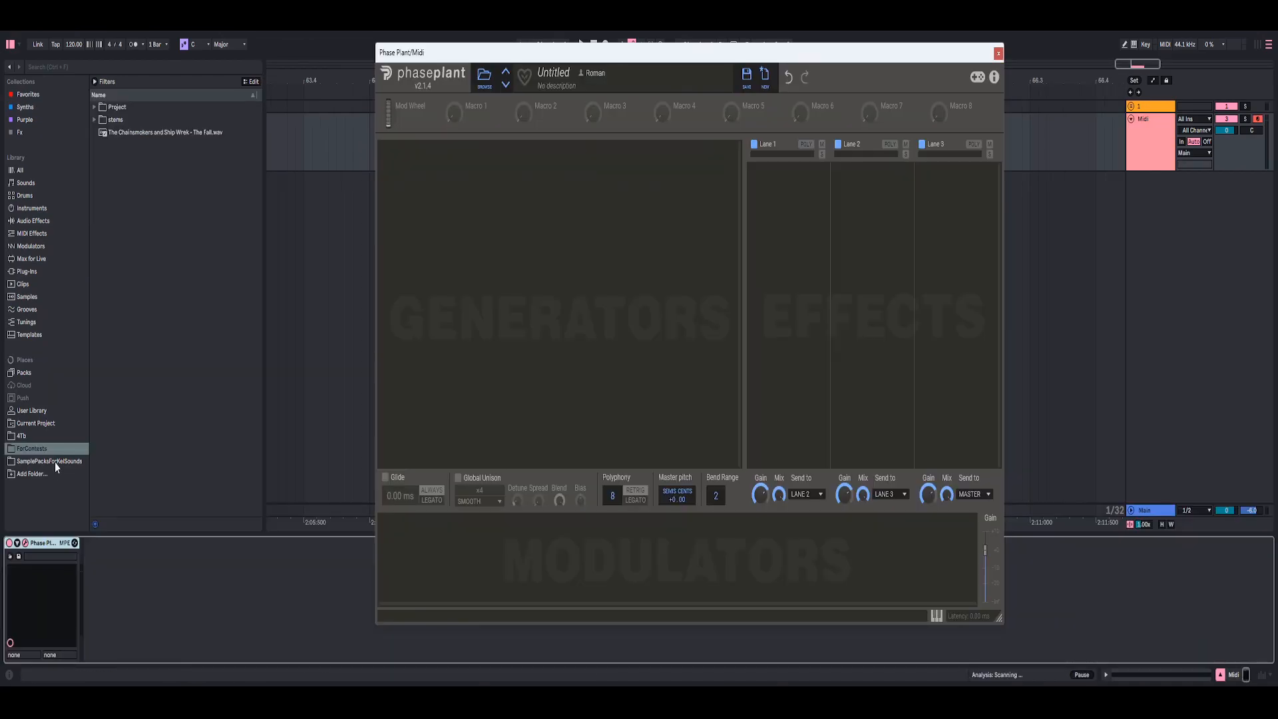
Search the sample folders for F0 and load F0 Wavetable Phase Plant example2.wav into Phase Plant, converted to a wavetable for the Wavetable Generator.
{"action": "left_click", "coordinate": [56, 466]}
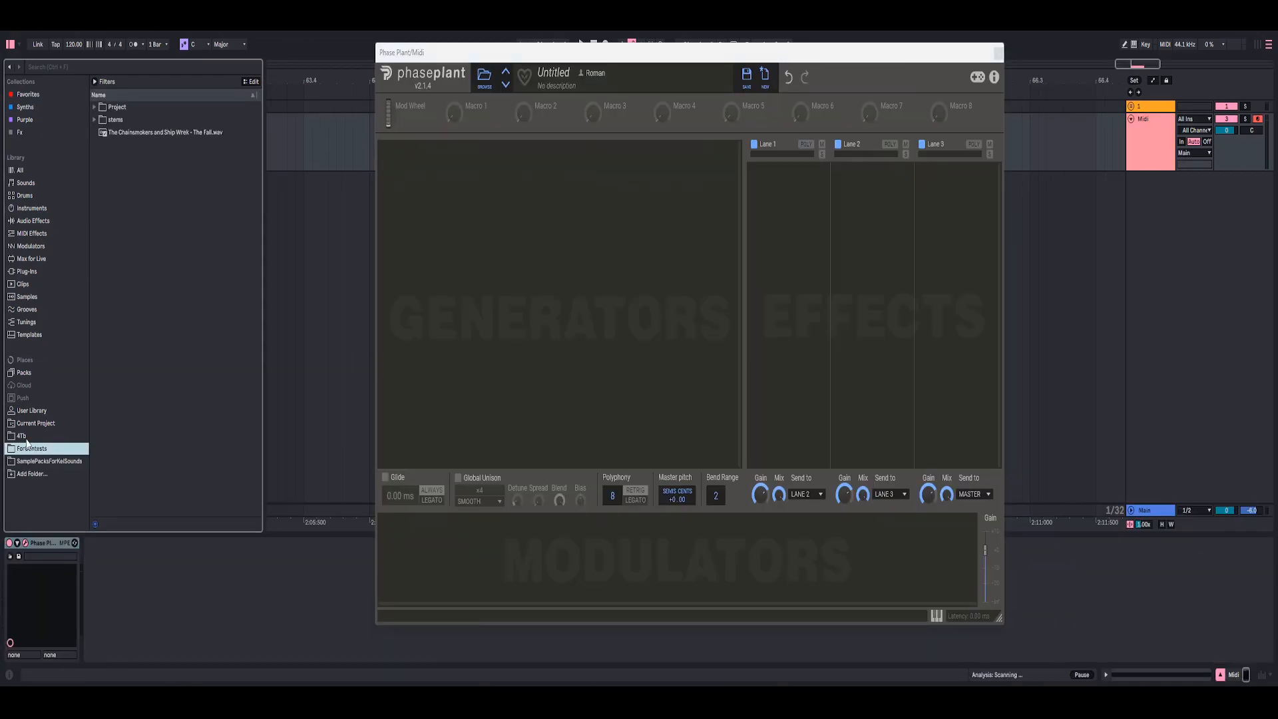
{"action": "left_click", "coordinate": [22, 436]}
{"action": "scroll", "coordinate": [178, 378], "scroll_direction": "down", "scroll_amount": 2}
{"action": "type", "text": "F0"}
{"action": "left_click", "coordinate": [155, 260]}
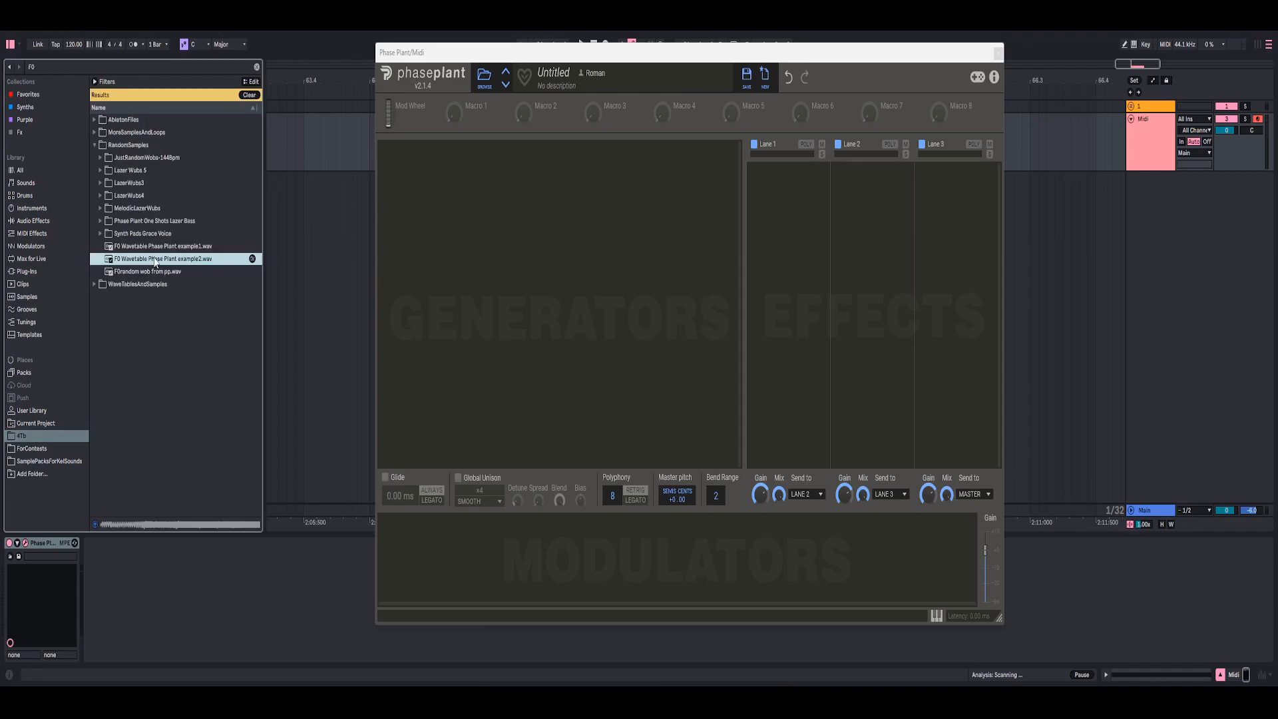
{"action": "left_click_drag", "start_coordinate": [155, 259], "coordinate": [585, 190]}
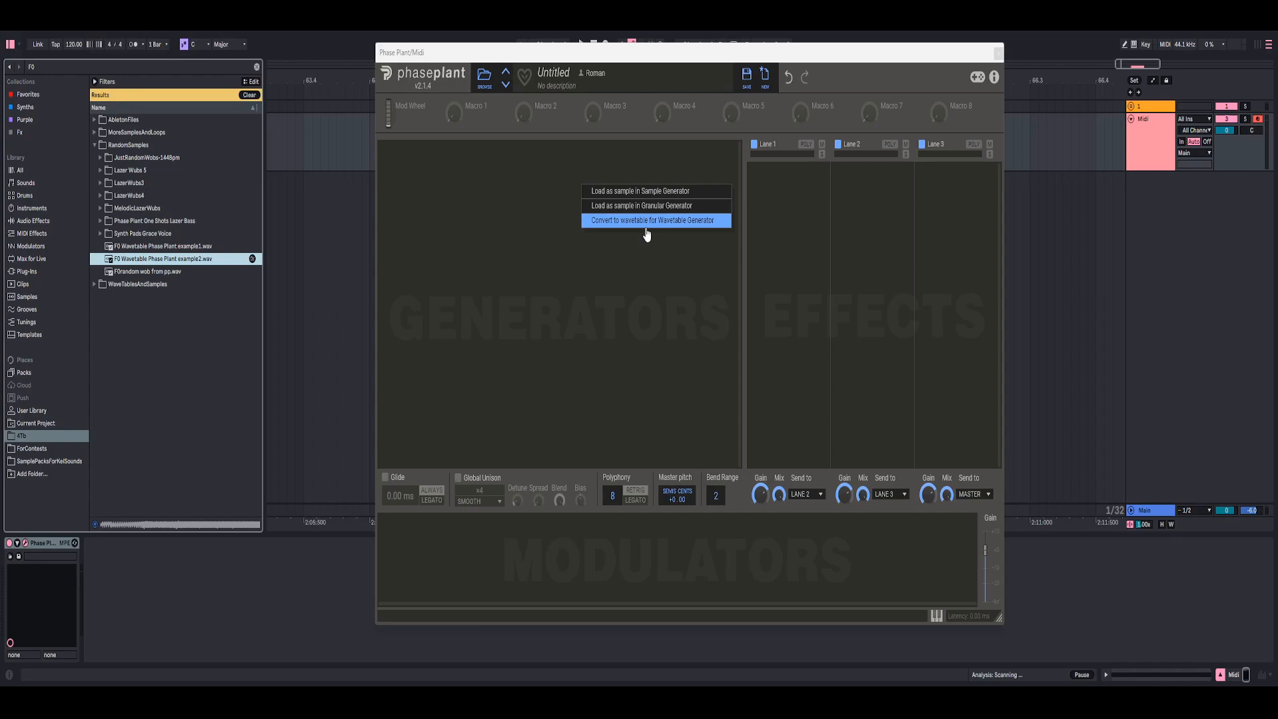
{"action": "left_click", "coordinate": [676, 223]}
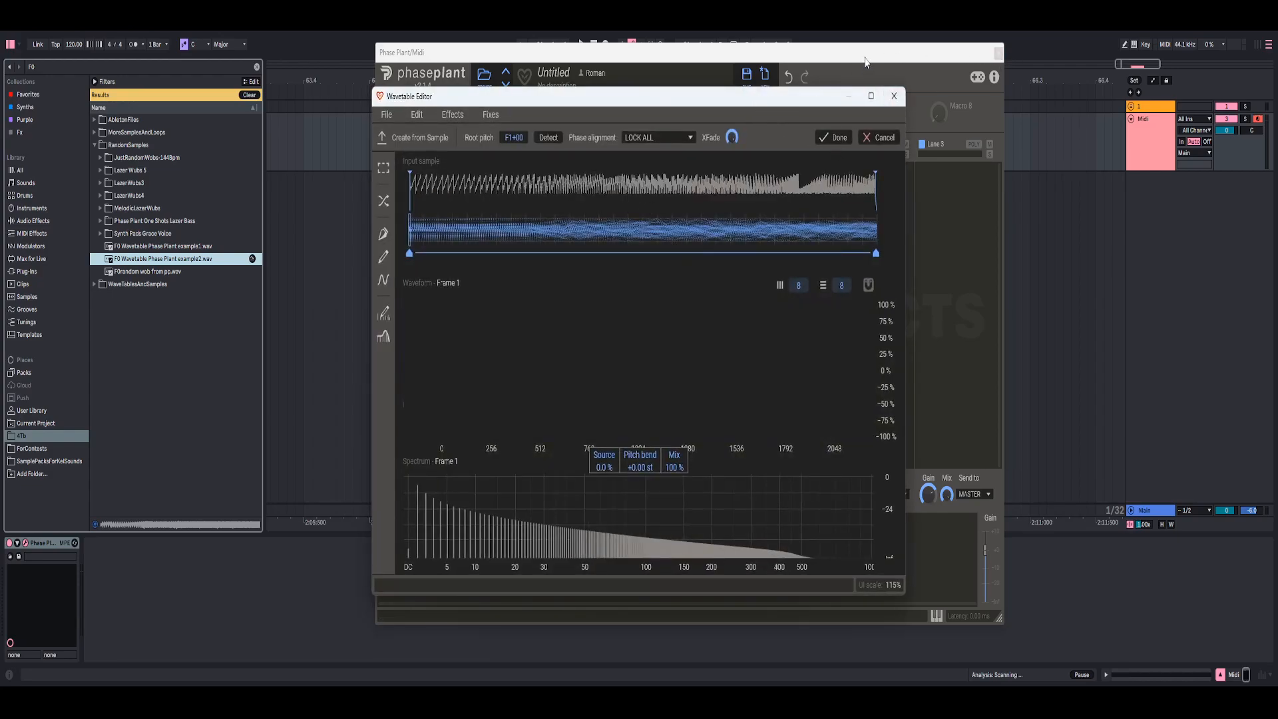
Move the Phase Plant and Wavetable Editor windows apart, reveal the MIDI clip and audition it with the wavetable frame at 251.
{"action": "left_click_drag", "start_coordinate": [865, 62], "coordinate": [607, 177]}
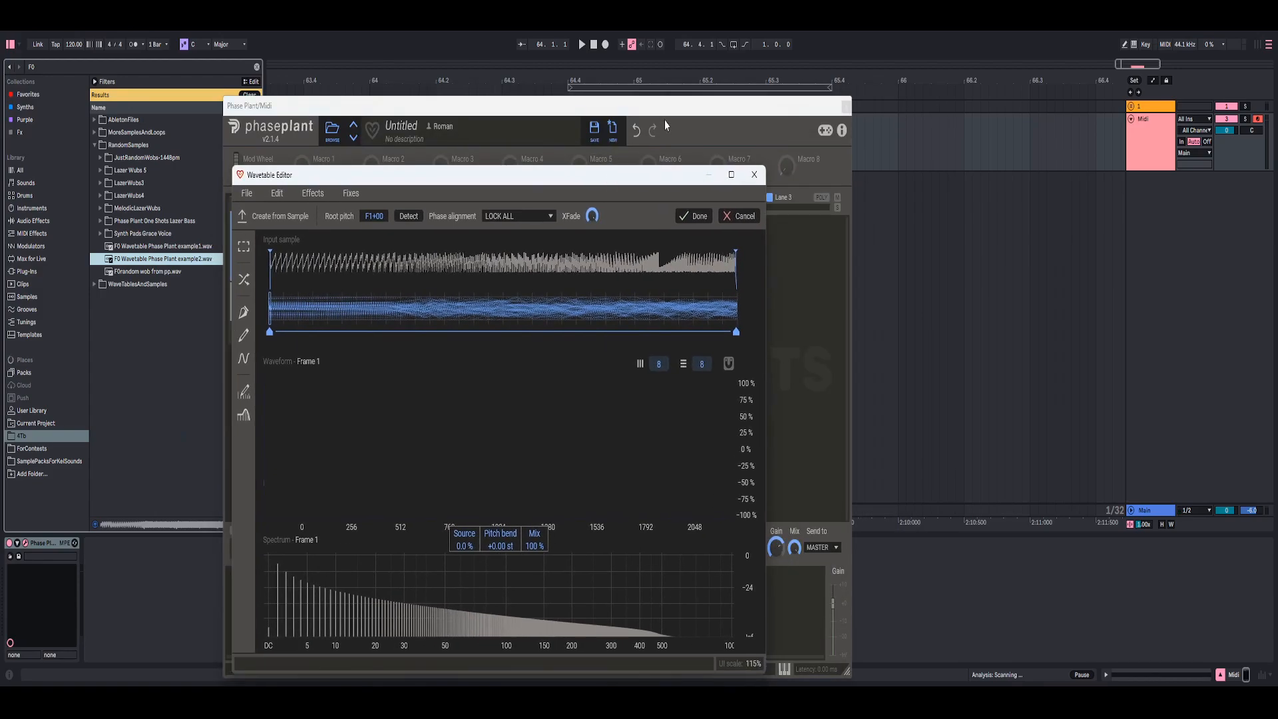
{"action": "left_click_drag", "start_coordinate": [682, 106], "coordinate": [661, 176]}
{"action": "left_click", "coordinate": [688, 120]}
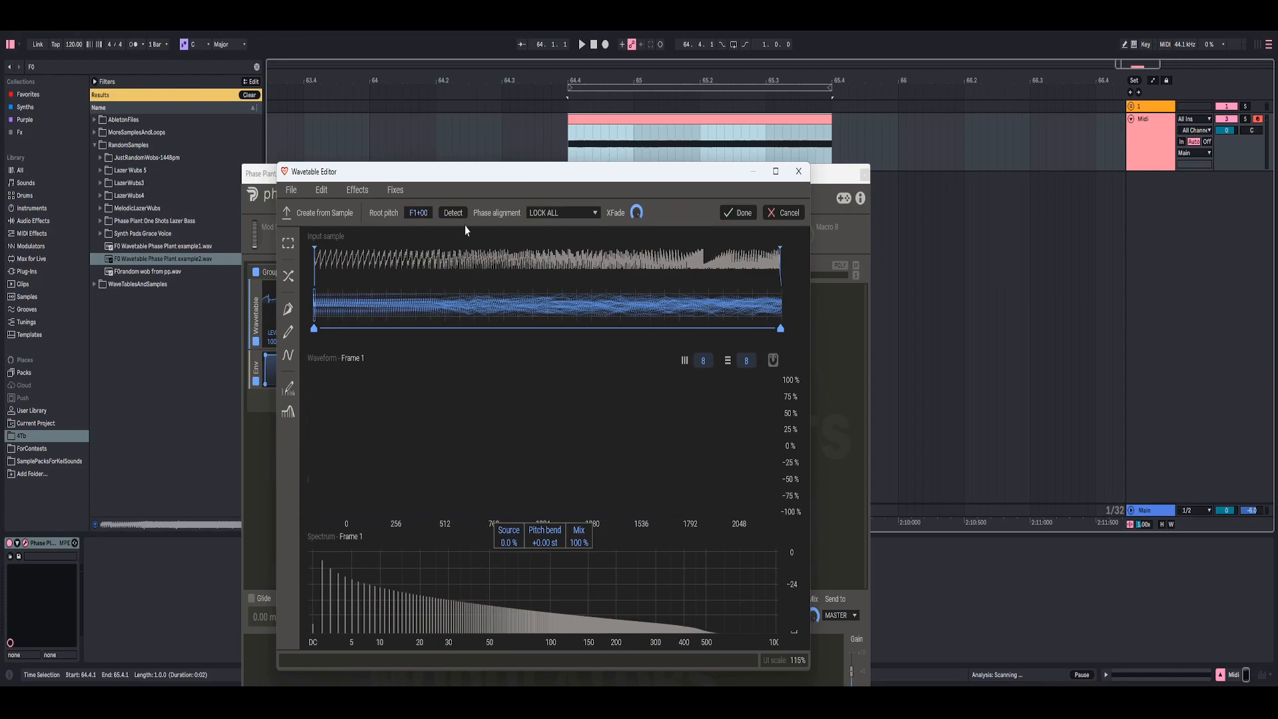
{"action": "key", "text": "space"}
{"action": "left_click_drag", "start_coordinate": [731, 171], "coordinate": [1162, 186]}
{"action": "left_click_drag", "start_coordinate": [556, 303], "coordinate": [556, 247]}
{"action": "key", "text": "space"}
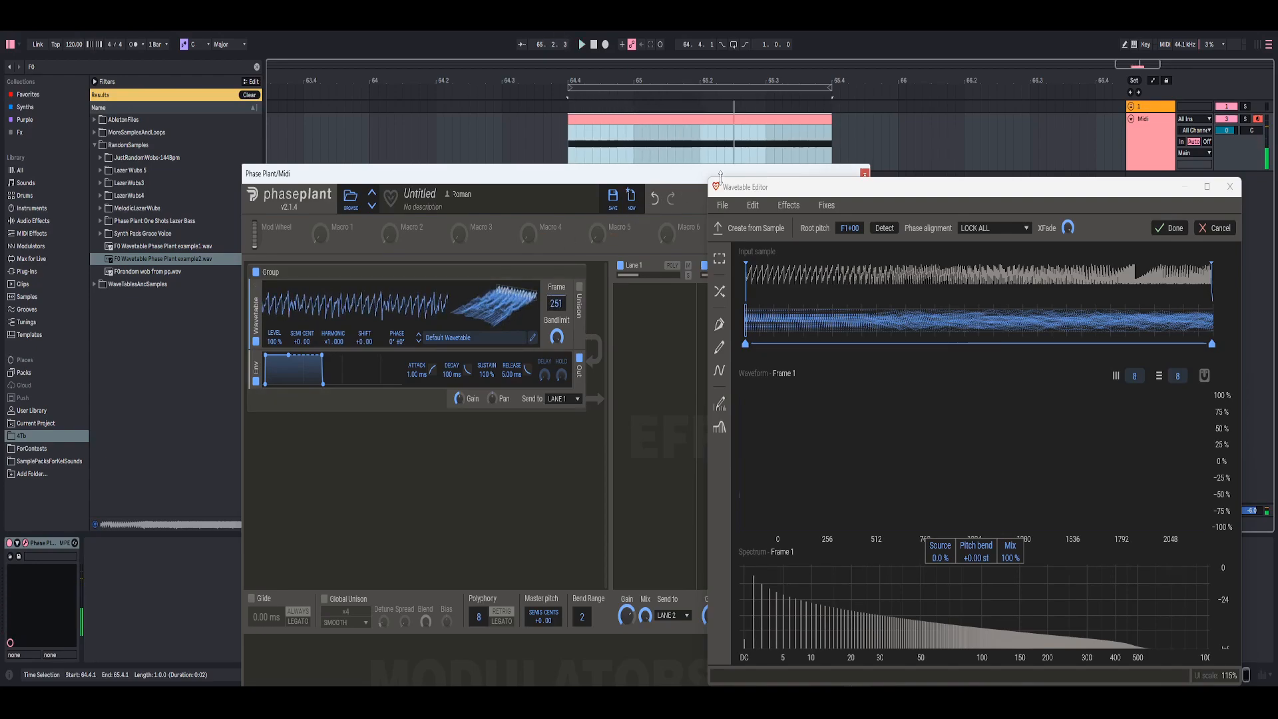
Place the Wavetable Editor beside the generator so both are visible, and set the wavetable frame to 1.
{"action": "left_click_drag", "start_coordinate": [914, 181], "coordinate": [564, 139]}
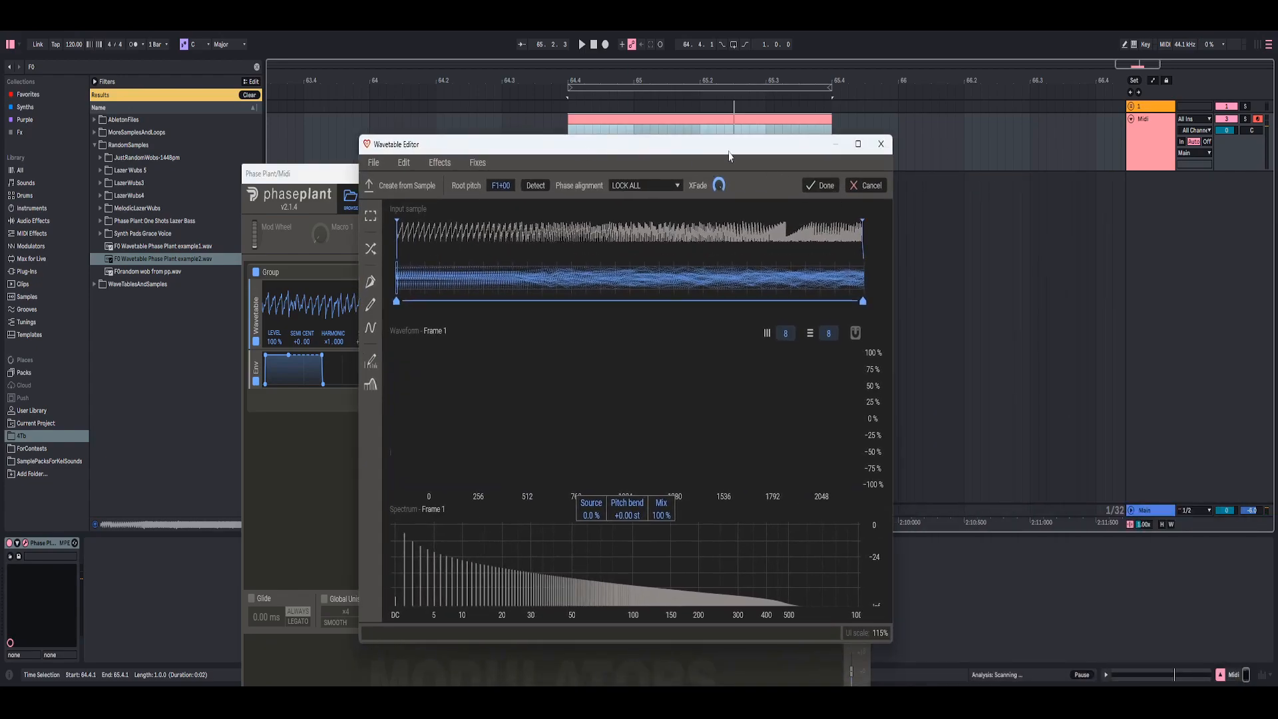
{"action": "left_click_drag", "start_coordinate": [728, 153], "coordinate": [828, 120]}
{"action": "left_click_drag", "start_coordinate": [616, 128], "coordinate": [698, 144]}
{"action": "right_click", "coordinate": [693, 163]}
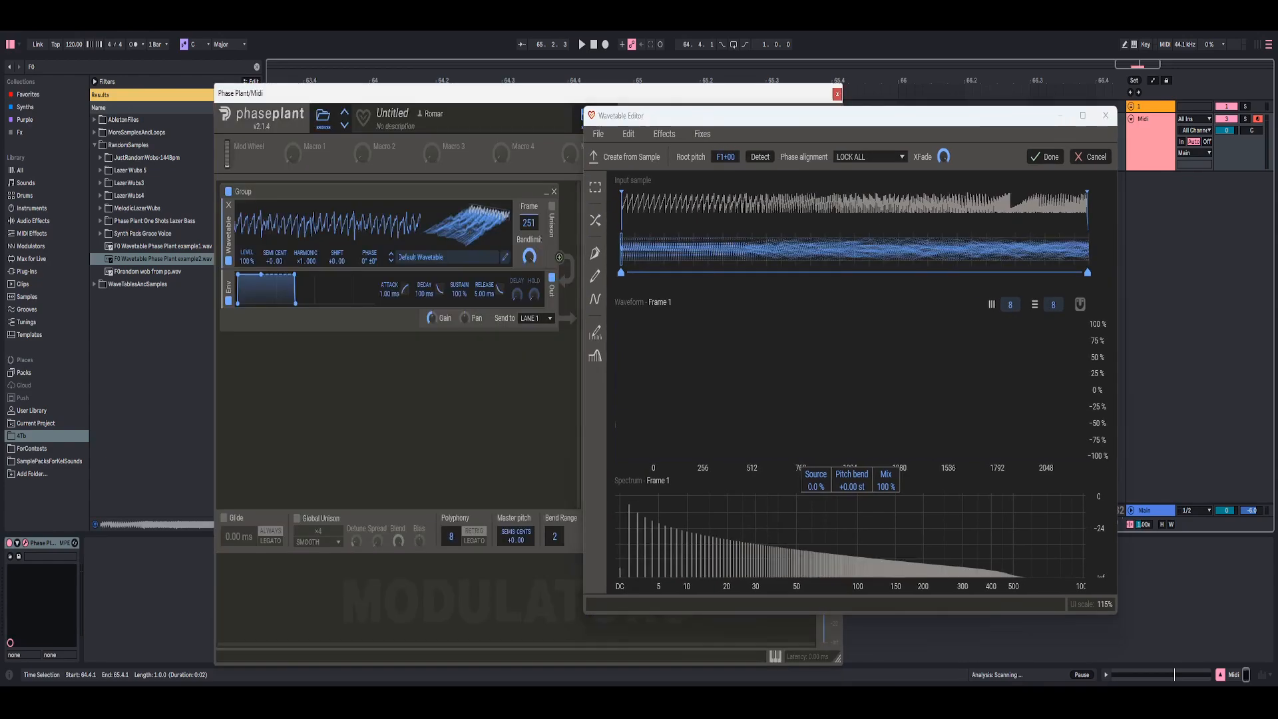
{"action": "left_click_drag", "start_coordinate": [529, 223], "coordinate": [529, 261]}
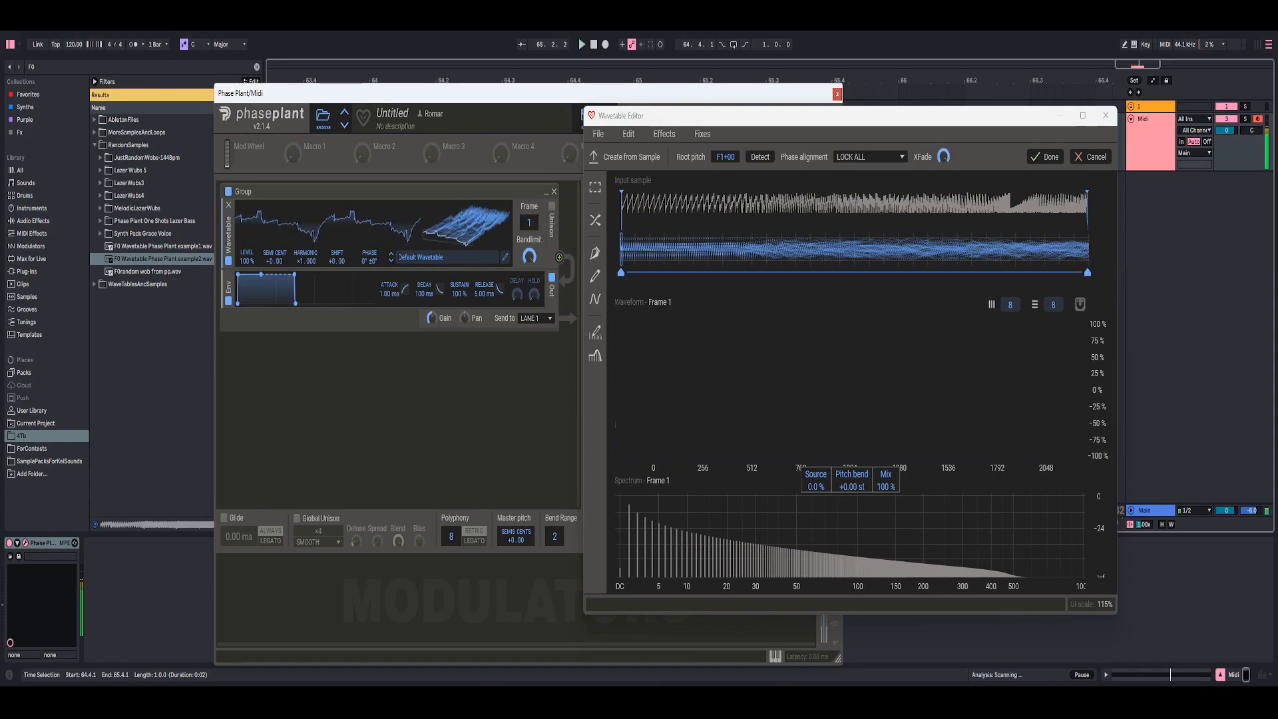
Try a root pitch of F0 in the Wavetable Editor and audition the resulting wavetable.
{"action": "double_click", "coordinate": [720, 159]}
{"action": "type", "text": "F0"}
{"action": "key", "text": "Return"}
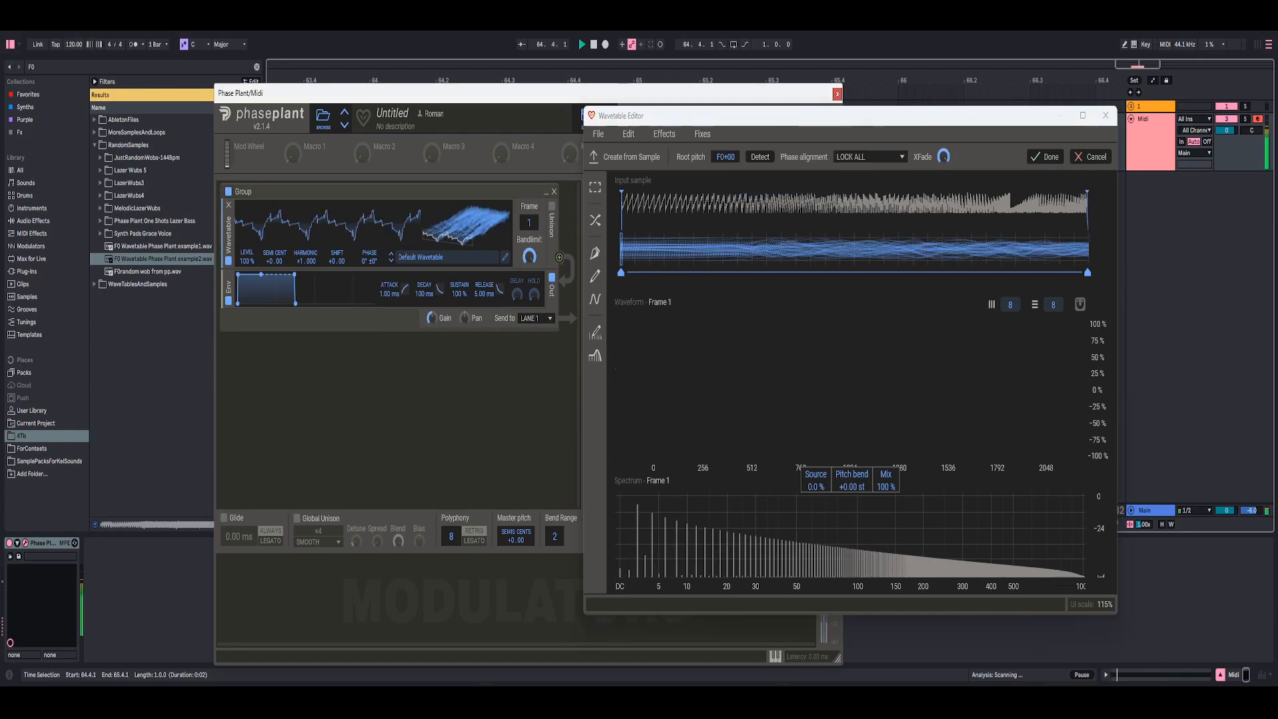
{"action": "left_click_drag", "start_coordinate": [461, 230], "coordinate": [432, 215]}
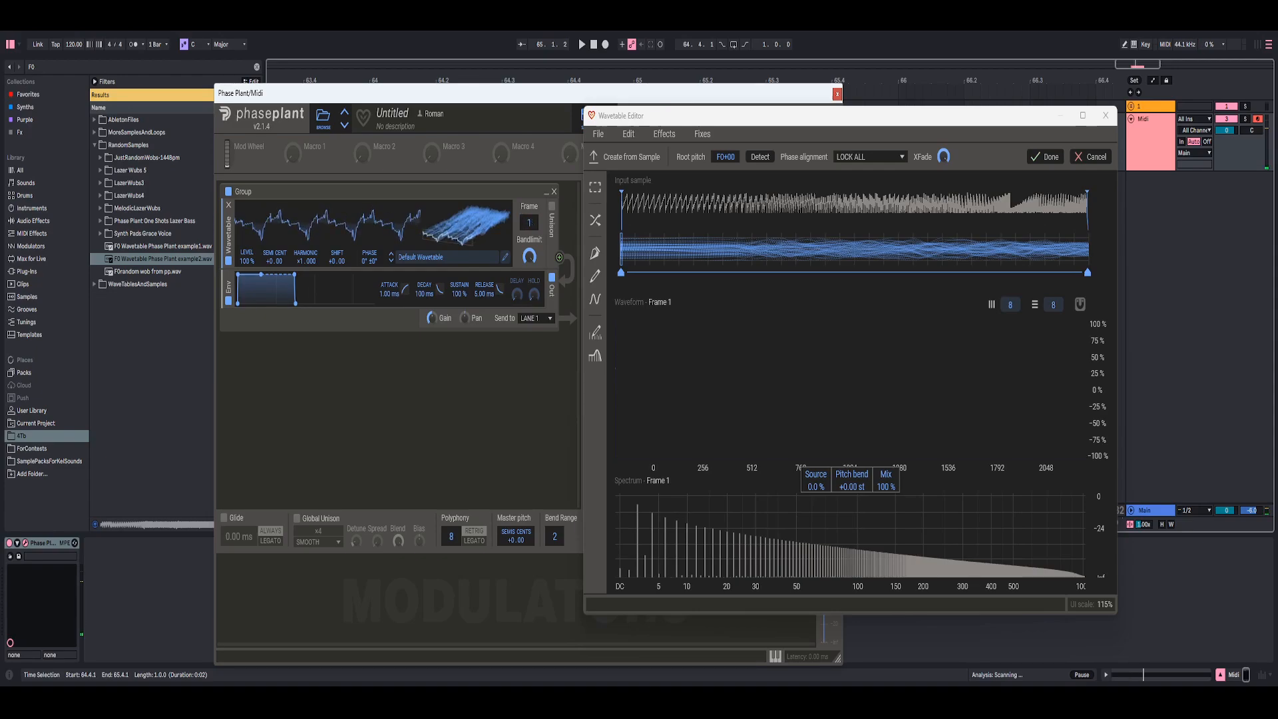
Set the root pitch to F1 and finish creating the wavetable from the sample.
{"action": "left_click", "coordinate": [726, 157]}
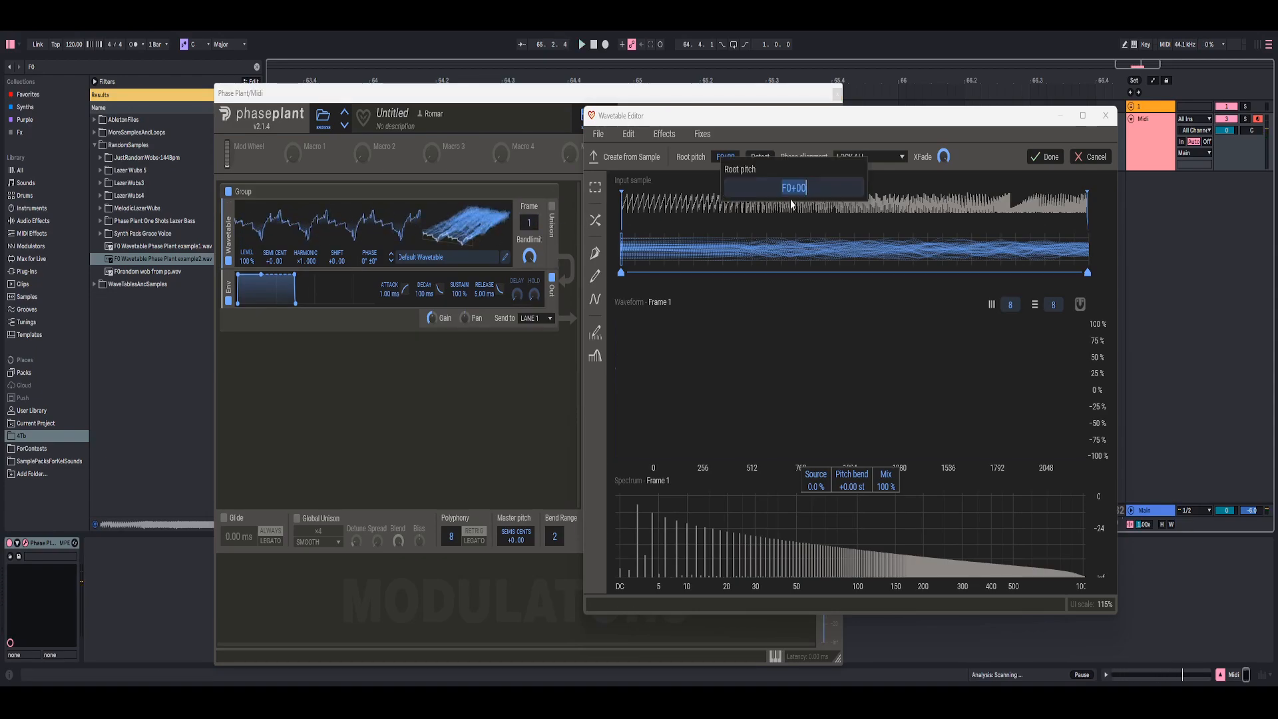
{"action": "type", "text": "f1"}
{"action": "key", "text": "Return"}
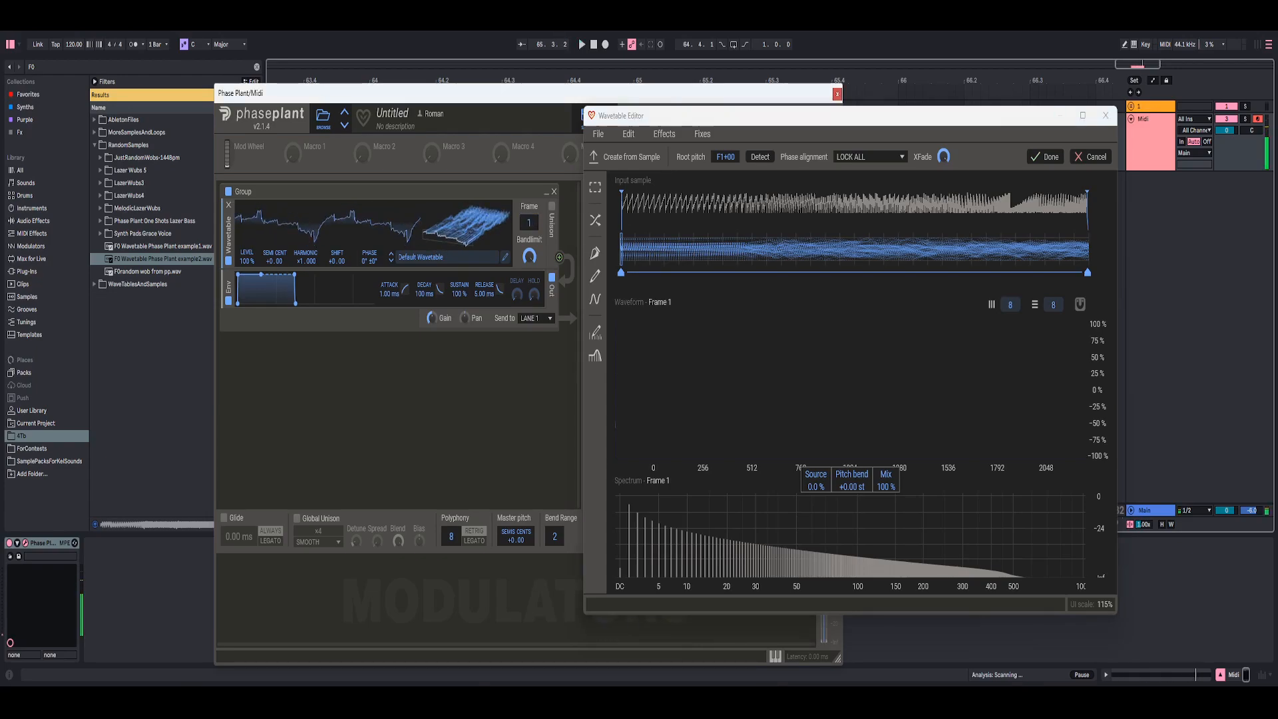
{"action": "left_click_drag", "start_coordinate": [806, 119], "coordinate": [827, 139]}
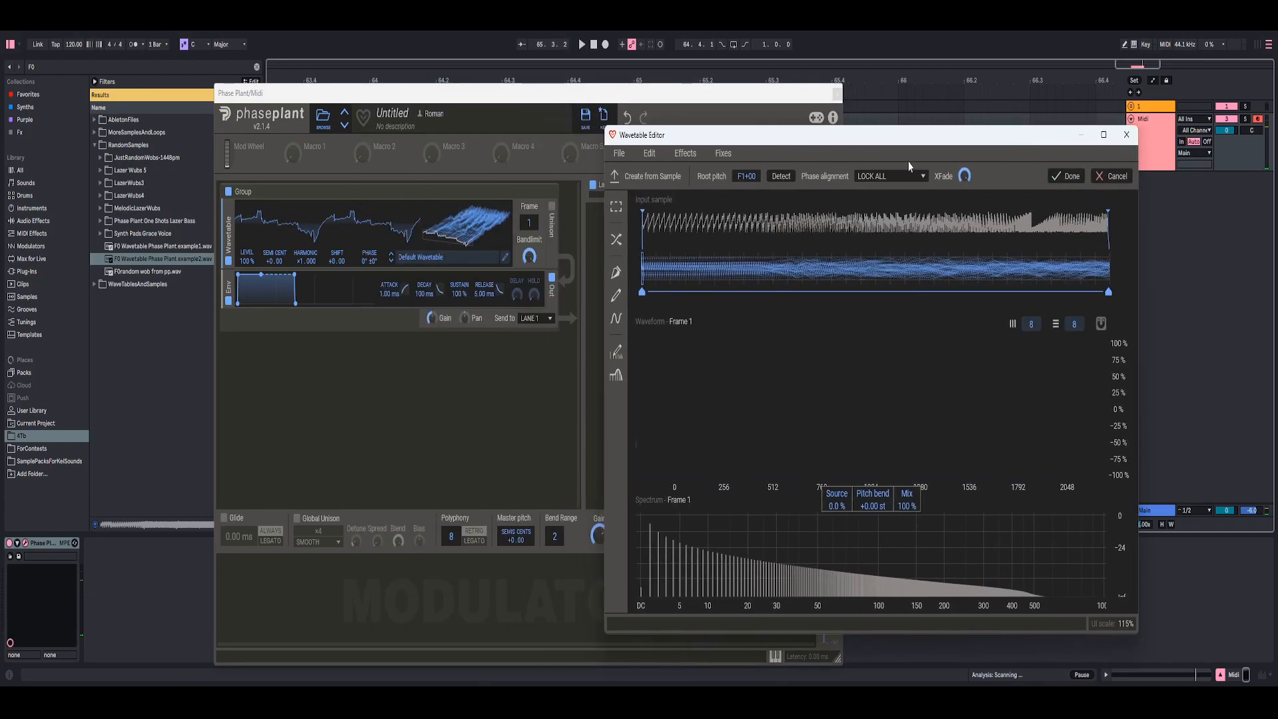
{"action": "left_click", "coordinate": [1068, 177]}
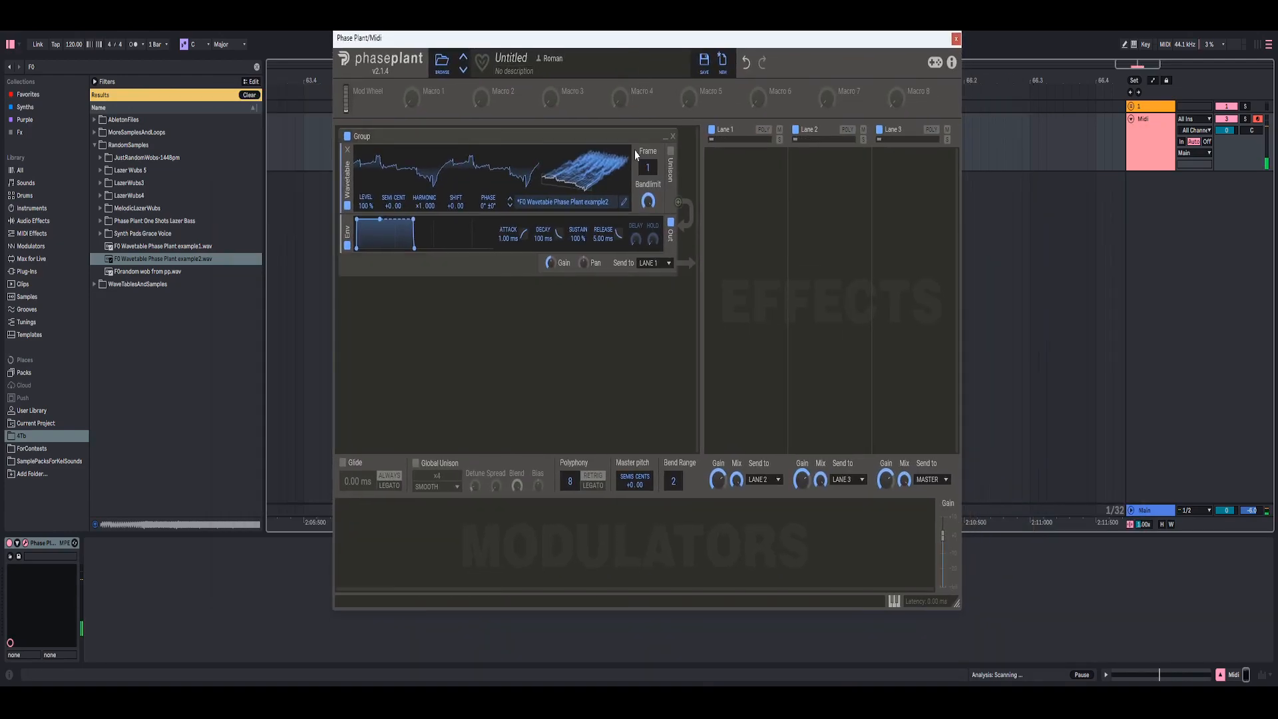
Add an LFO modulator and a modulator group in Phase Plant, and place the group ahead of the LFO.
{"action": "left_click", "coordinate": [398, 537]}
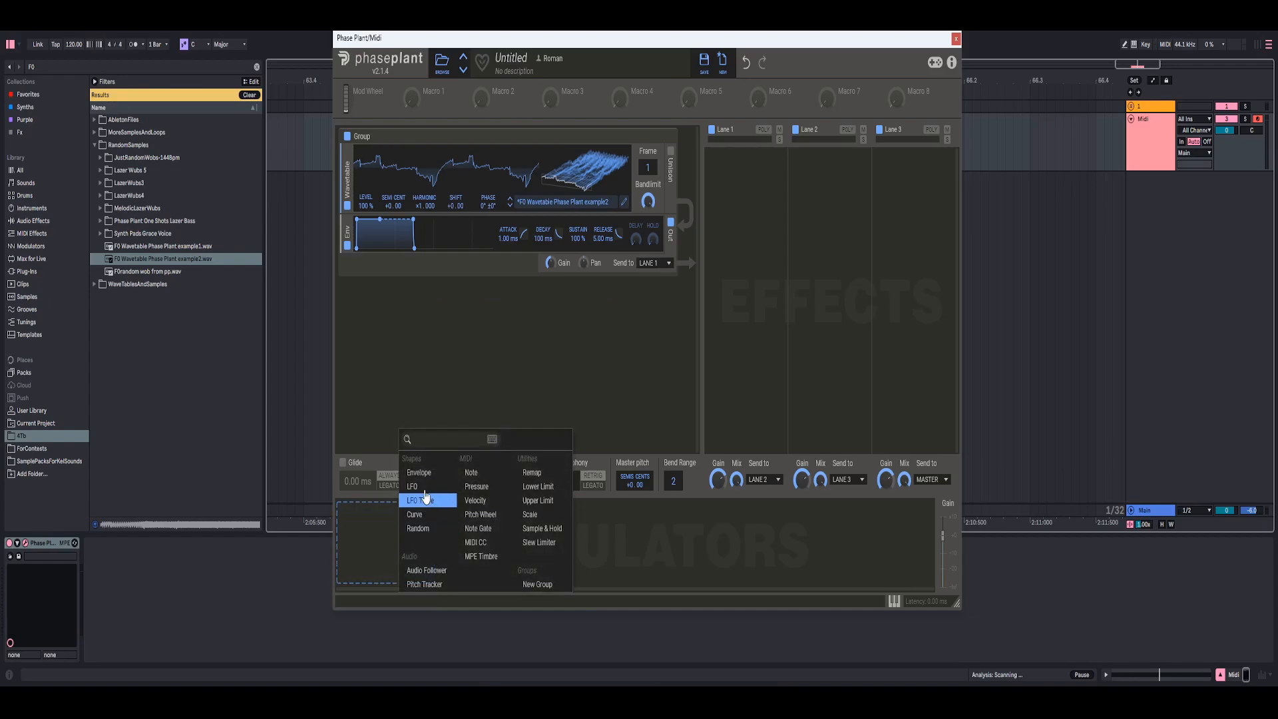
{"action": "left_click", "coordinate": [413, 486]}
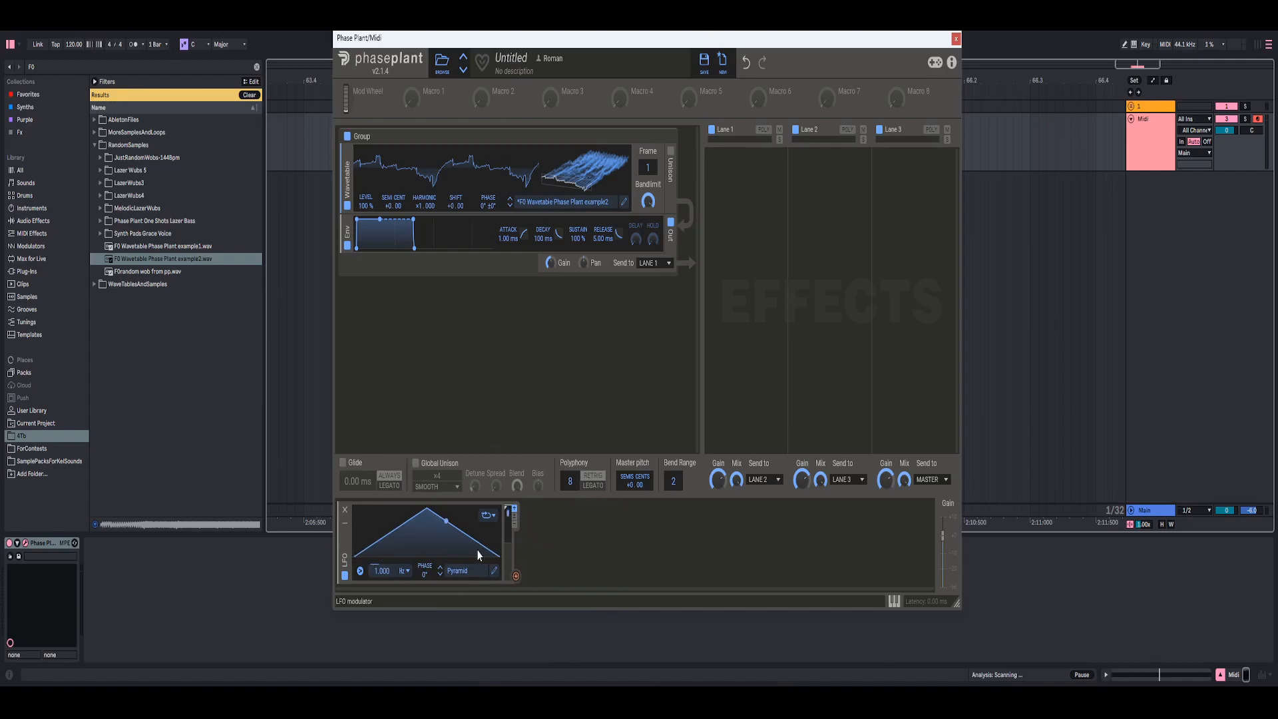
{"action": "left_click", "coordinate": [546, 548]}
{"action": "left_click", "coordinate": [710, 583]}
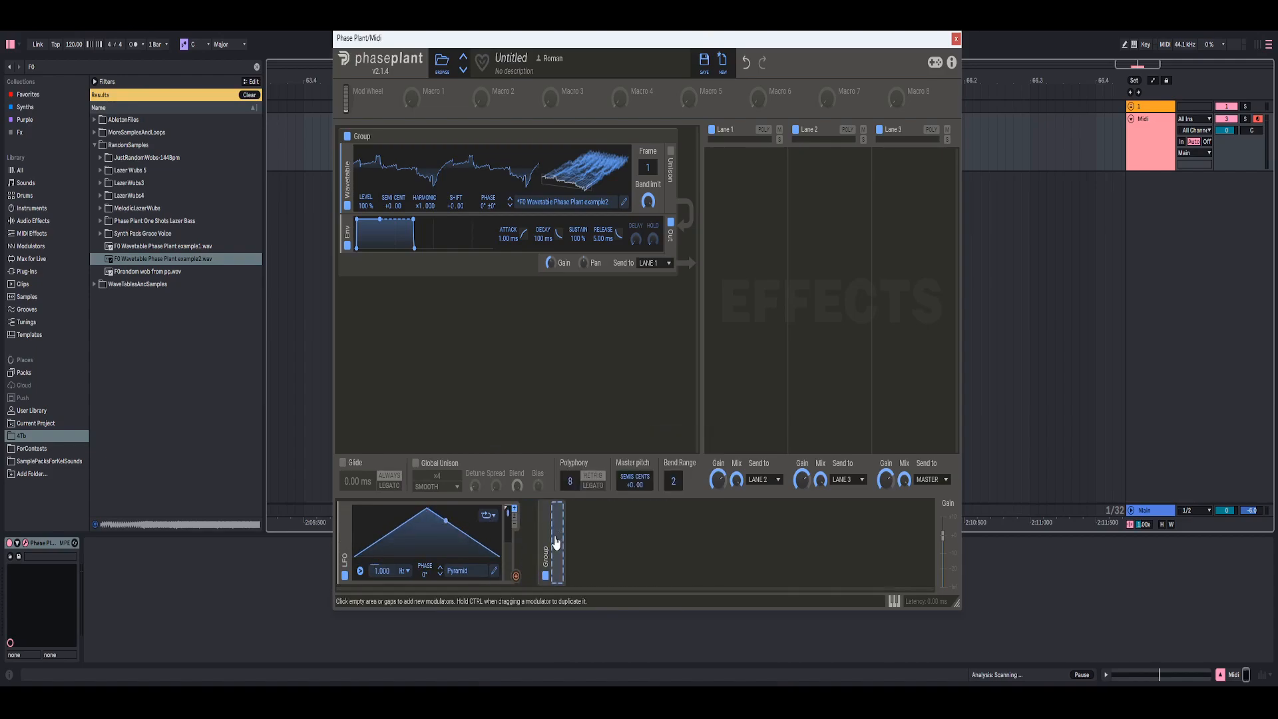
{"action": "left_click_drag", "start_coordinate": [555, 542], "coordinate": [350, 542]}
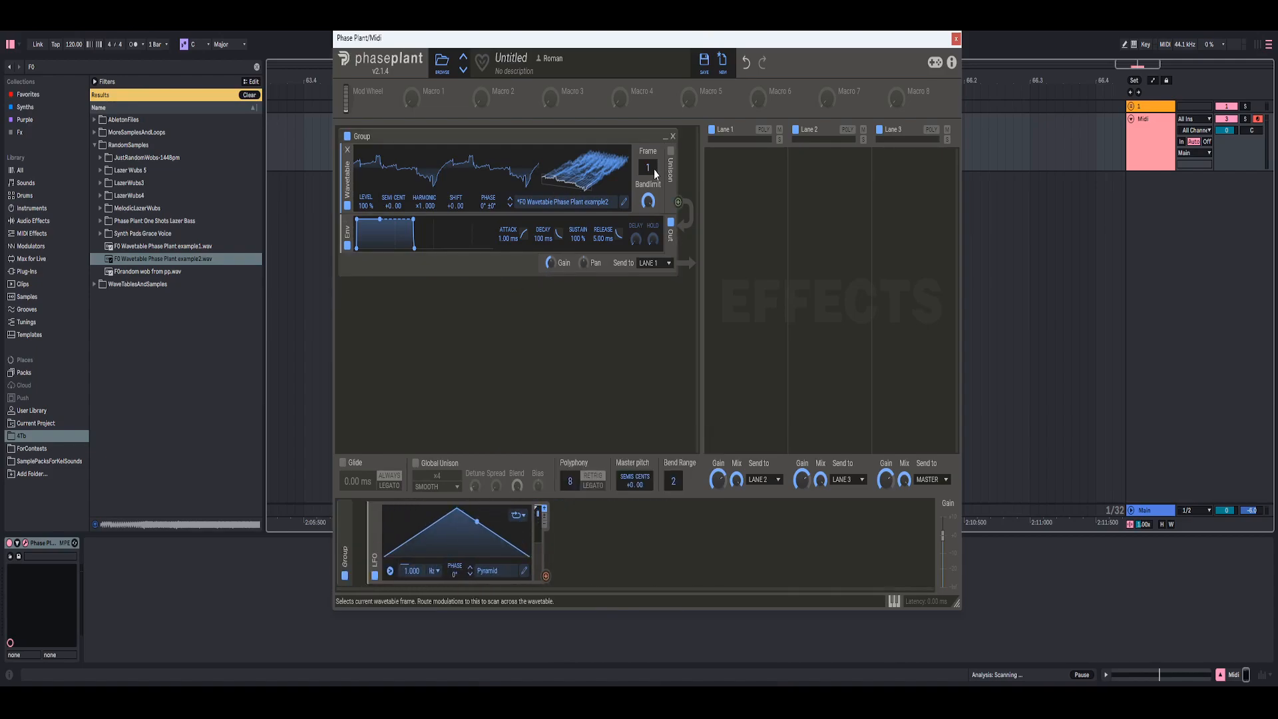
Name the modulator group Frame, put the LFO inside it and route the LFO to the wavetable's Frame parameter.
{"action": "mouse_move", "coordinate": [346, 553]}
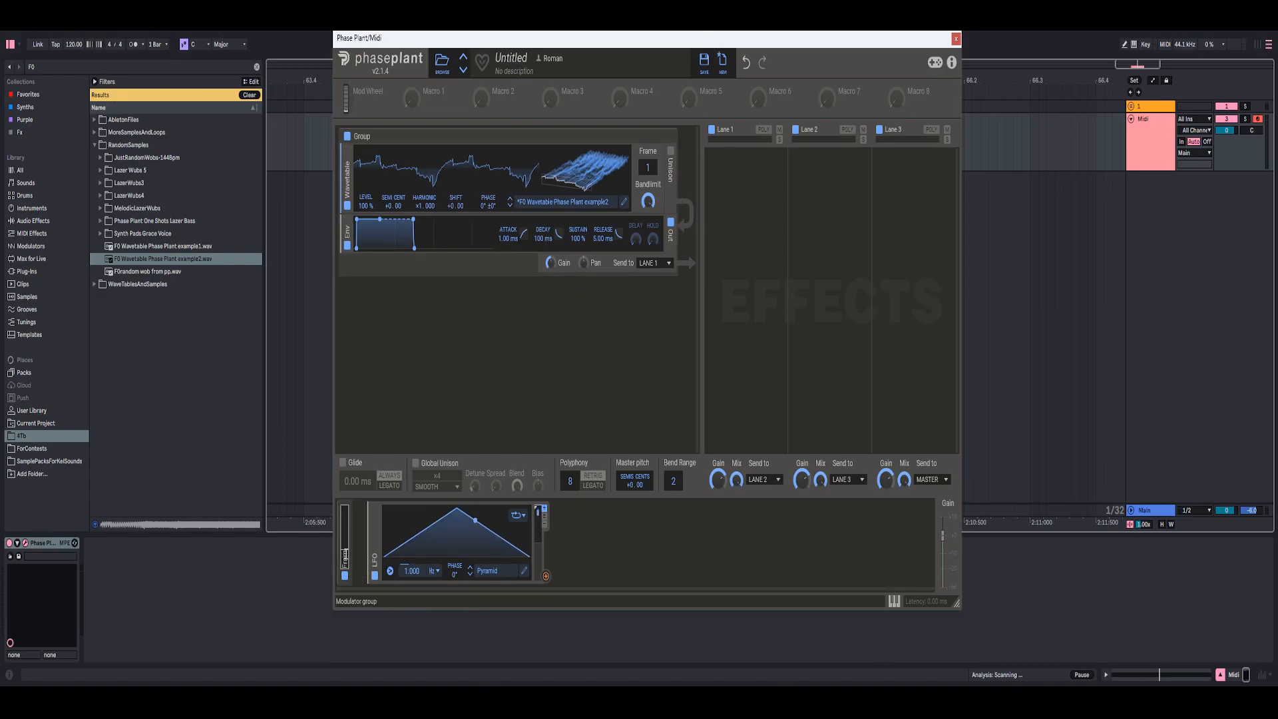
{"action": "left_click", "coordinate": [348, 552]}
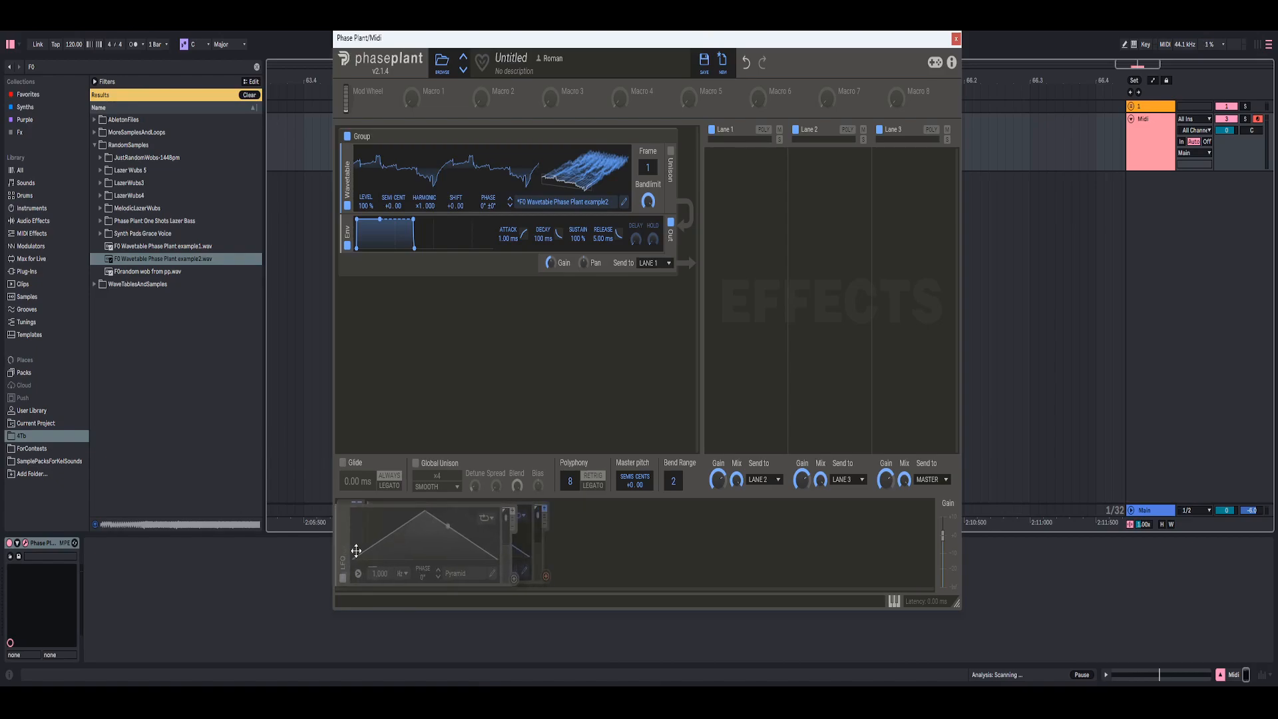
{"action": "left_click_drag", "start_coordinate": [531, 579], "coordinate": [649, 178]}
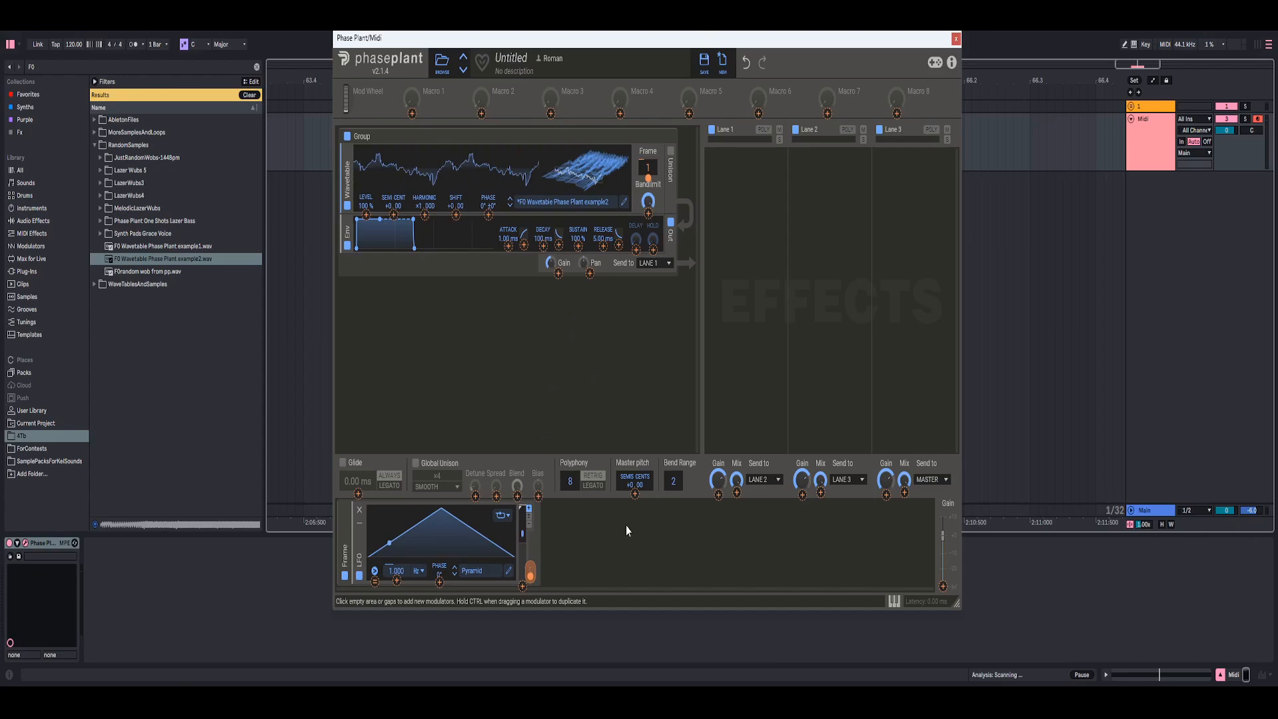
Switch the LFO from looping to one-shot and reshape its pyramid into a linear ramp rising from 0% to 100%.
{"action": "left_click", "coordinate": [504, 516]}
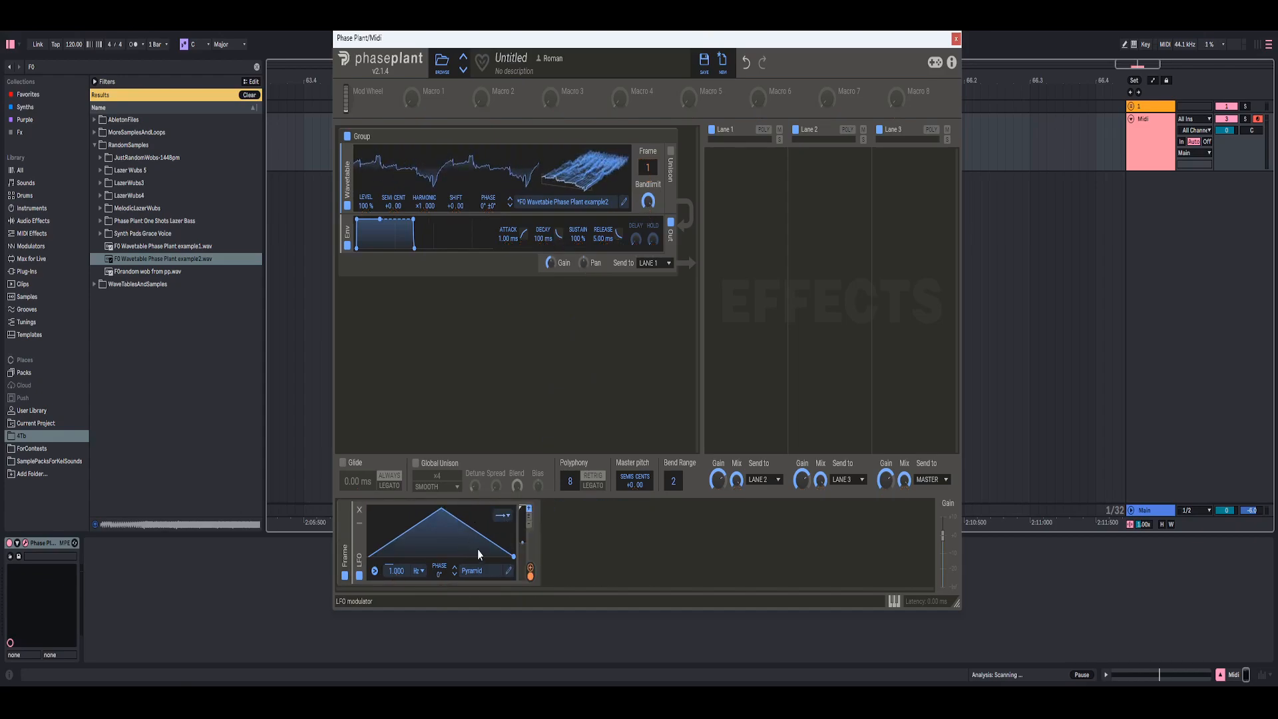
{"action": "left_click", "coordinate": [509, 570]}
{"action": "left_click", "coordinate": [815, 214]}
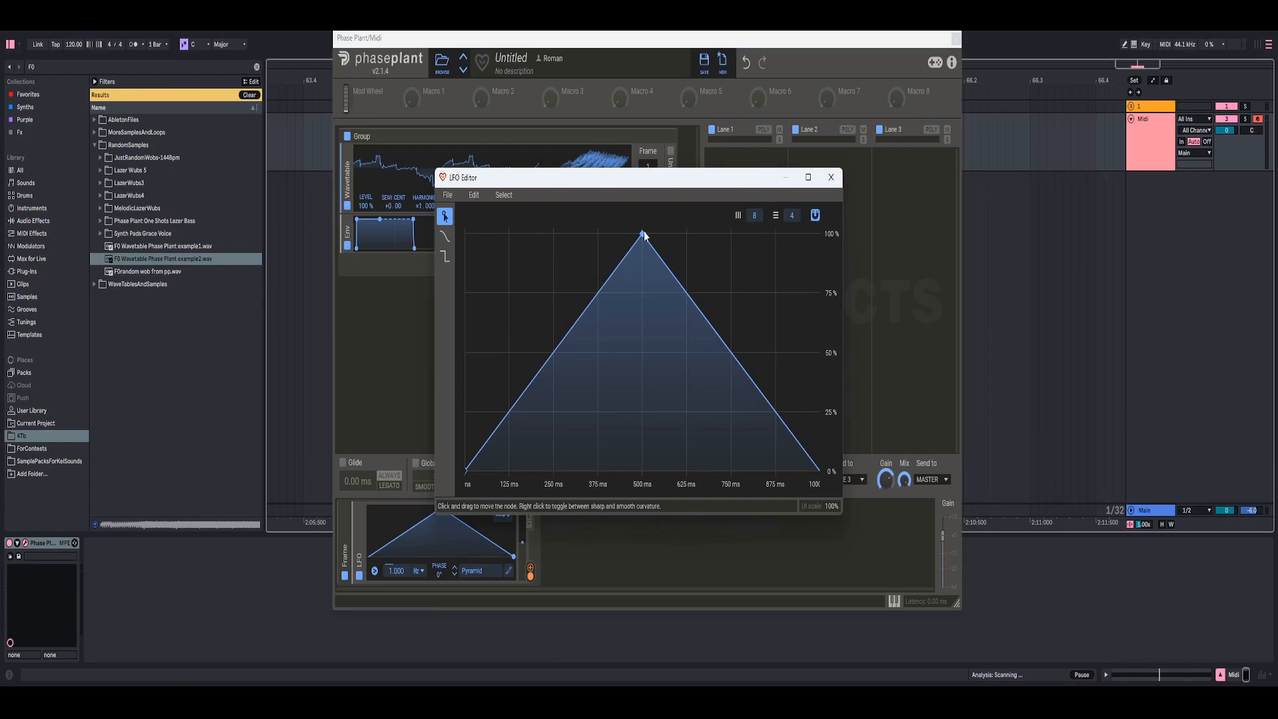
{"action": "left_click_drag", "start_coordinate": [642, 234], "coordinate": [819, 234]}
{"action": "left_click", "coordinate": [831, 178]}
{"action": "left_click", "coordinate": [509, 570]}
{"action": "left_click", "coordinate": [597, 382]}
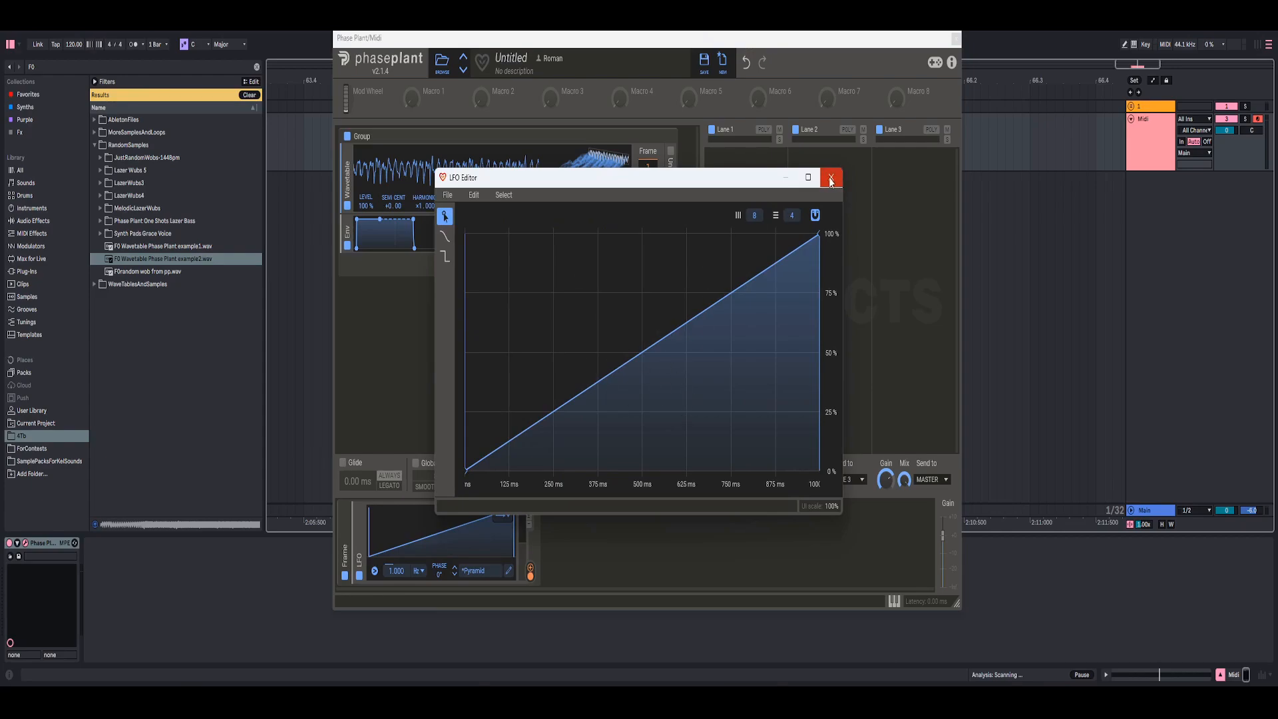
{"action": "left_click", "coordinate": [831, 177]}
Try a tempo-synced LFO rate while auditioning, and set the LFO to a free-running rate of 0.613 Hz.
{"action": "left_click", "coordinate": [561, 535]}
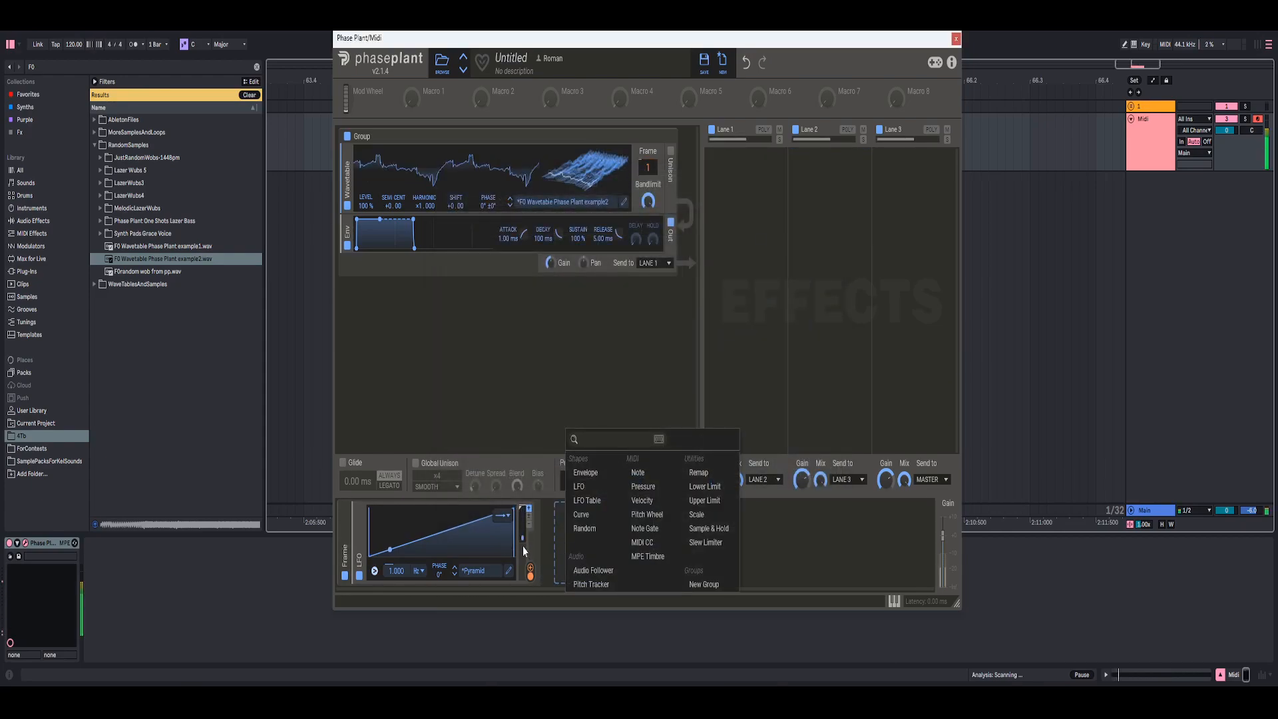
{"action": "left_click", "coordinate": [558, 537]}
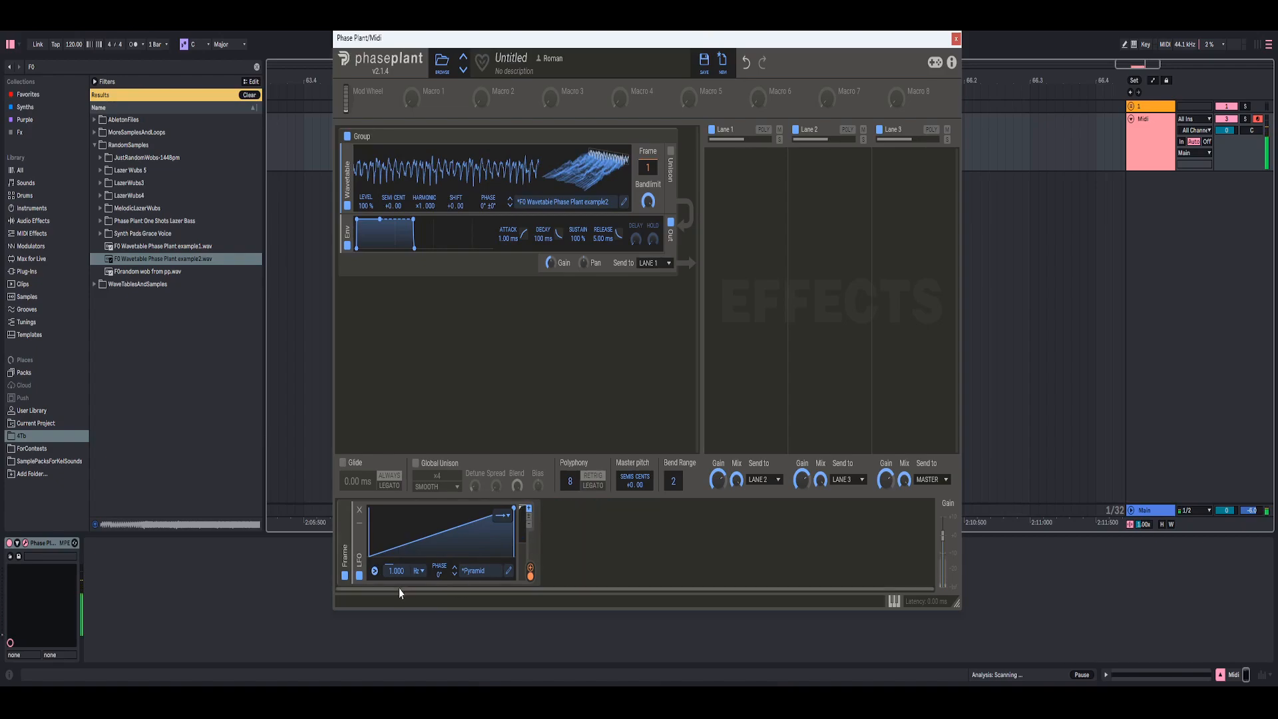
{"action": "left_click", "coordinate": [404, 577]}
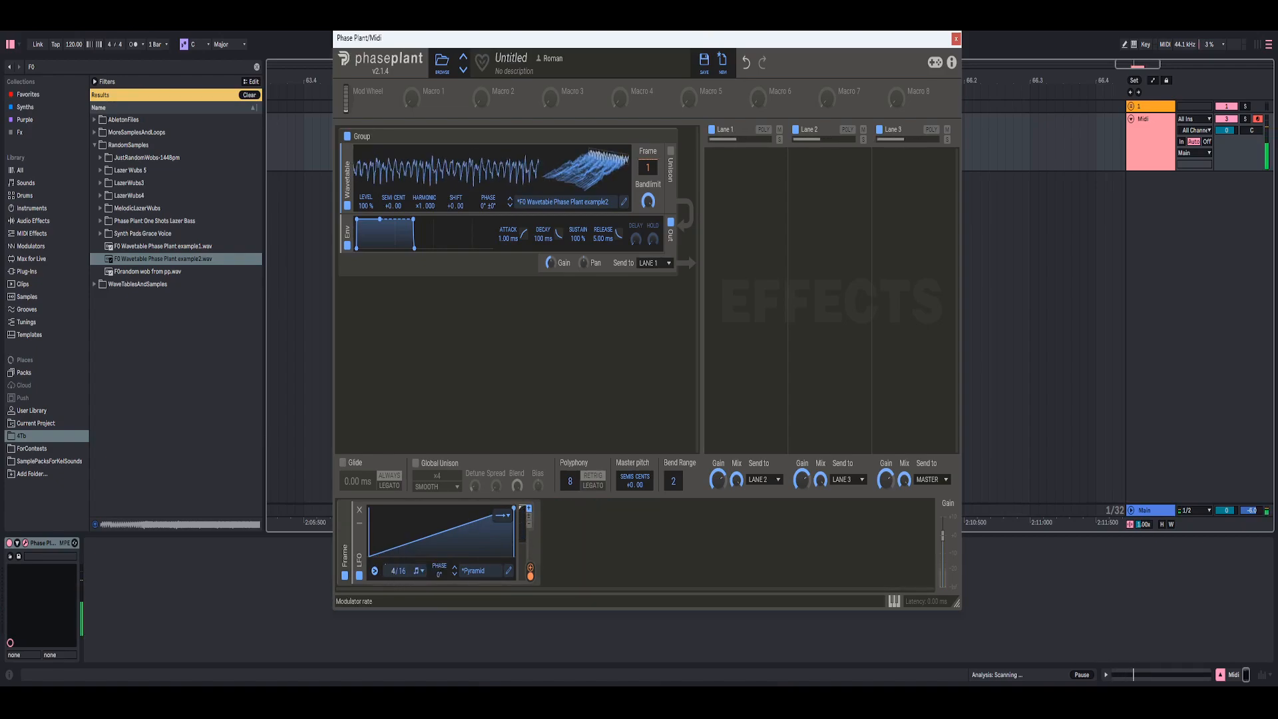
{"action": "left_click", "coordinate": [419, 570]}
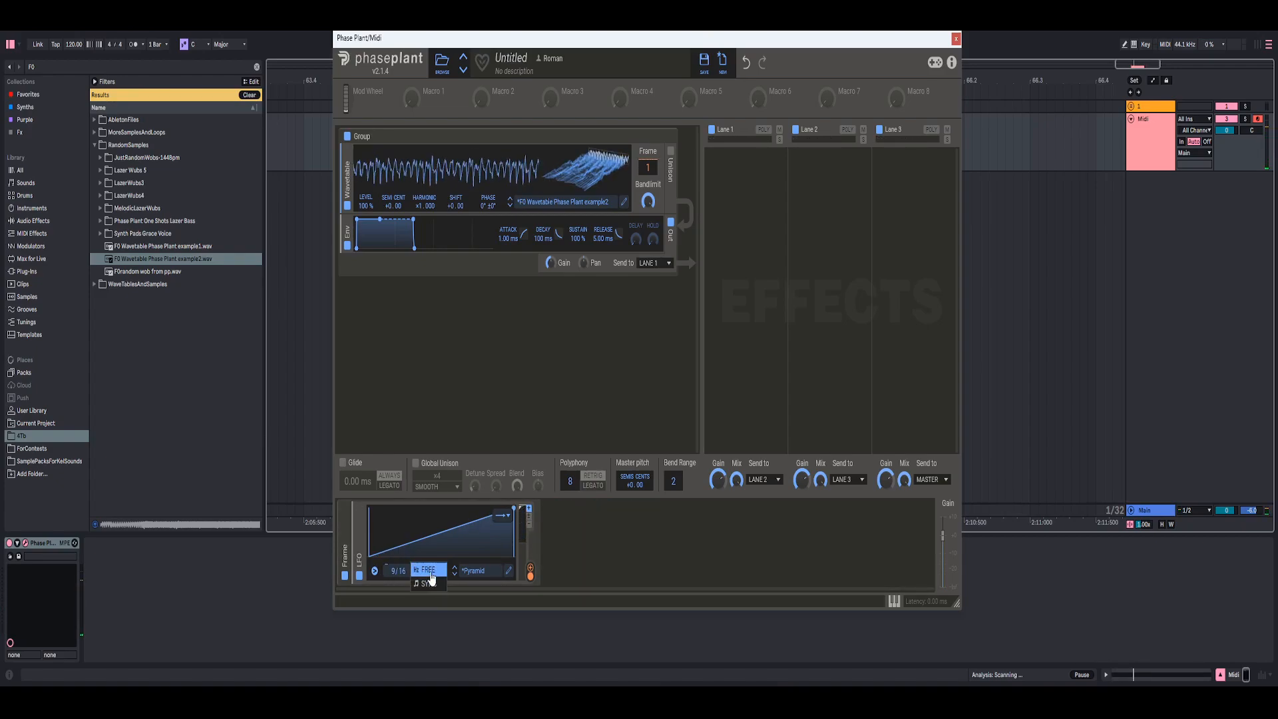
{"action": "left_click_drag", "start_coordinate": [396, 570], "coordinate": [396, 563]}
Turn off grid snapping and add a sharp node at about 75% early in the LFO ramp, giving a steep rise before a gradual one.
{"action": "left_click", "coordinate": [509, 575]}
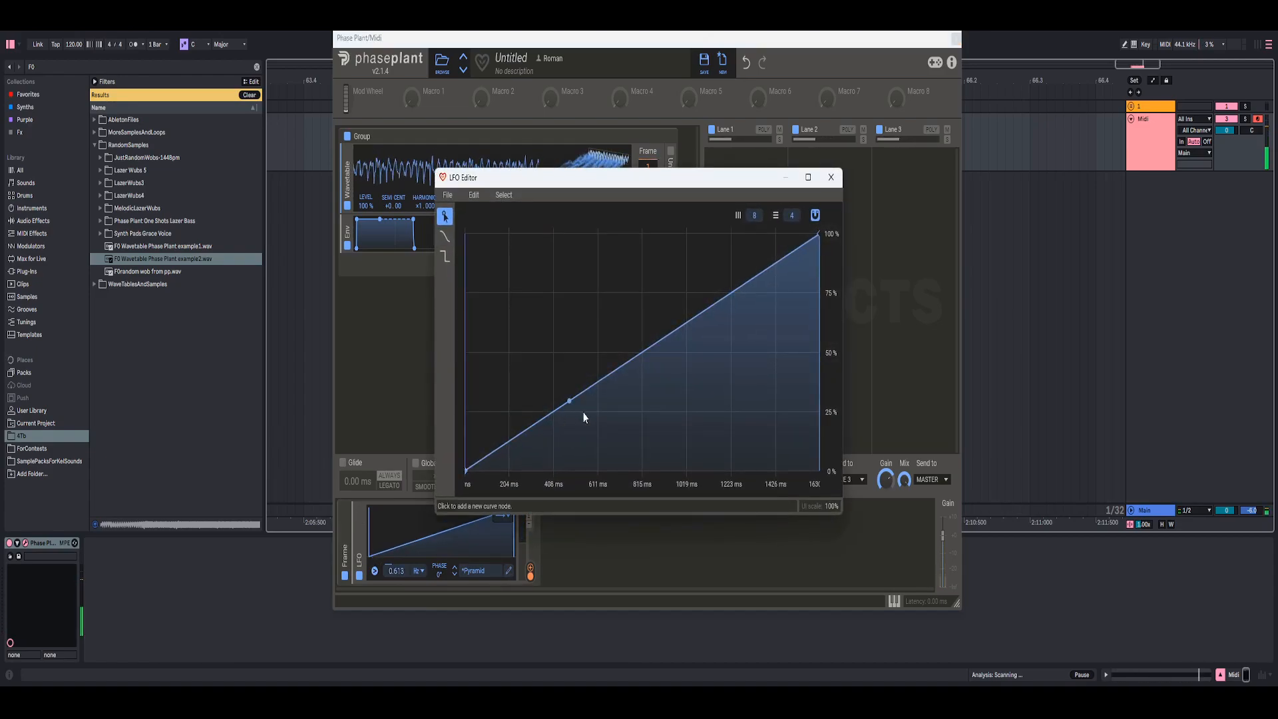
{"action": "left_click_drag", "start_coordinate": [583, 410], "coordinate": [569, 362]}
{"action": "double_click", "coordinate": [555, 358]}
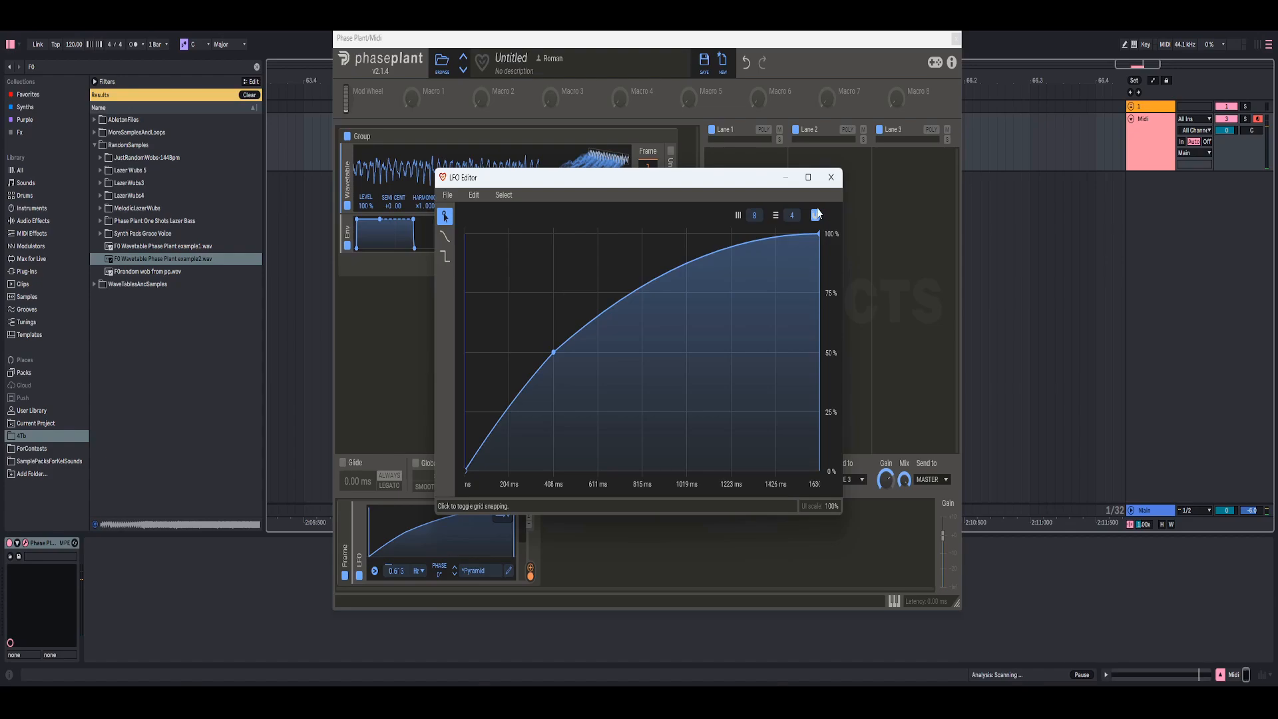
{"action": "left_click", "coordinate": [815, 215]}
{"action": "right_click", "coordinate": [555, 352]}
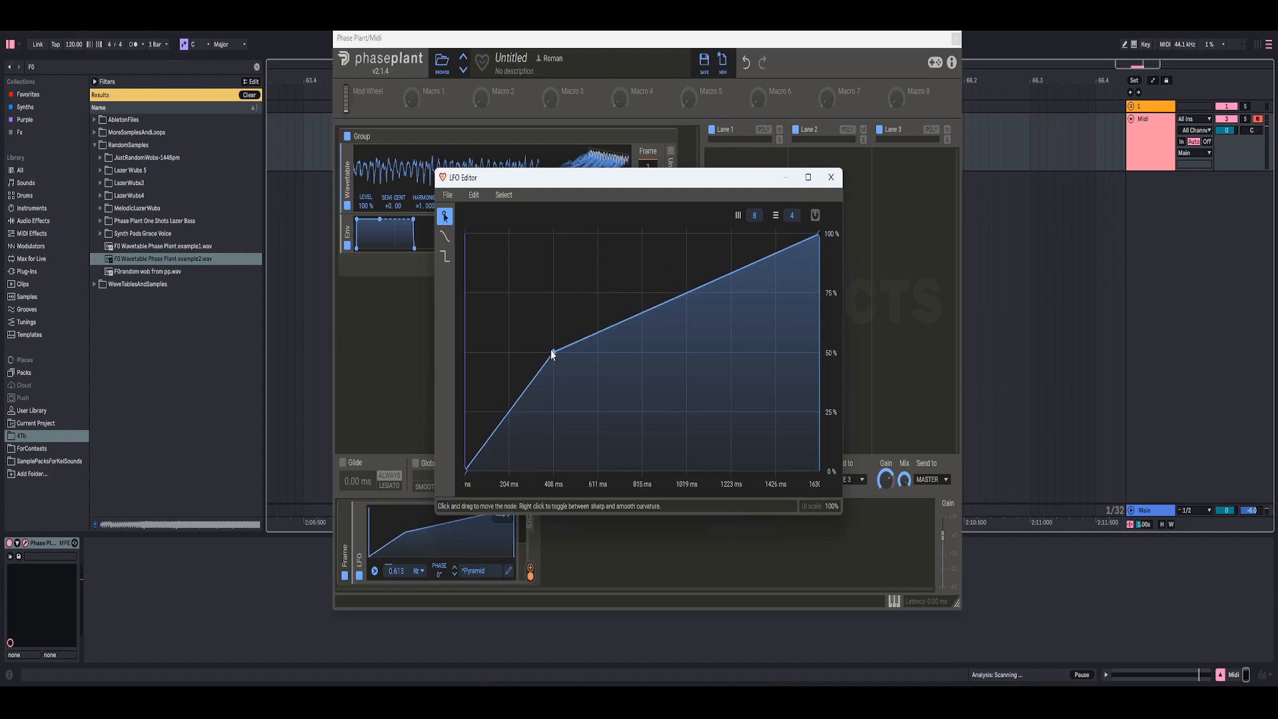
{"action": "left_click_drag", "start_coordinate": [555, 358], "coordinate": [527, 293]}
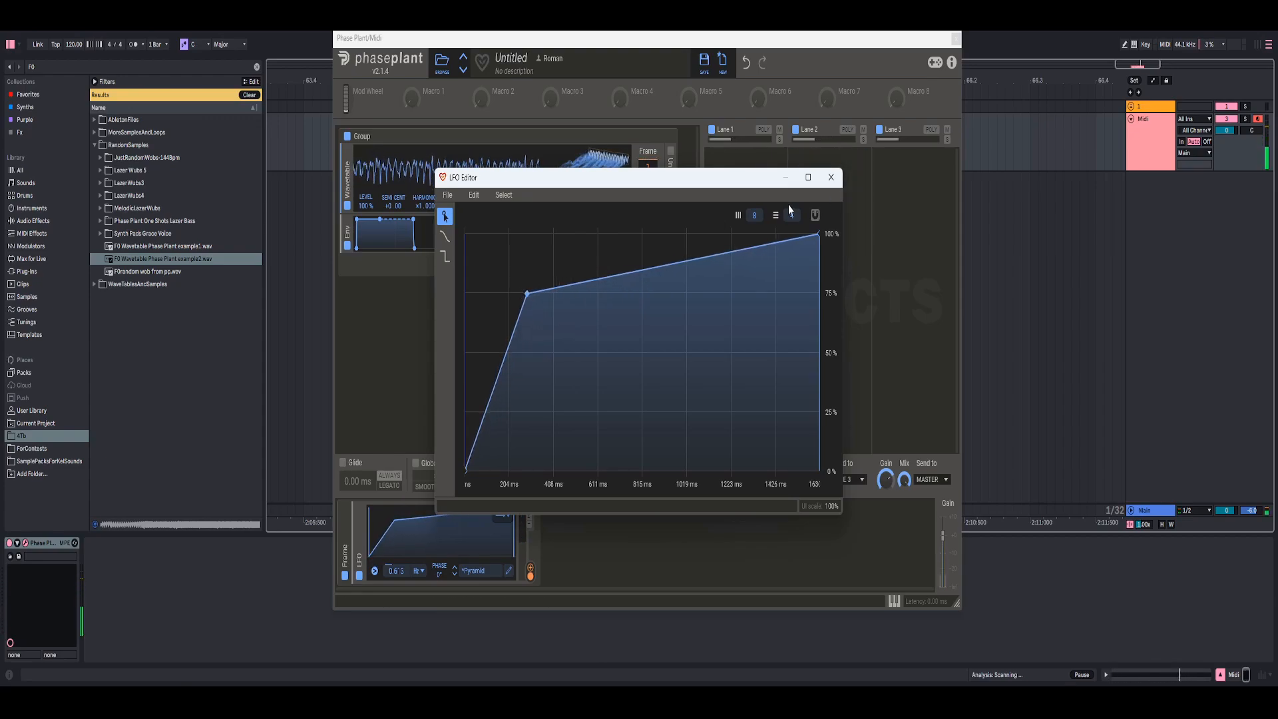
{"action": "left_click", "coordinate": [832, 177]}
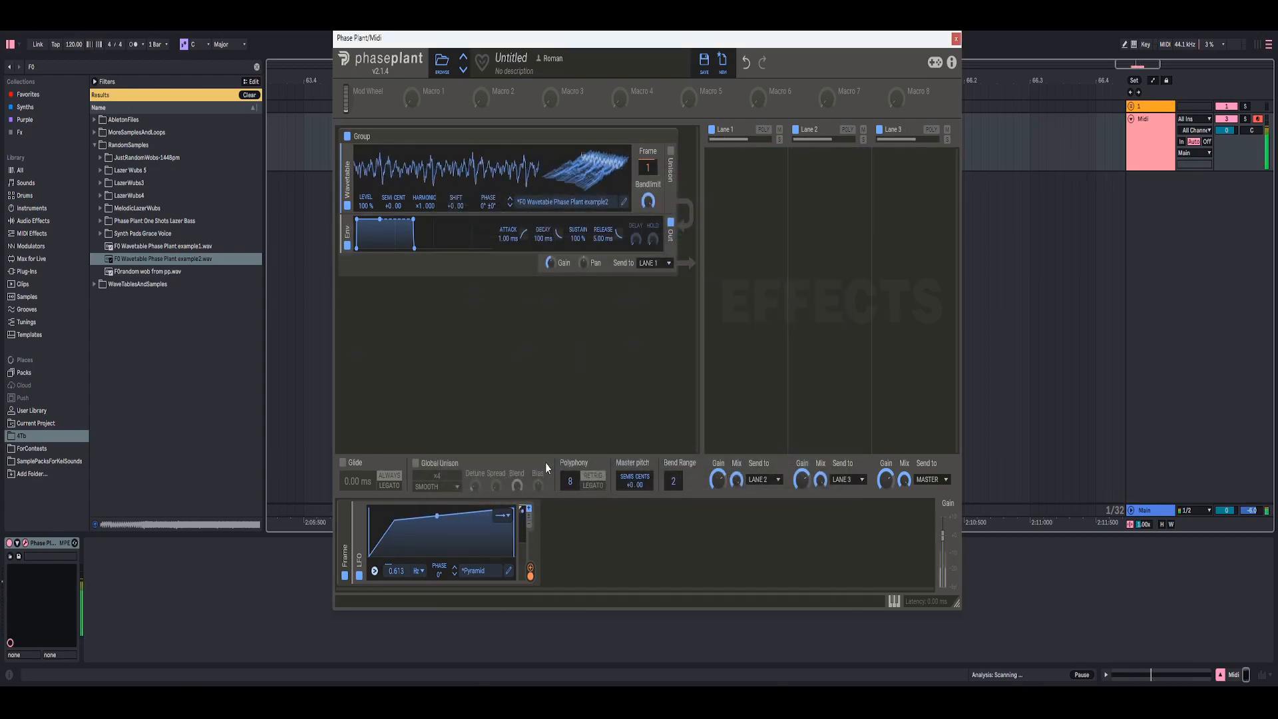
Fine-tune the LFO's free-running rate in Hz while auditioning the wavetable sweep.
{"action": "left_click_drag", "start_coordinate": [396, 571], "coordinate": [396, 572]}
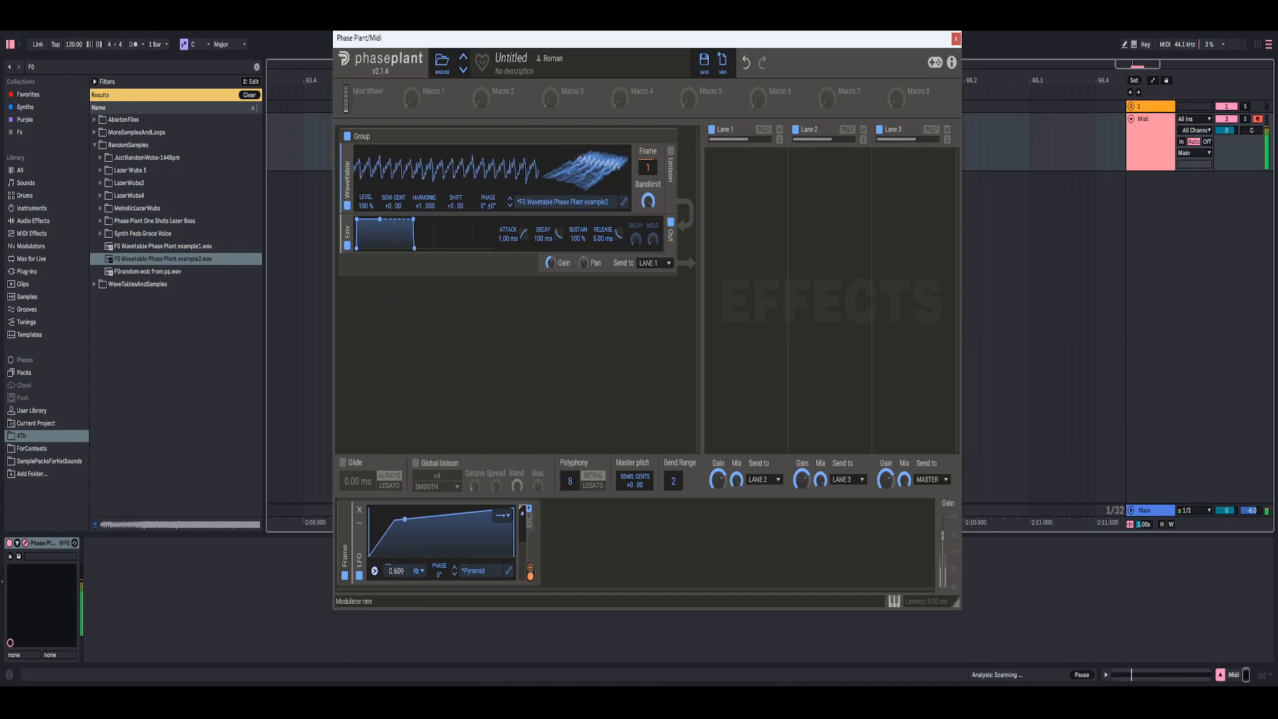
{"action": "right_click", "coordinate": [398, 574]}
{"action": "left_click", "coordinate": [535, 527]}
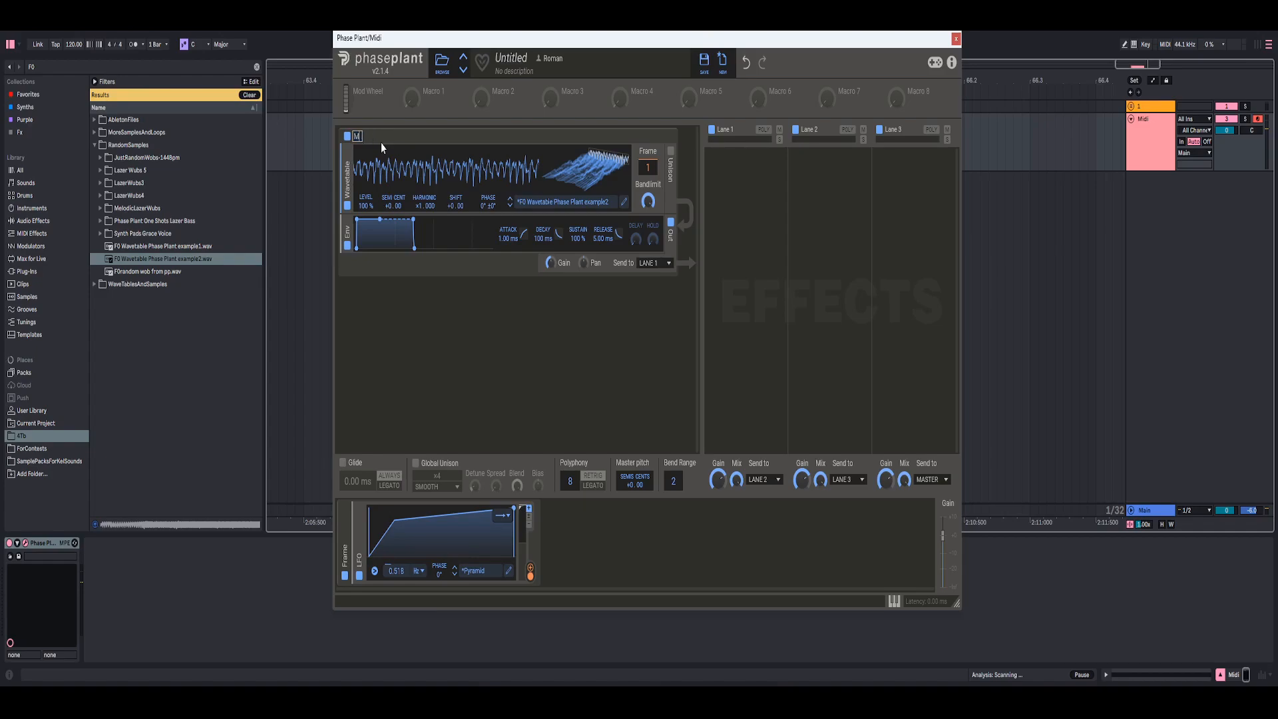
Rename the wavetable's generator group Main Fm and add a second generator group named Layer below it.
{"action": "type", "text": "m"}
{"action": "key", "text": "Return"}
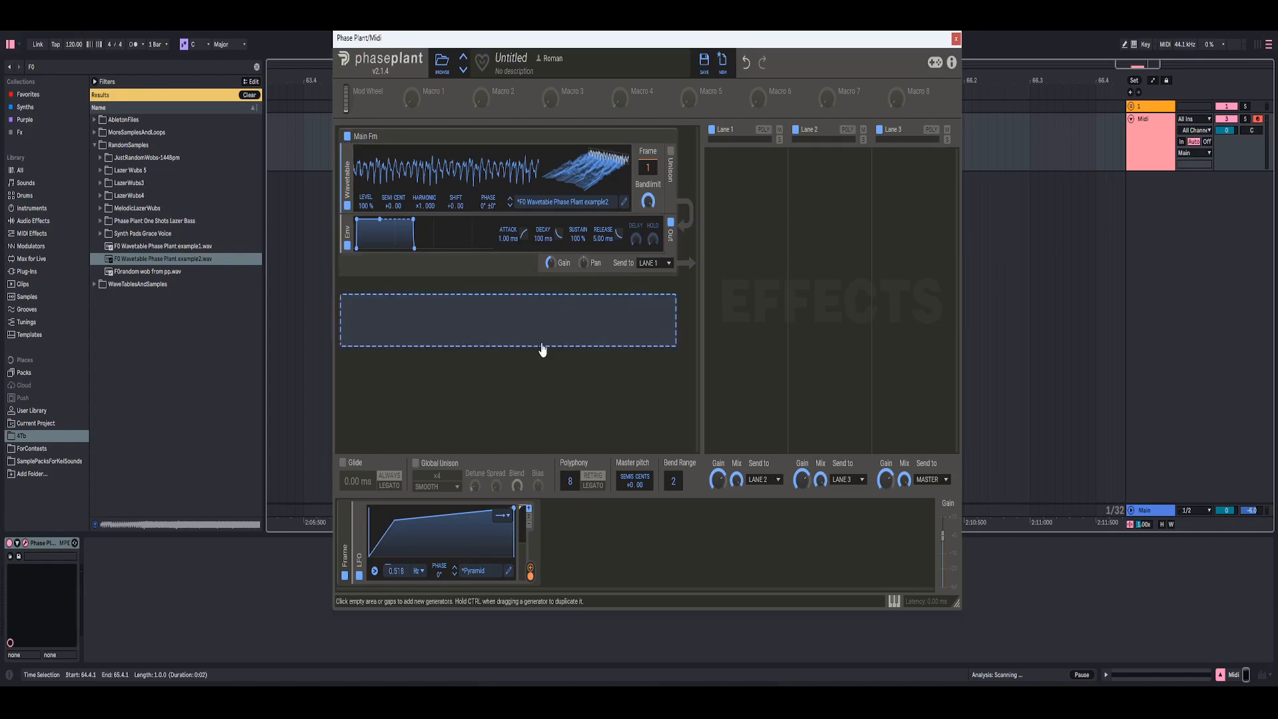
{"action": "left_click", "coordinate": [542, 348]}
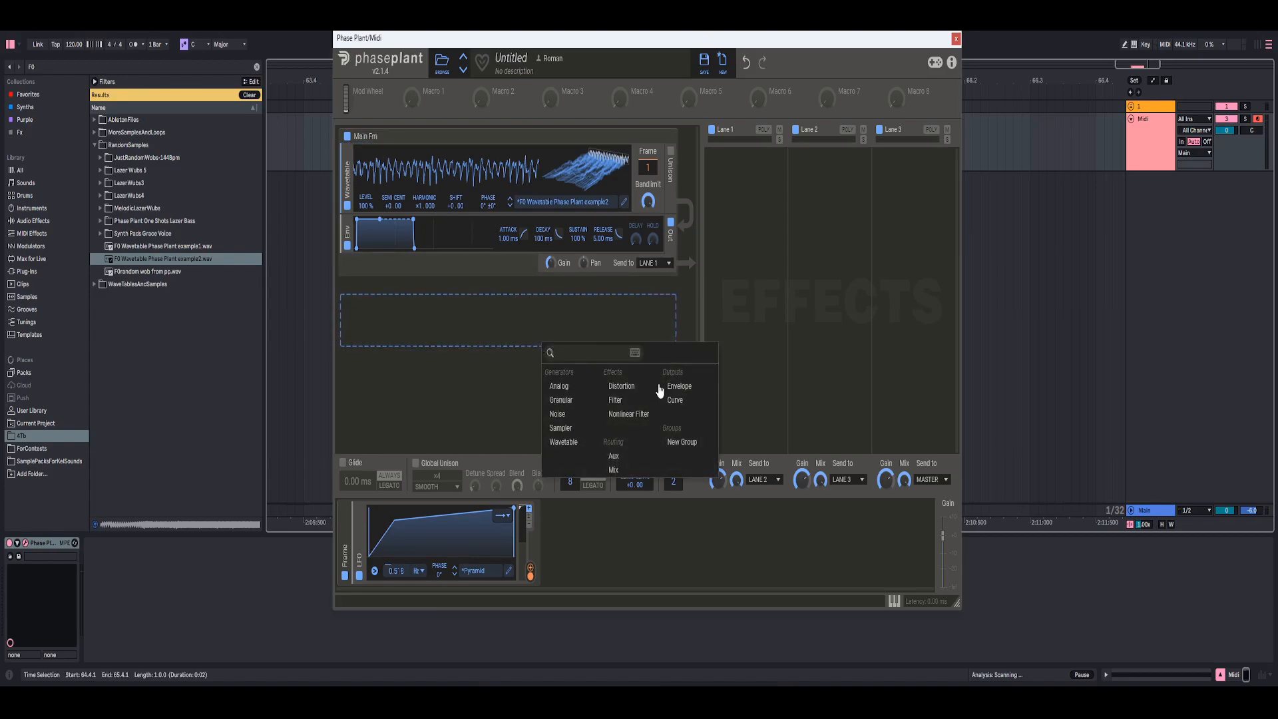
{"action": "left_click", "coordinate": [691, 452]}
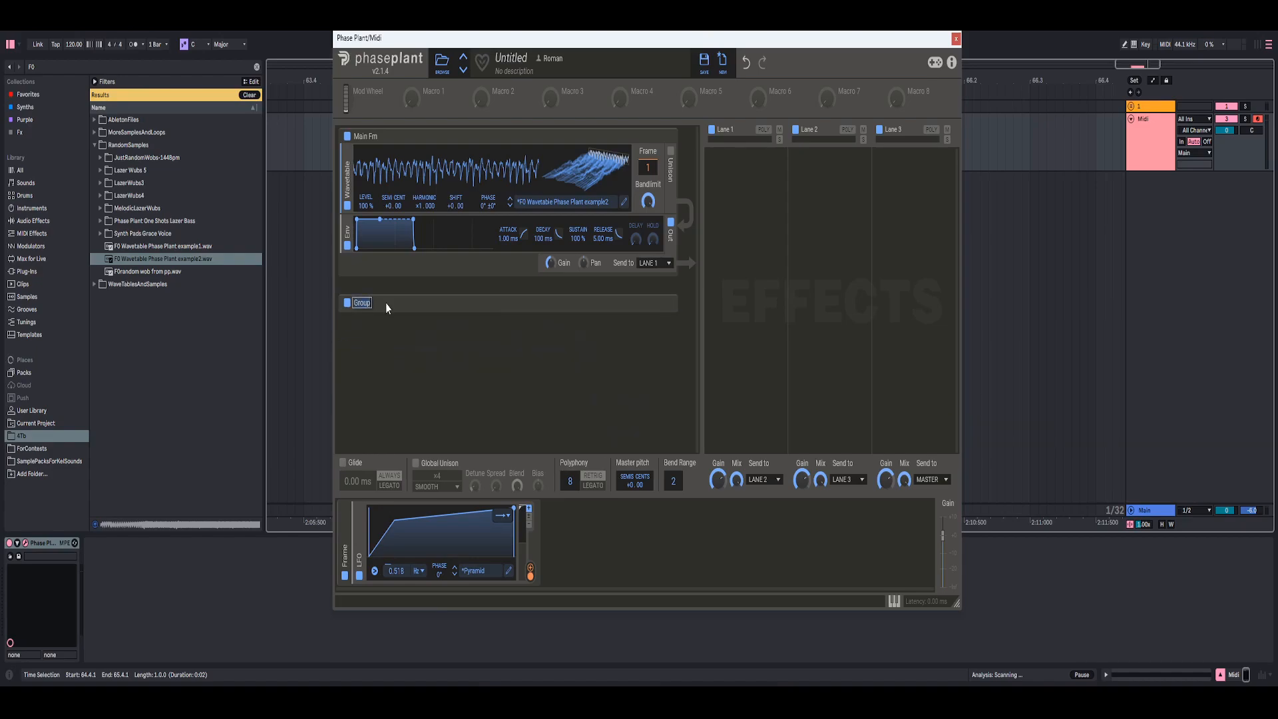
{"action": "type", "text": "Layer"}
{"action": "key", "text": "Return"}
Add an Analog sawtooth oscillator and an Envelope output to the Layer group.
{"action": "left_click", "coordinate": [387, 317]}
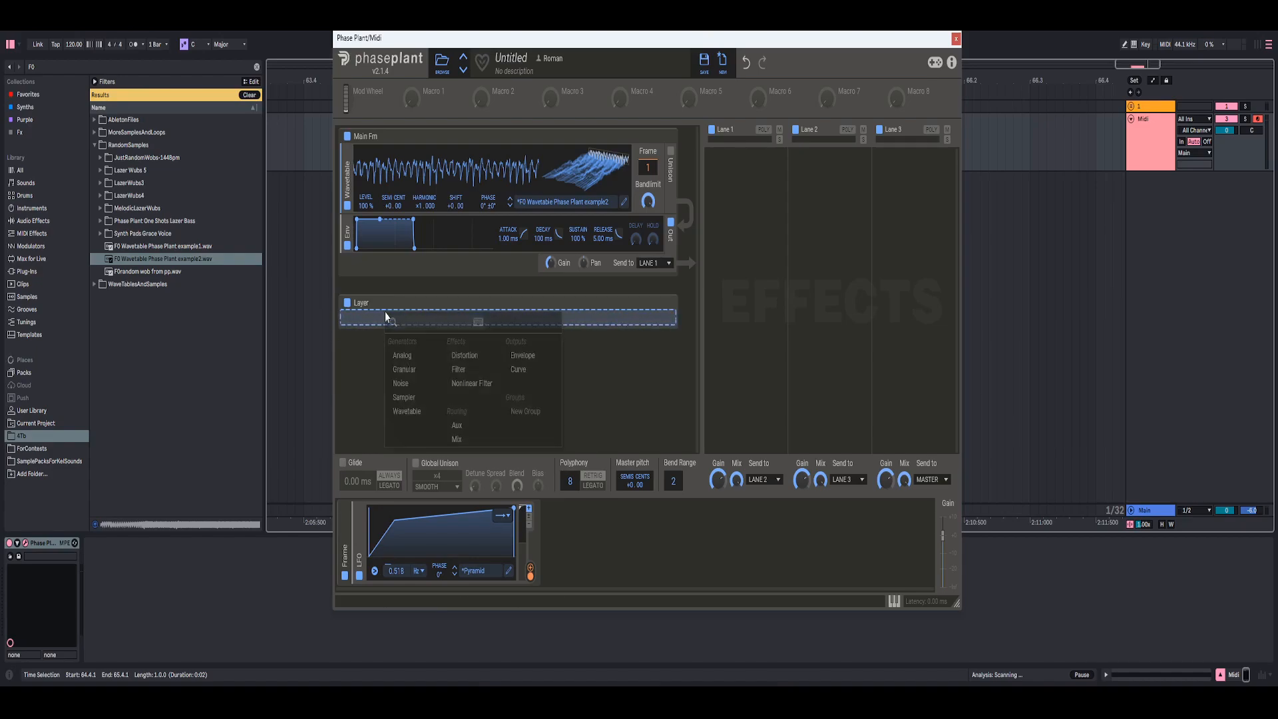
{"action": "left_click", "coordinate": [396, 362]}
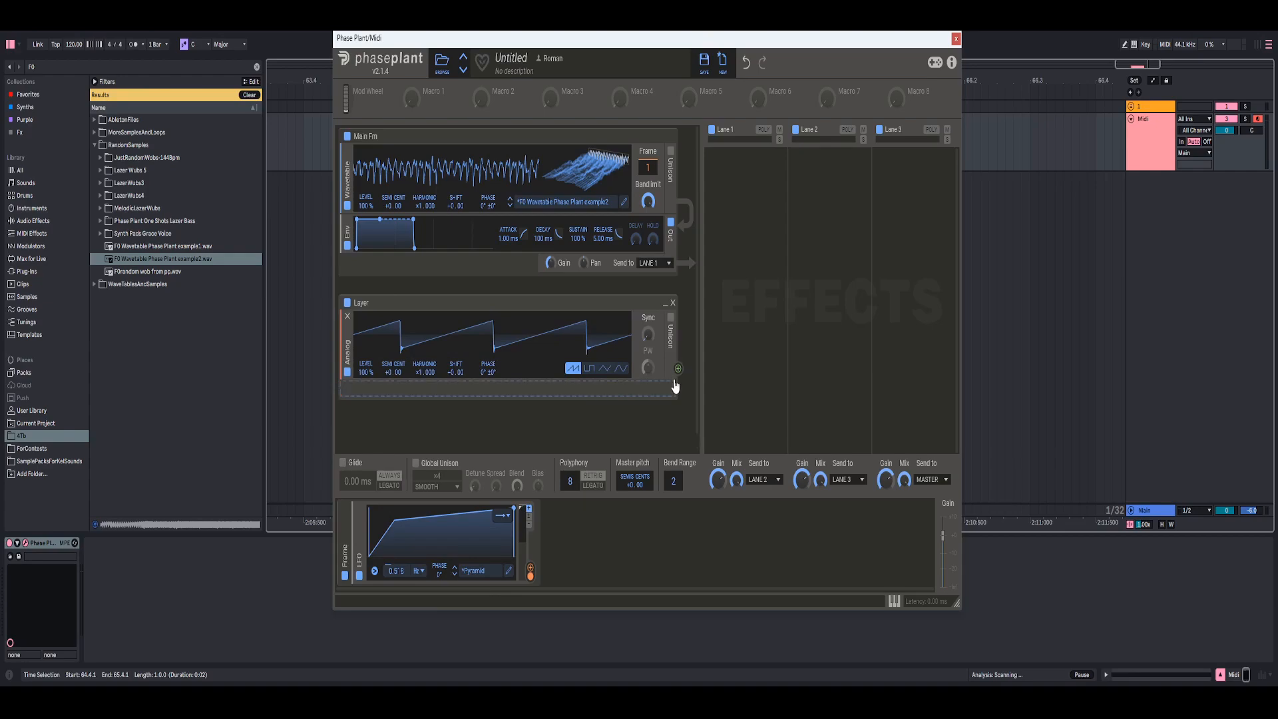
{"action": "left_click", "coordinate": [611, 391]}
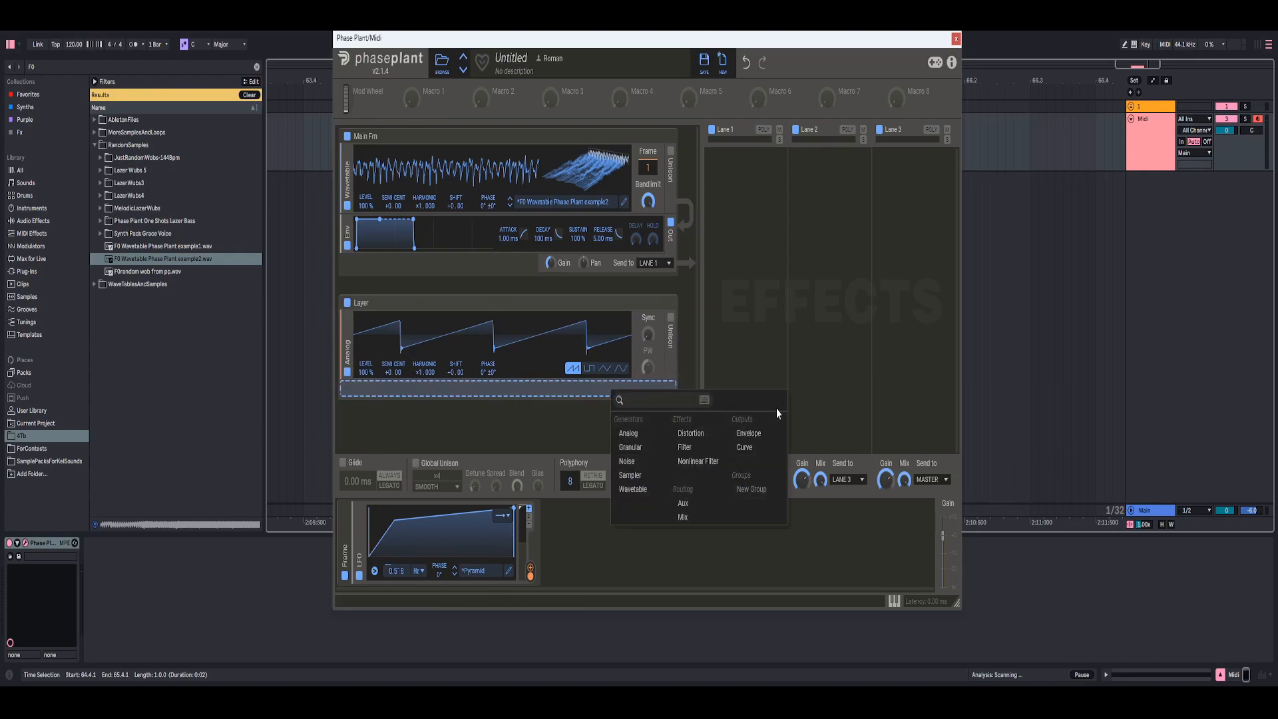
{"action": "left_click", "coordinate": [748, 434]}
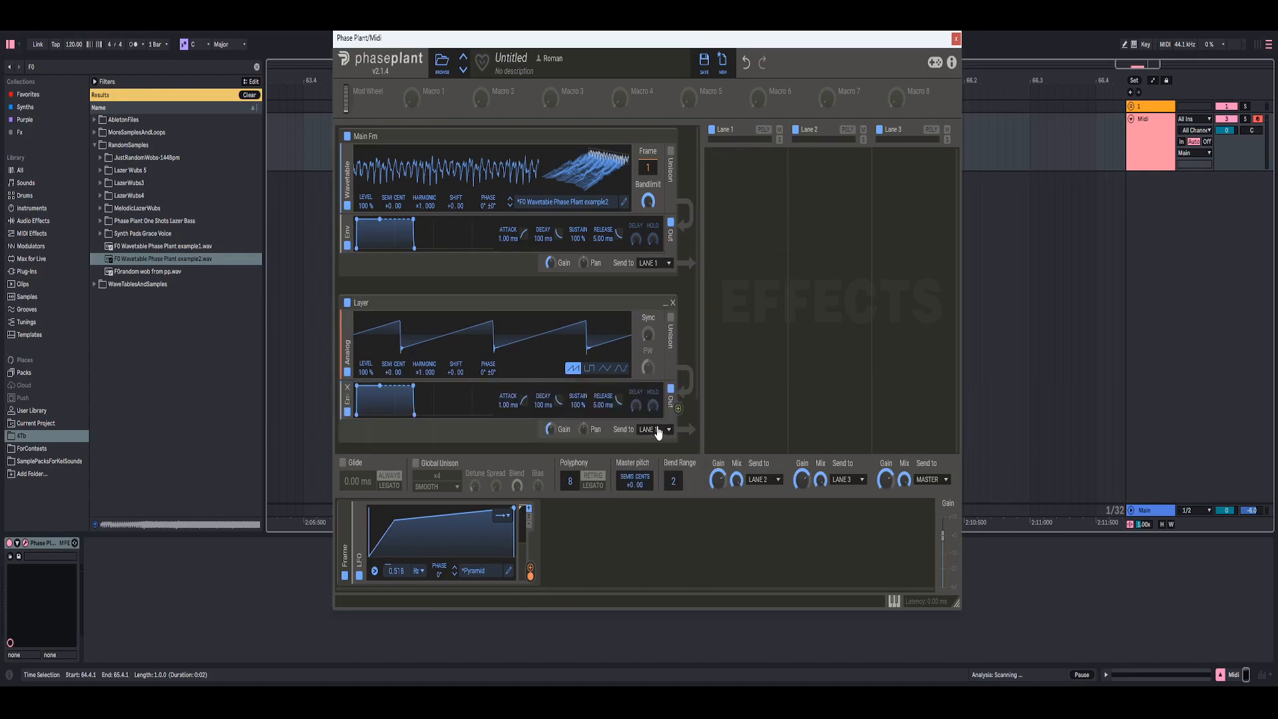
Keep the Main Fm group sending to Lane 1 and set Lane 1's output to send to Lane 3.
{"action": "left_click", "coordinate": [651, 269]}
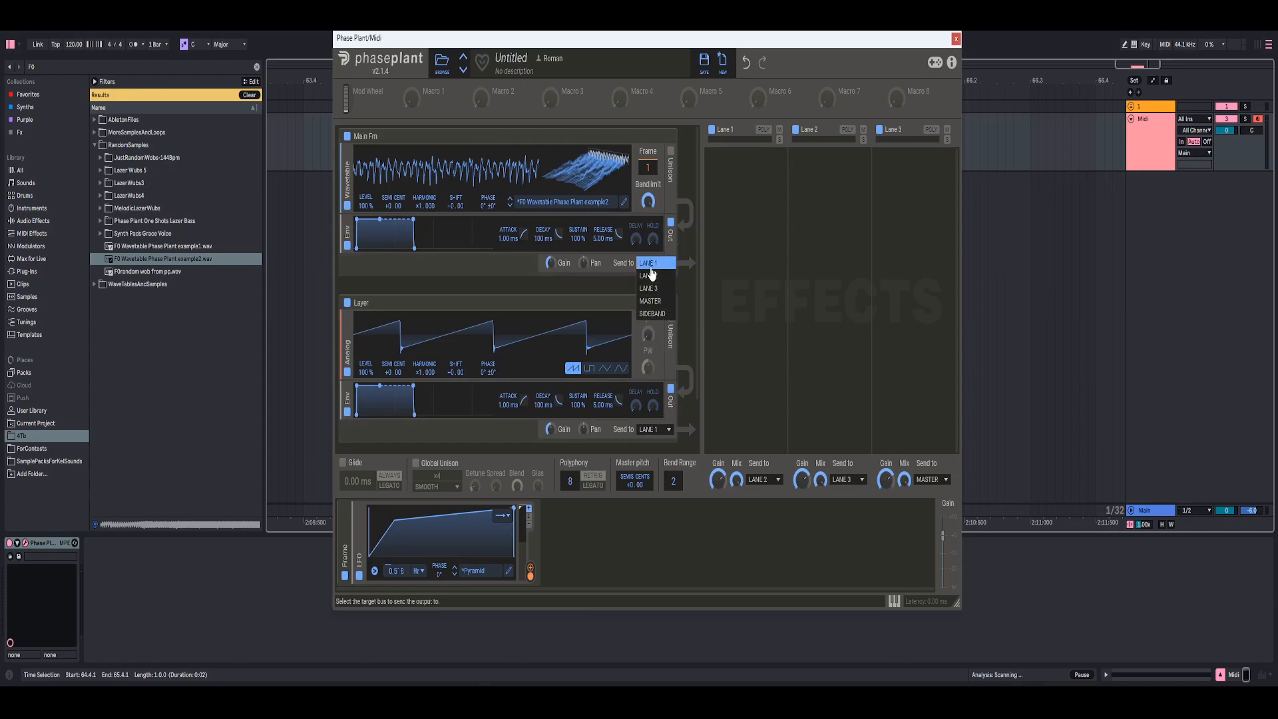
{"action": "left_click", "coordinate": [650, 263]}
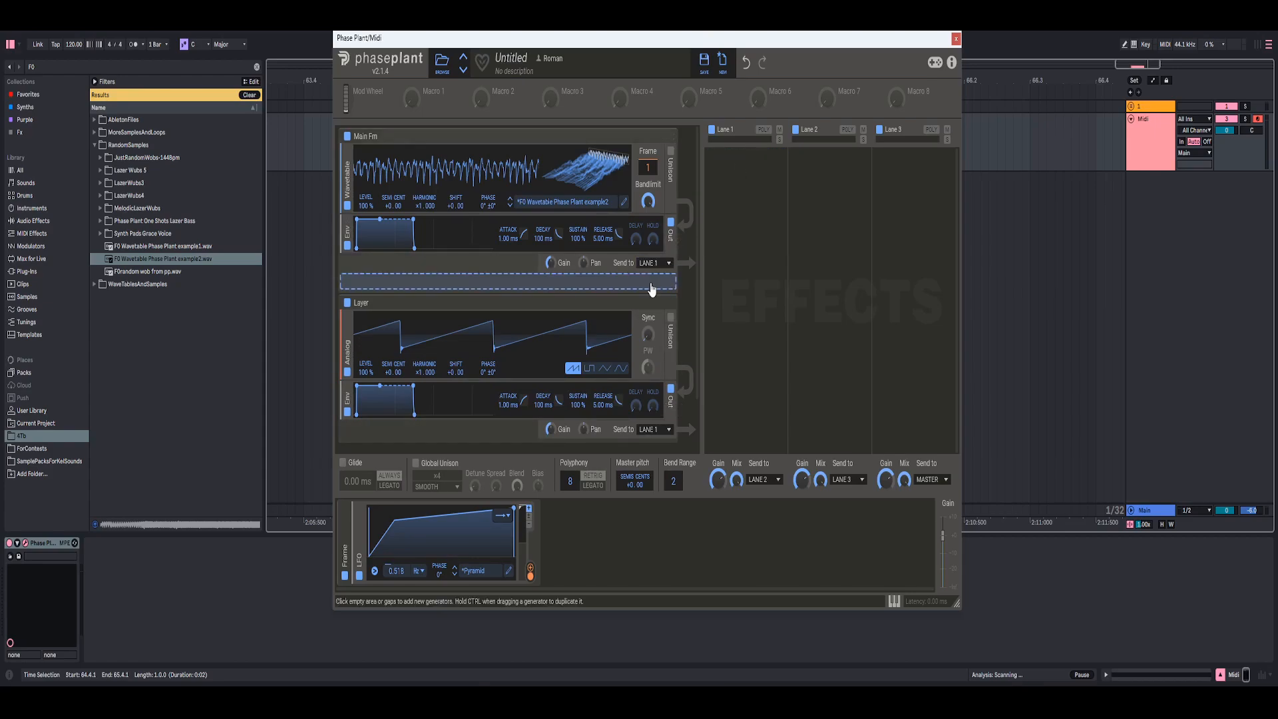
{"action": "scroll", "coordinate": [651, 412], "scroll_direction": "down", "scroll_amount": 1}
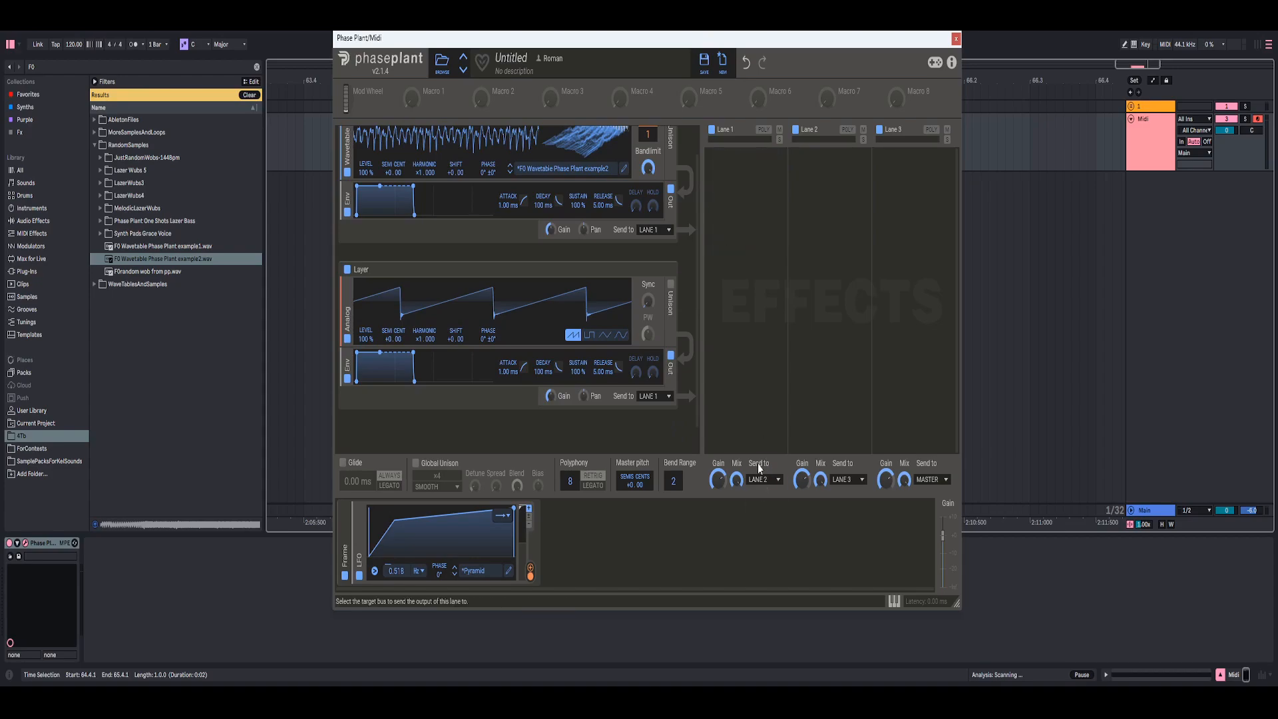
{"action": "left_click", "coordinate": [762, 481]}
{"action": "left_click", "coordinate": [760, 492]}
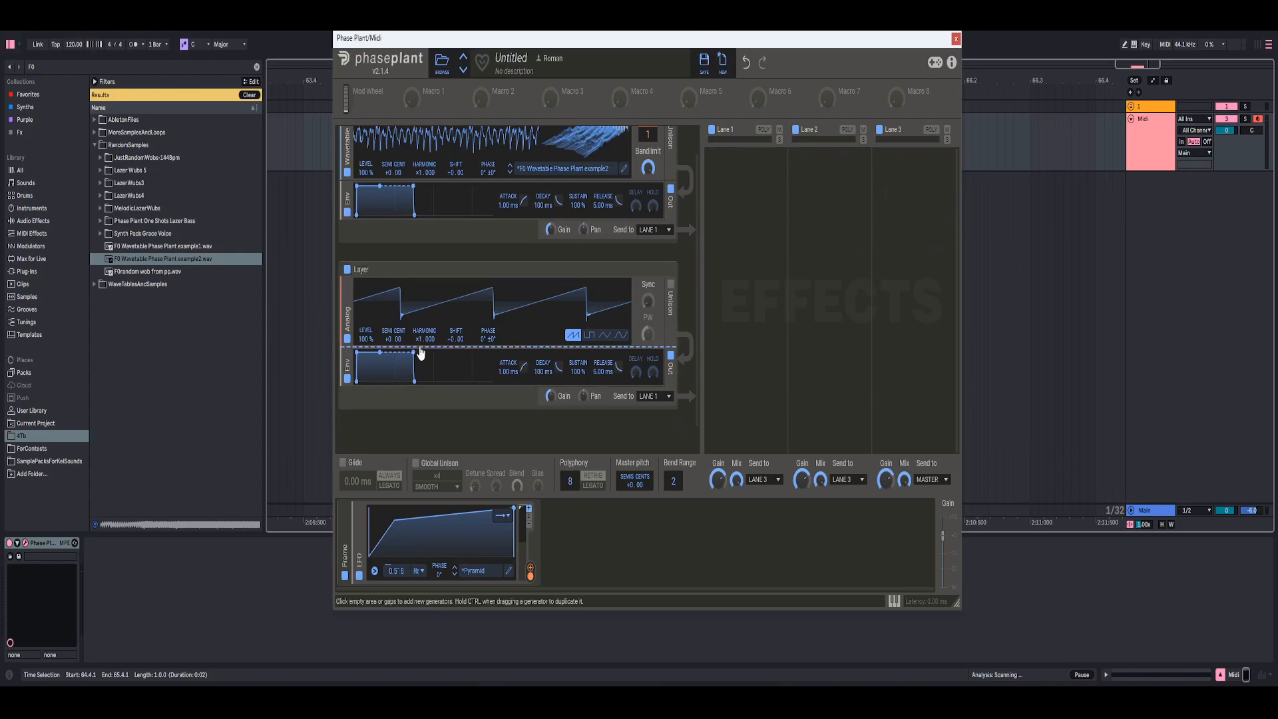
Set the Layer oscillator's Harmonic to 7 and lower the Layer group's output gain to -Inf dB.
{"action": "left_click_drag", "start_coordinate": [420, 342], "coordinate": [421, 302]}
{"action": "scroll", "coordinate": [566, 433], "scroll_direction": "down", "scroll_amount": 1}
{"action": "mouse_move", "coordinate": [531, 577]}
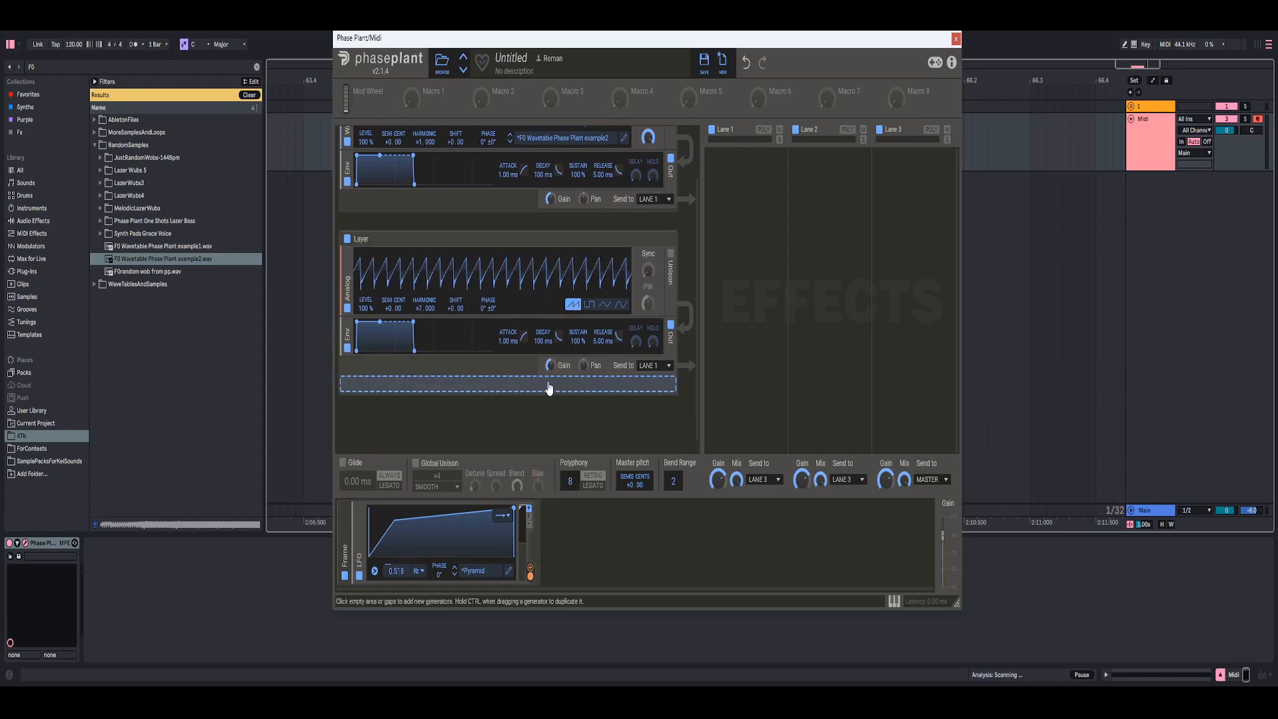
{"action": "left_click_drag", "start_coordinate": [549, 366], "coordinate": [550, 374]}
Route the LFO to the Layer group's output gain and set the modulation amount to 30%.
{"action": "left_click_drag", "start_coordinate": [530, 571], "coordinate": [559, 385]}
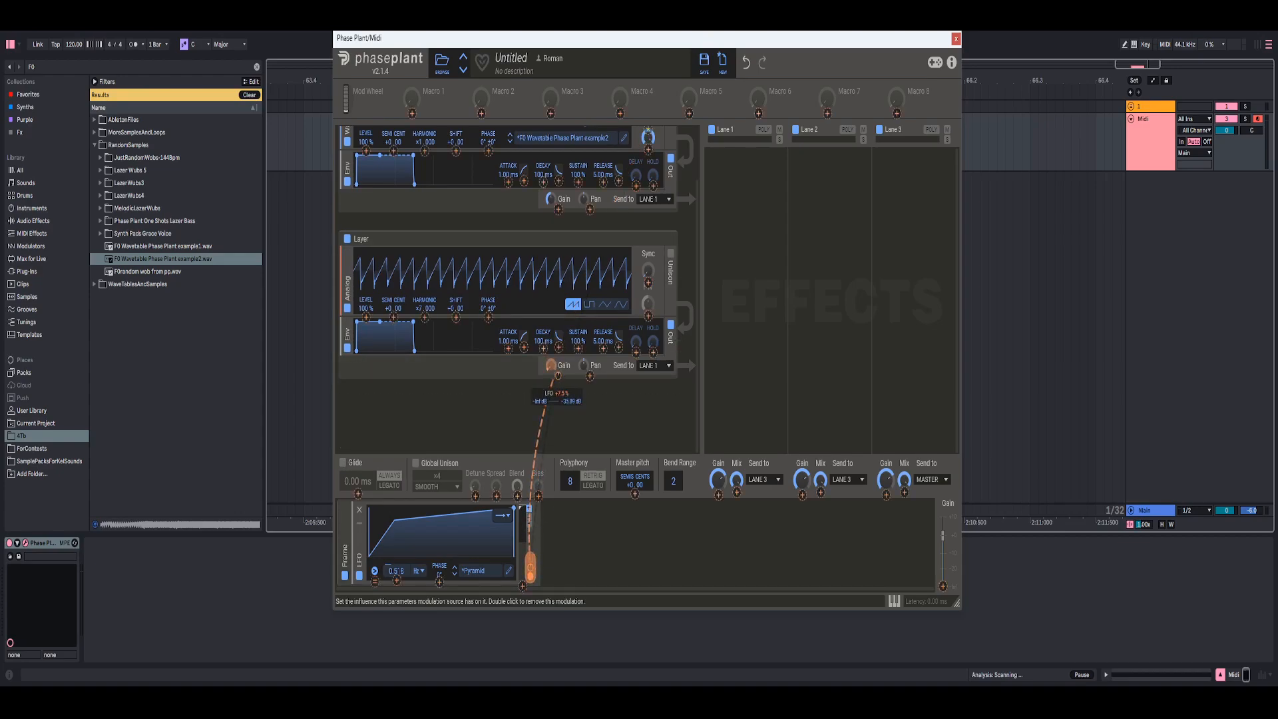
{"action": "right_click", "coordinate": [560, 382]}
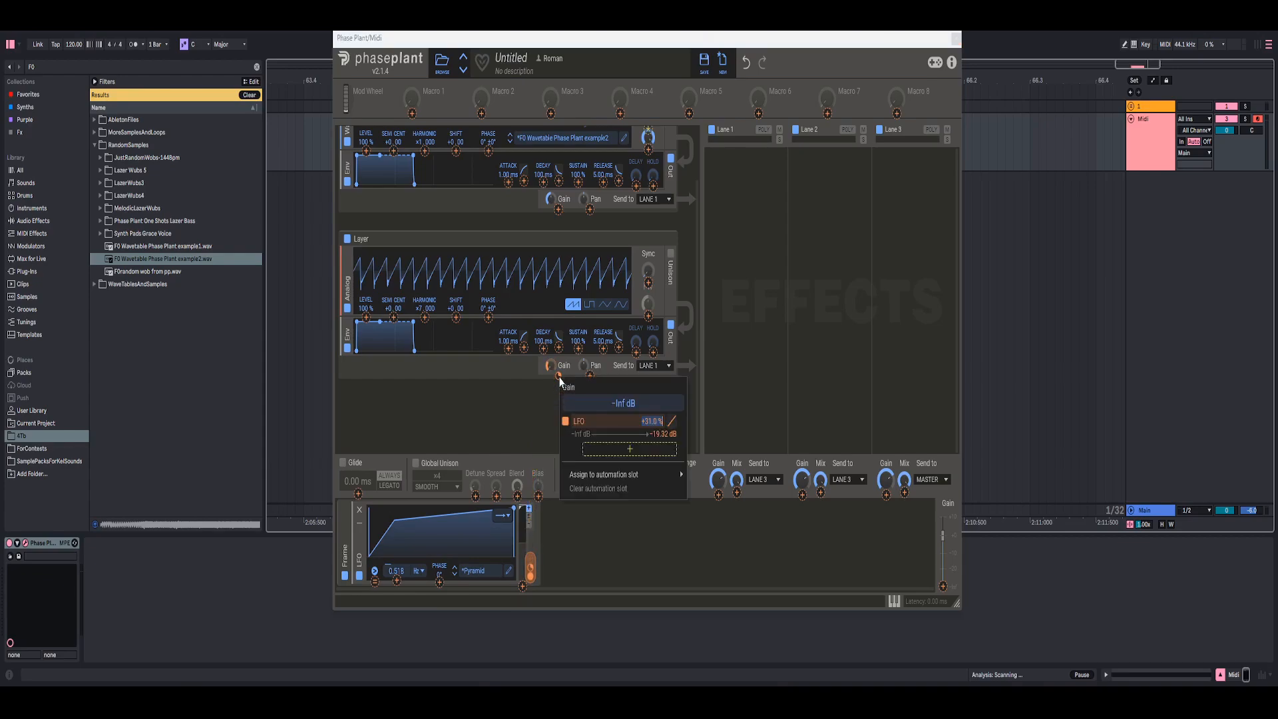
{"action": "right_click", "coordinate": [559, 384]}
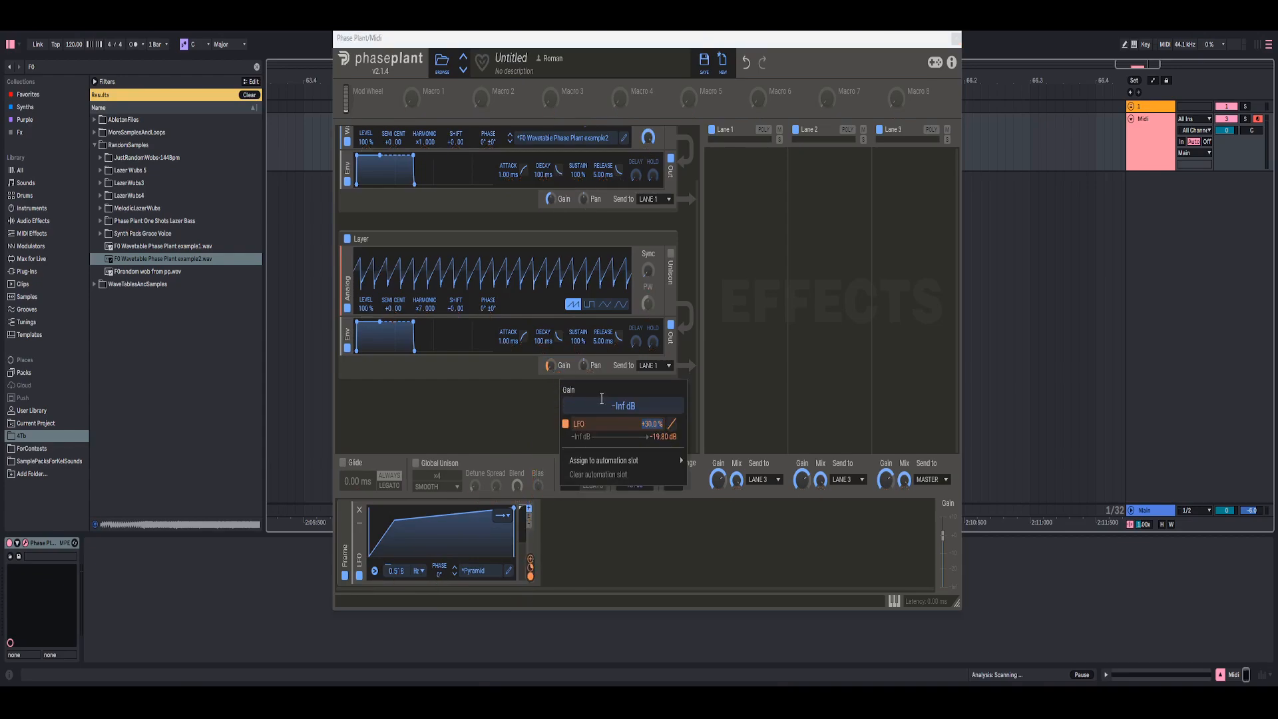
{"action": "type", "text": "30"}
{"action": "key", "text": "Return"}
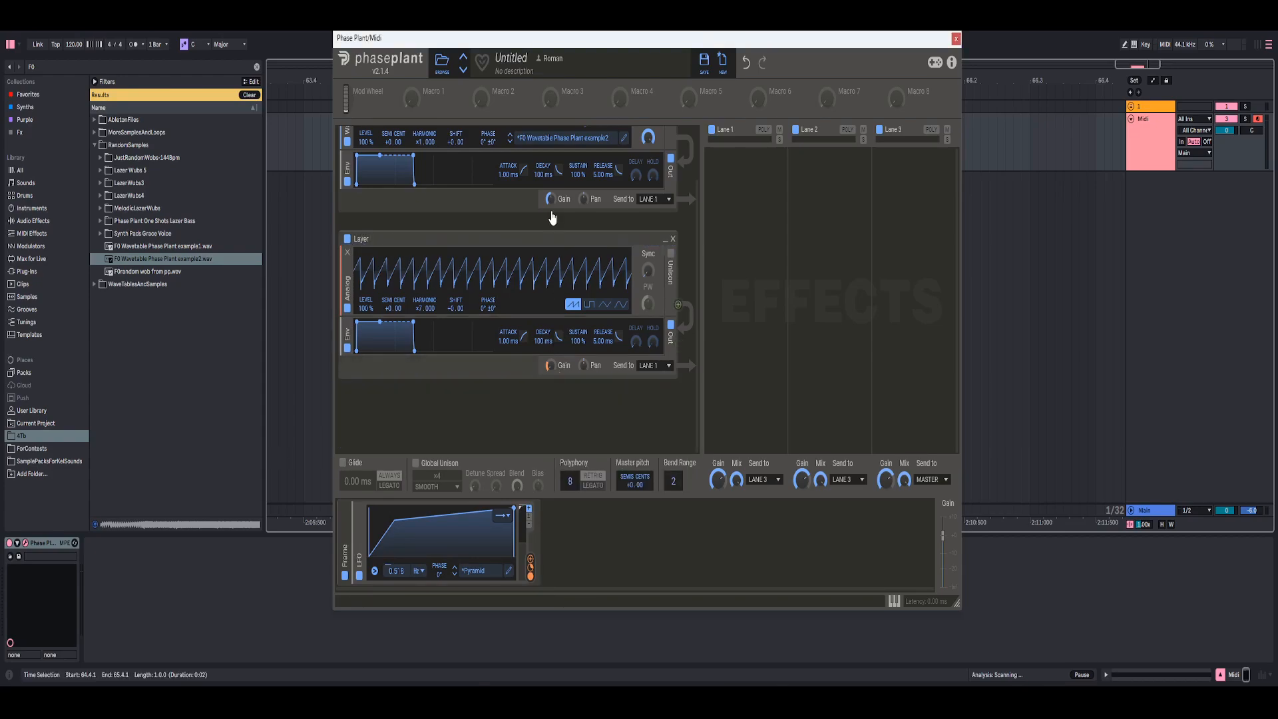
Collapse the Main Fm and Layer groups and add an effects group named FX to Lane 1.
{"action": "scroll", "coordinate": [581, 220], "scroll_direction": "up", "scroll_amount": 2}
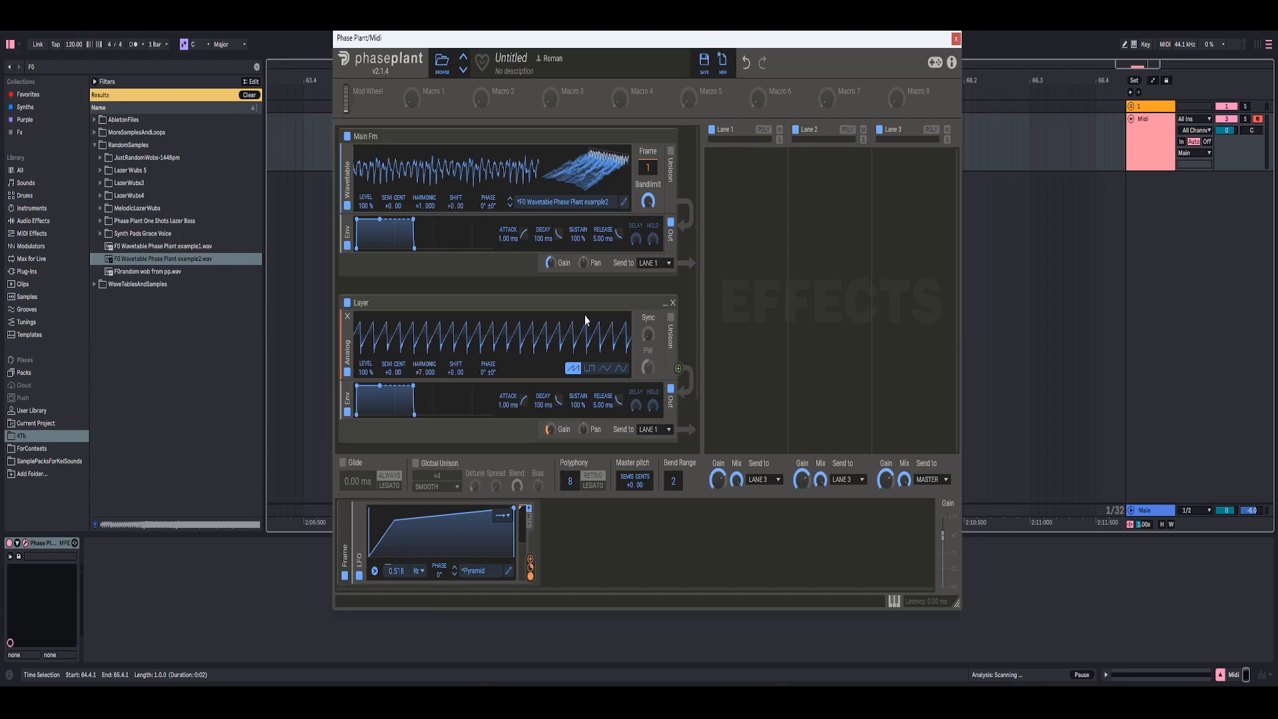
{"action": "scroll", "coordinate": [592, 272], "scroll_direction": "down", "scroll_amount": 2}
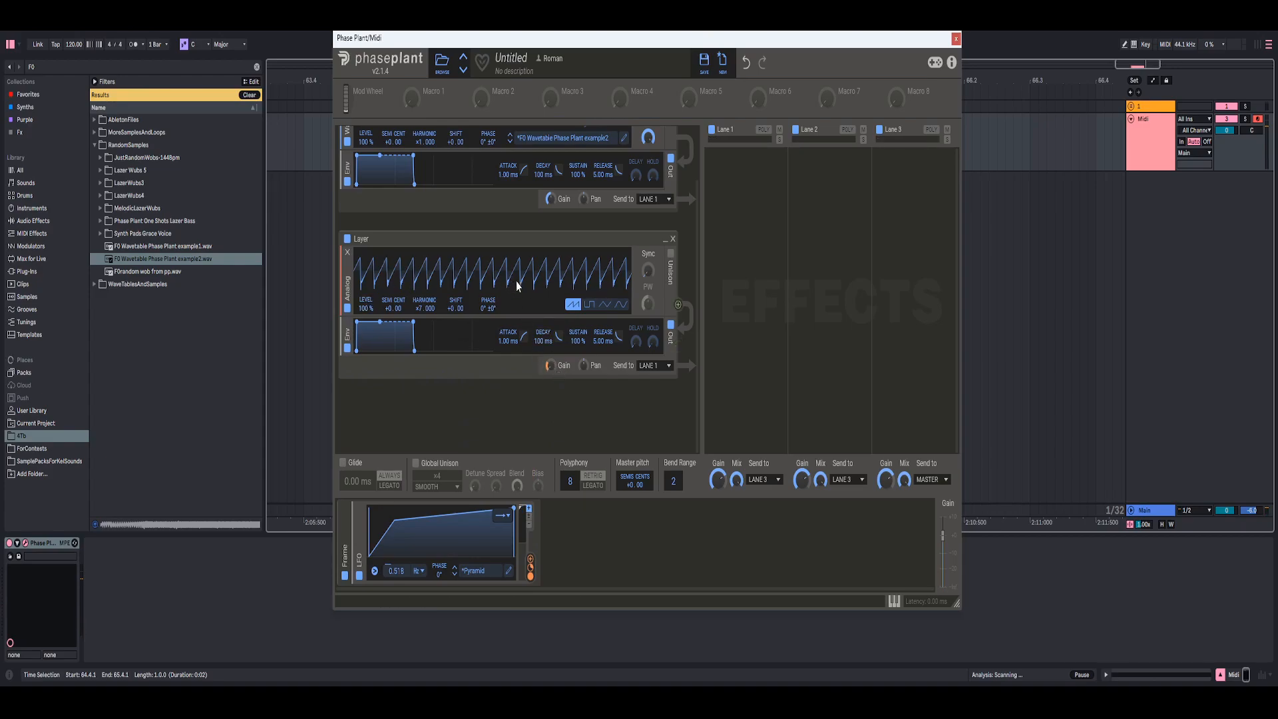
{"action": "scroll", "coordinate": [517, 285], "scroll_direction": "up", "scroll_amount": 2}
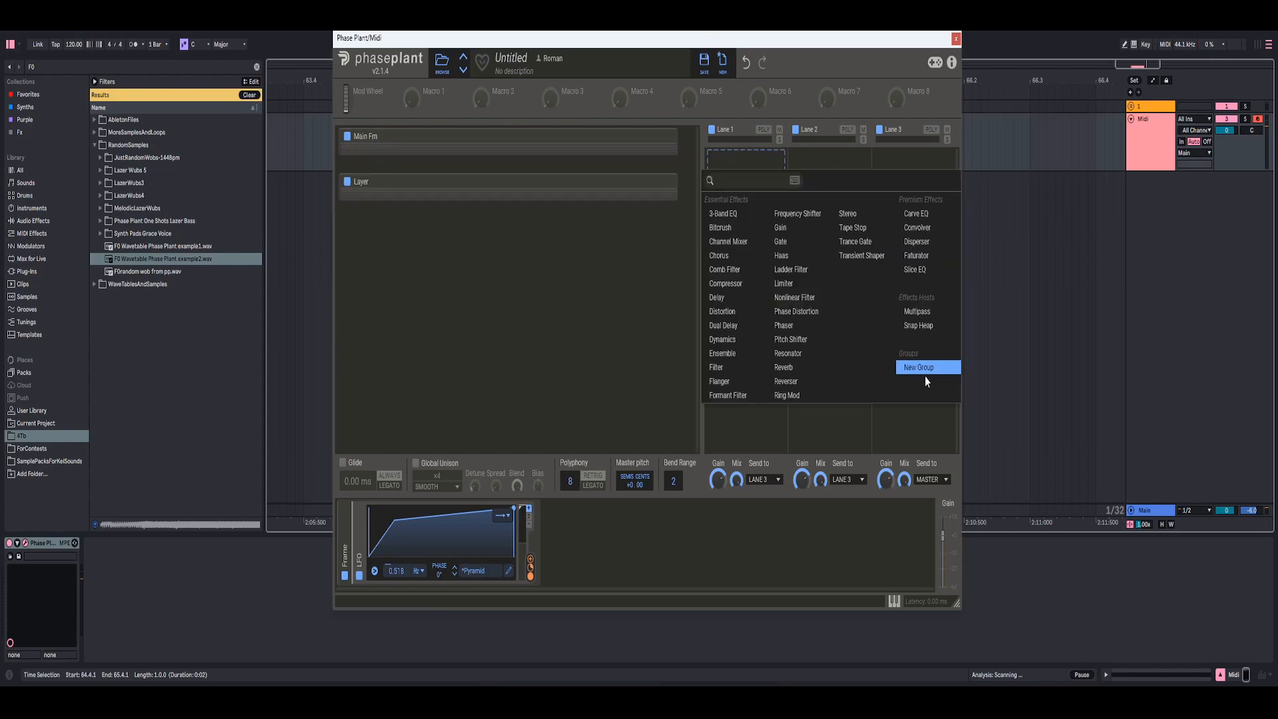
{"action": "left_click", "coordinate": [924, 373]}
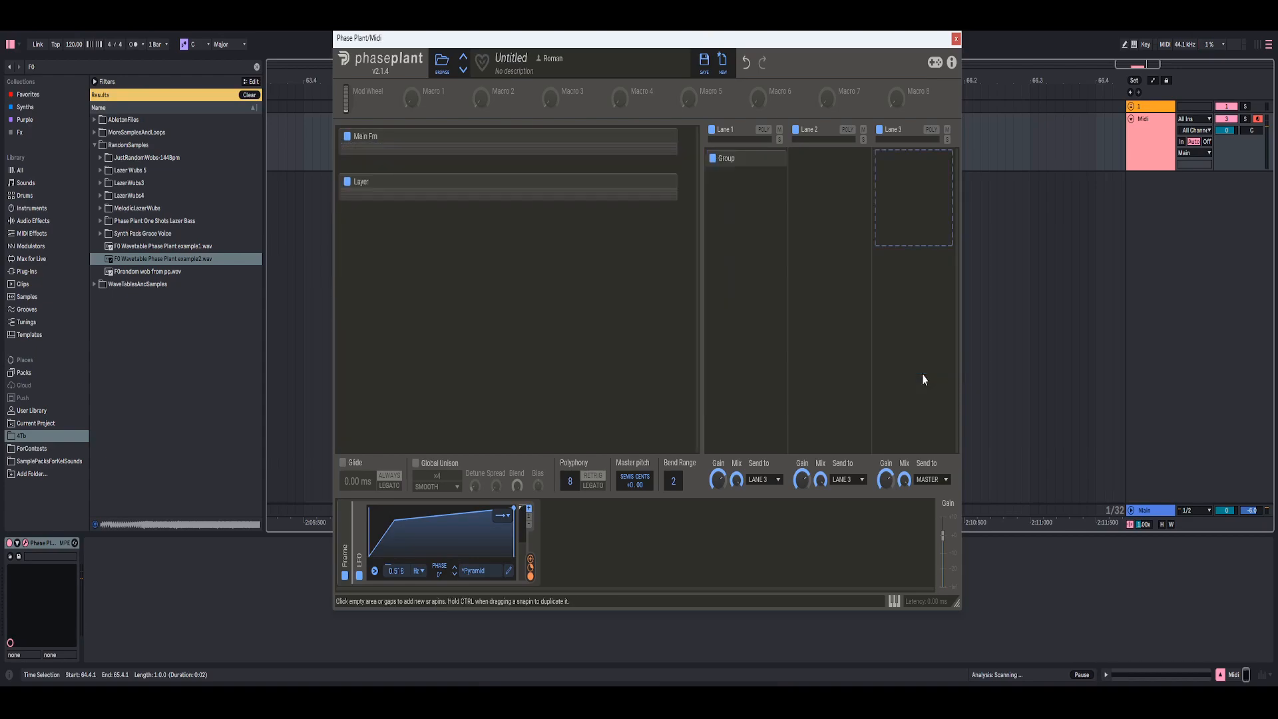
{"action": "double_click", "coordinate": [730, 162]}
{"action": "left_click", "coordinate": [729, 163]}
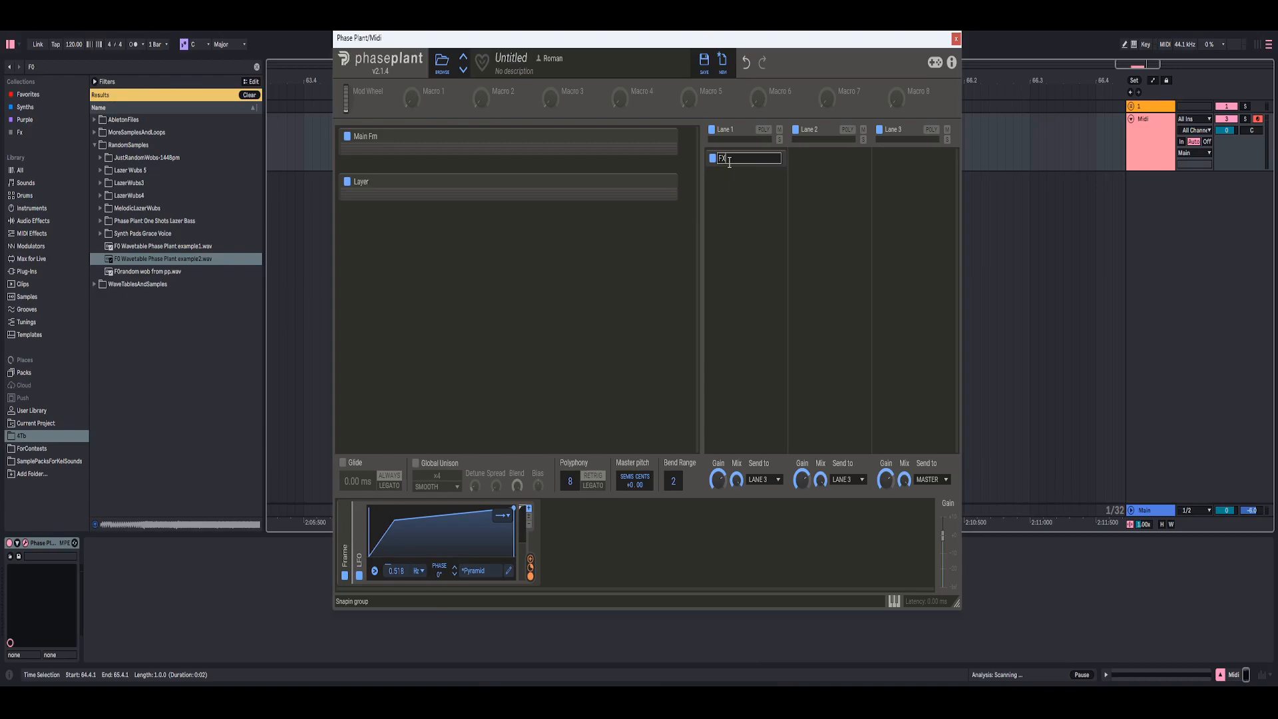
{"action": "key", "text": "Return"}
Add a Disperser to the FX group, raise its Pinch and frequency, and duplicate it.
{"action": "left_click", "coordinate": [736, 168]}
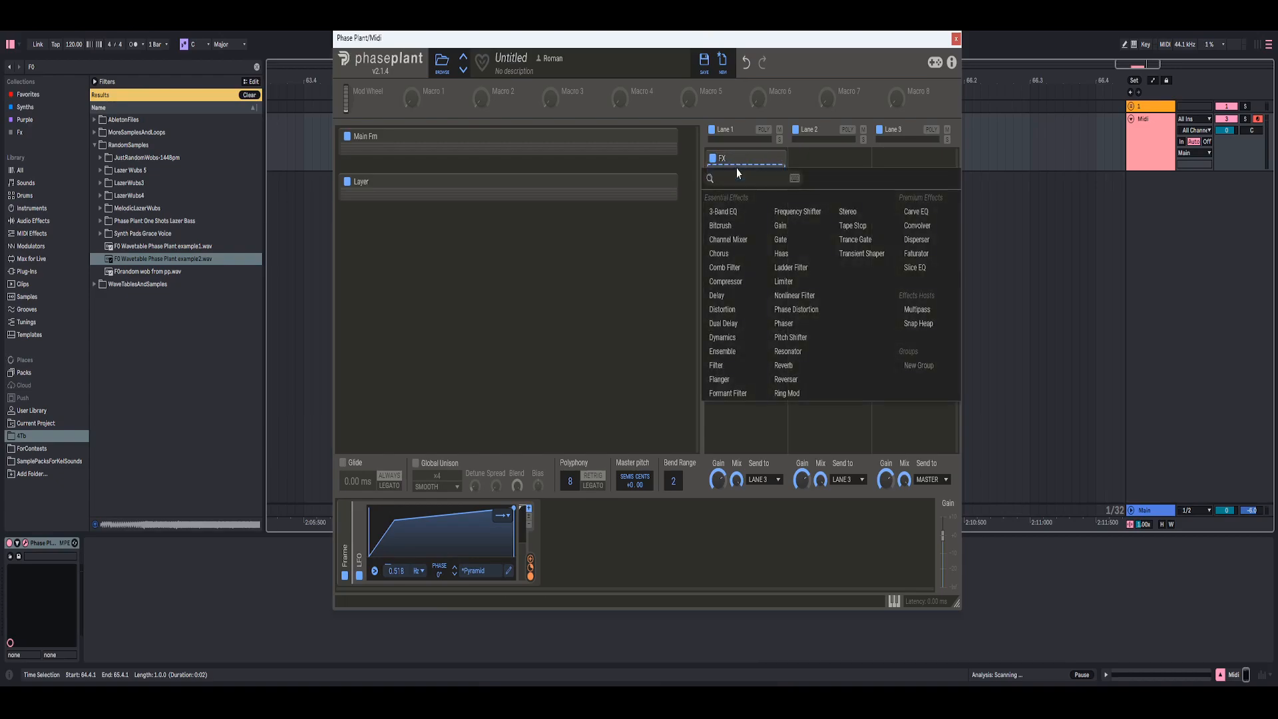
{"action": "left_click", "coordinate": [910, 241]}
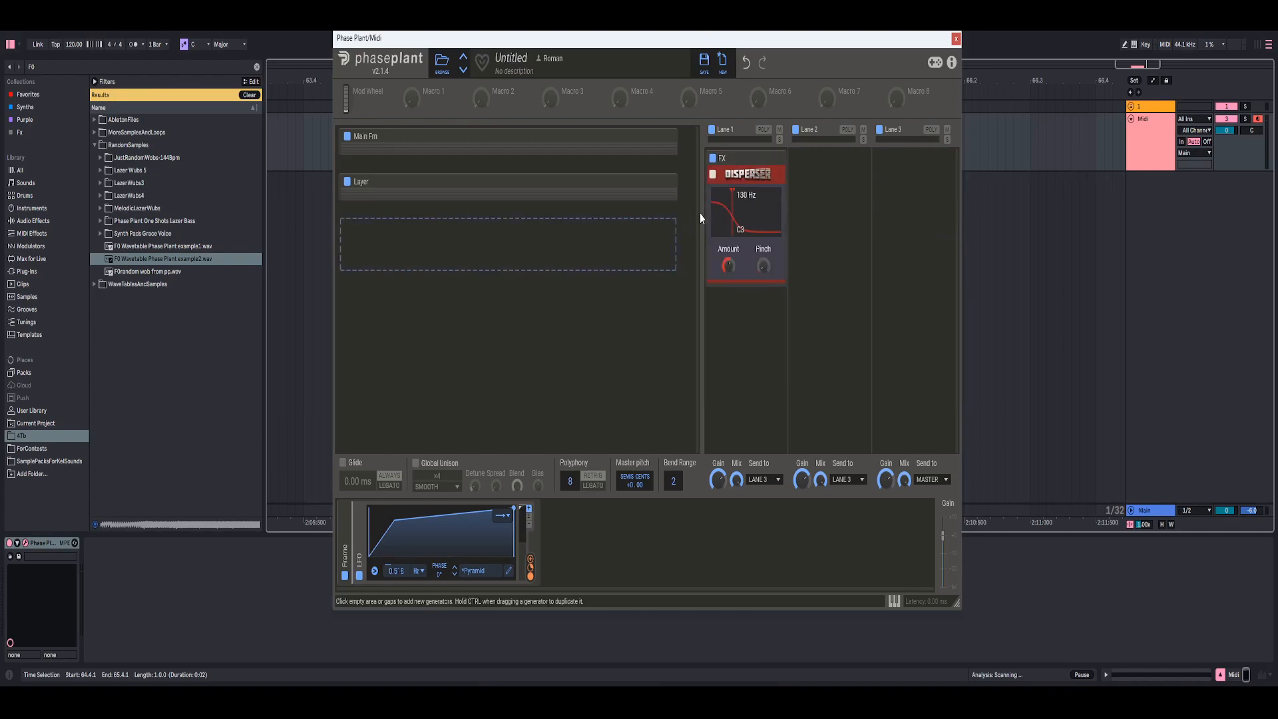
{"action": "left_click", "coordinate": [761, 264]}
{"action": "left_click_drag", "start_coordinate": [733, 228], "coordinate": [753, 215]}
{"action": "key", "text": "ctrl+d"}
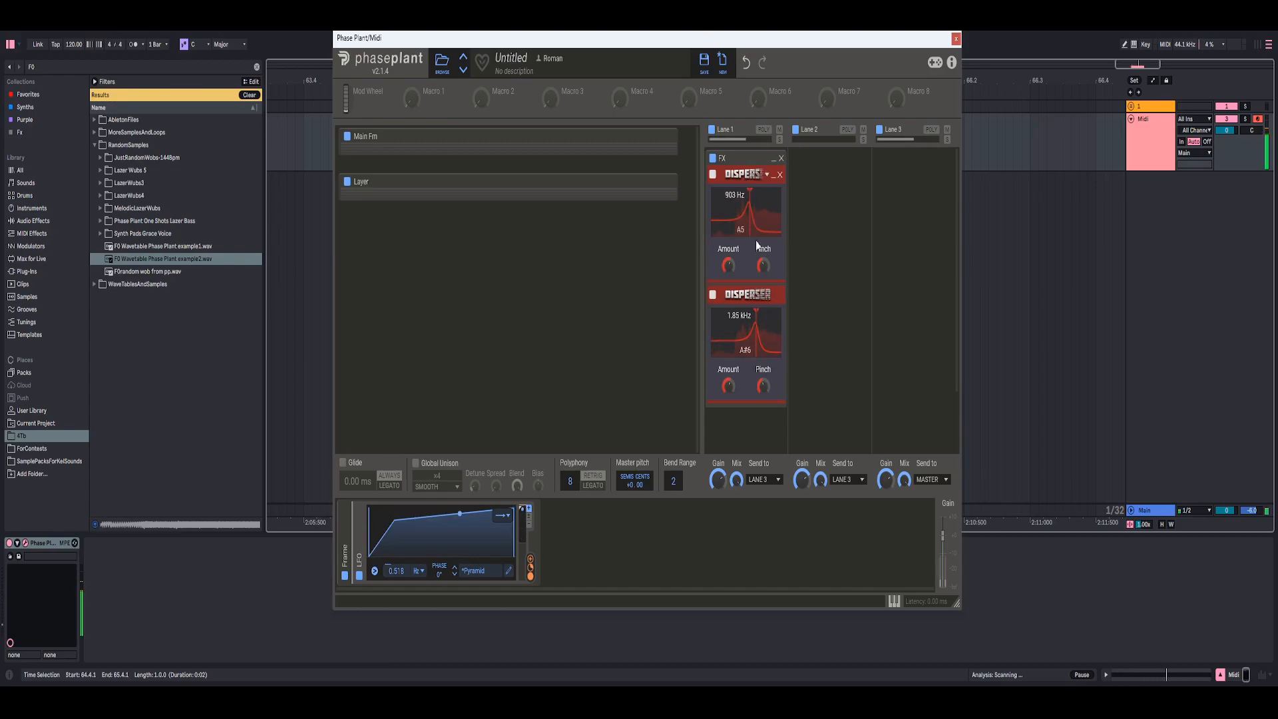
Tune the second Disperser to about 4.48 kHz and the first to about 3.05 kHz, and minimize both.
{"action": "left_click_drag", "start_coordinate": [755, 338], "coordinate": [763, 342]}
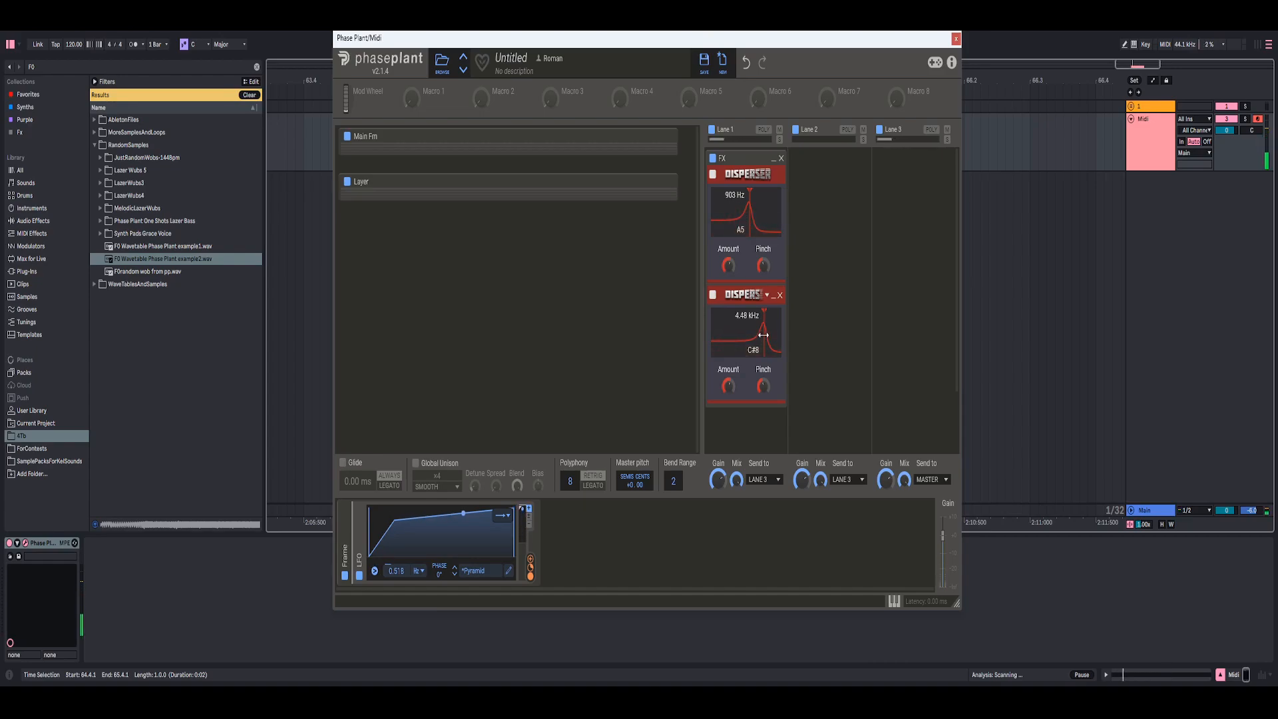
{"action": "left_click_drag", "start_coordinate": [741, 229], "coordinate": [763, 216]}
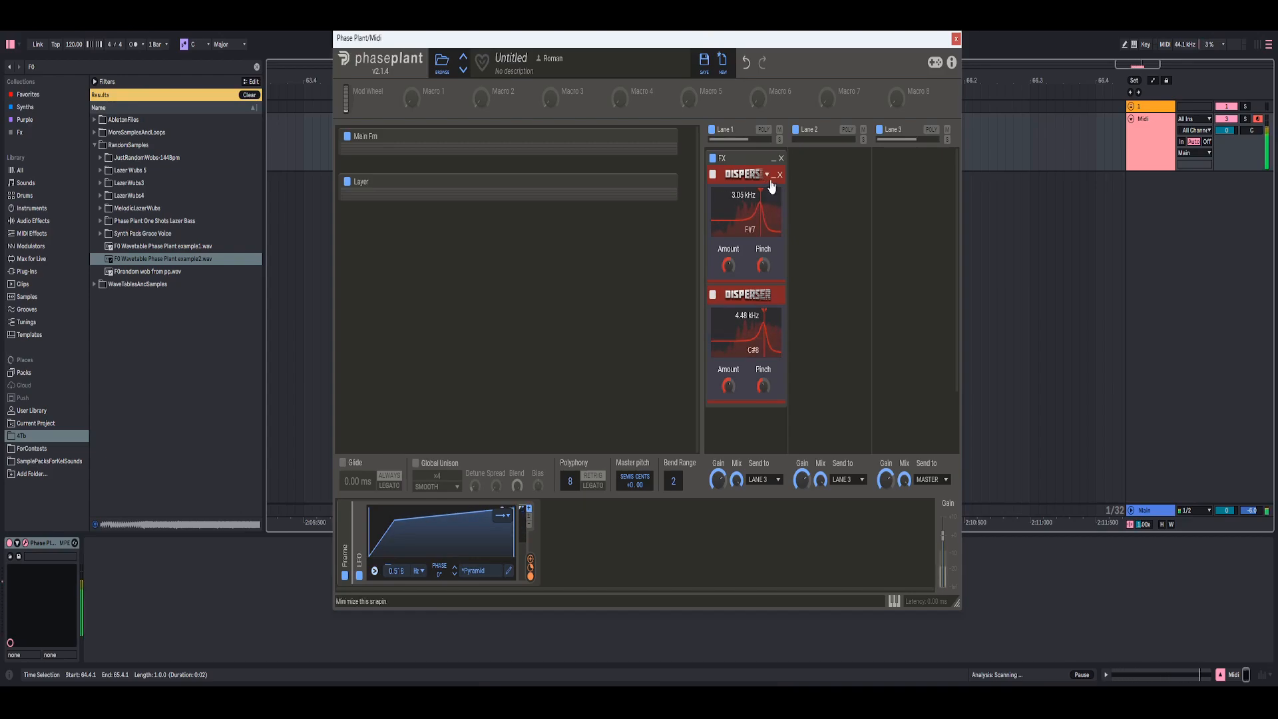
{"action": "left_click", "coordinate": [773, 184]}
{"action": "left_click", "coordinate": [773, 193]}
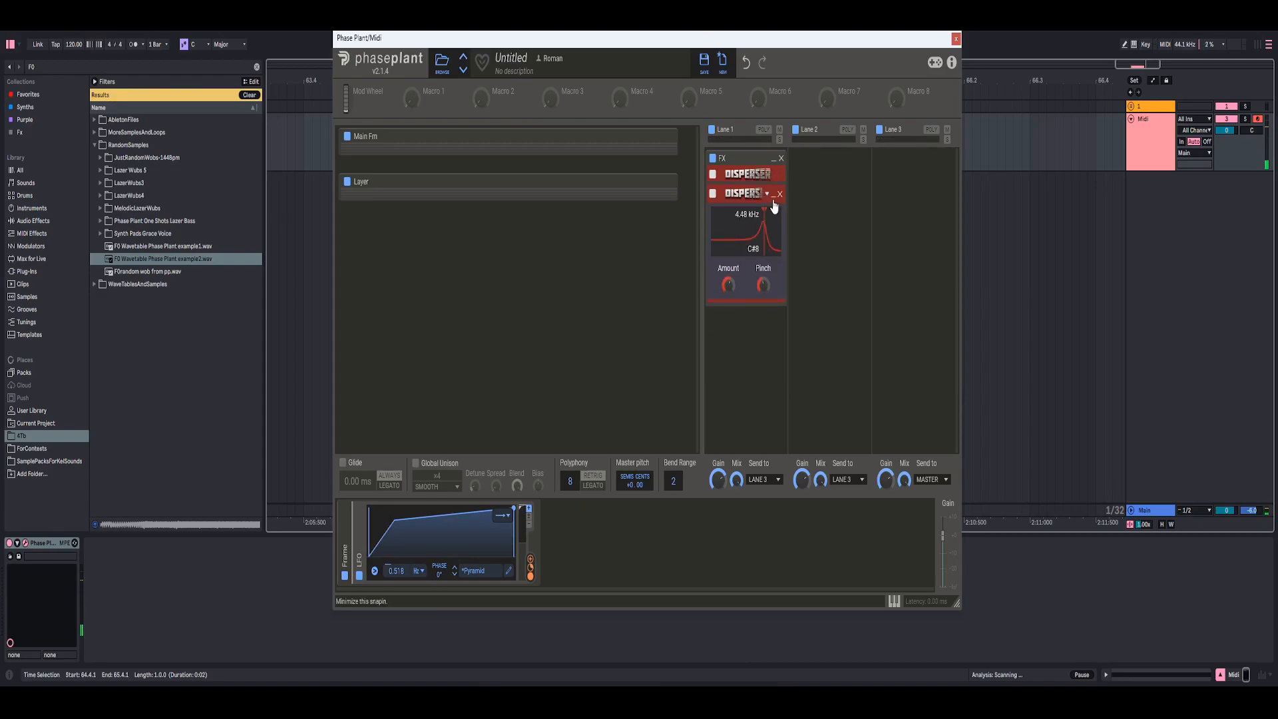
Add an Overdrive Distortion after the two Dispersers, adjust its Drive and lower its Mix to about 28%.
{"action": "left_click", "coordinate": [760, 212]}
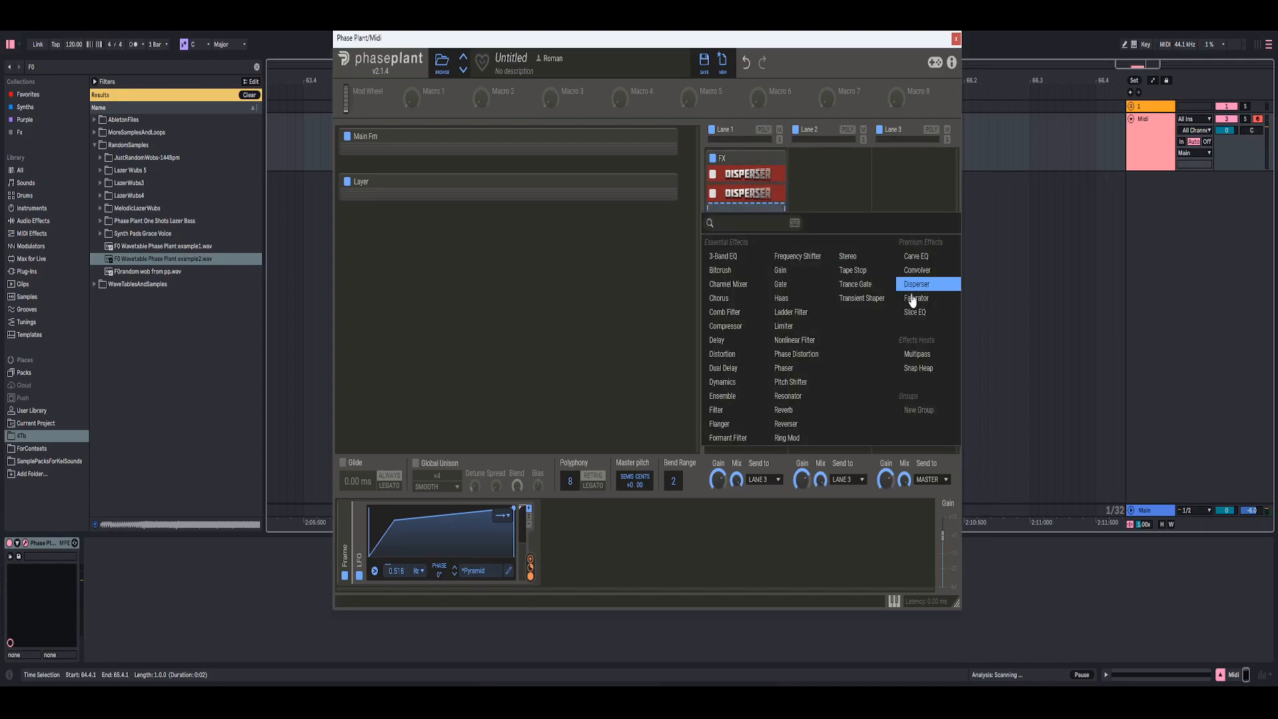
{"action": "left_click", "coordinate": [732, 353]}
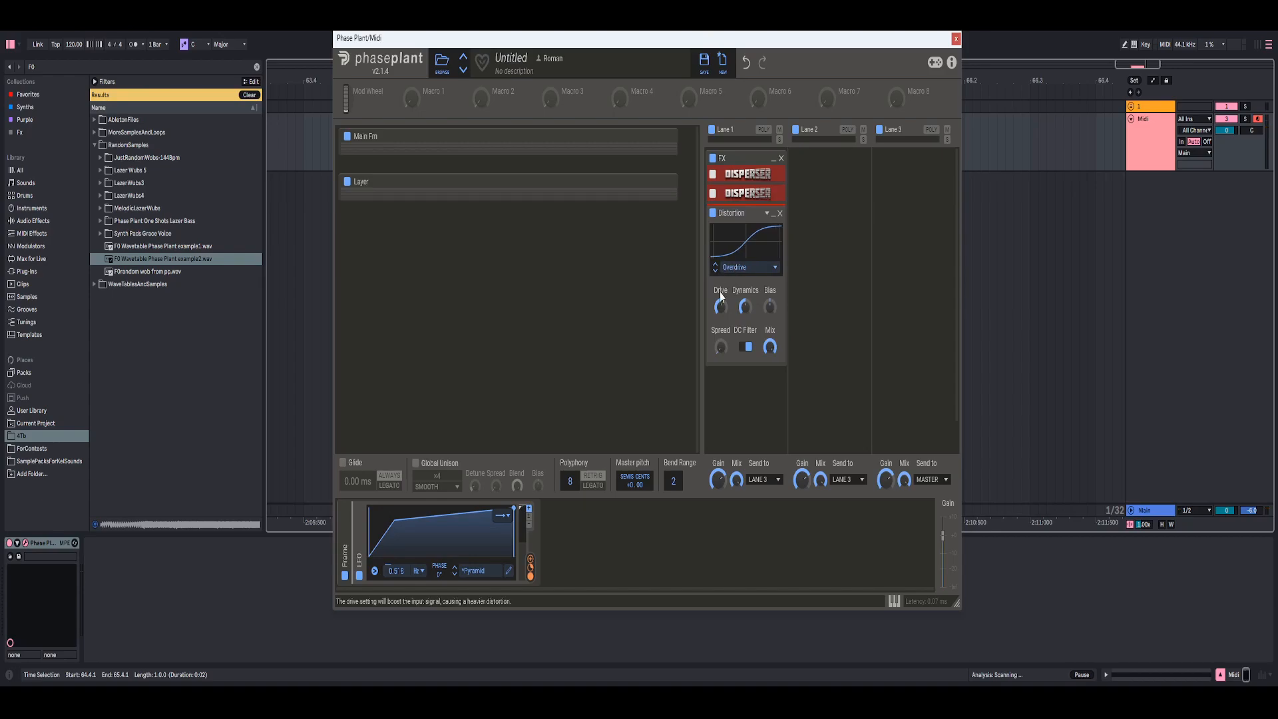
{"action": "left_click_drag", "start_coordinate": [721, 306], "coordinate": [720, 310]}
{"action": "left_click_drag", "start_coordinate": [720, 310], "coordinate": [721, 307]}
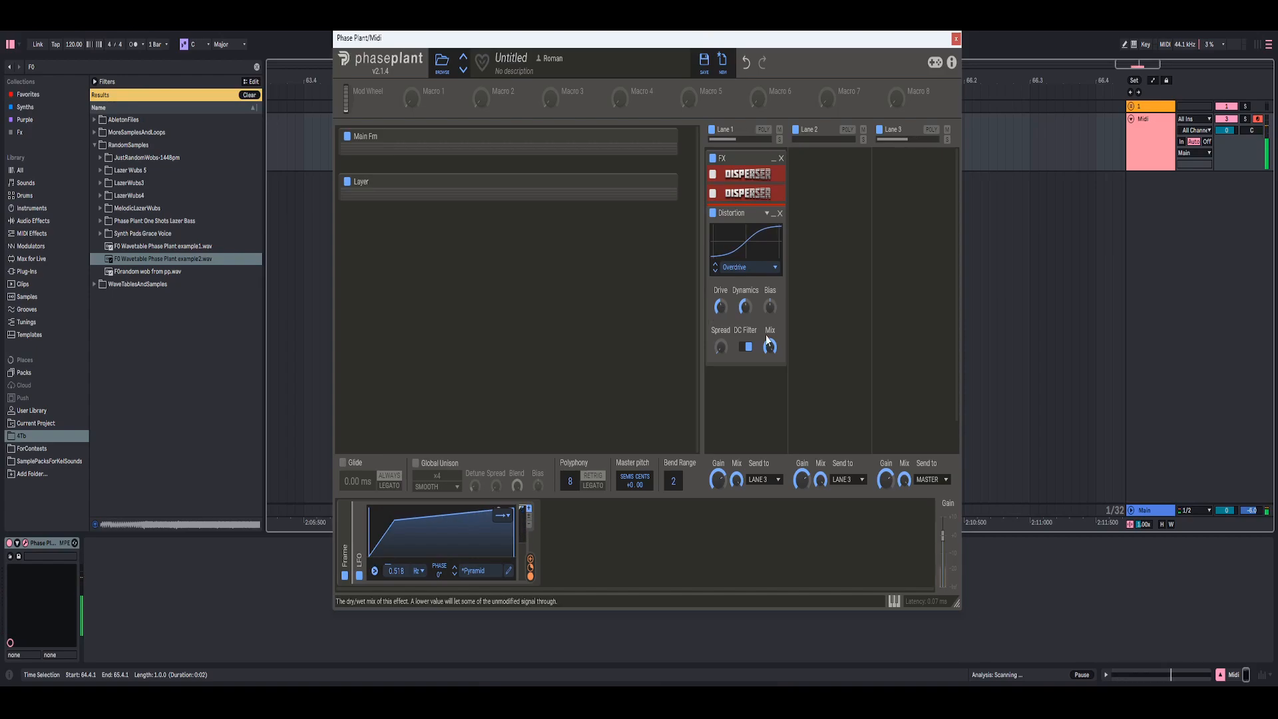
{"action": "left_click_drag", "start_coordinate": [770, 346], "coordinate": [770, 355]}
{"action": "left_click_drag", "start_coordinate": [772, 344], "coordinate": [763, 340]}
Compare the sound with the Distortion bypassed and enabled.
{"action": "left_click", "coordinate": [712, 213]}
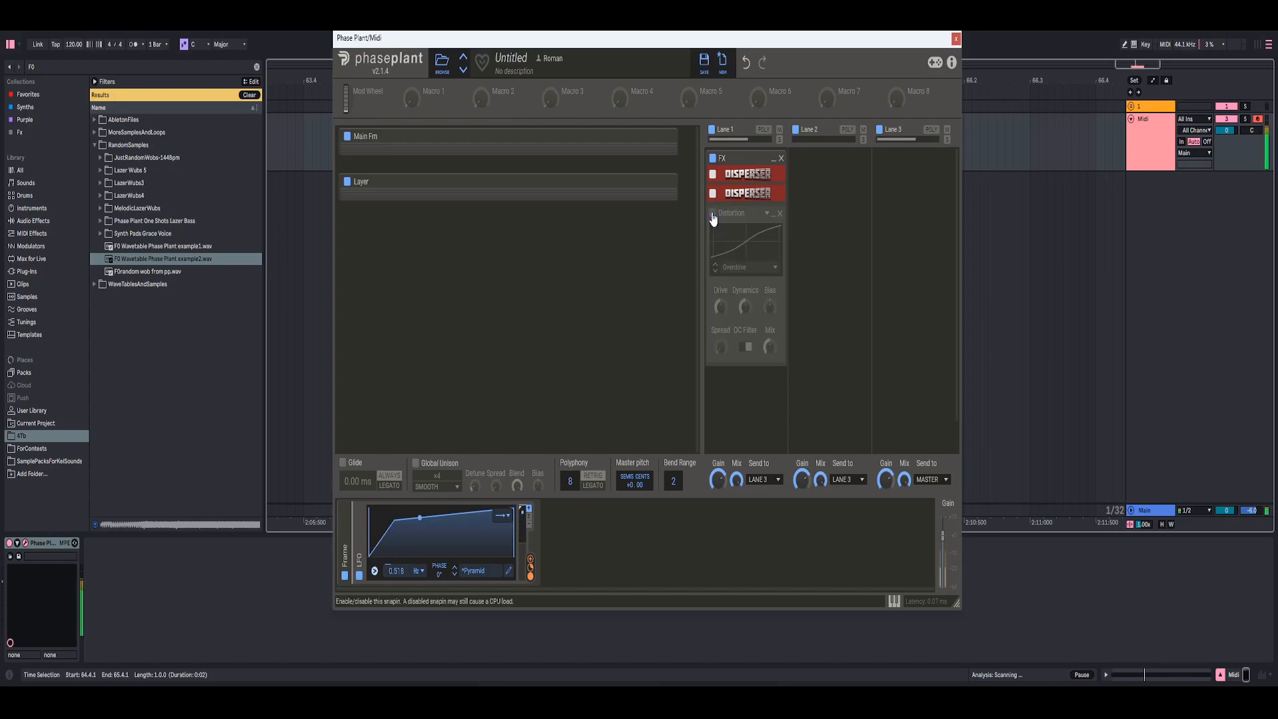
{"action": "left_click", "coordinate": [712, 214]}
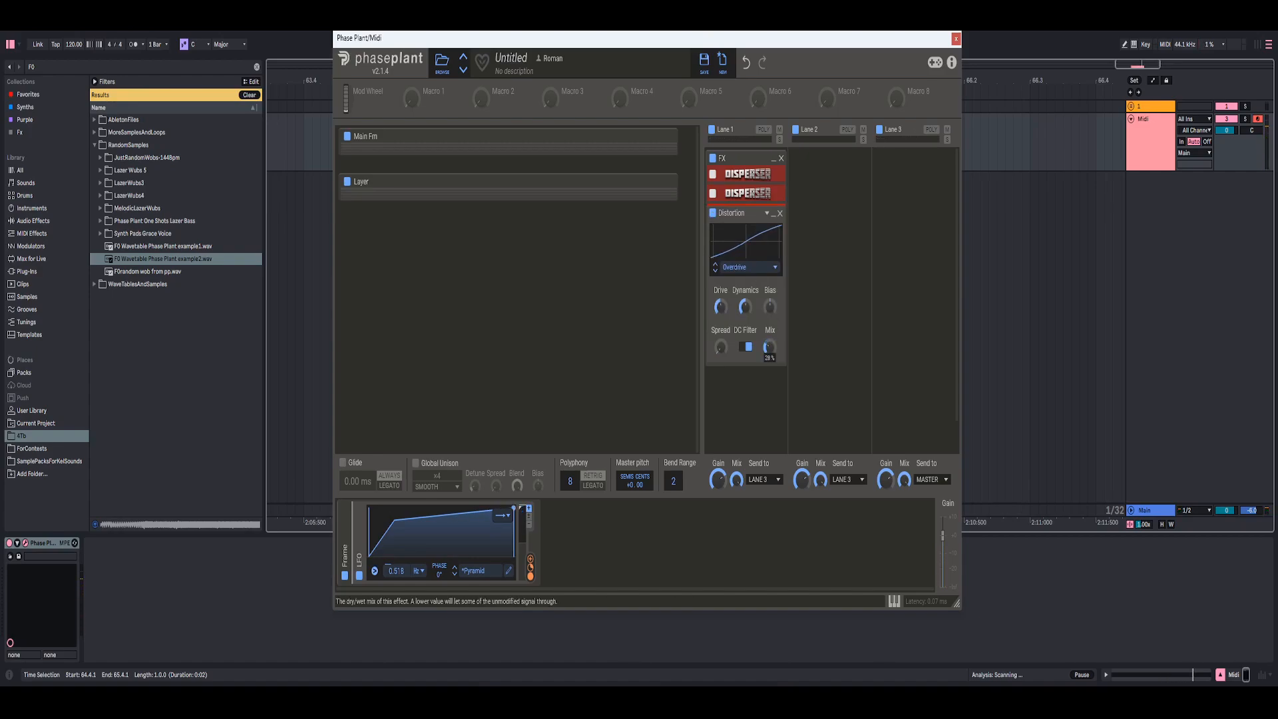
{"action": "left_click", "coordinate": [713, 214]}
{"action": "left_click", "coordinate": [712, 214]}
{"action": "mouse_move", "coordinate": [721, 308]}
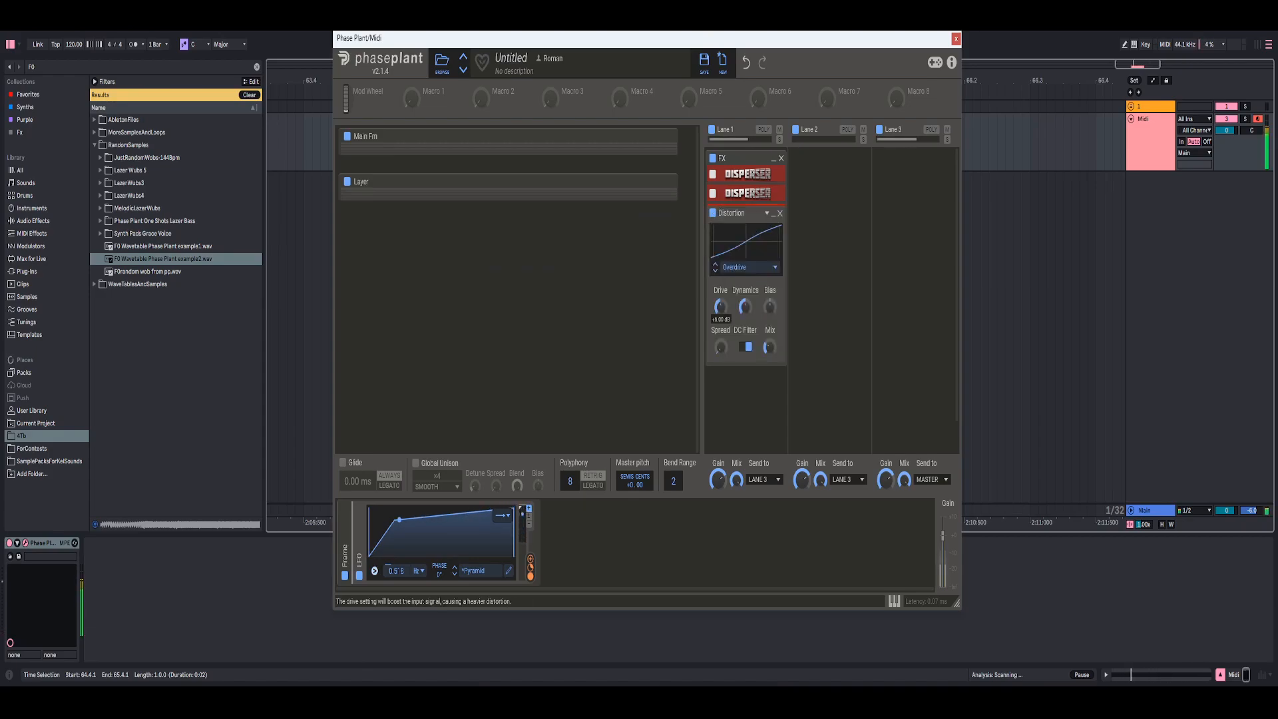
Set the Distortion's Drive to 7 dB and compare the sound with the effect bypassed and enabled.
{"action": "right_click", "coordinate": [726, 314]}
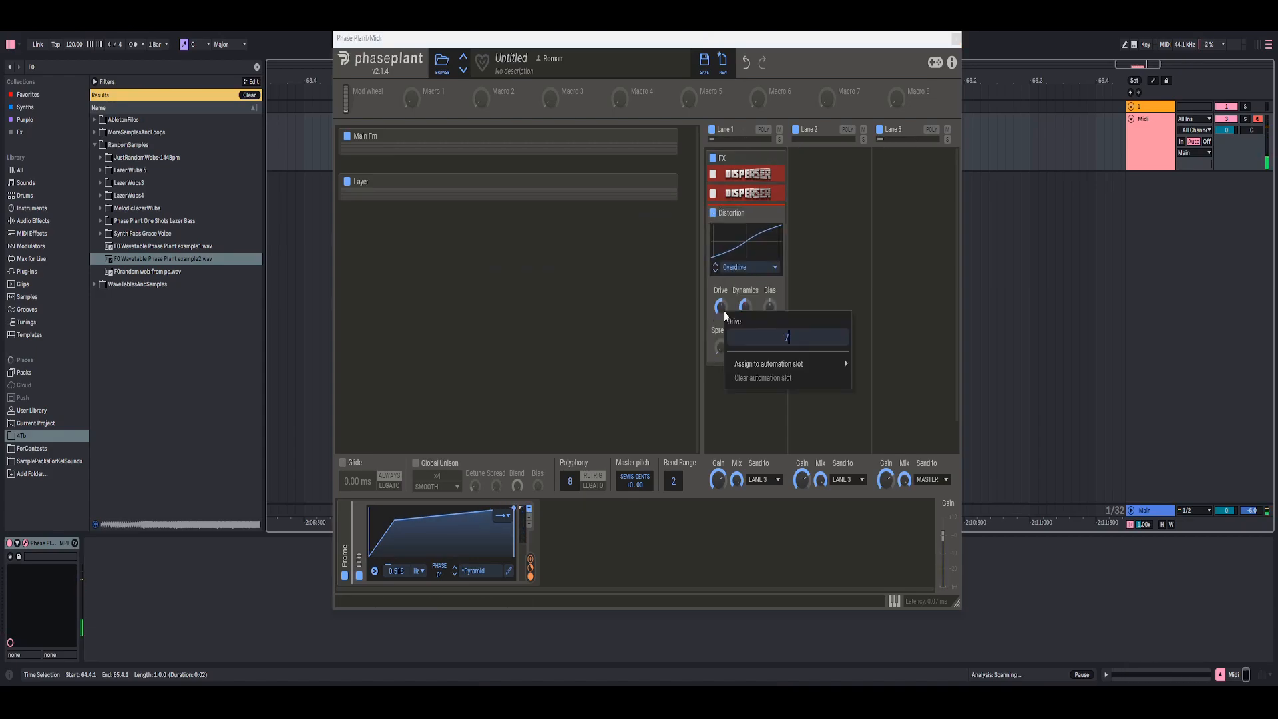
{"action": "key", "text": "Escape"}
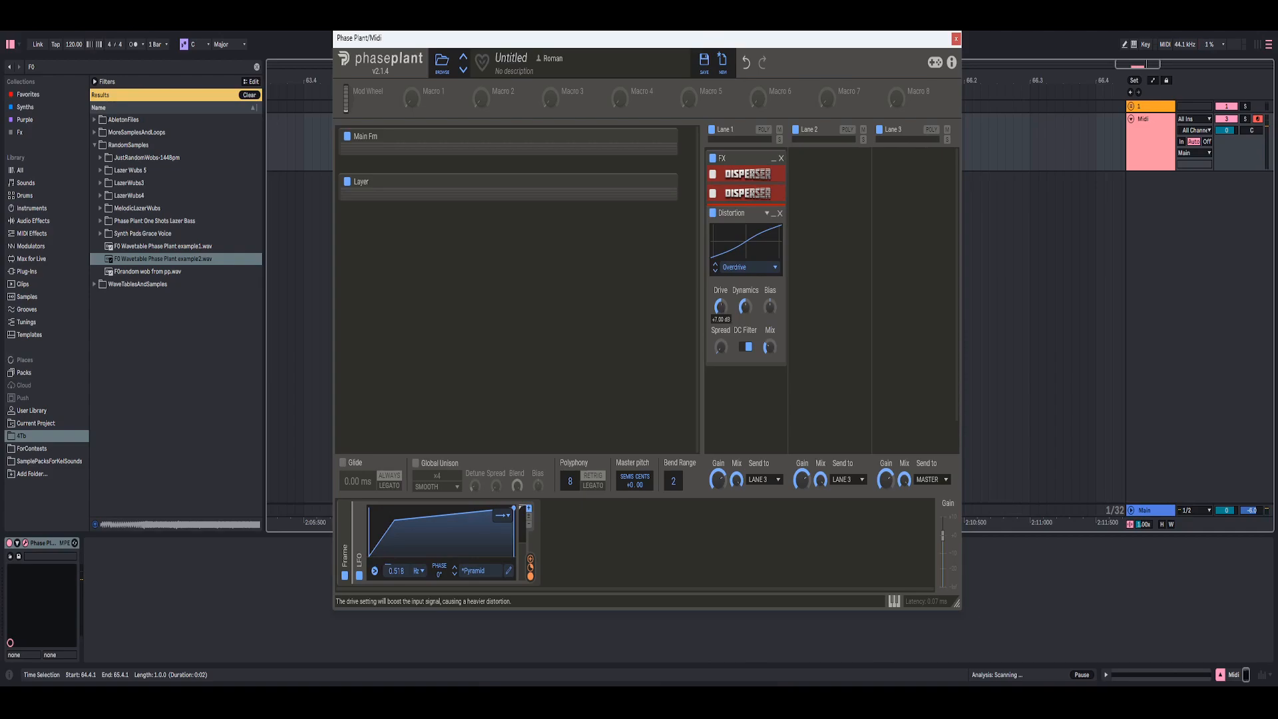
{"action": "mouse_move", "coordinate": [770, 348]}
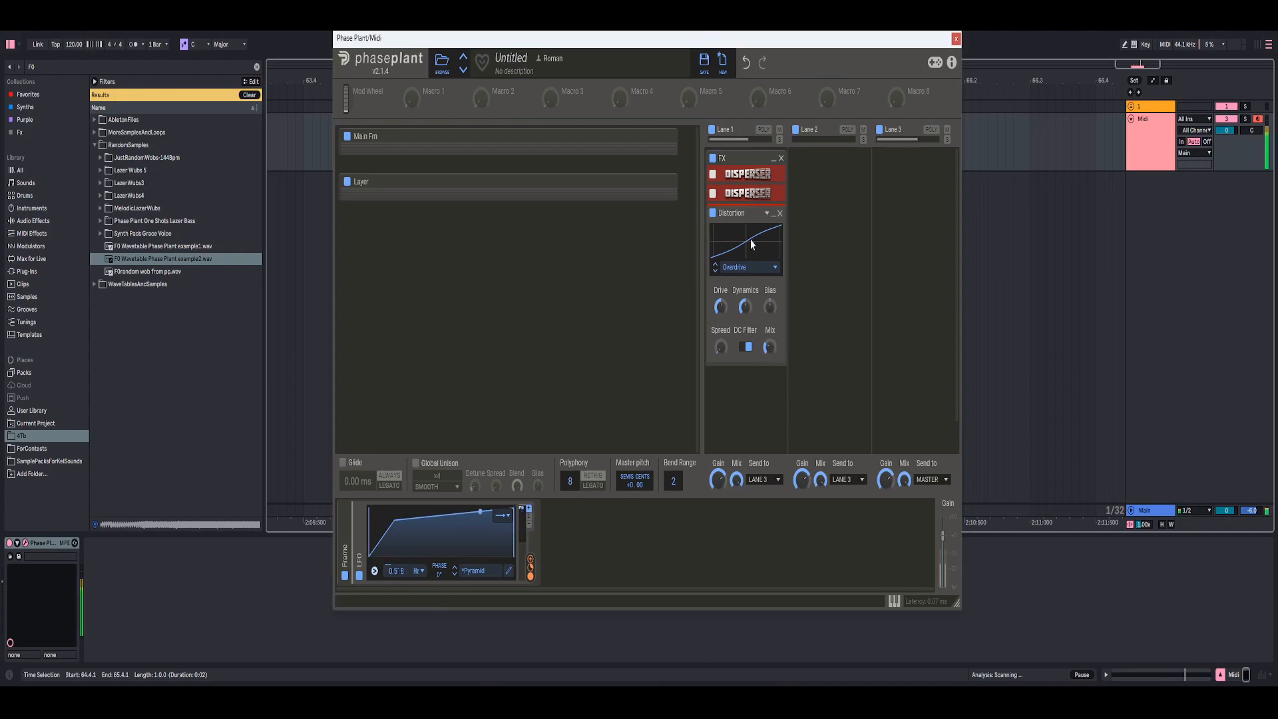
{"action": "left_click", "coordinate": [713, 214]}
{"action": "left_click", "coordinate": [713, 215]}
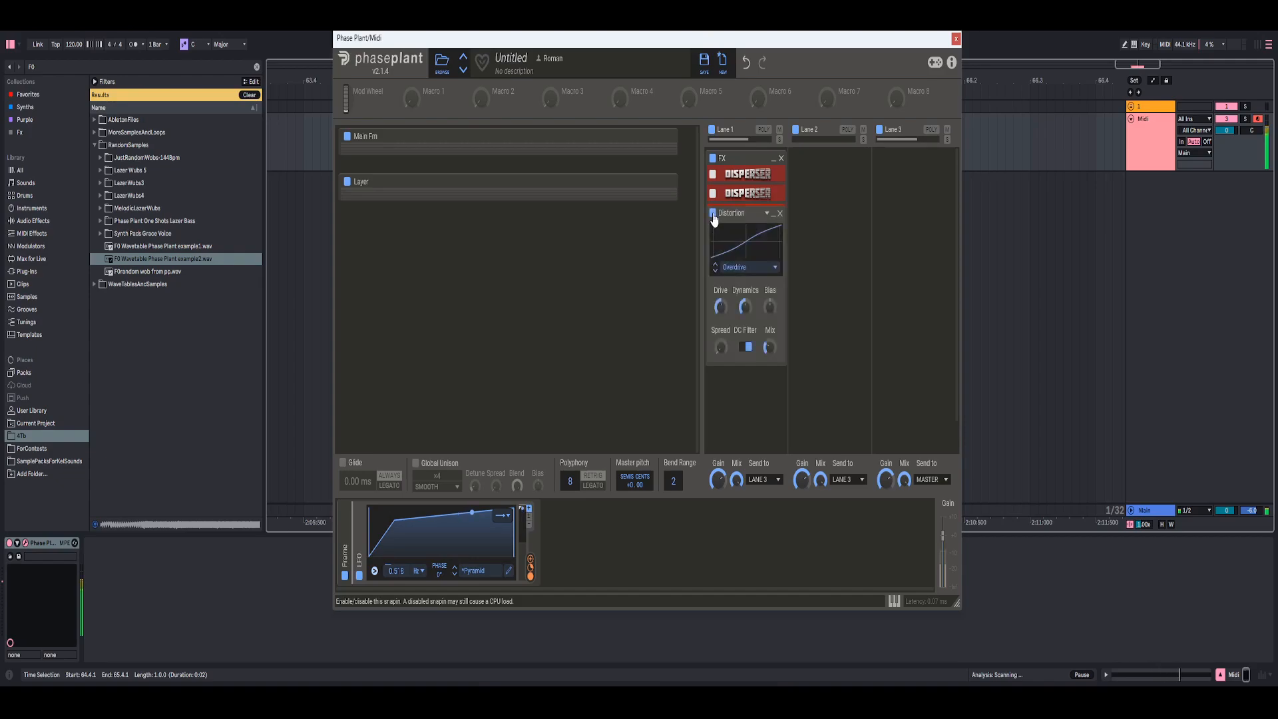
Switch the Distortion type to Saturate, lower its Mix slightly, and compare the sound with it bypassed and enabled.
{"action": "left_click", "coordinate": [742, 267]}
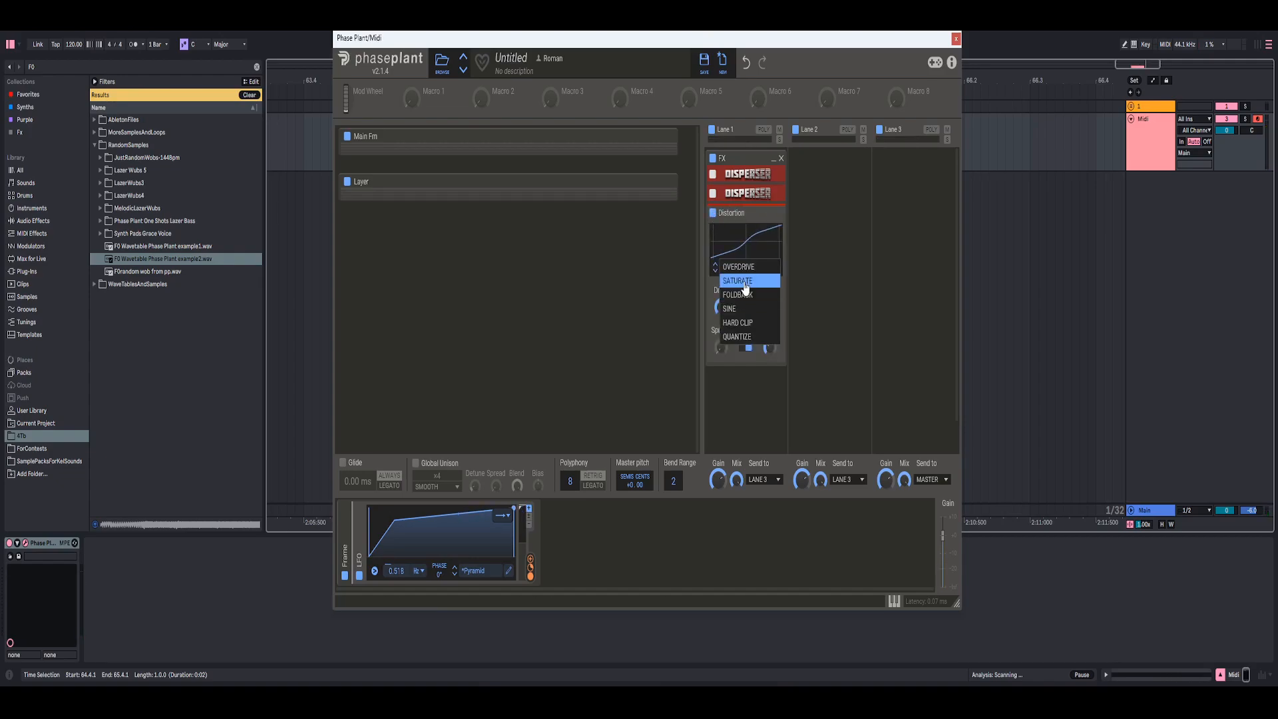
{"action": "left_click", "coordinate": [745, 283]}
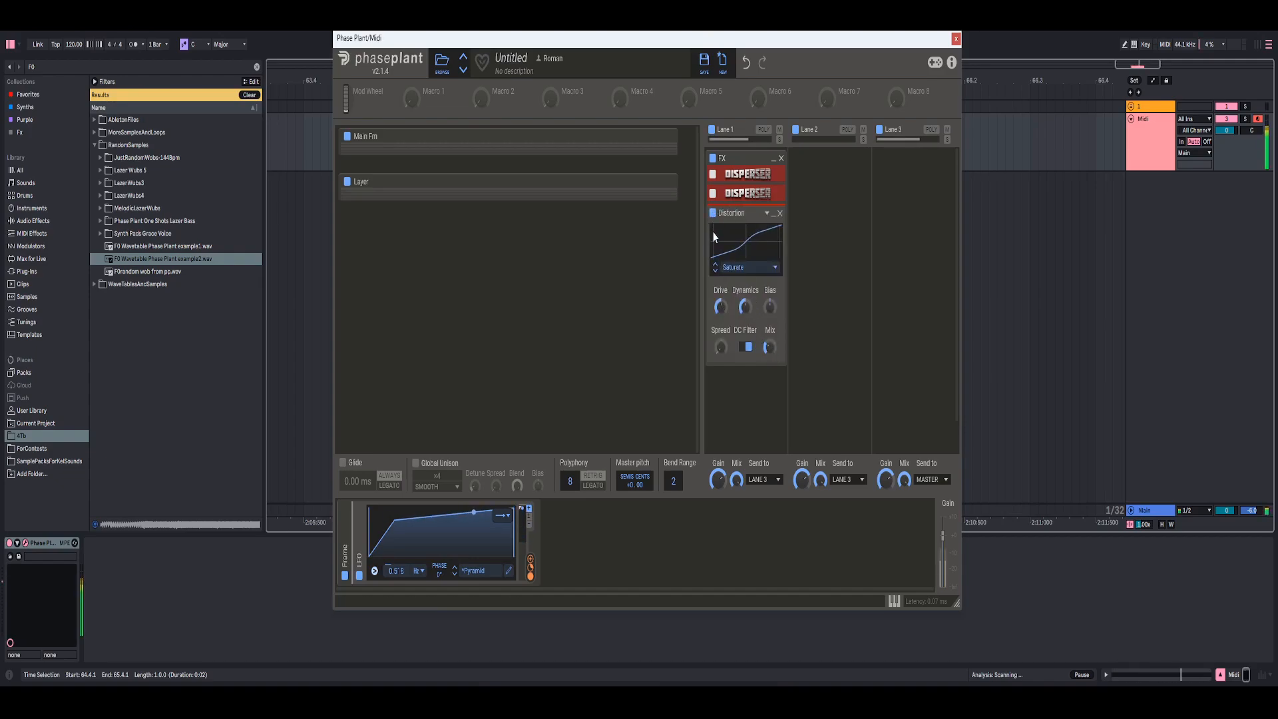
{"action": "mouse_move", "coordinate": [770, 356]}
{"action": "left_mouse_down"}
{"action": "mouse_move", "coordinate": [770, 367]}
{"action": "mouse_move", "coordinate": [773, 342]}
{"action": "left_mouse_up"}
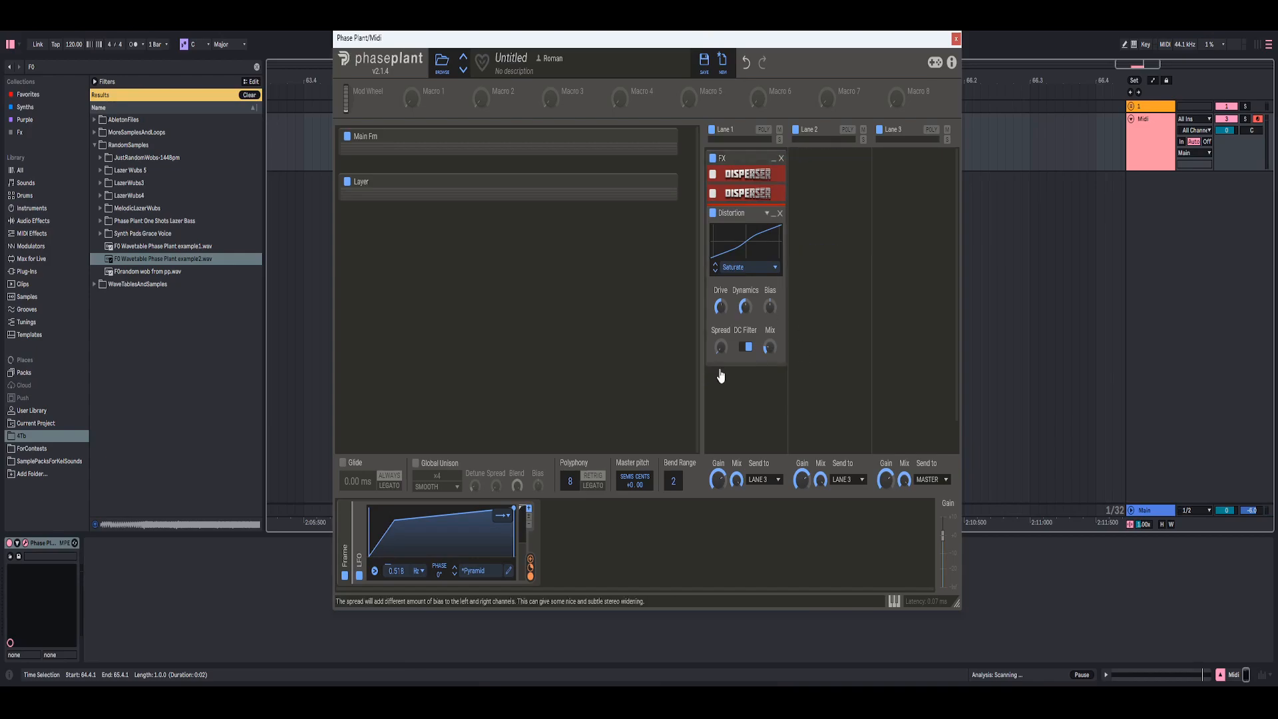
{"action": "left_click", "coordinate": [769, 346]}
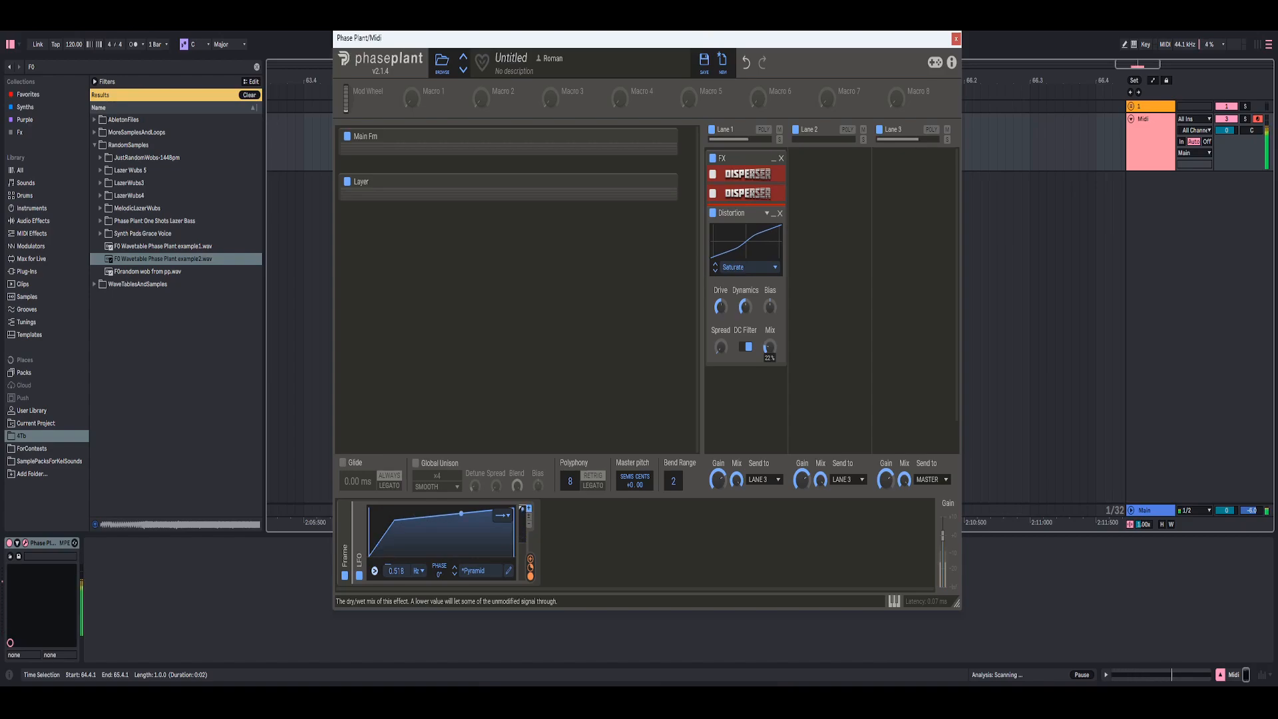
{"action": "left_click_drag", "start_coordinate": [769, 347], "coordinate": [769, 351]}
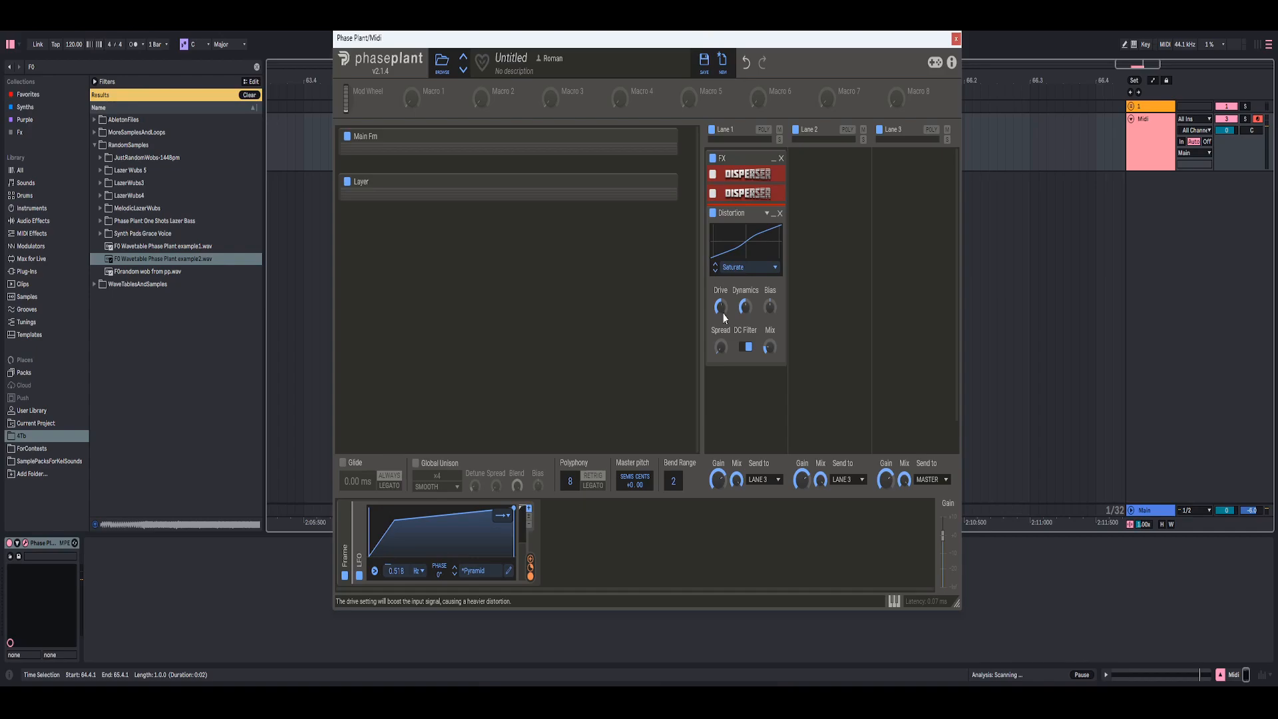
{"action": "key", "text": "space"}
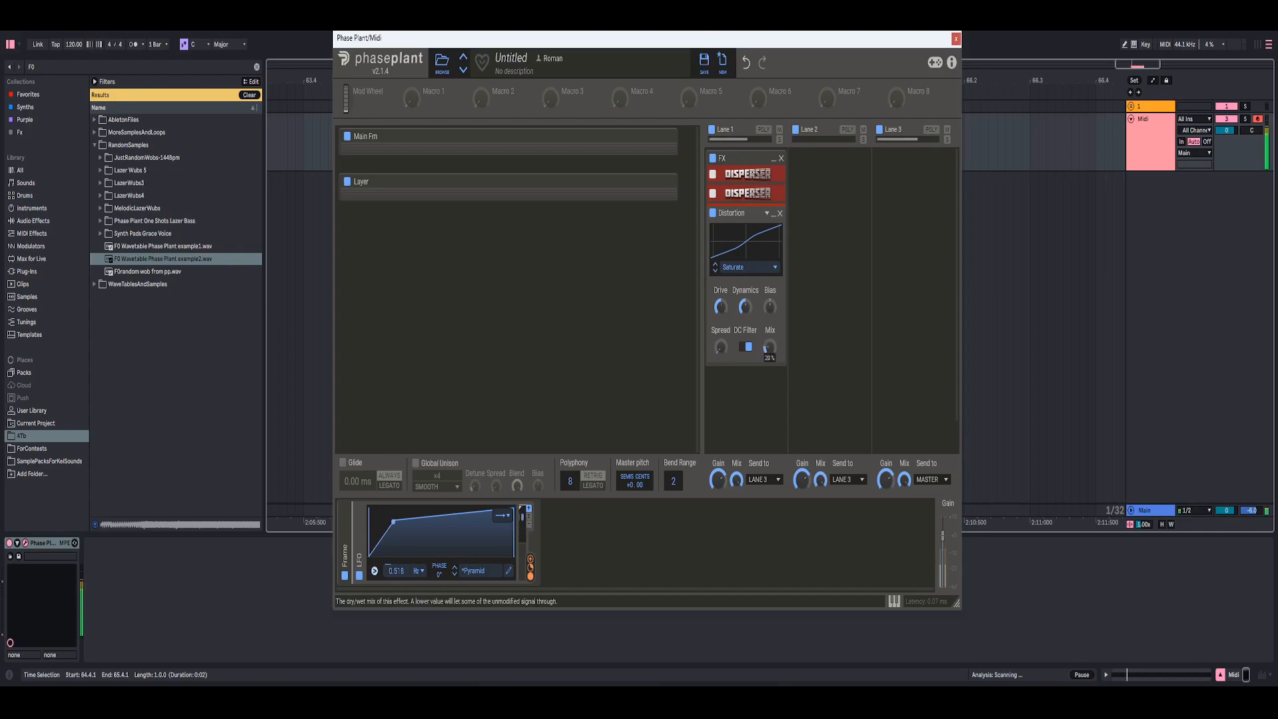
{"action": "left_click", "coordinate": [712, 214]}
{"action": "left_click", "coordinate": [712, 214]}
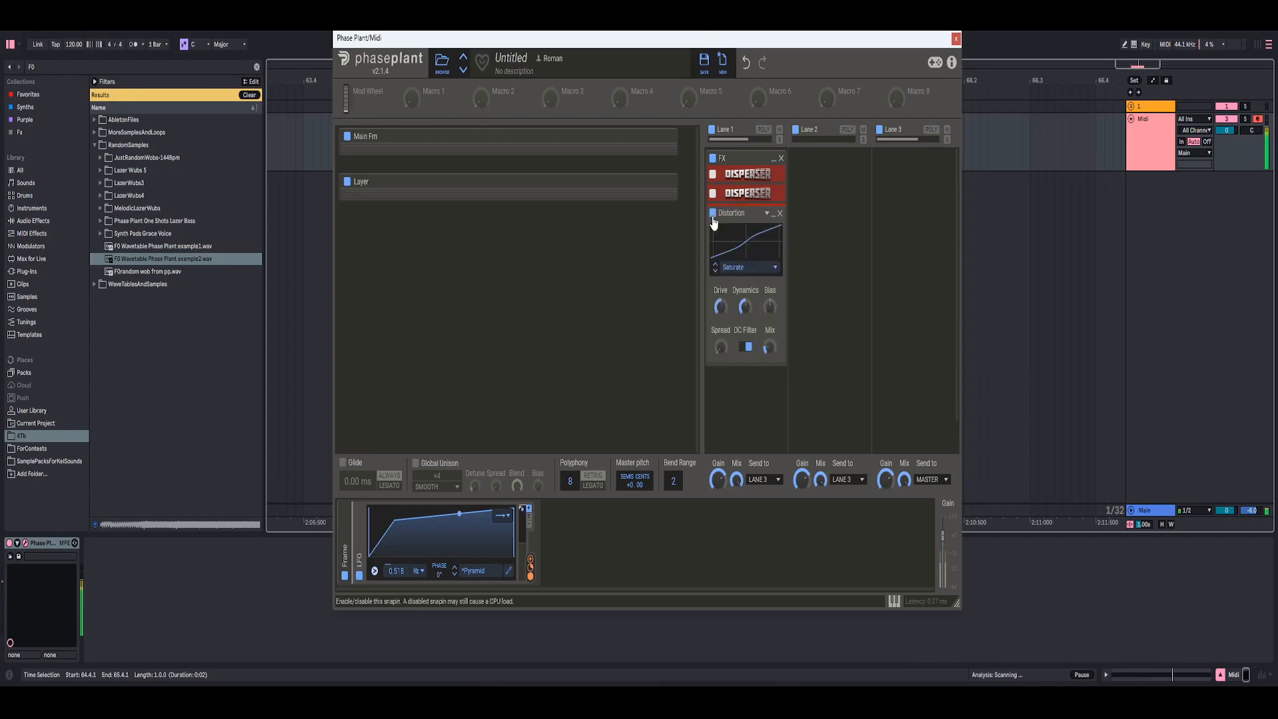
Minimize the Distortion, add a Slice EQ after it in the FX group, and open the EQ's editor.
{"action": "left_click", "coordinate": [775, 222]}
{"action": "left_click", "coordinate": [772, 226]}
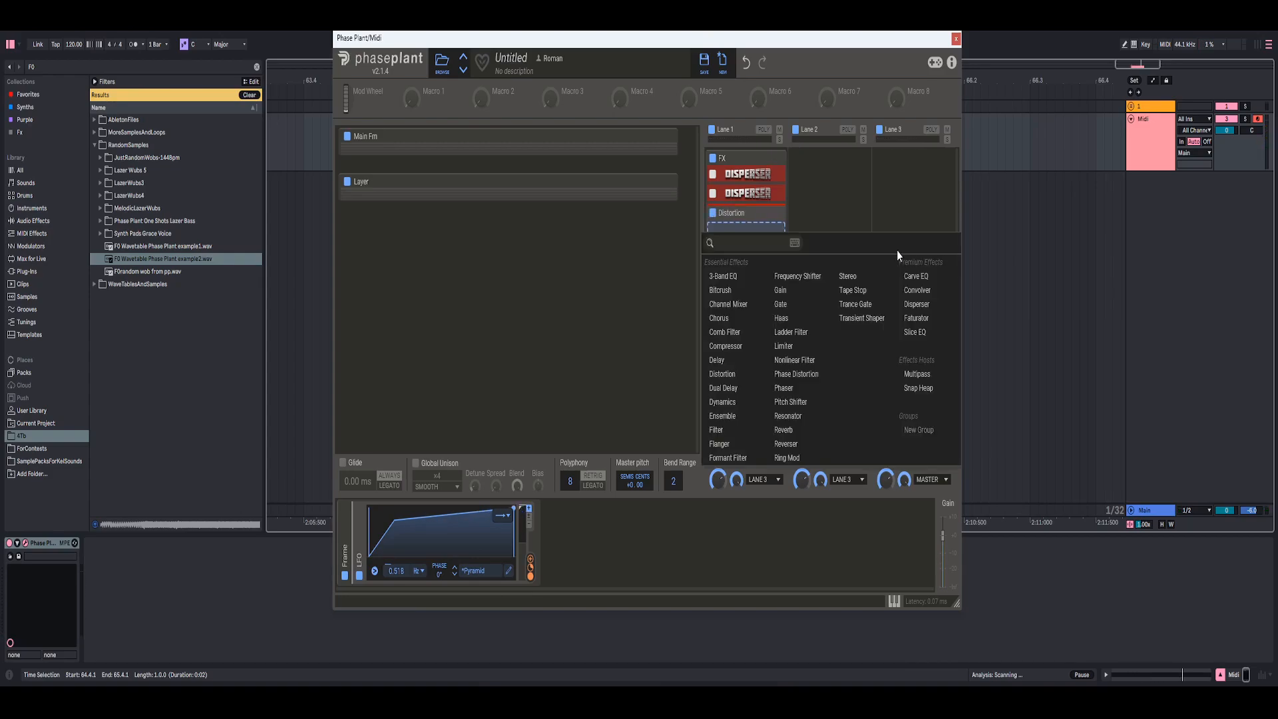
{"action": "left_click", "coordinate": [913, 337]}
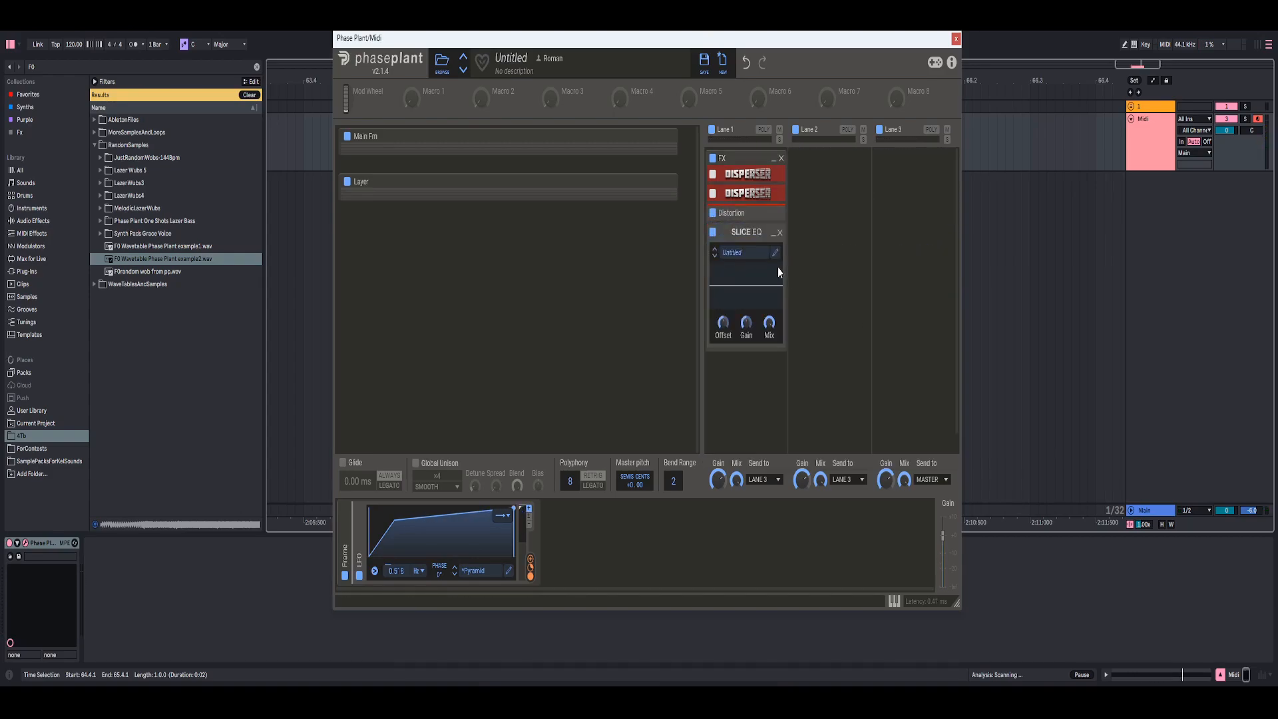
{"action": "left_click", "coordinate": [777, 262]}
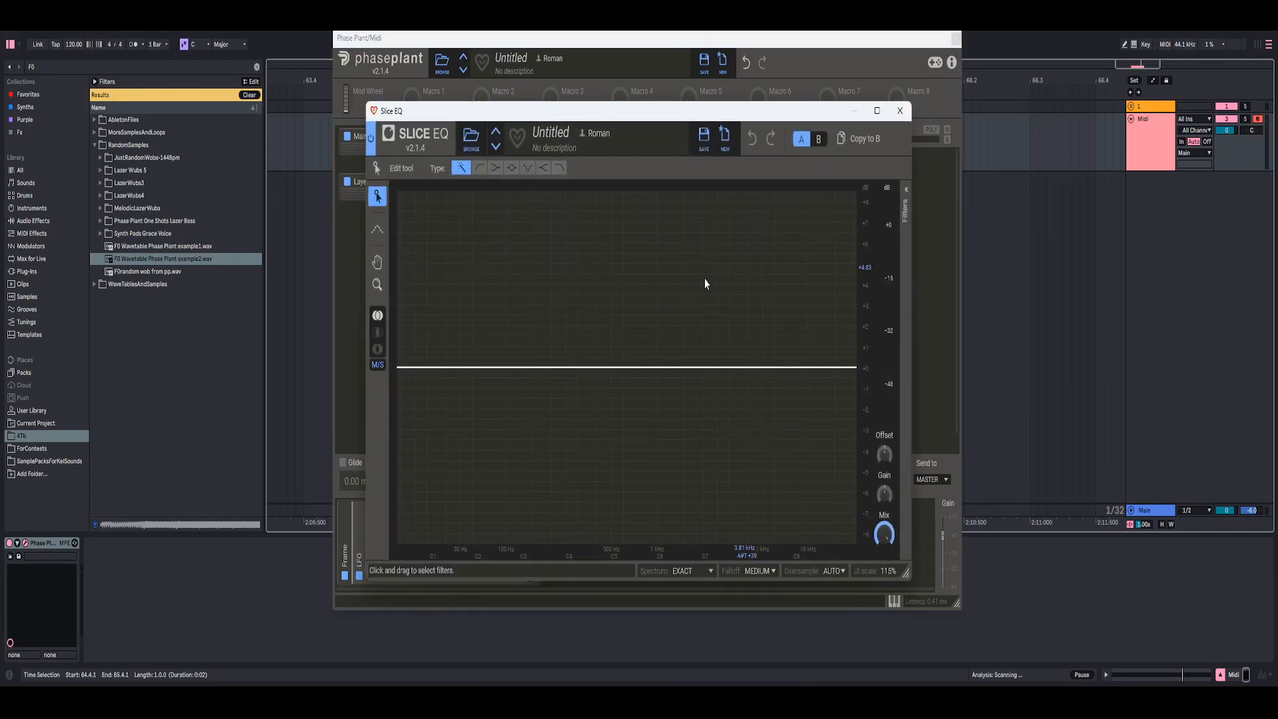
Add two peak filters at about 247 Hz and 1.55 kHz, and turn the lower one into a deep, narrow notch.
{"action": "left_click", "coordinate": [511, 167]}
{"action": "left_click", "coordinate": [565, 368]}
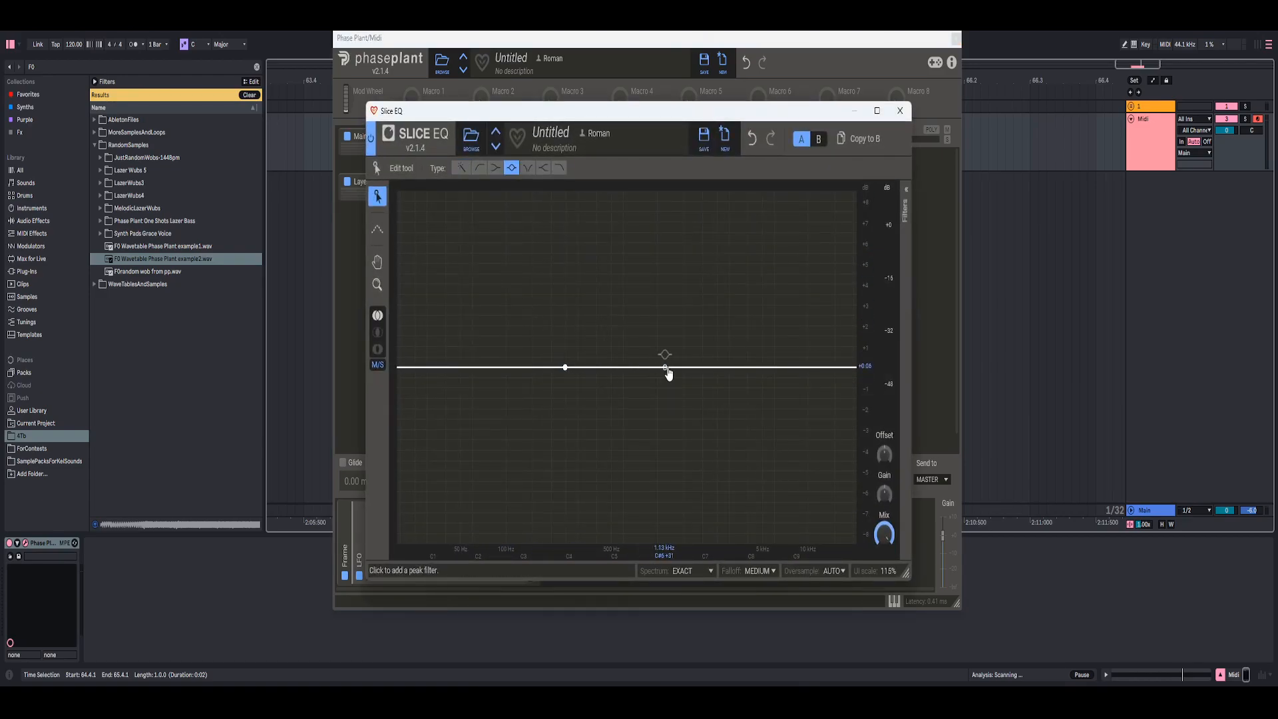
{"action": "left_click", "coordinate": [686, 367]}
{"action": "left_click_drag", "start_coordinate": [866, 245], "coordinate": [865, 299]}
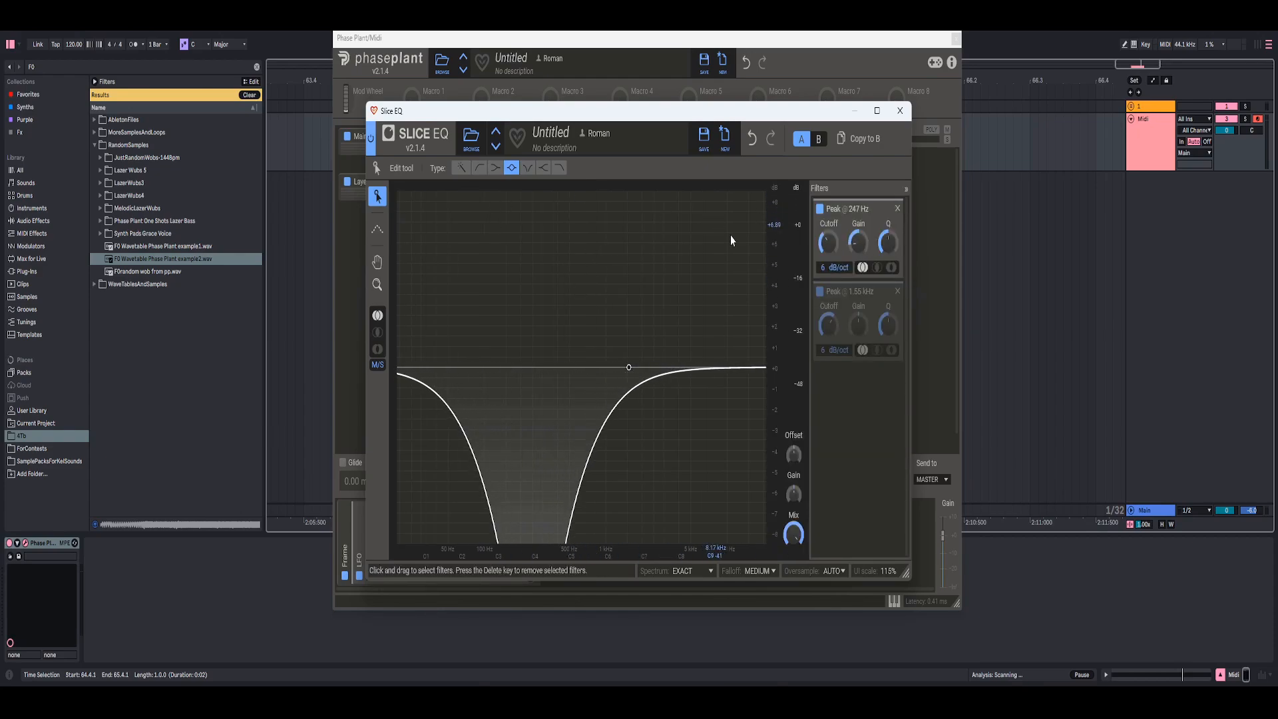
{"action": "left_click_drag", "start_coordinate": [888, 242], "coordinate": [888, 199]}
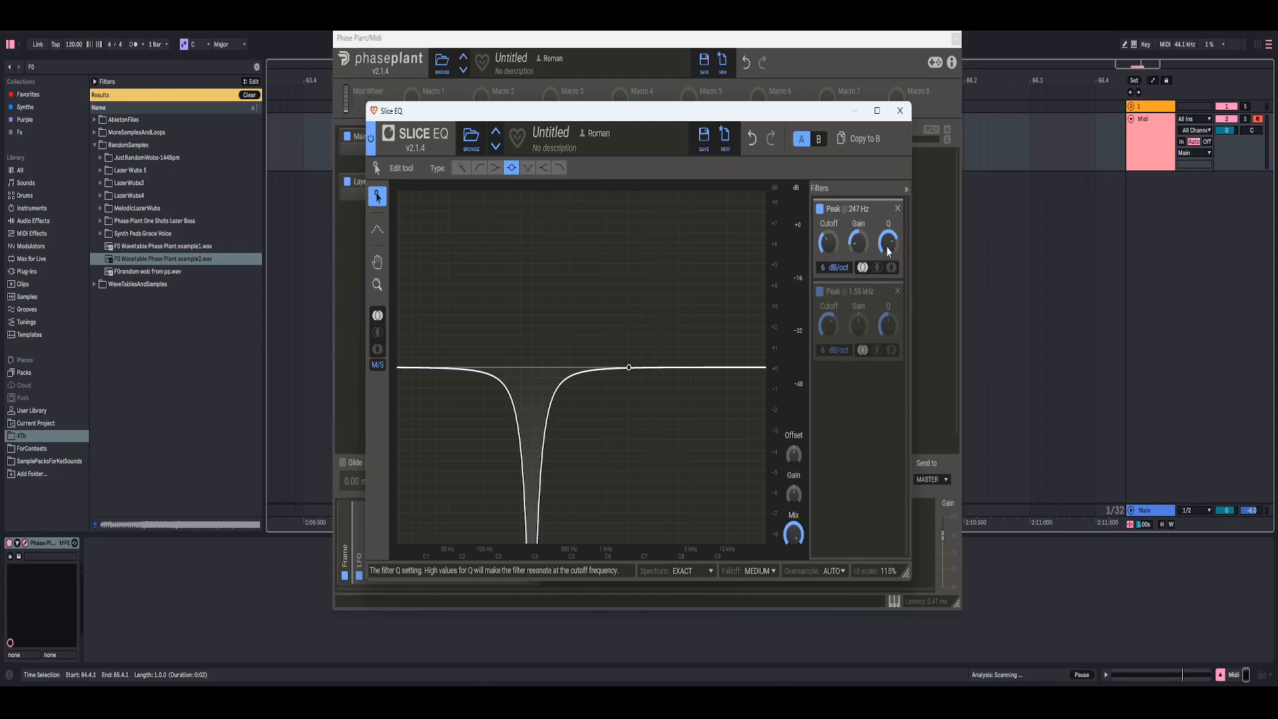
{"action": "mouse_move", "coordinate": [888, 247]}
{"action": "left_mouse_down"}
{"action": "mouse_move", "coordinate": [888, 259]}
{"action": "mouse_move", "coordinate": [888, 233]}
{"action": "left_mouse_up"}
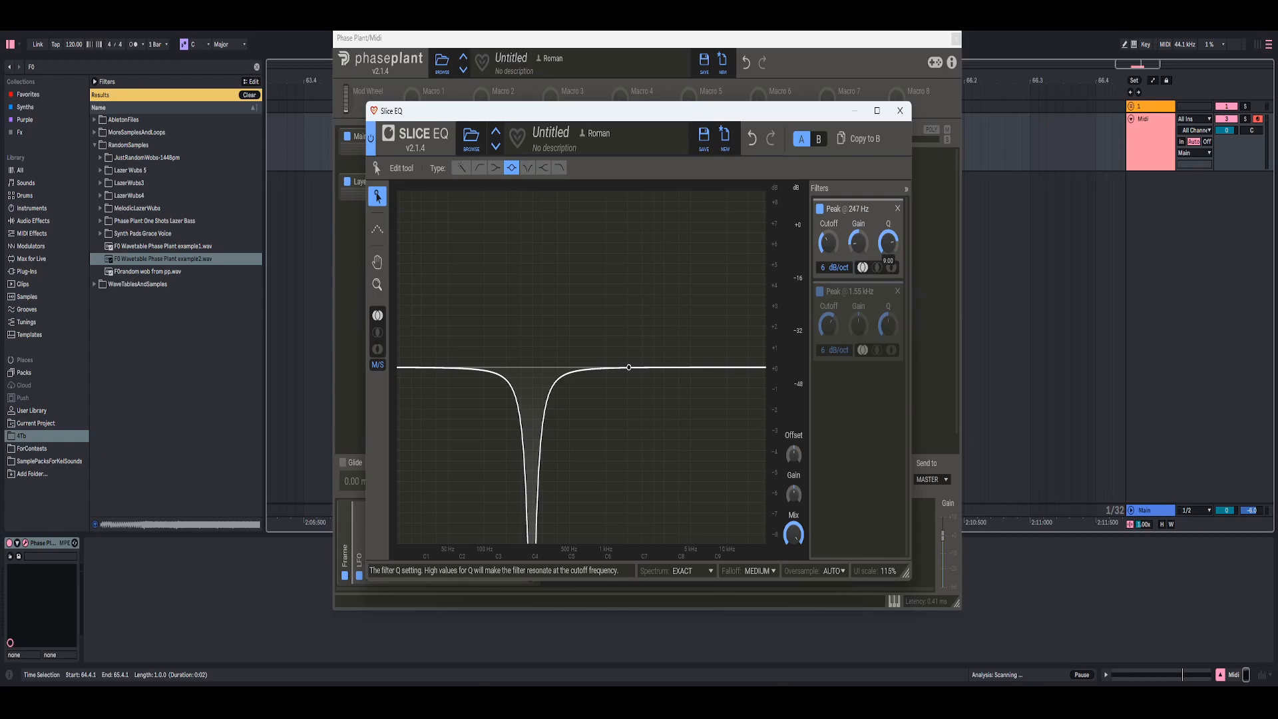
Turn the second peak filter into a deep, narrow notch at about 2.93 kHz and raise the Slice EQ's Offset.
{"action": "left_click", "coordinate": [888, 325]}
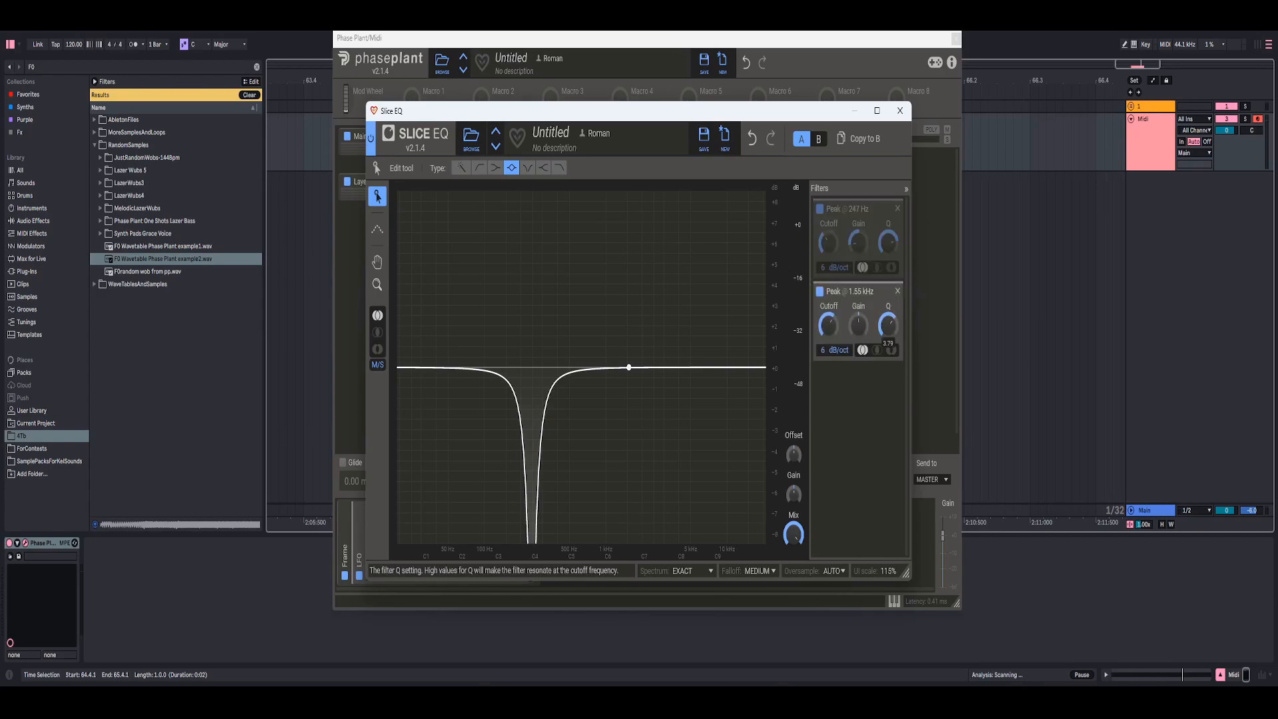
{"action": "left_click_drag", "start_coordinate": [867, 327], "coordinate": [868, 366]}
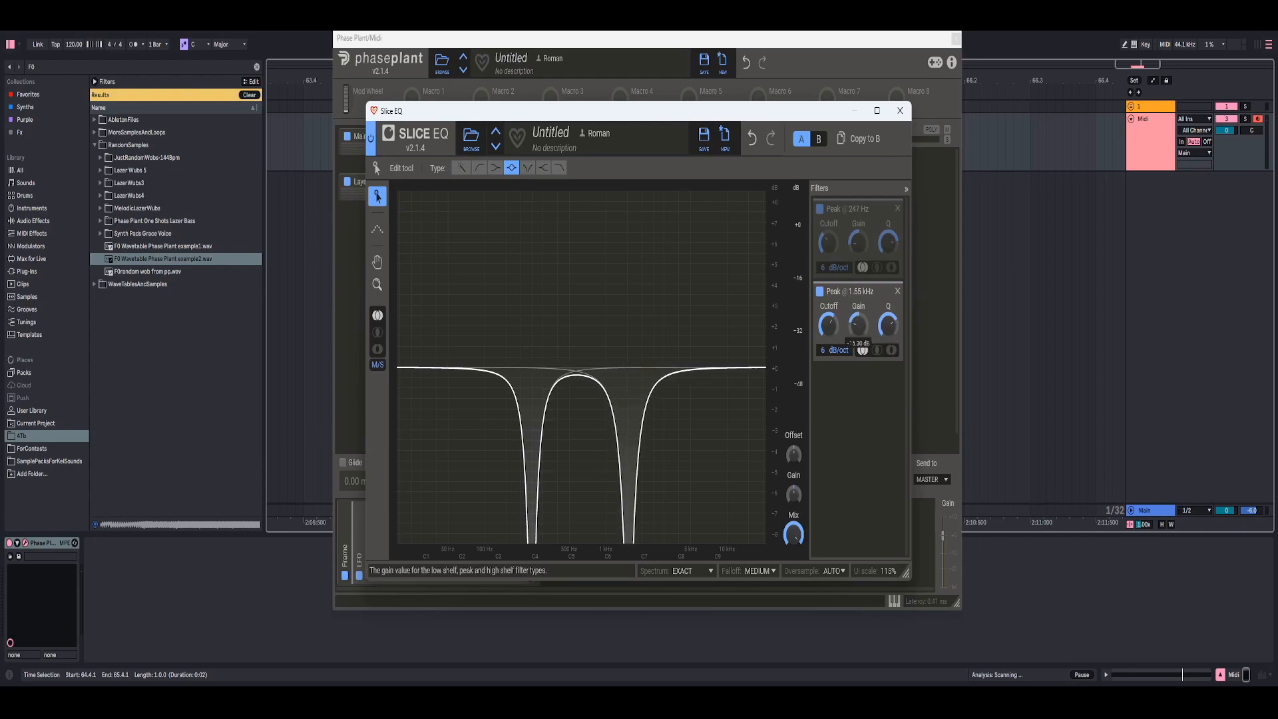
{"action": "left_click_drag", "start_coordinate": [829, 326], "coordinate": [829, 305]}
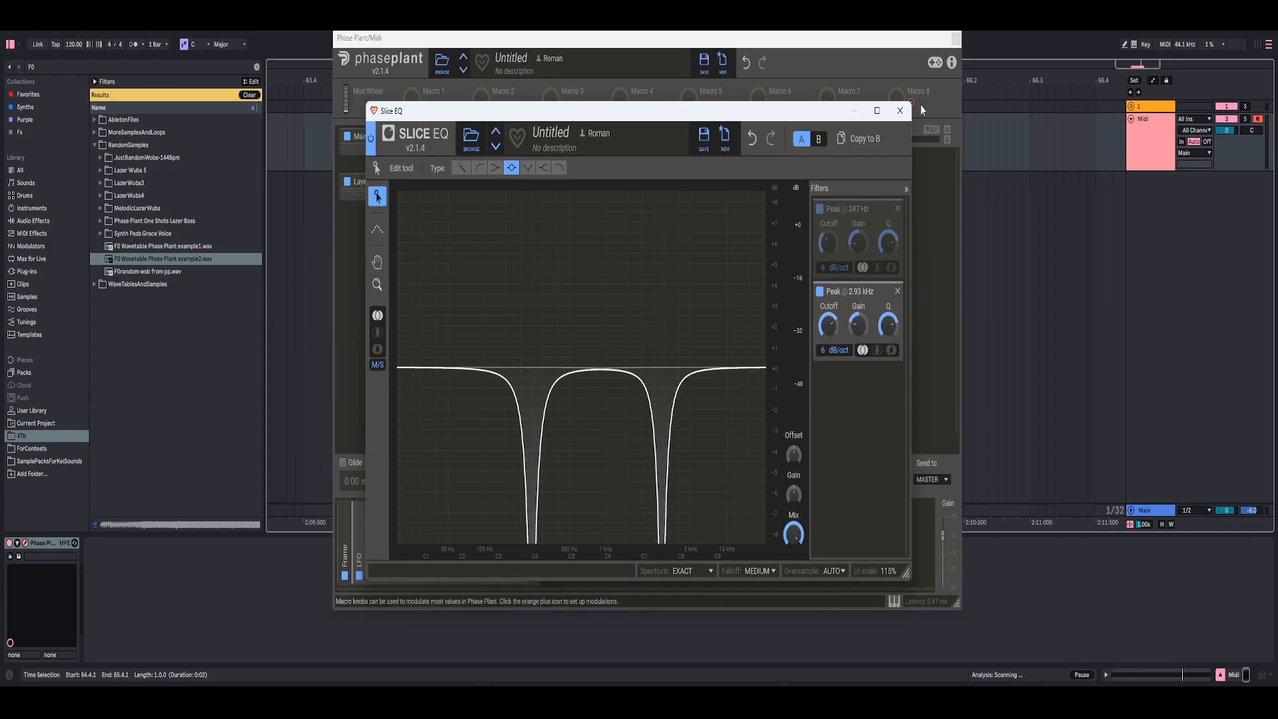
{"action": "left_click", "coordinate": [900, 111]}
{"action": "left_click_drag", "start_coordinate": [723, 323], "coordinate": [723, 273]}
Add a new modulator group beside the Frame group and name it "Slice eq".
{"action": "left_click", "coordinate": [611, 574]}
{"action": "left_click", "coordinate": [751, 584]}
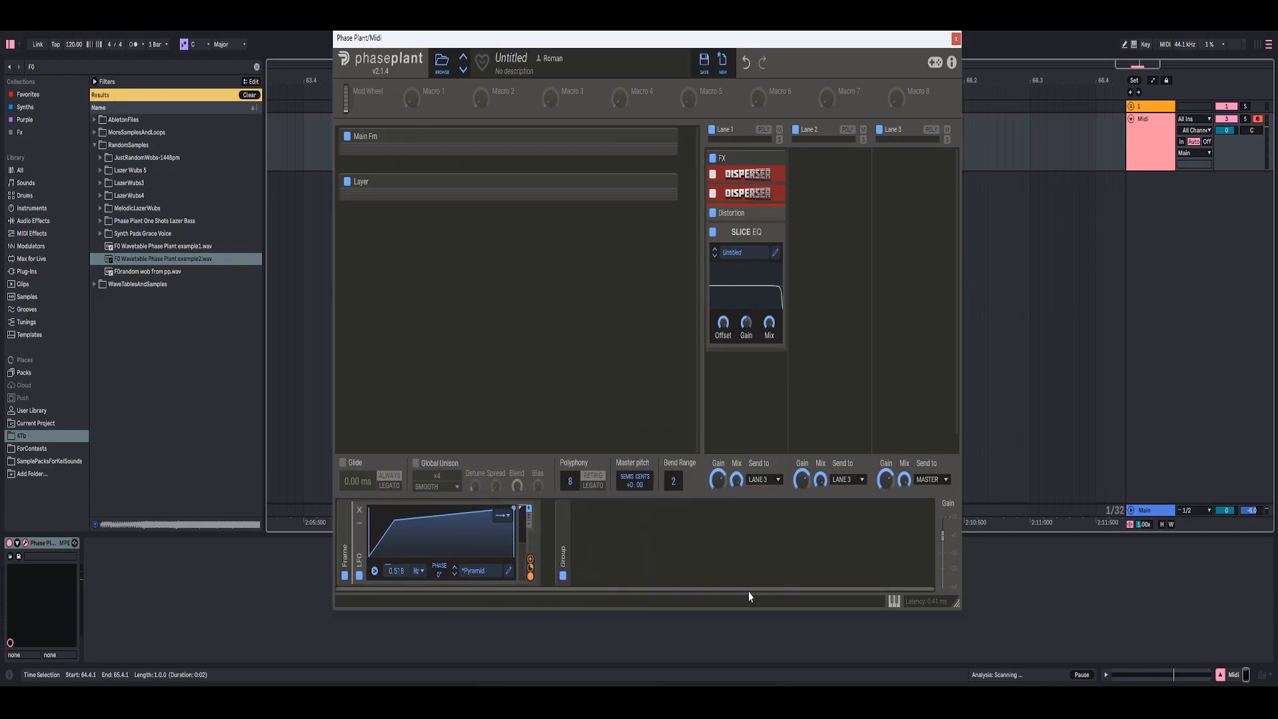
{"action": "double_click", "coordinate": [563, 552]}
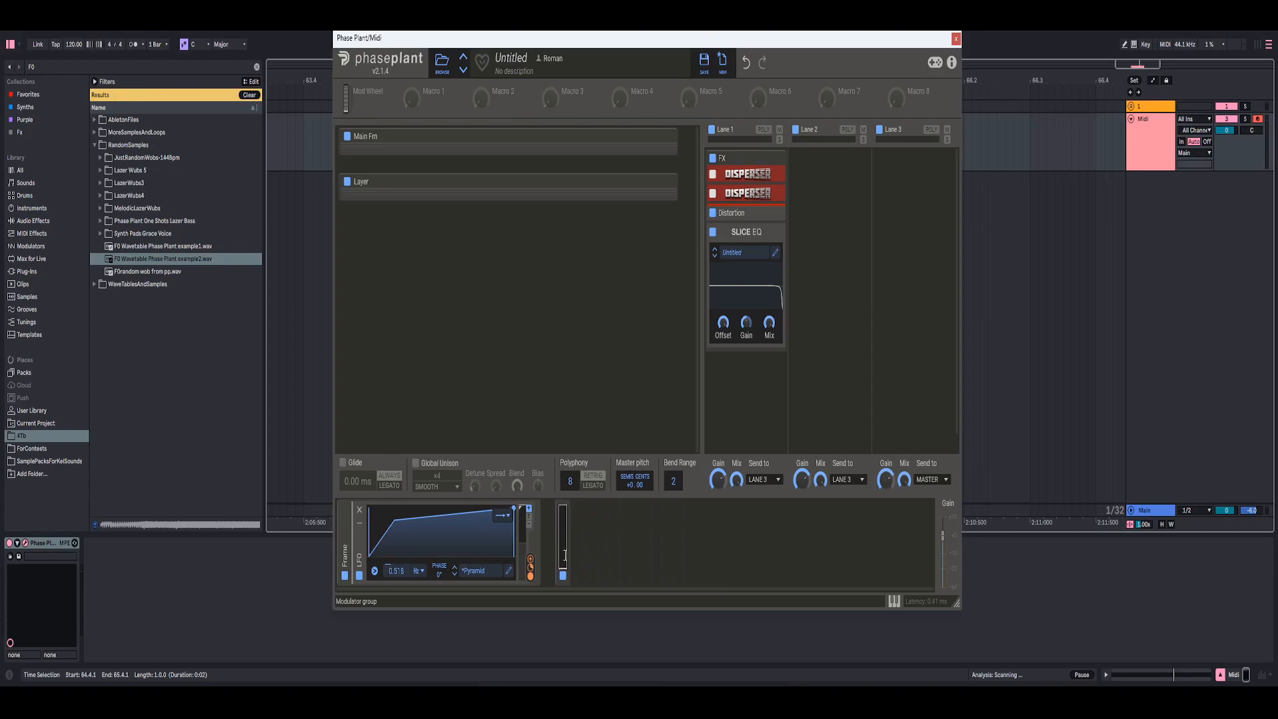
{"action": "type", "text": "Slice eq"}
{"action": "key", "text": "Return"}
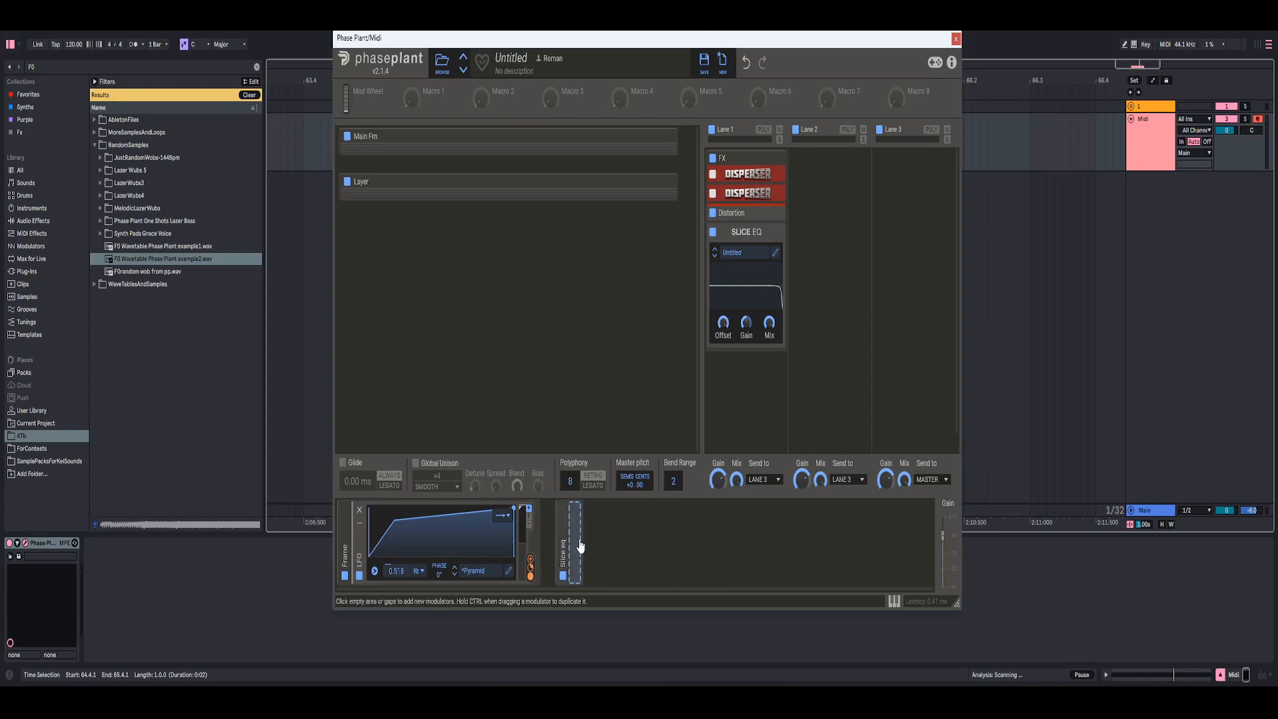
Add an LFO to the Slice eq group, make it one-shot, and reshape its curve into a descending ramp.
{"action": "left_click", "coordinate": [571, 541]}
{"action": "left_click", "coordinate": [596, 493]}
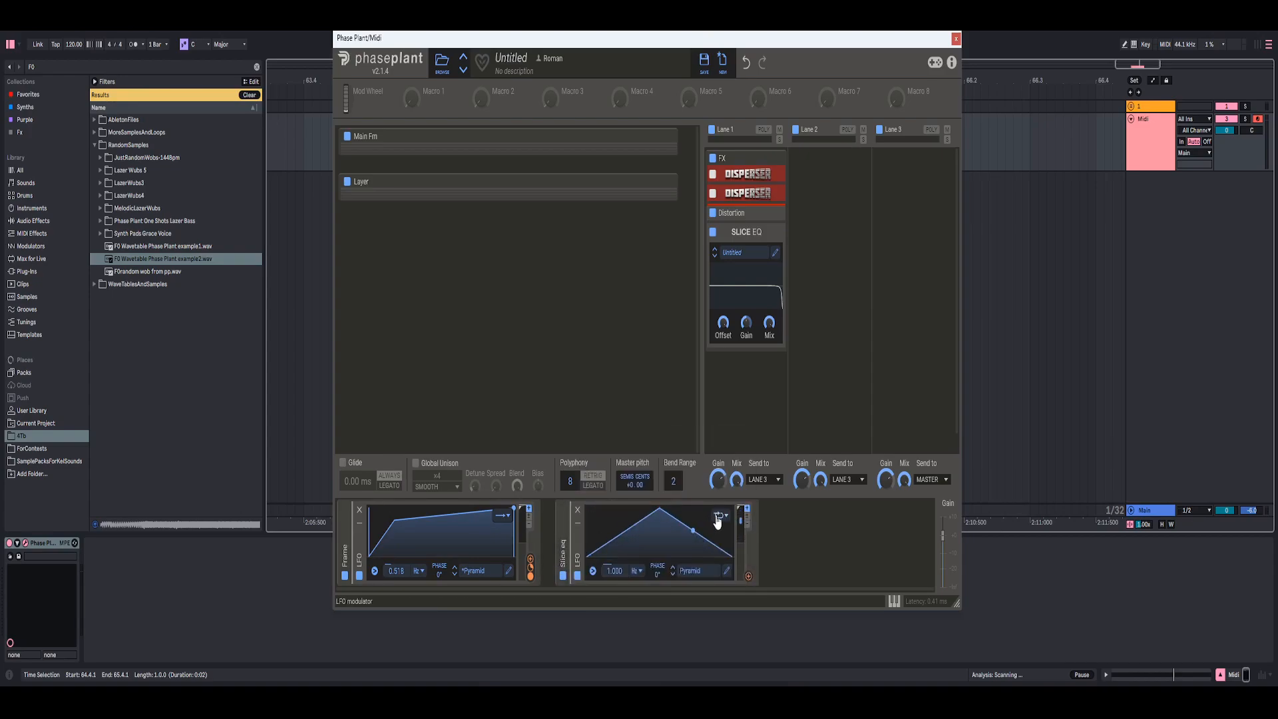
{"action": "left_click", "coordinate": [718, 516]}
{"action": "left_click", "coordinate": [740, 516]}
{"action": "left_click", "coordinate": [728, 573]}
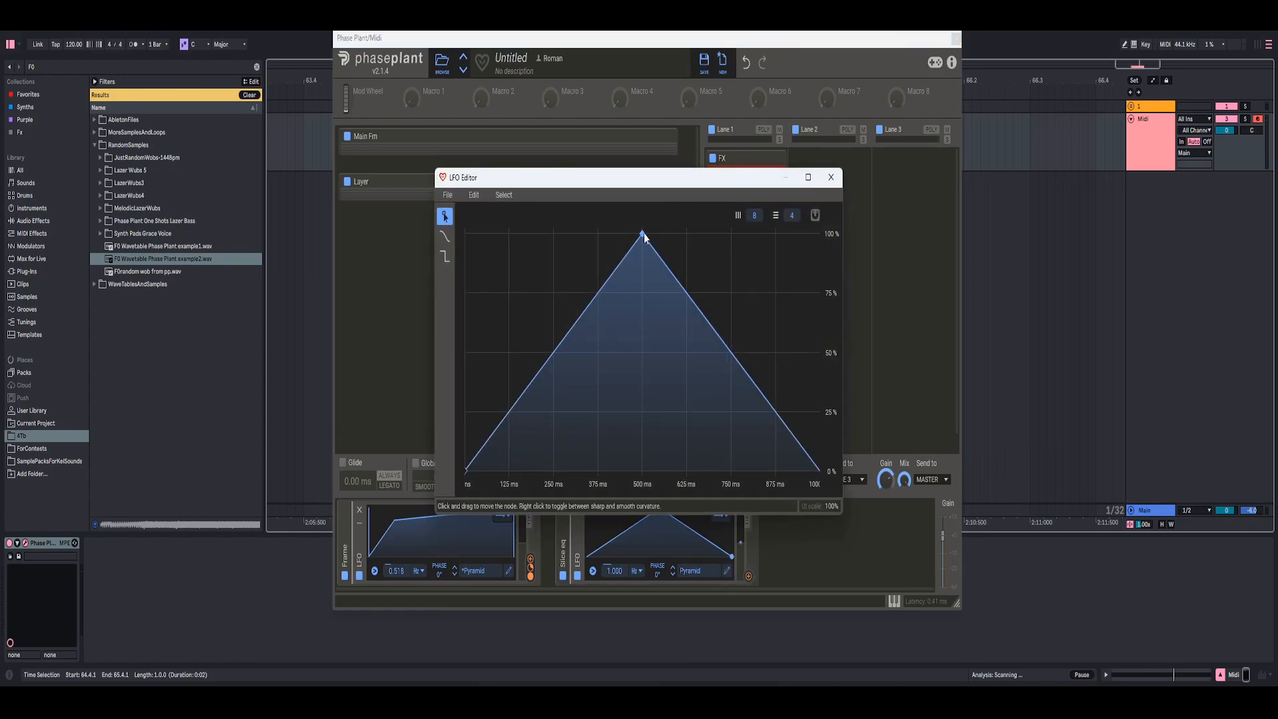
{"action": "left_click_drag", "start_coordinate": [512, 225], "coordinate": [465, 228]}
{"action": "left_click", "coordinate": [830, 178]}
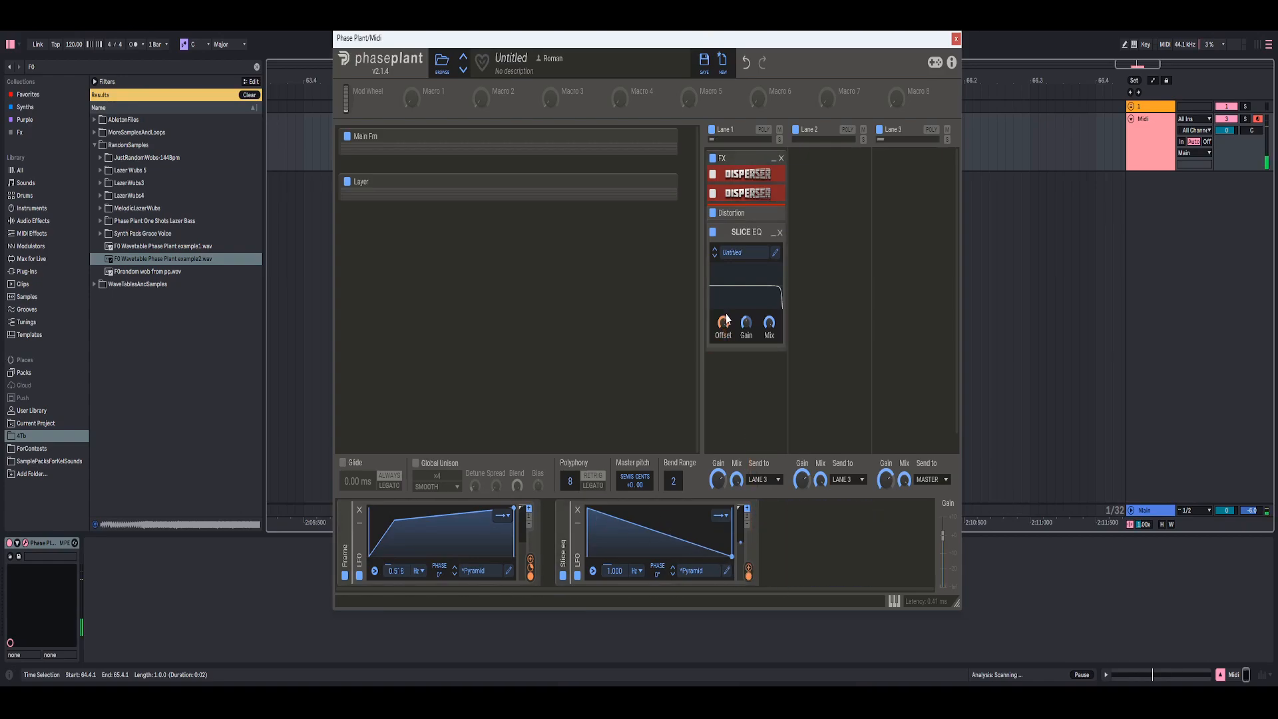
Modulate the Slice EQ's Offset with the new LFO, lower the Offset to its minimum, and set the LFO rate to 0.500 Hz.
{"action": "left_click_drag", "start_coordinate": [748, 576], "coordinate": [723, 326]}
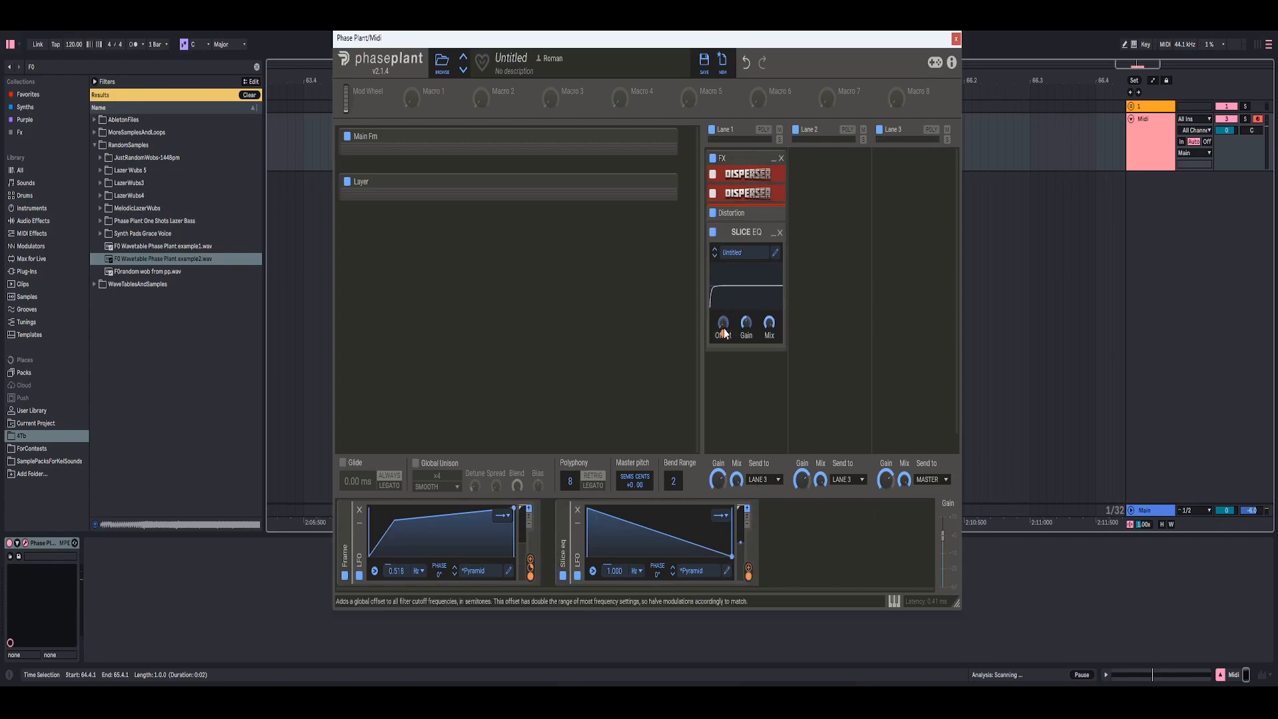
{"action": "mouse_move", "coordinate": [723, 333]}
{"action": "left_mouse_down"}
{"action": "mouse_move", "coordinate": [723, 403]}
{"action": "mouse_move", "coordinate": [724, 333]}
{"action": "left_mouse_up"}
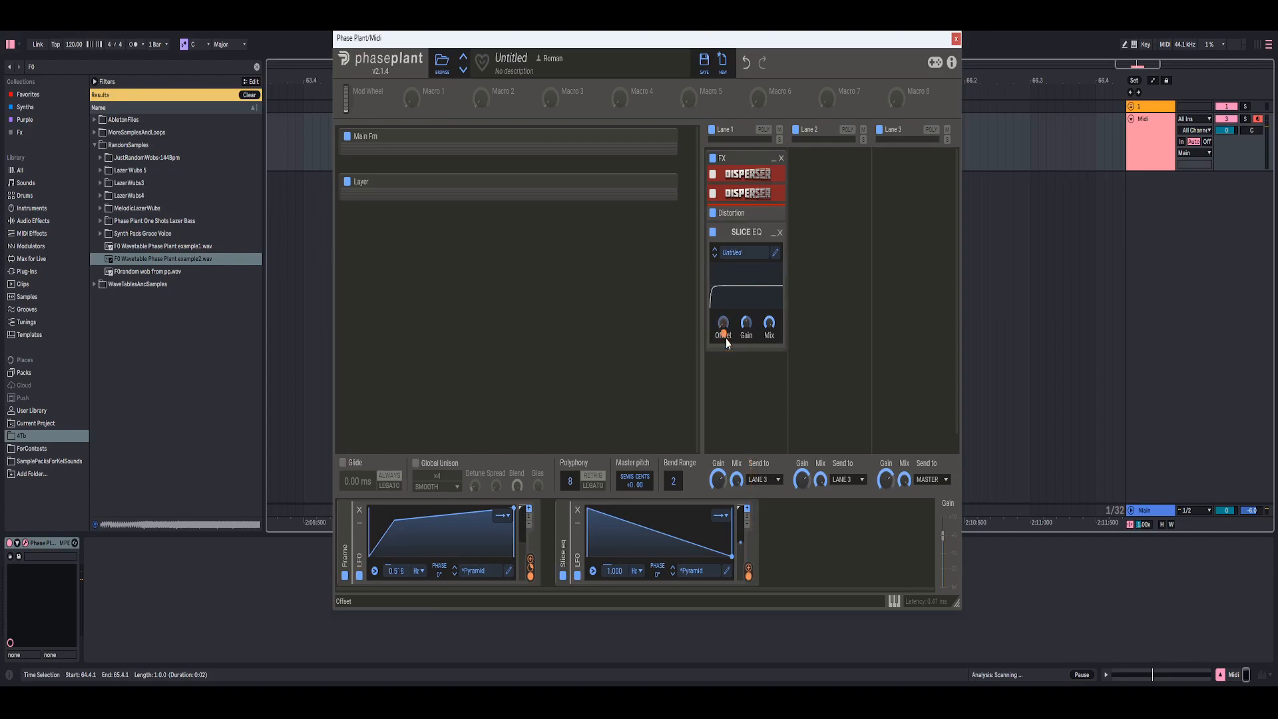
{"action": "mouse_move", "coordinate": [726, 338]}
{"action": "left_click_drag", "start_coordinate": [615, 570], "coordinate": [614, 568]}
{"action": "double_click", "coordinate": [615, 571]}
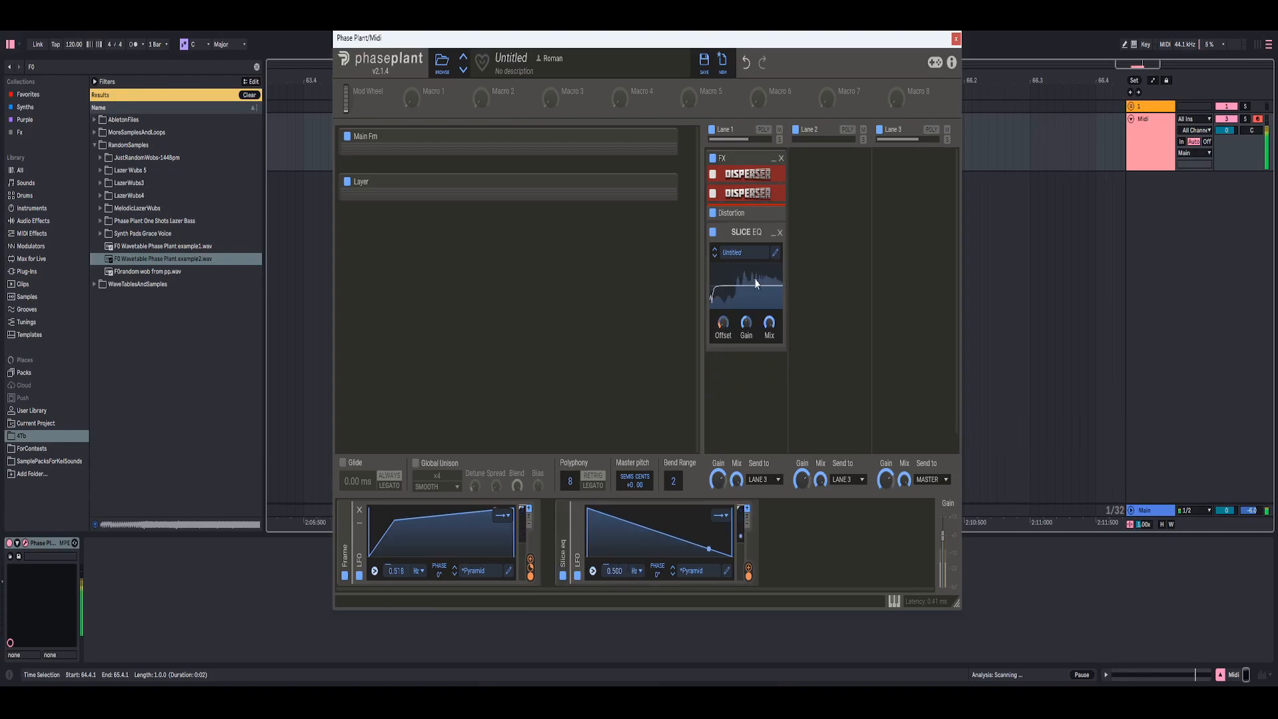
Minimize the Slice EQ and the FX group, and add a new effects group named "Cutoff" below them in Lane 1.
{"action": "left_click", "coordinate": [773, 232]}
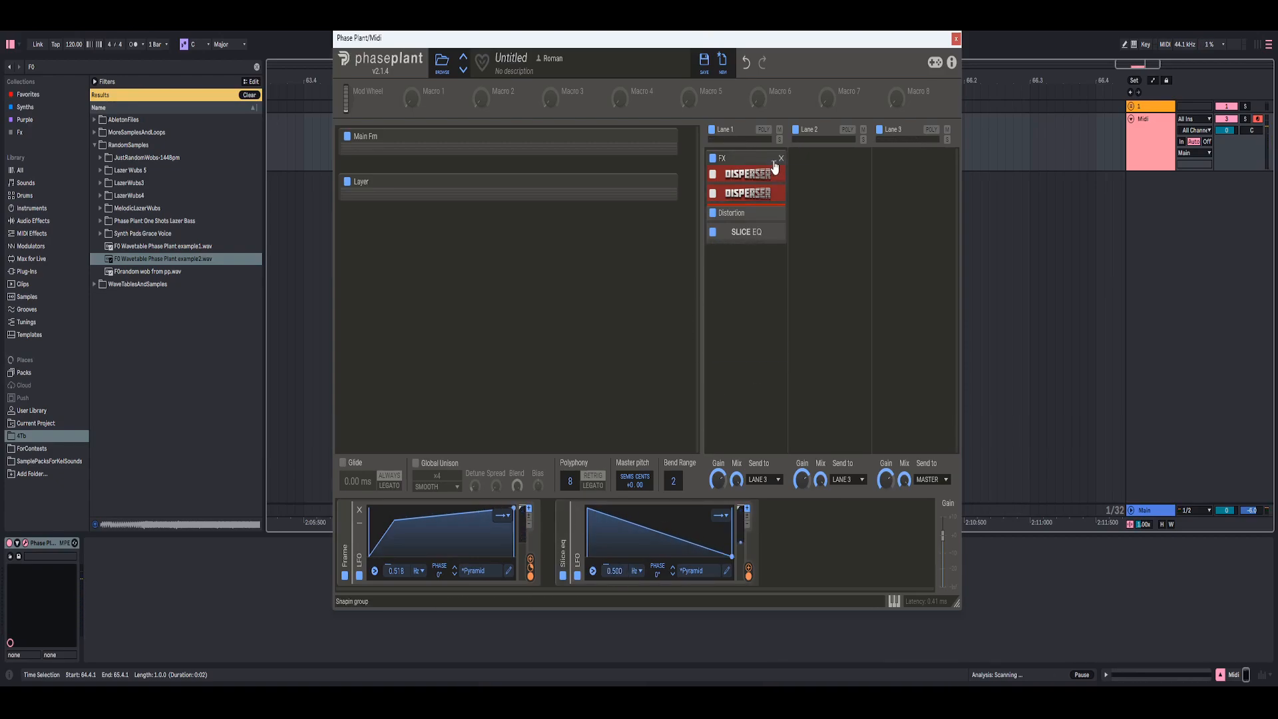
{"action": "left_click", "coordinate": [774, 158]}
{"action": "left_click", "coordinate": [753, 247]}
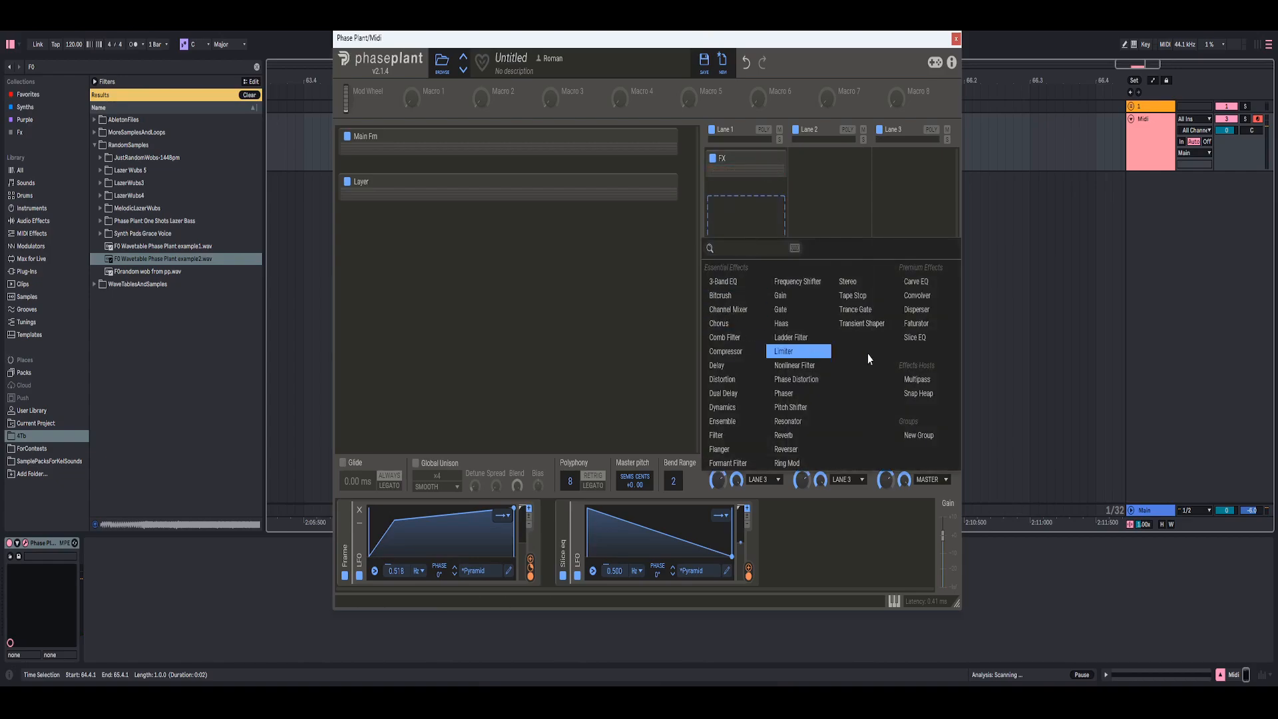
{"action": "left_click", "coordinate": [935, 438]}
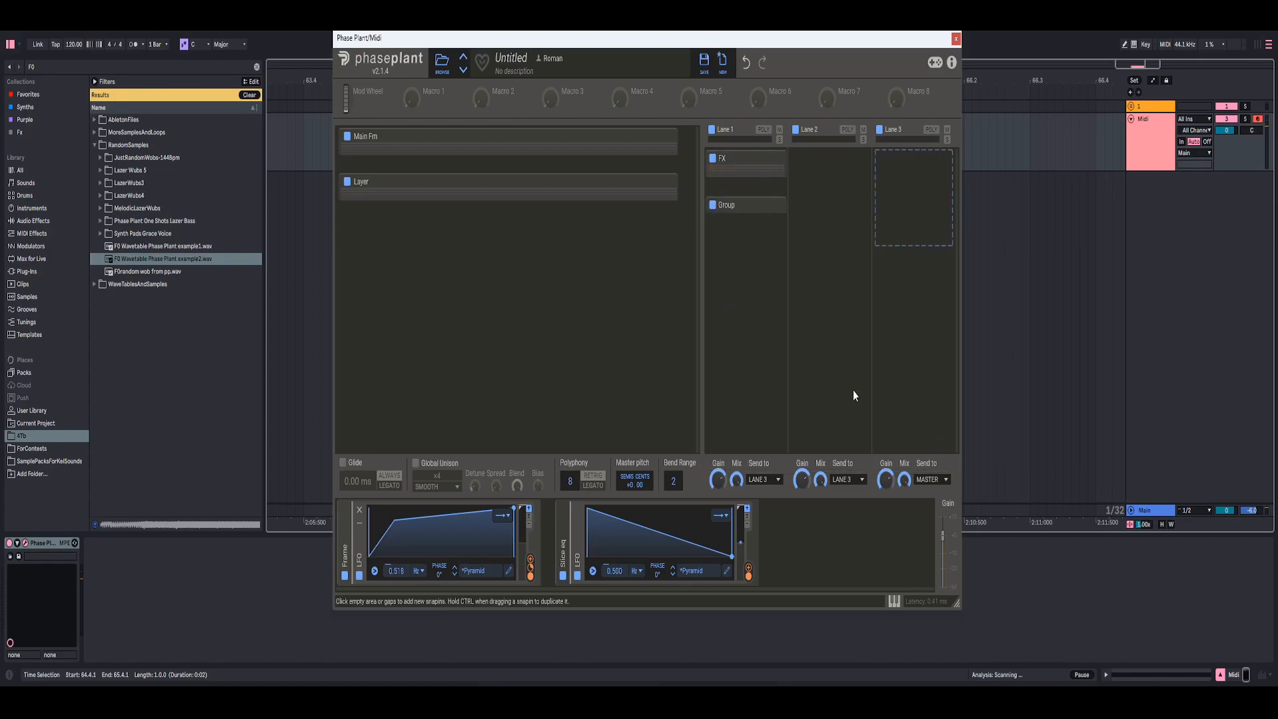
{"action": "double_click", "coordinate": [730, 205]}
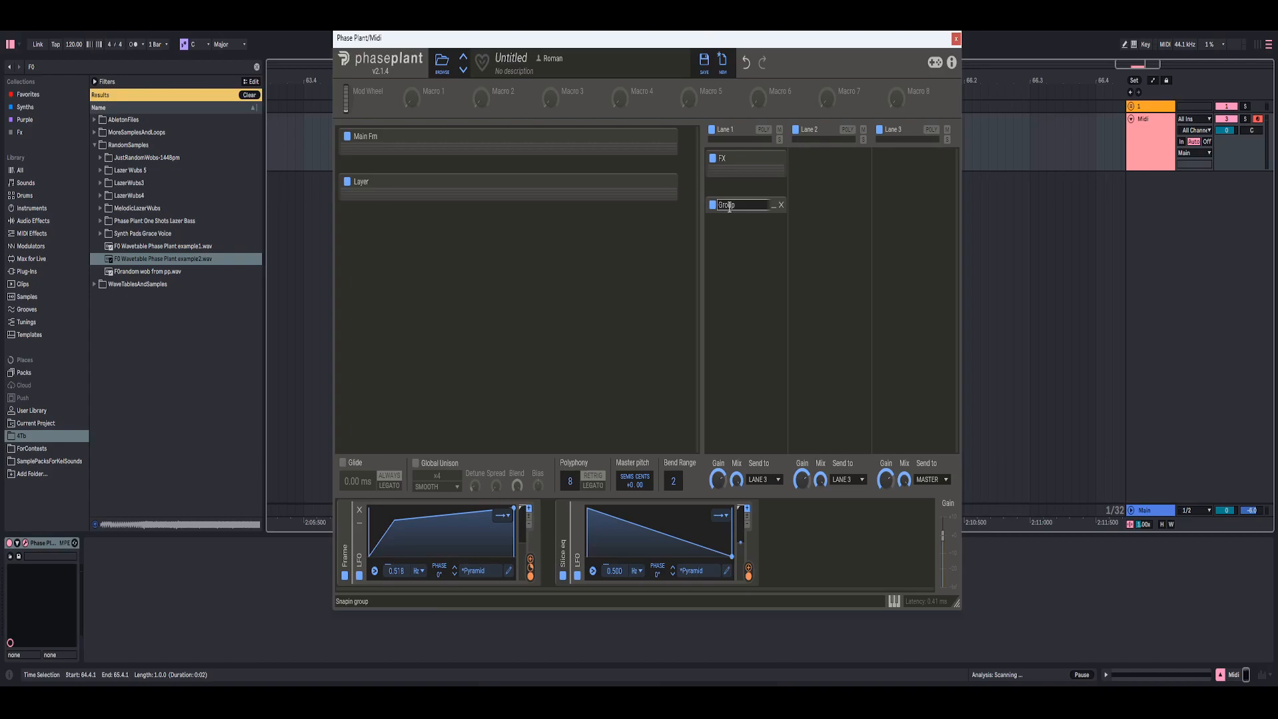
{"action": "type", "text": "Cutoff"}
{"action": "key", "text": "Return"}
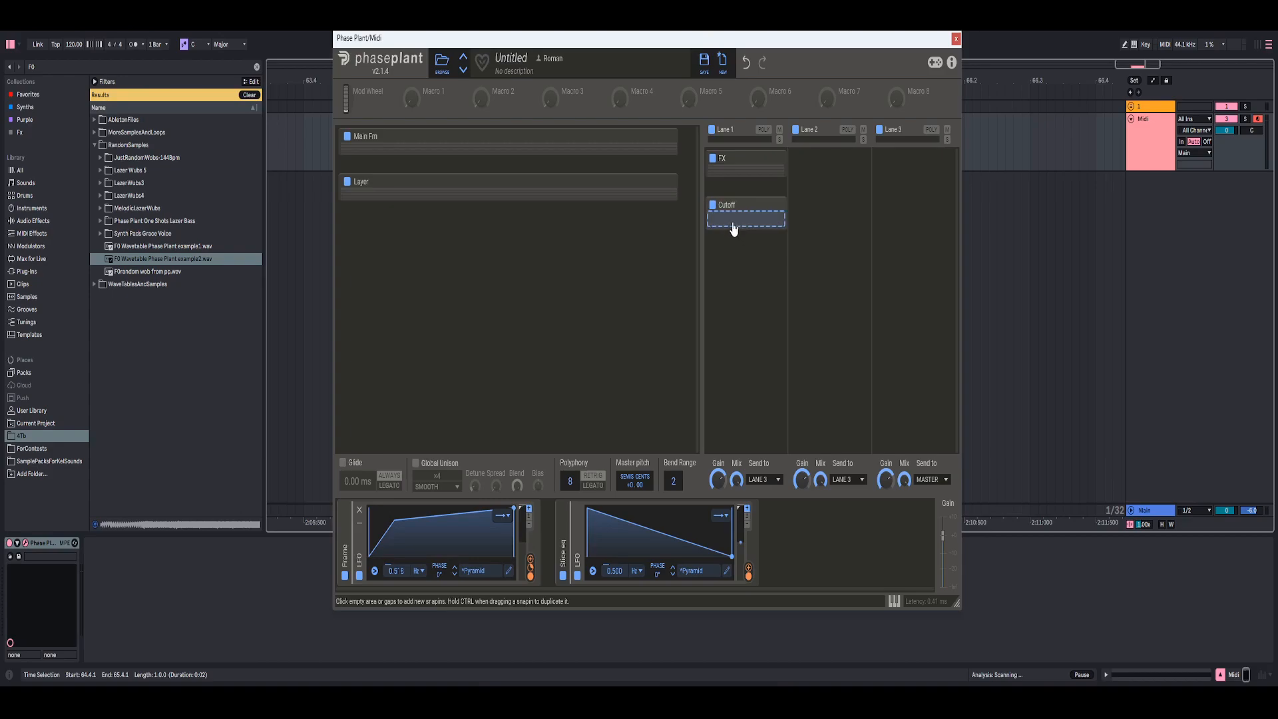
Add a high-pass Filter to the Cutoff effects group in Lane 1 and set its cutoff to 220 Hz.
{"action": "left_click", "coordinate": [732, 222]}
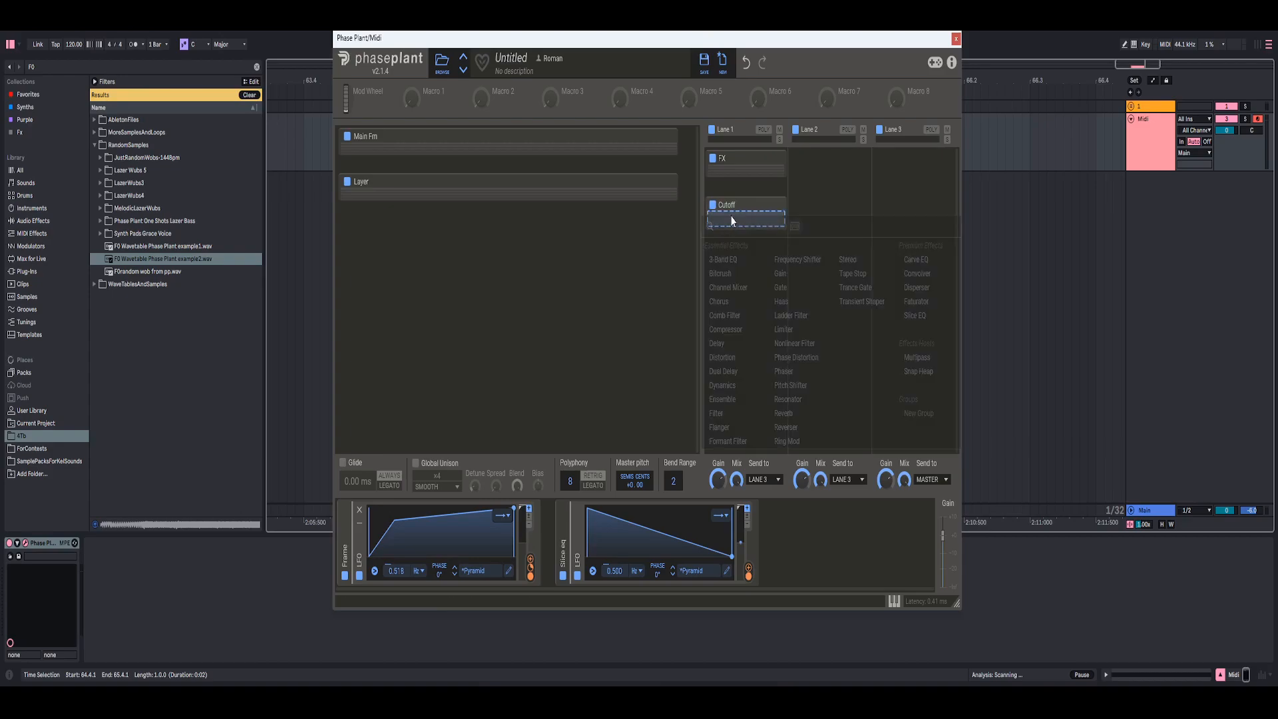
{"action": "left_click", "coordinate": [718, 413]}
{"action": "left_click", "coordinate": [722, 321]}
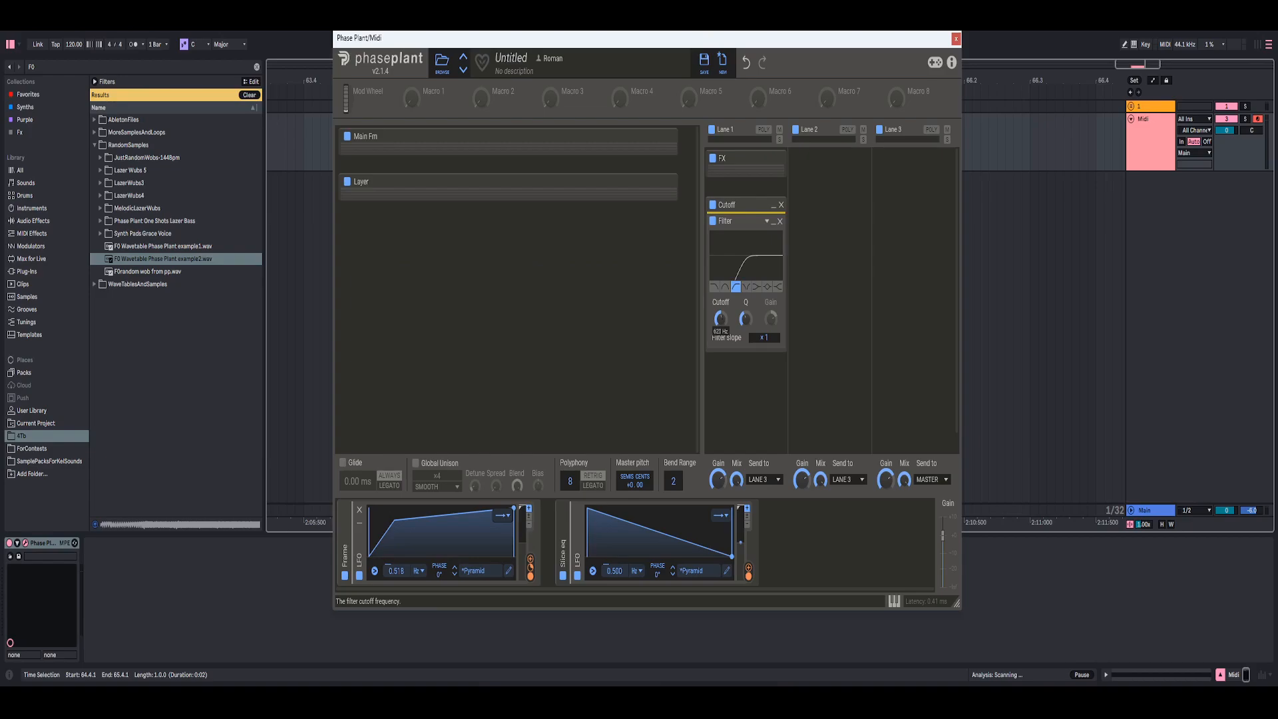
{"action": "right_click", "coordinate": [722, 321]}
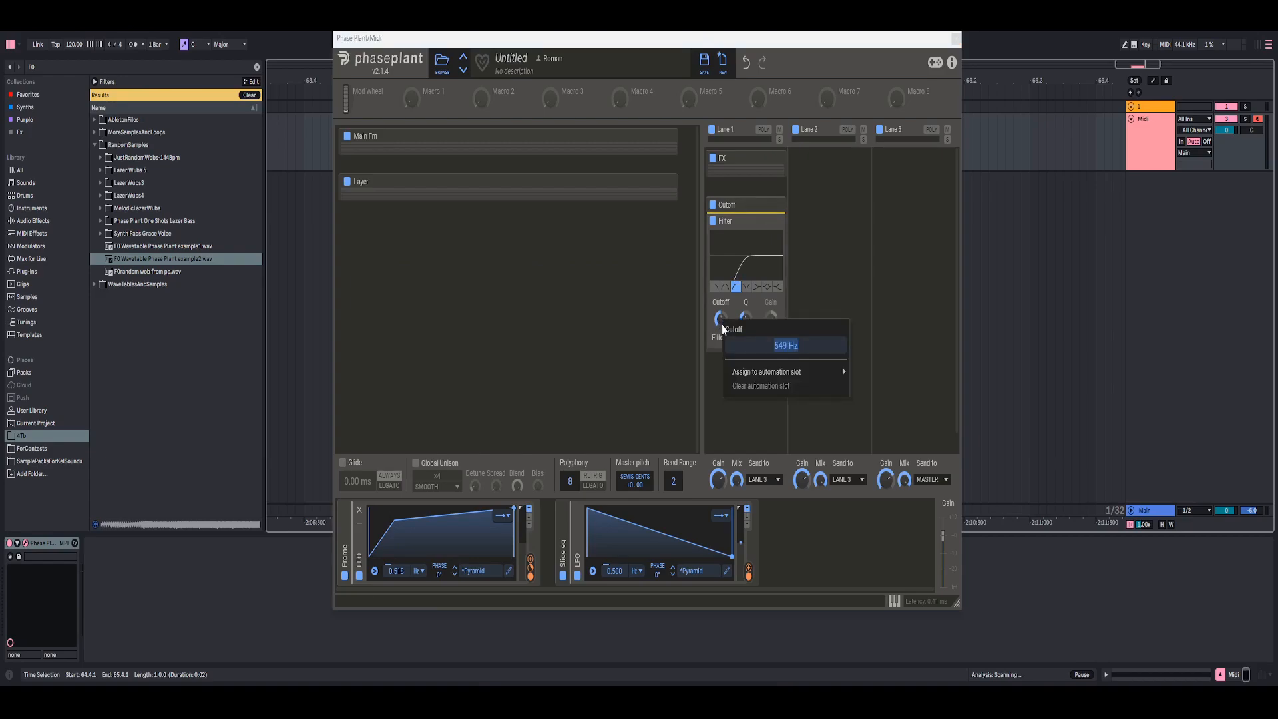
{"action": "type", "text": "220"}
{"action": "key", "text": "Return"}
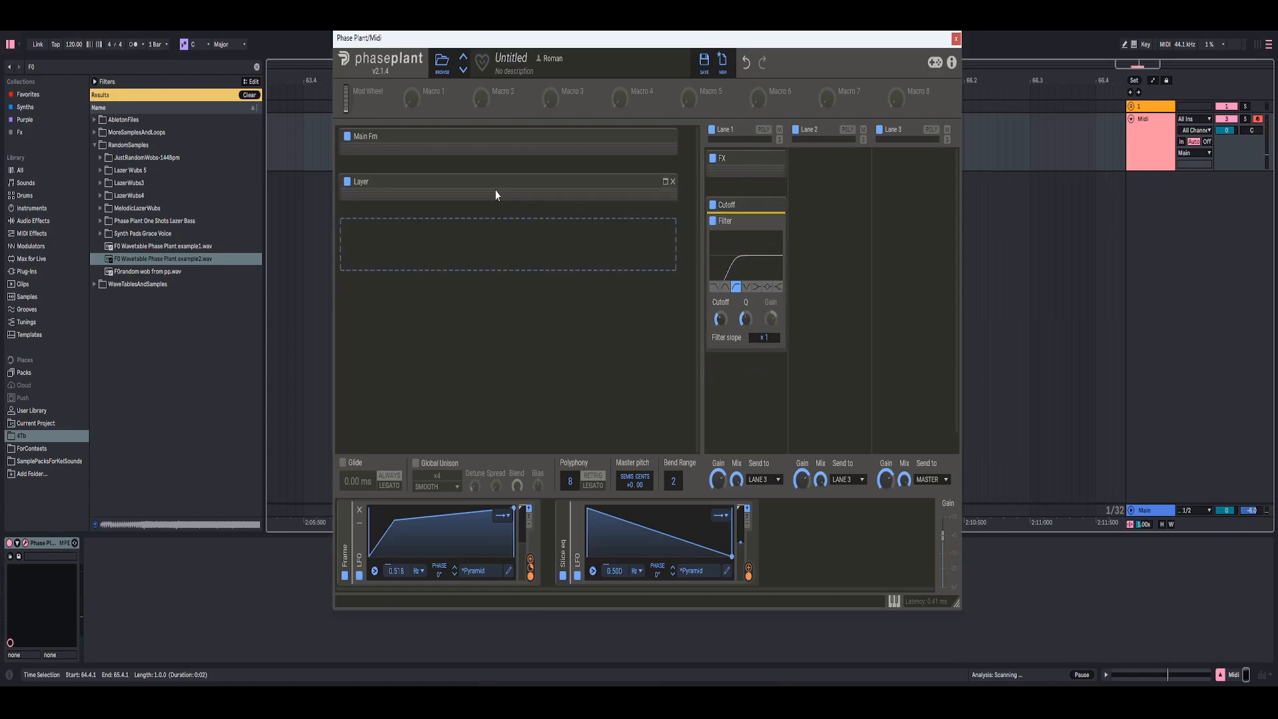
Minimize the Cutoff effects group and rename it "cutoff 220".
{"action": "double_click", "coordinate": [725, 204]}
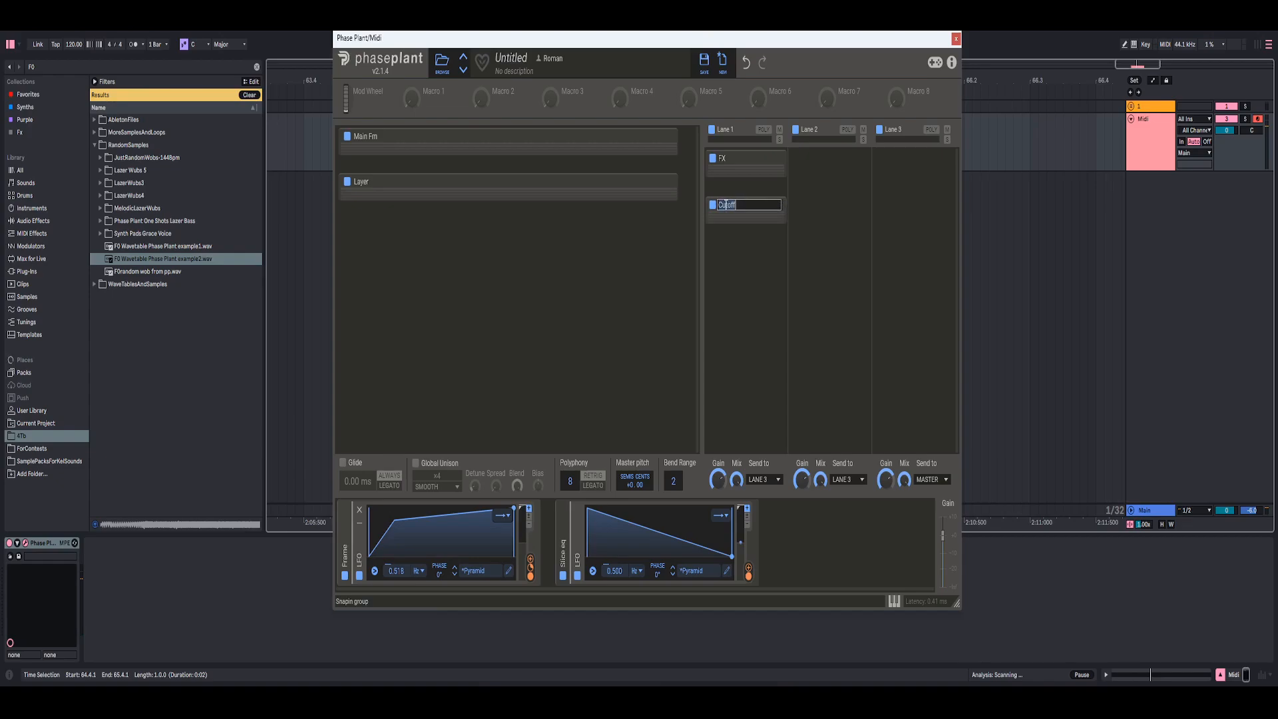
{"action": "type", "text": "cuto"}
{"action": "key", "text": "Return"}
{"action": "double_click", "coordinate": [365, 136]}
{"action": "key", "text": "Return"}
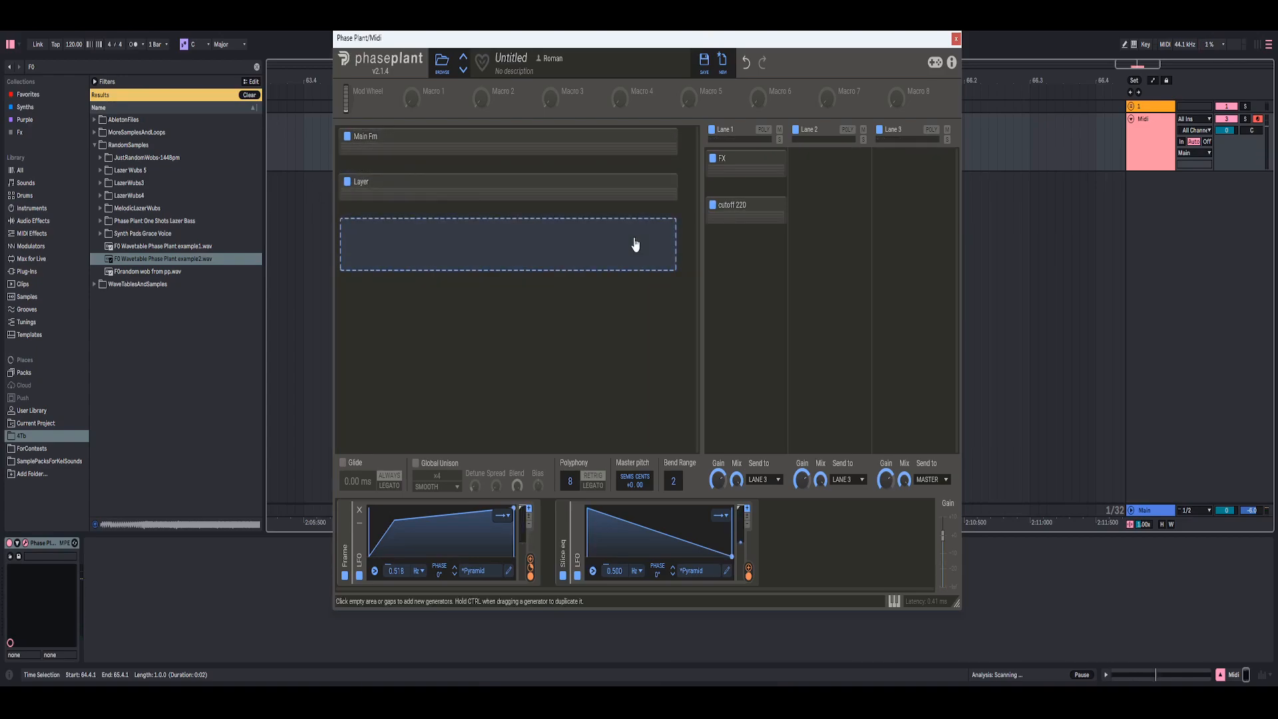
Add a new generator group below the Layer group and name it "Sub".
{"action": "left_click", "coordinate": [567, 266]}
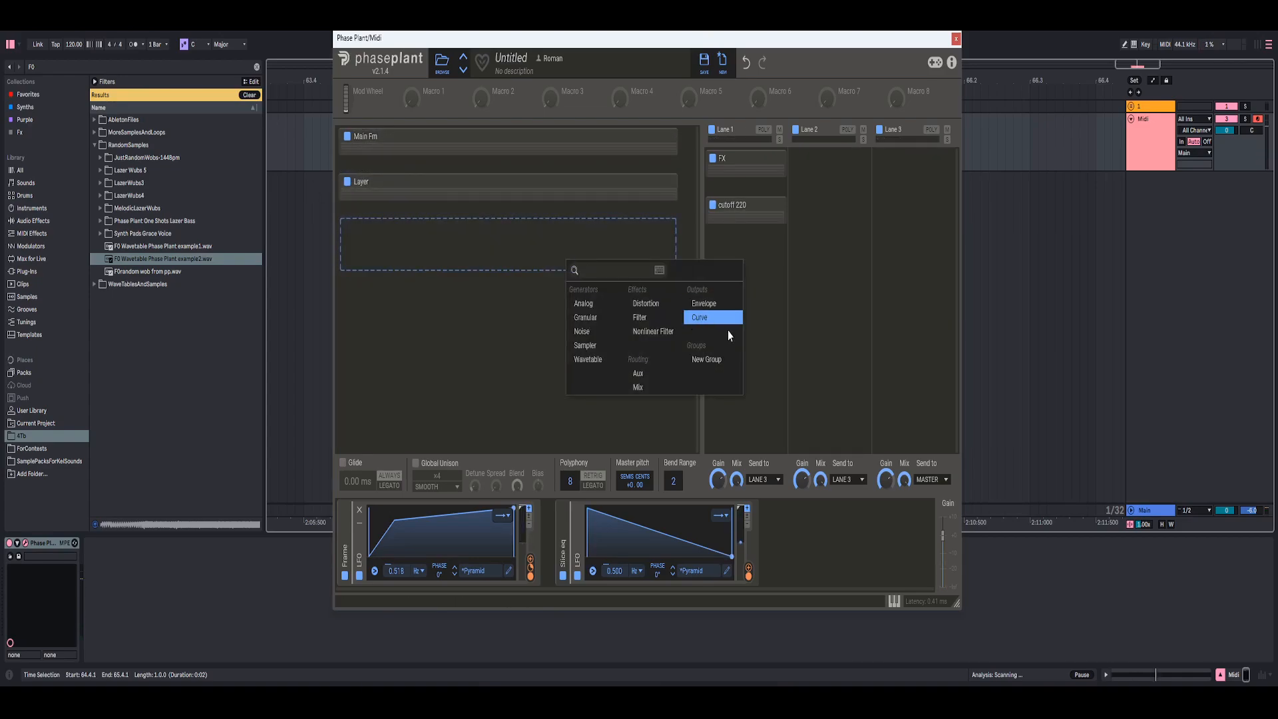
{"action": "left_click", "coordinate": [697, 370]}
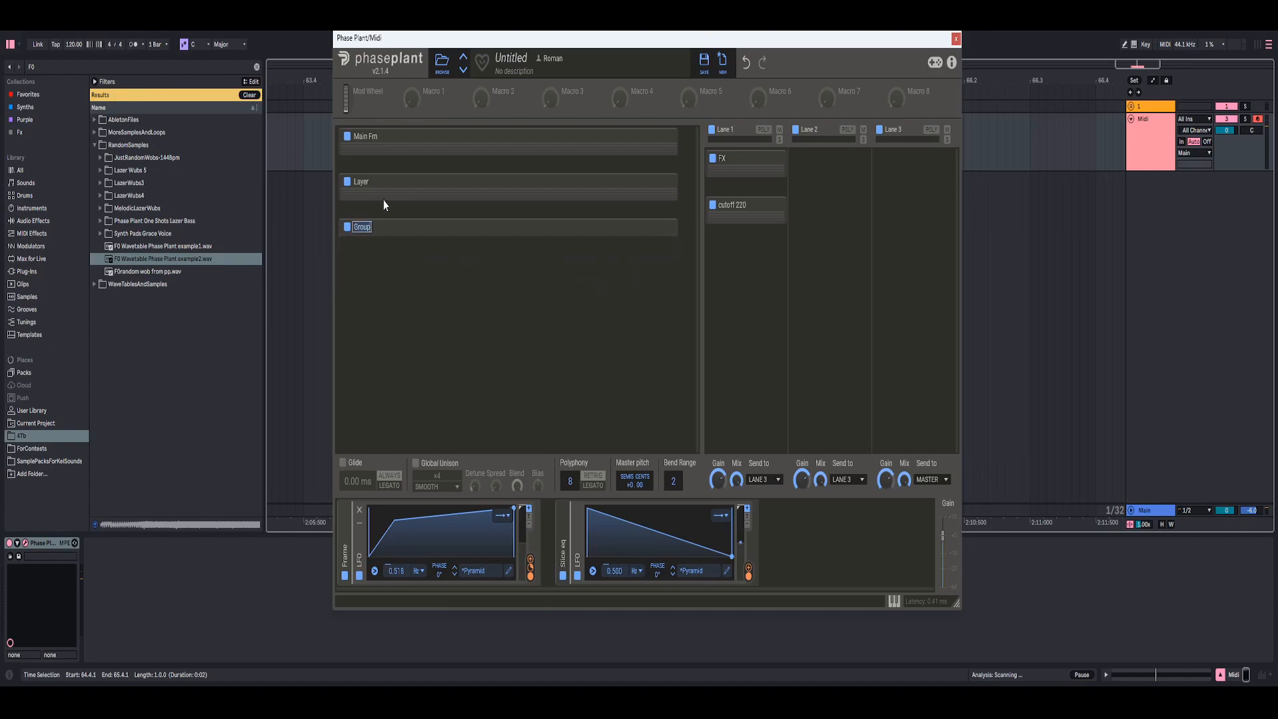
{"action": "type", "text": "Sub"}
{"action": "key", "text": "Return"}
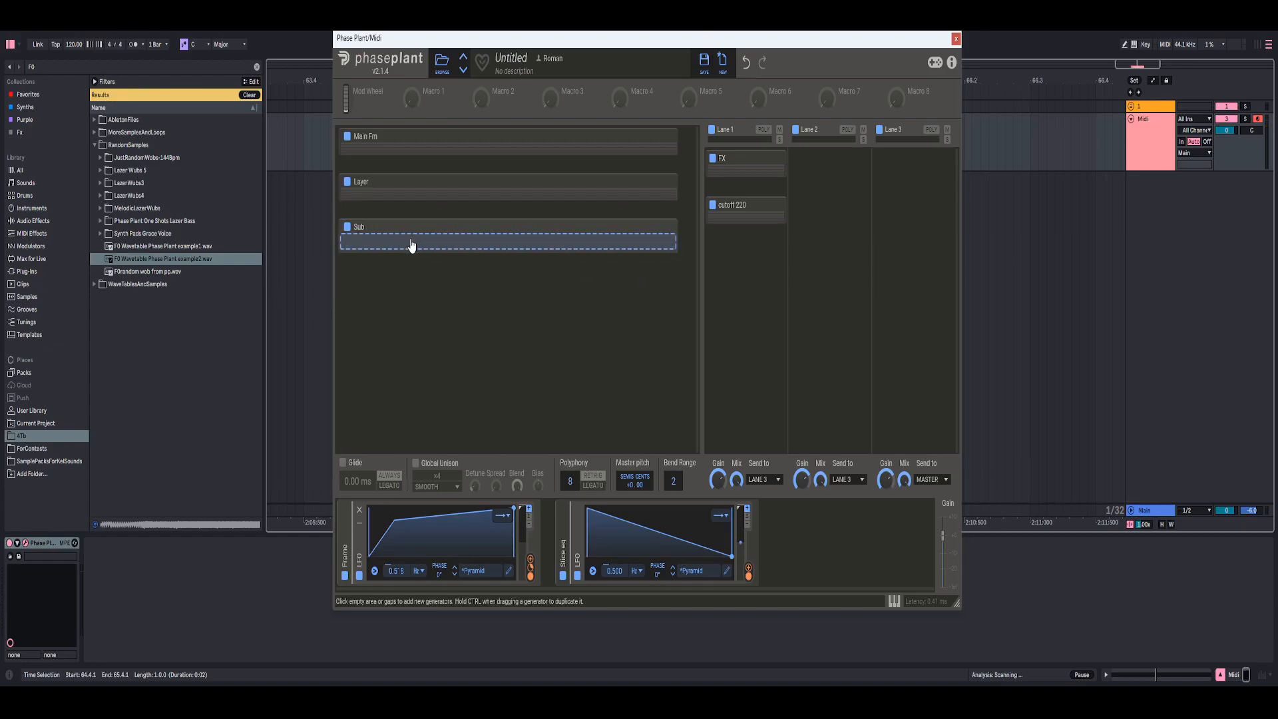
Add an Analog oscillator to the Sub group and switch it to a square wave.
{"action": "left_click", "coordinate": [414, 248]}
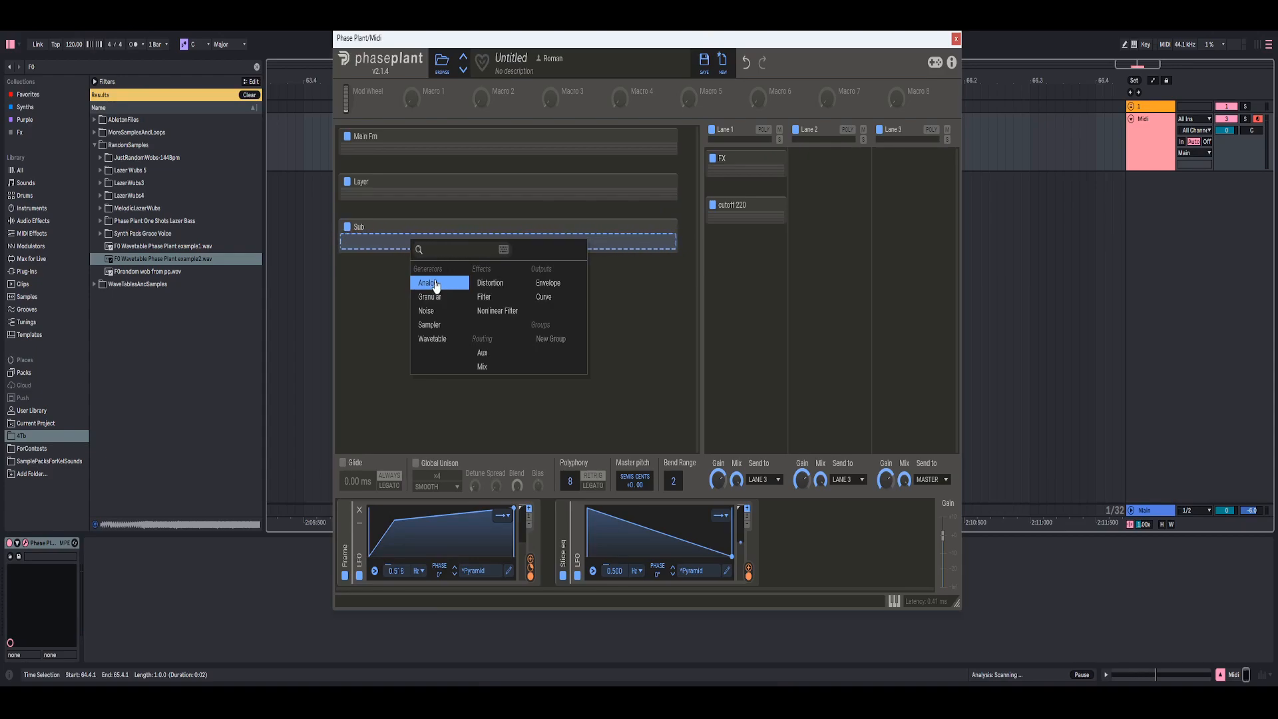
{"action": "left_click", "coordinate": [436, 284]}
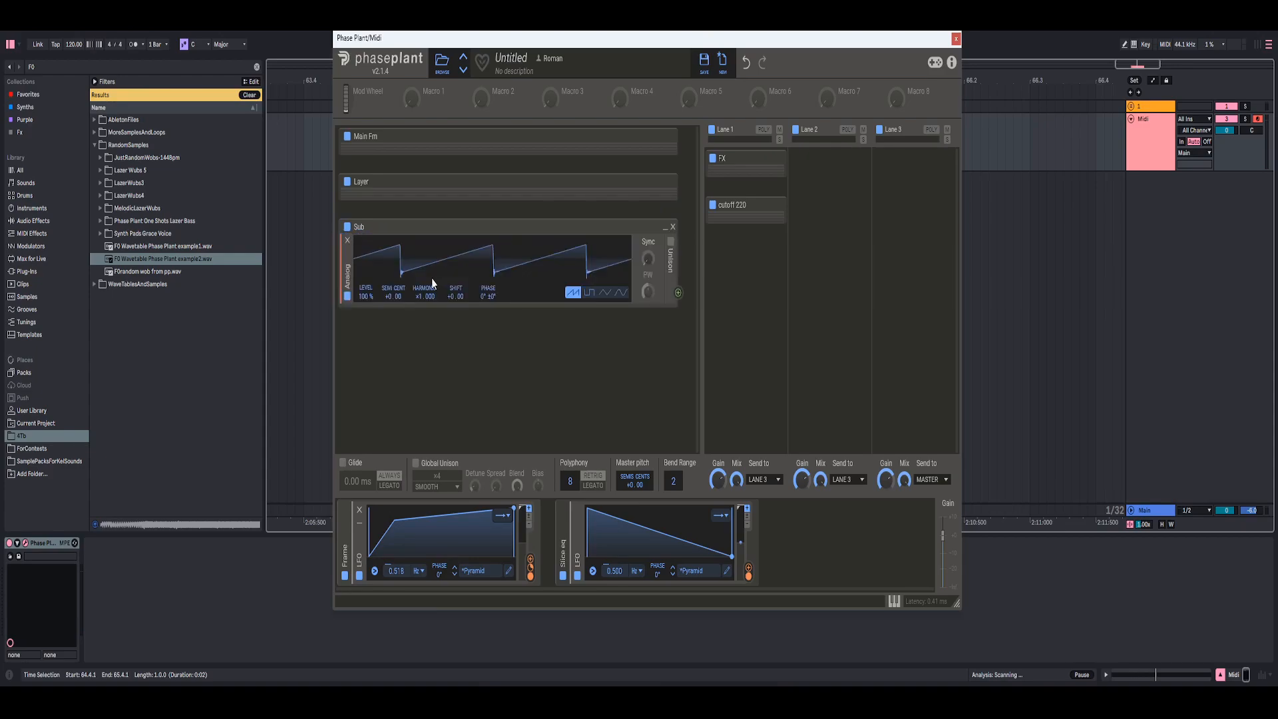
{"action": "left_click", "coordinate": [592, 296]}
Add a Filter below the Analog oscillator in the Sub group and set its cutoff to 150 Hz.
{"action": "left_click", "coordinate": [622, 313]}
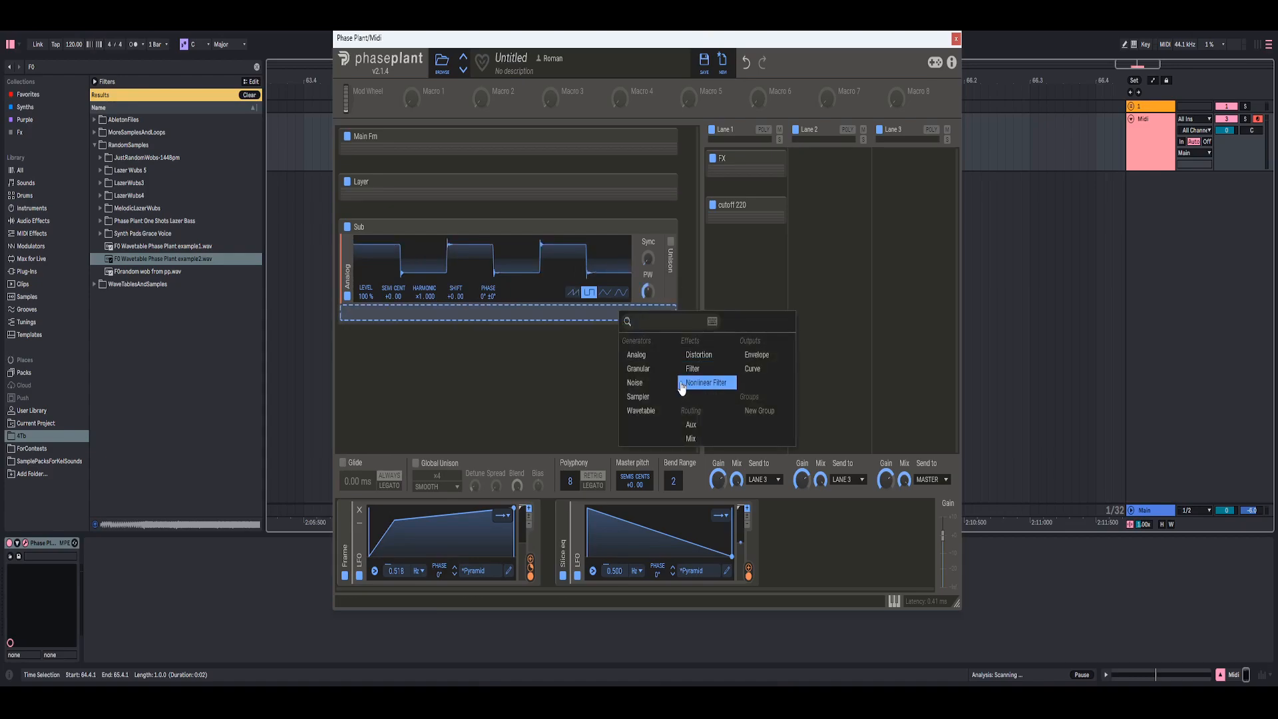
{"action": "left_click", "coordinate": [693, 370]}
{"action": "right_click", "coordinate": [592, 340]}
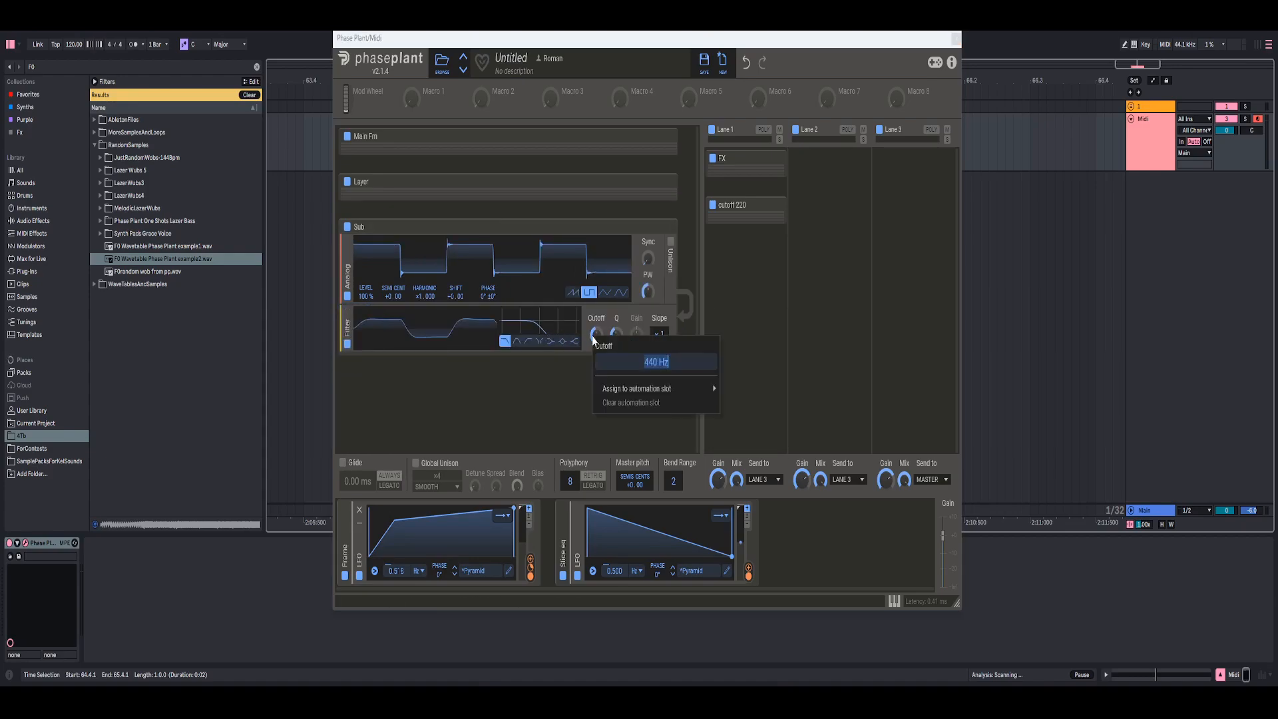
{"action": "type", "text": "150"}
{"action": "key", "text": "Return"}
Add an Envelope output to the Sub group and send it to Lane 3.
{"action": "left_click", "coordinate": [610, 362]}
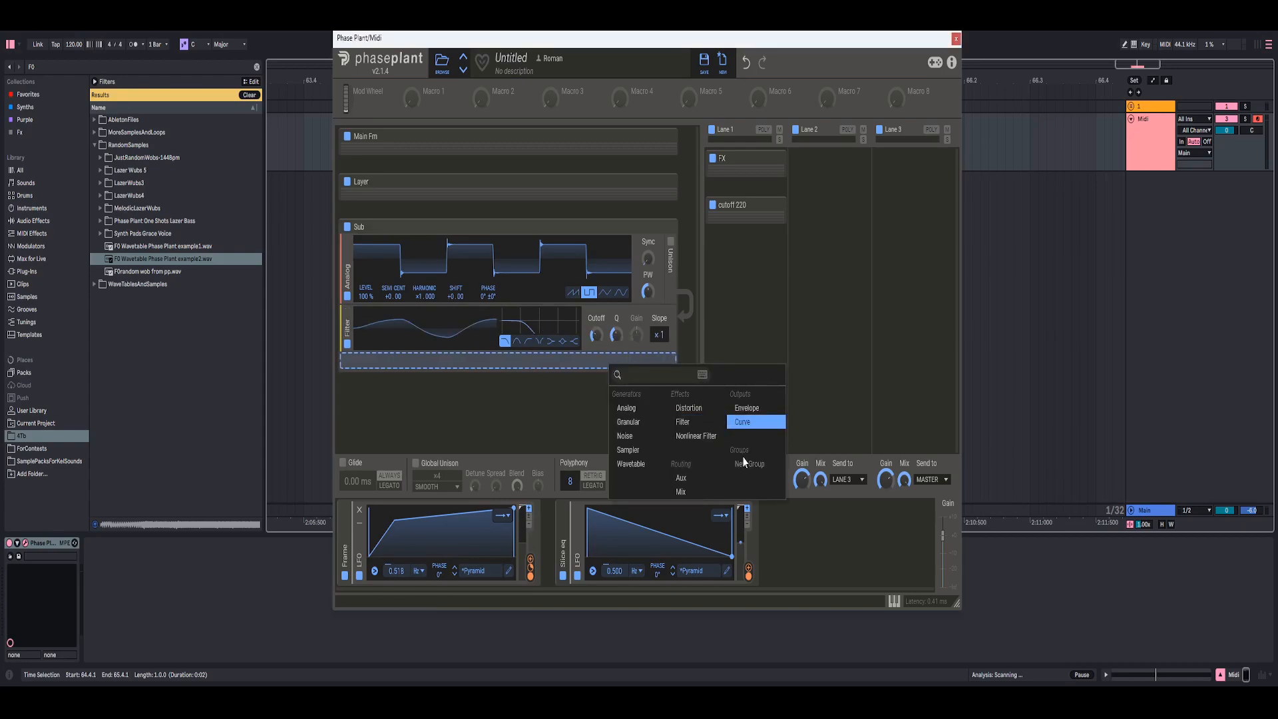
{"action": "left_click", "coordinate": [747, 409]}
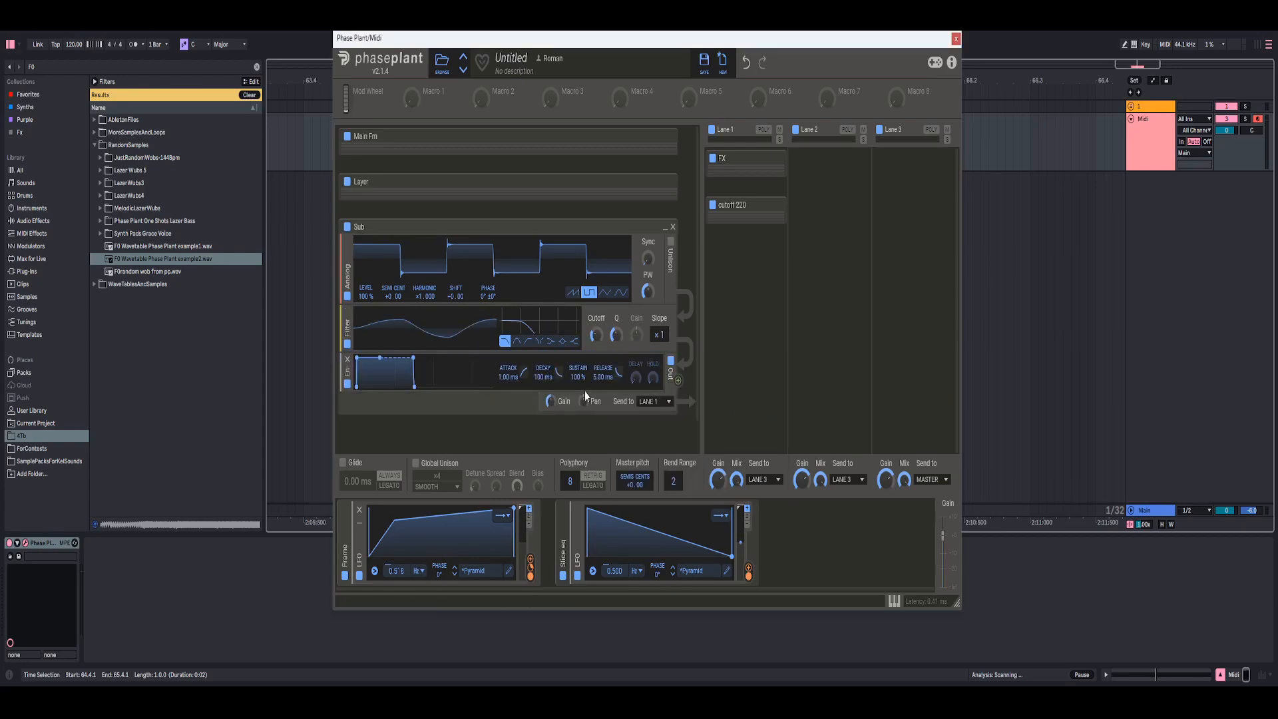
{"action": "left_click", "coordinate": [654, 403]}
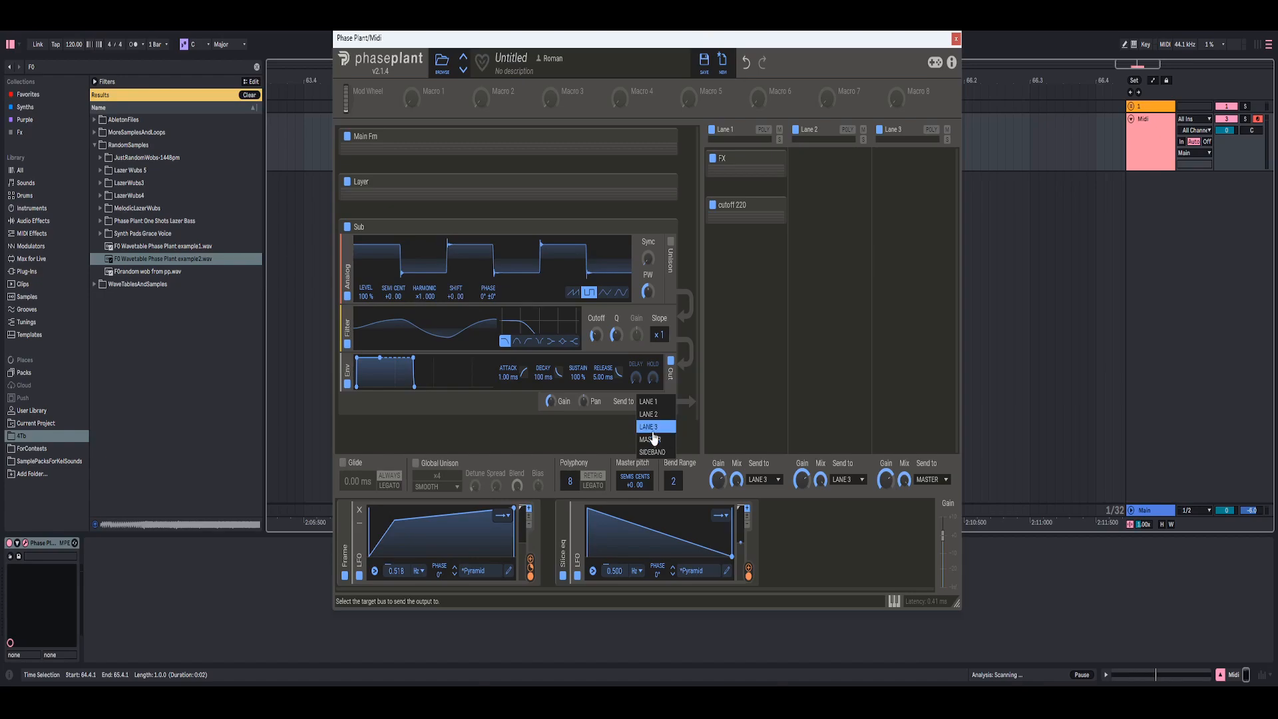
{"action": "left_click", "coordinate": [643, 427]}
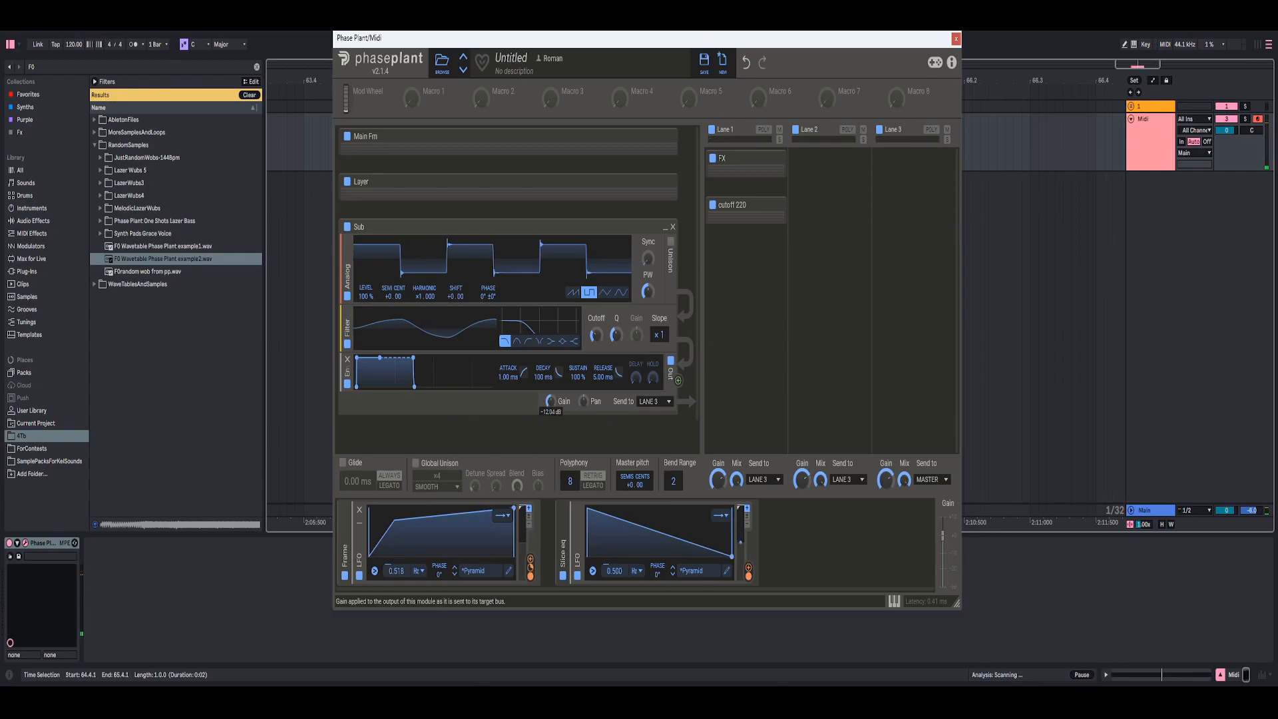
Set the gain of the Sub group's Envelope output to -14 dB.
{"action": "right_click", "coordinate": [549, 403]}
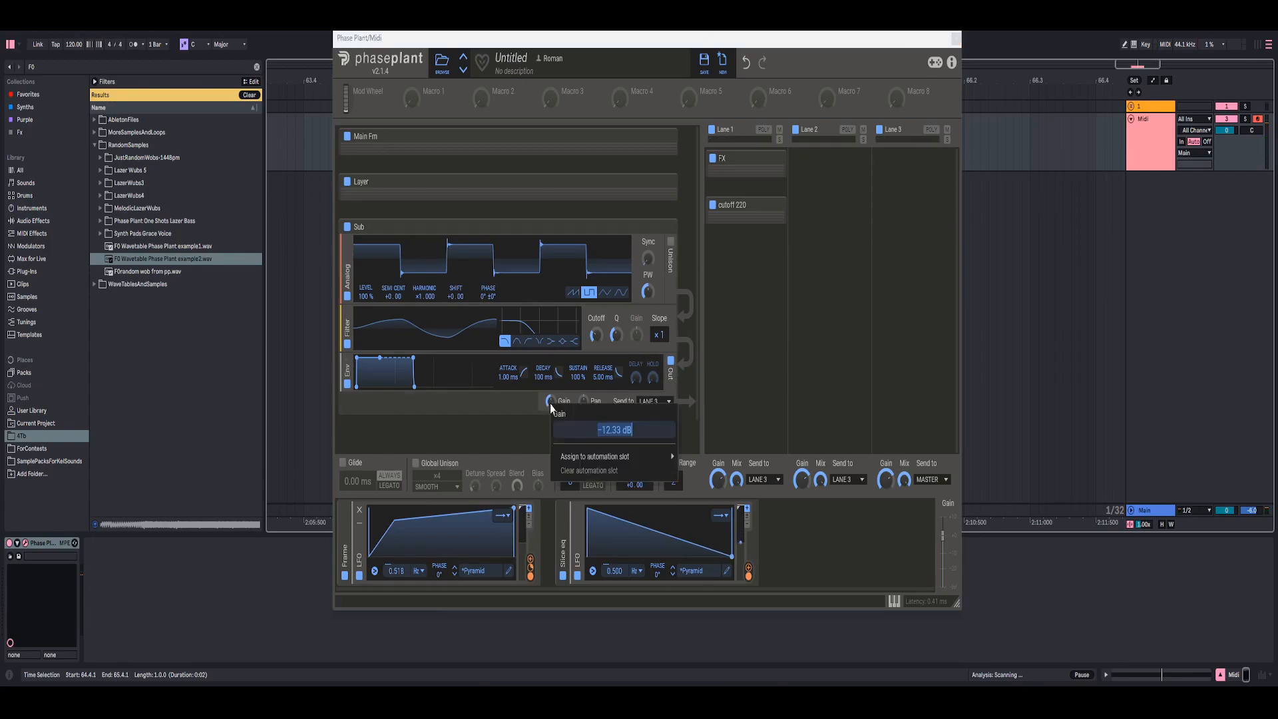
{"action": "type", "text": "-14"}
{"action": "key", "text": "Return"}
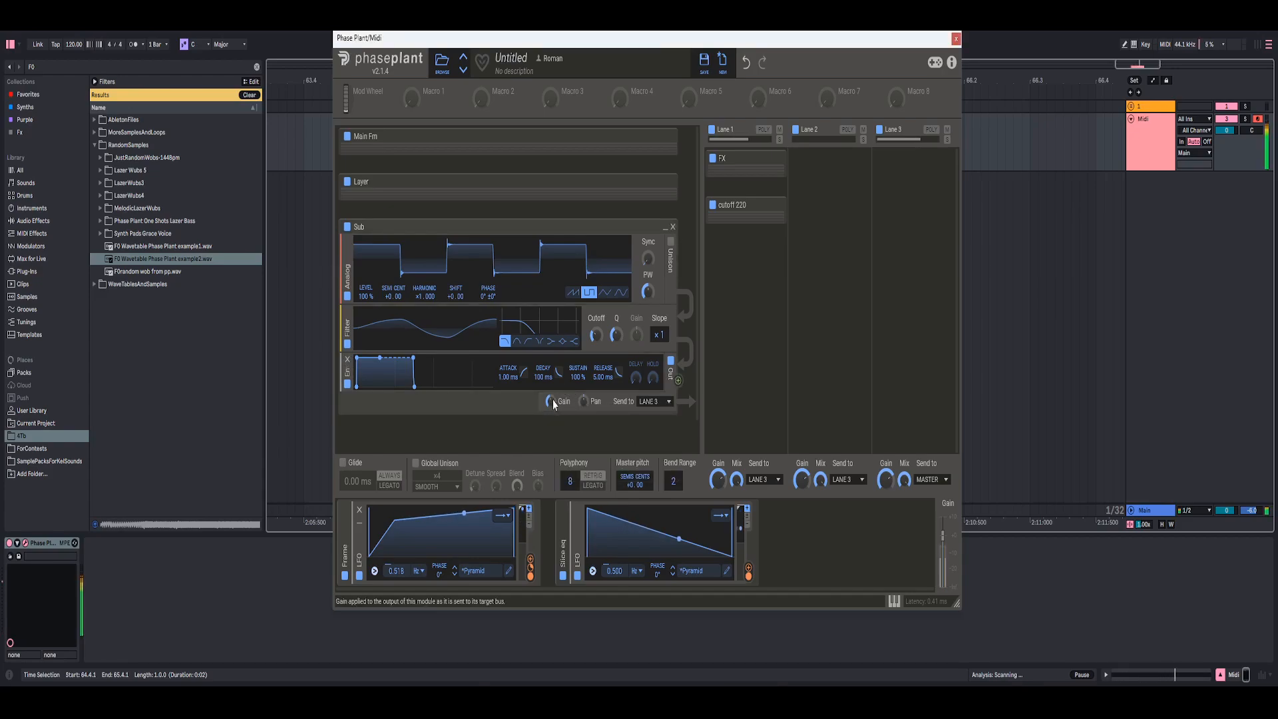
Add a new effects group in Lane 3 and name it "Final Processing".
{"action": "left_click", "coordinate": [889, 213]}
{"action": "left_click", "coordinate": [832, 186]}
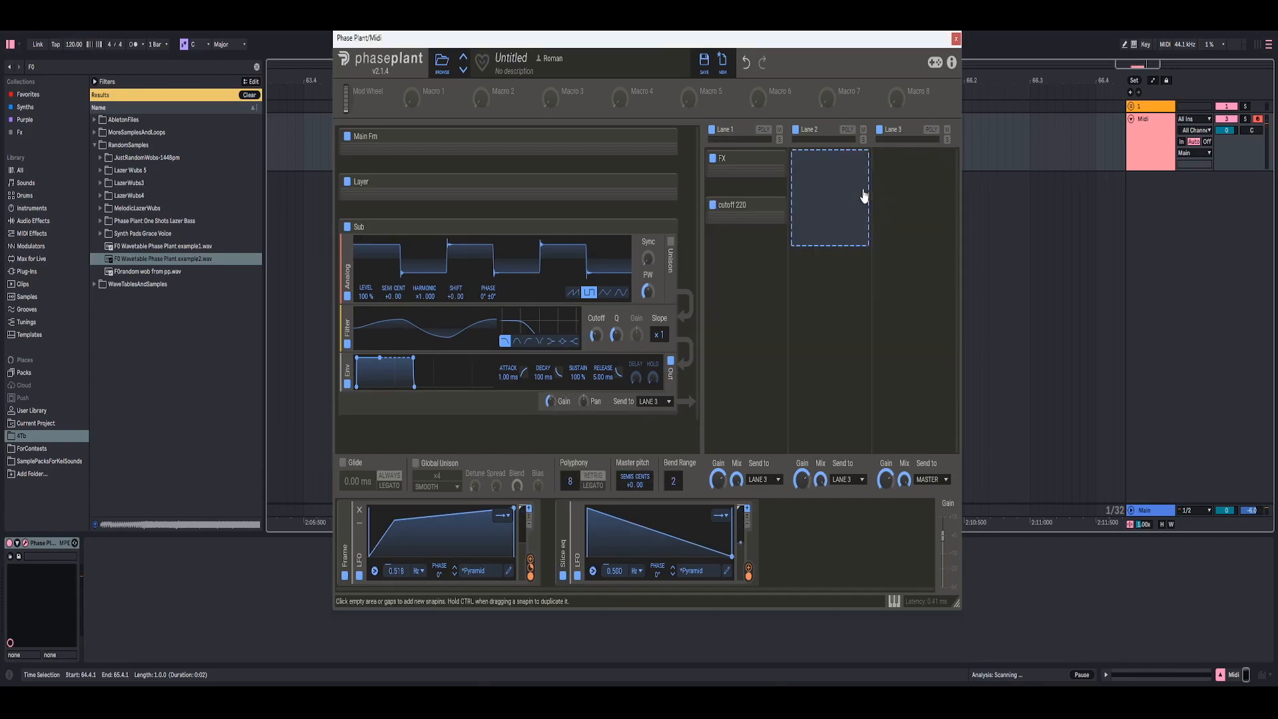
{"action": "left_click", "coordinate": [914, 181]}
{"action": "left_click", "coordinate": [905, 370]}
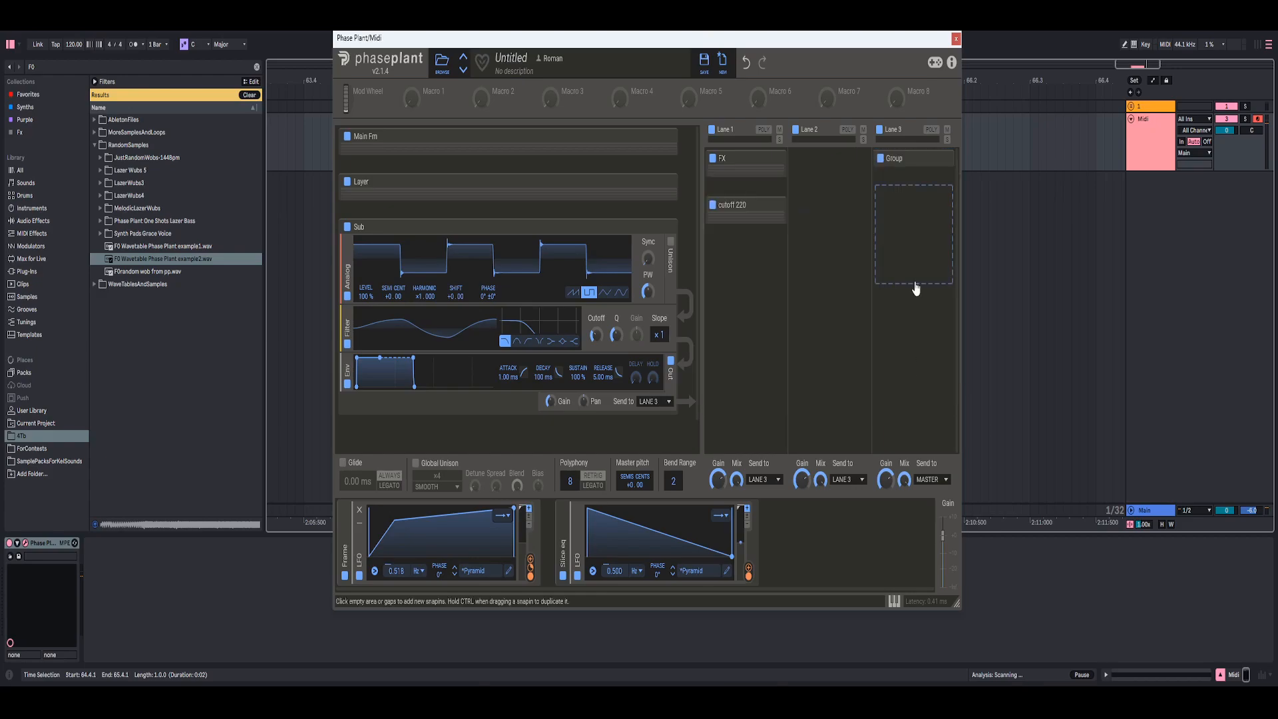
{"action": "double_click", "coordinate": [896, 158]}
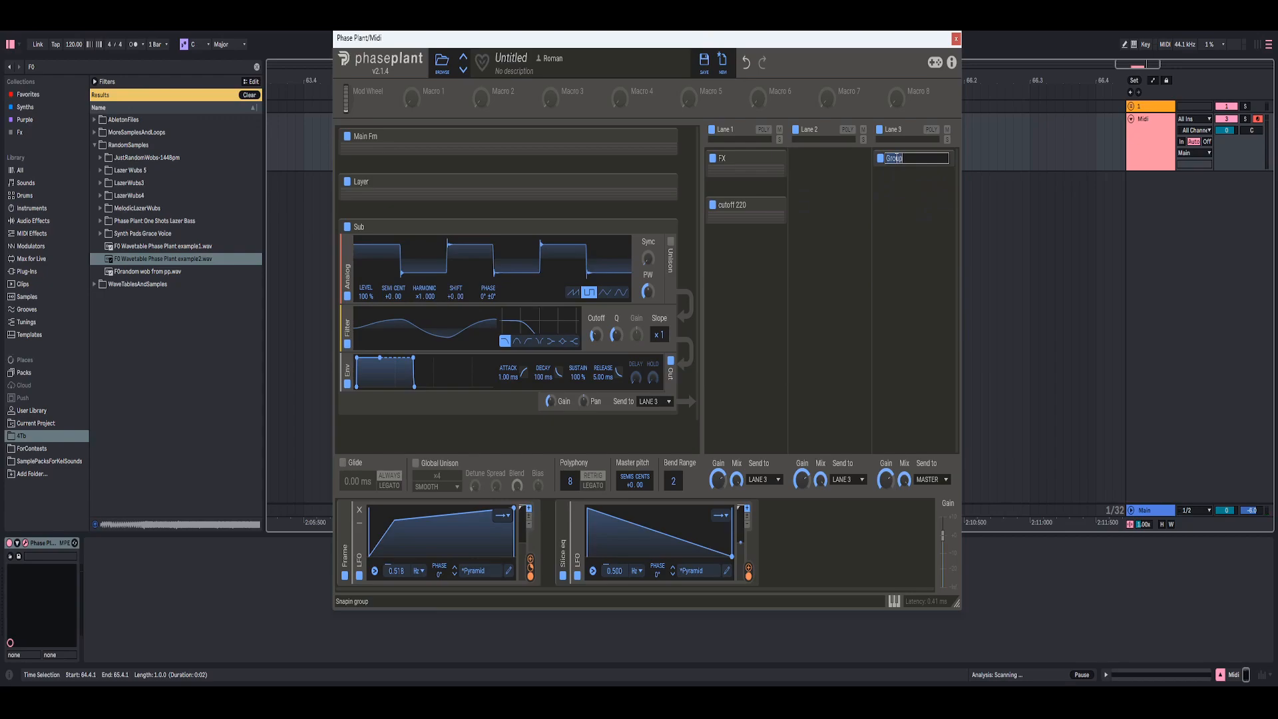
{"action": "type", "text": "Final Processing"}
{"action": "key", "text": "Return"}
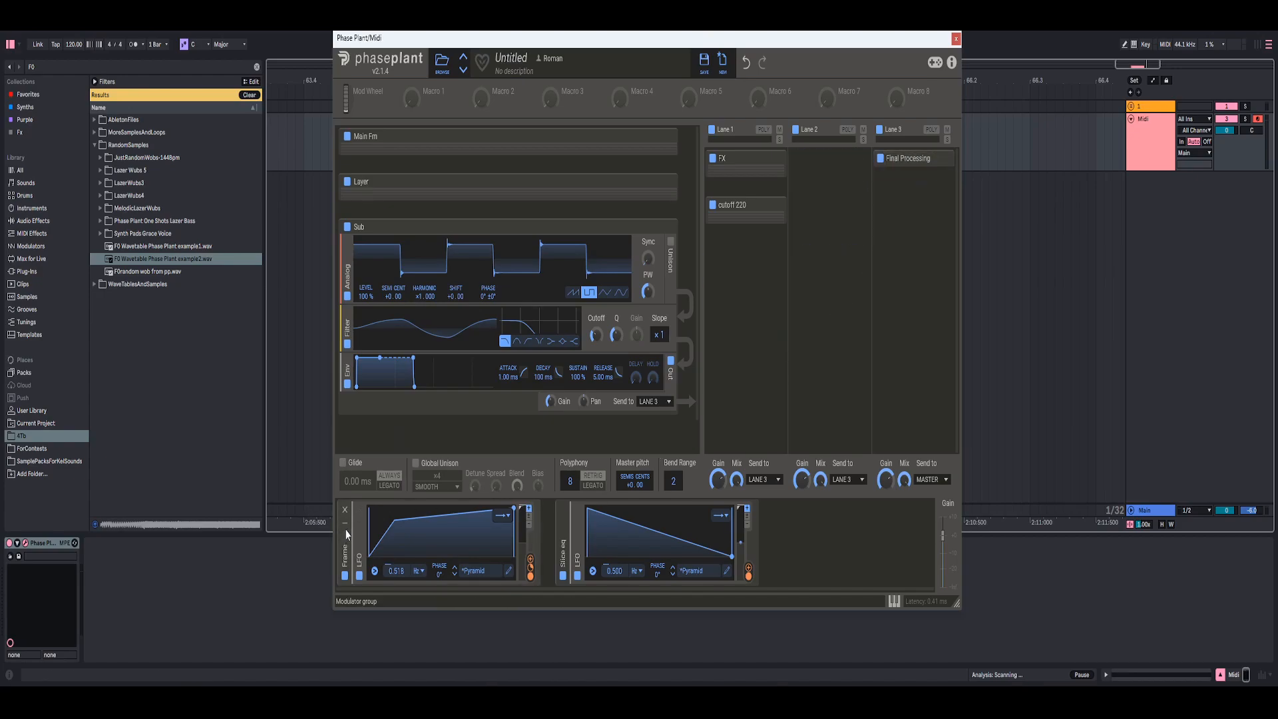
Minimize the Frame and Slice eq modulator groups, and add a Distortion of type Saturate to the Final Processing group.
{"action": "left_click", "coordinate": [346, 530]}
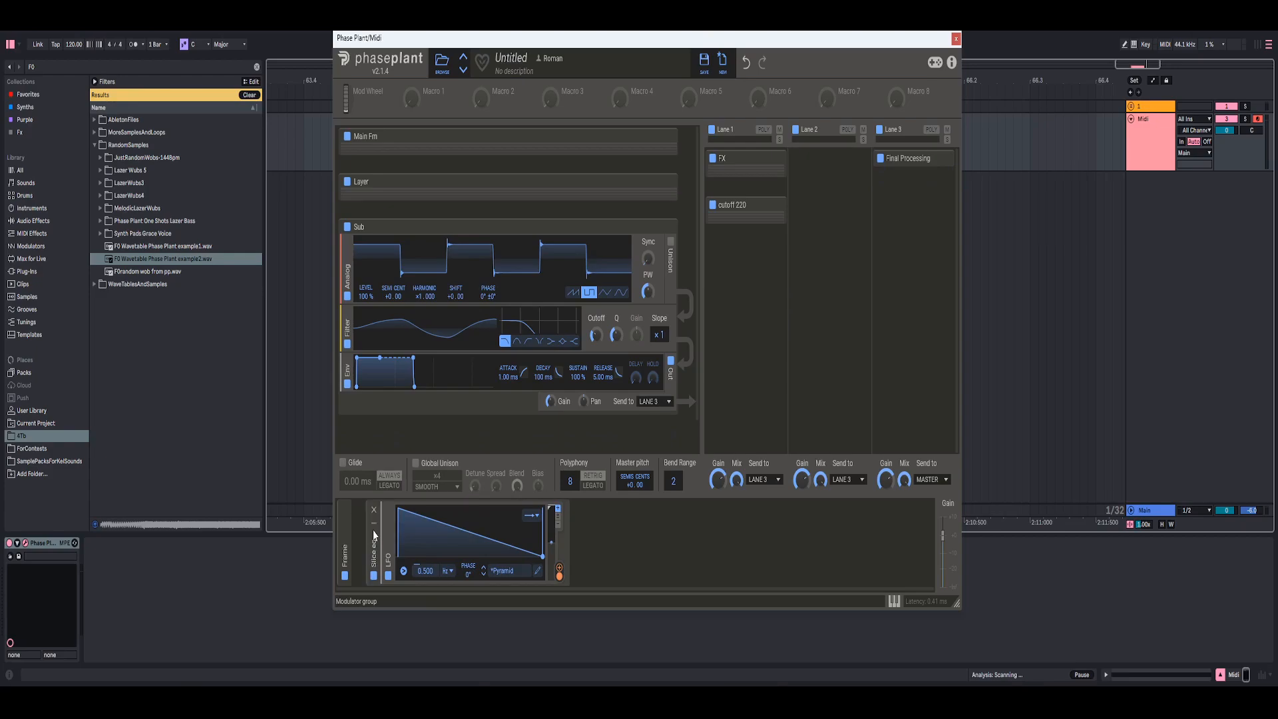
{"action": "left_click", "coordinate": [373, 530]}
{"action": "left_click", "coordinate": [913, 200]}
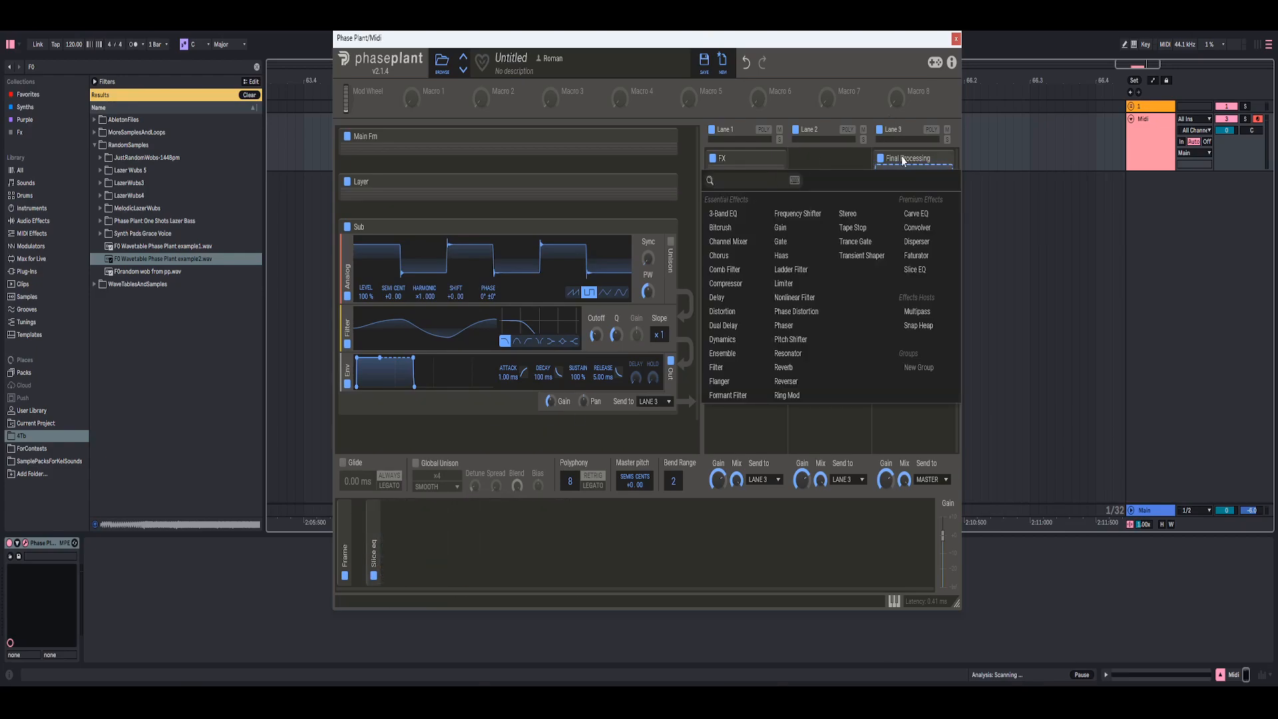
{"action": "left_click", "coordinate": [722, 311]}
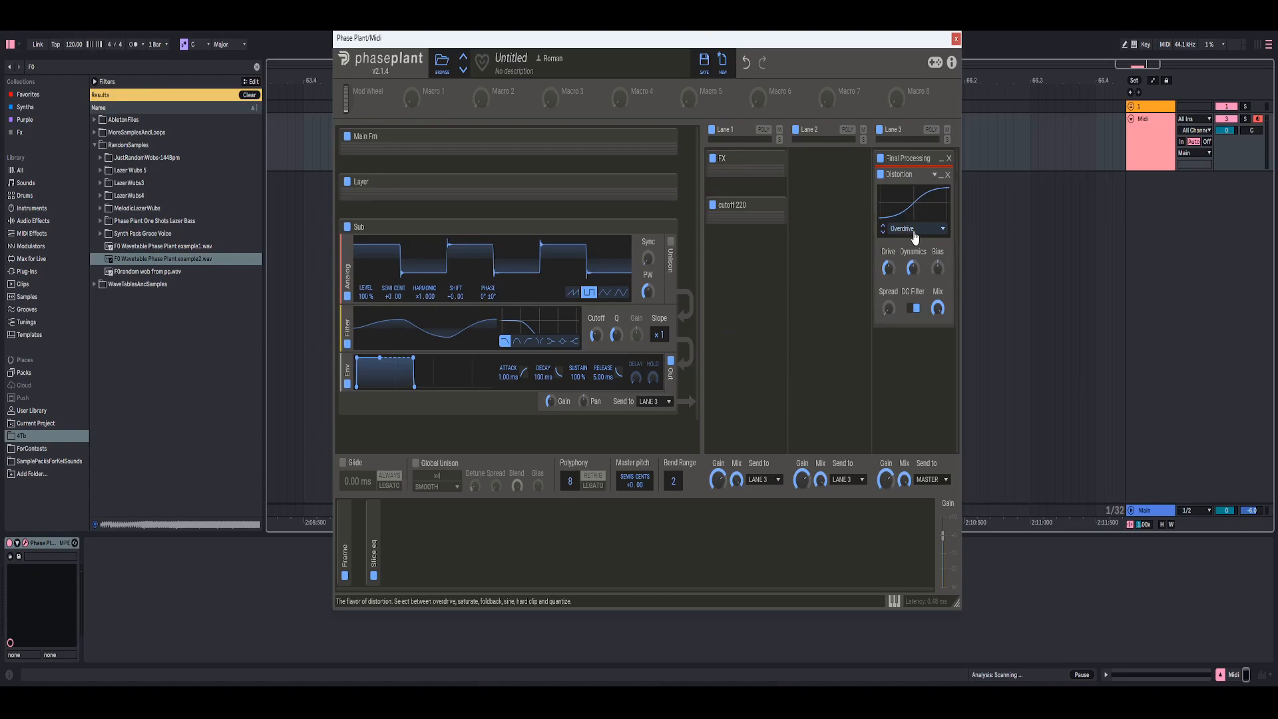
{"action": "left_click", "coordinate": [914, 233]}
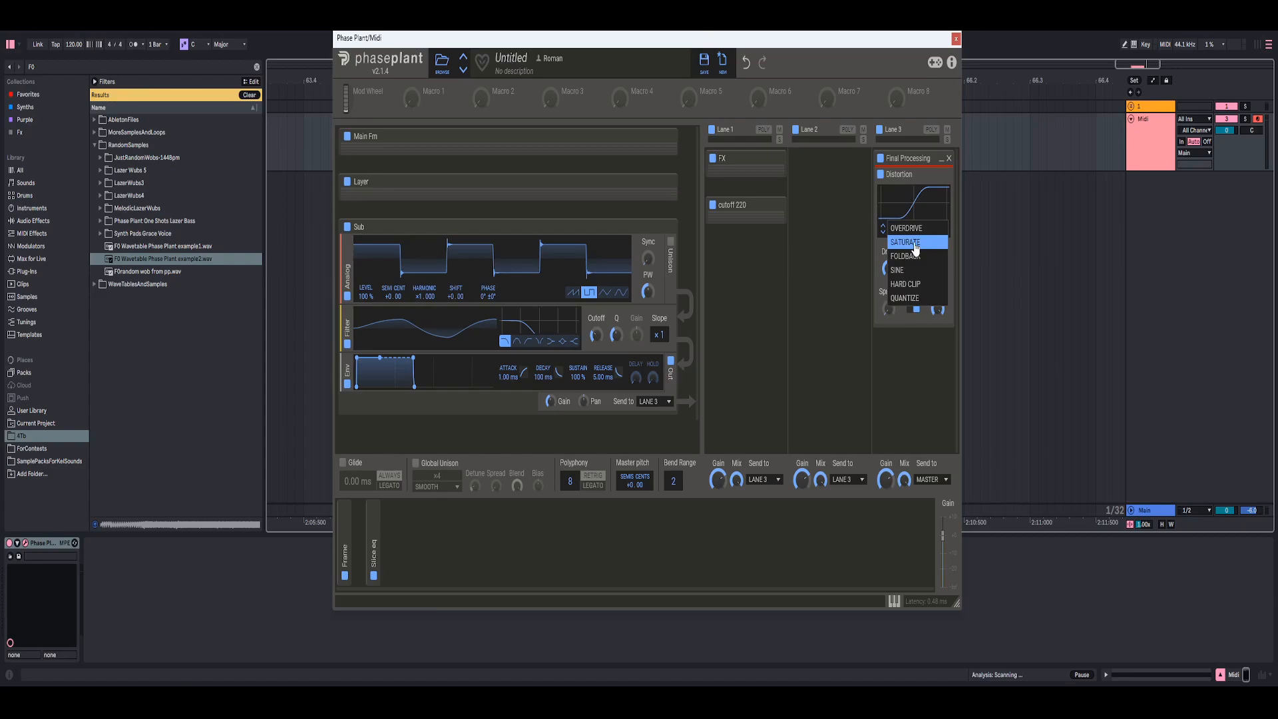
{"action": "left_click", "coordinate": [916, 244]}
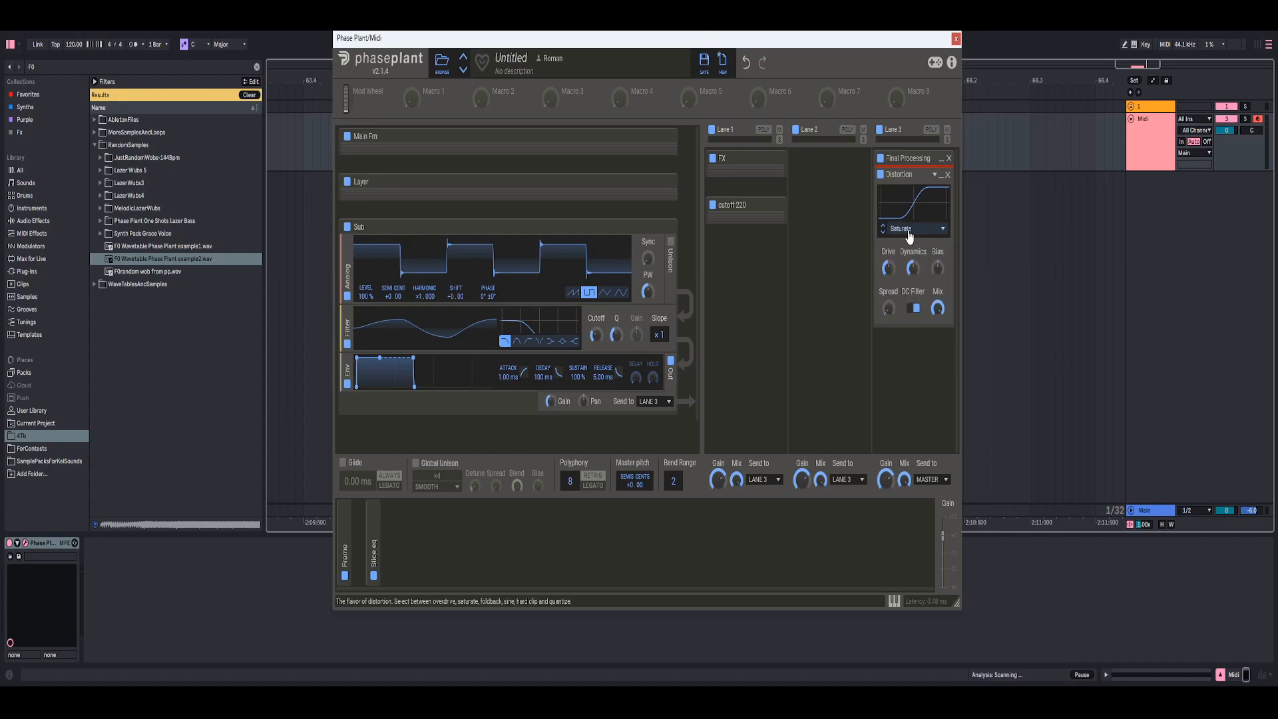
Adjust the Final Processing Distortion's Drive slightly and lower its Mix to about 19%.
{"action": "left_click_drag", "start_coordinate": [889, 272], "coordinate": [890, 270]}
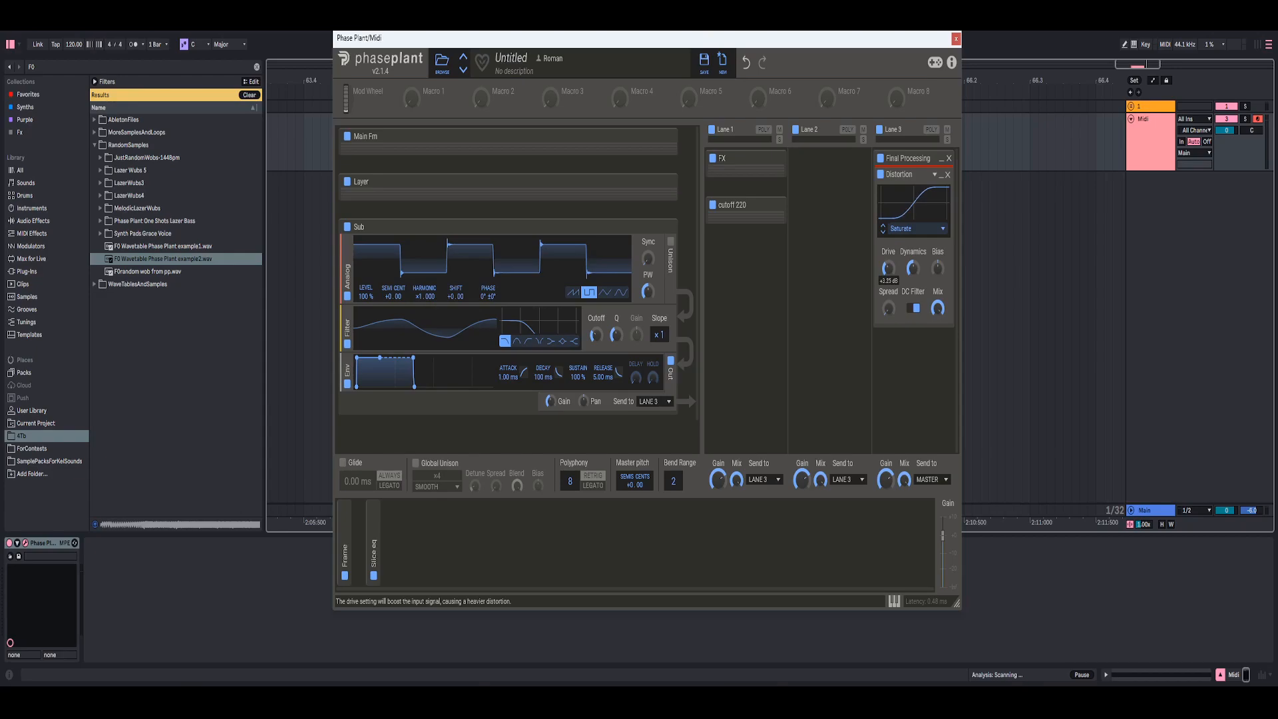
{"action": "left_click_drag", "start_coordinate": [890, 270], "coordinate": [890, 274]}
{"action": "left_click_drag", "start_coordinate": [938, 308], "coordinate": [938, 358]}
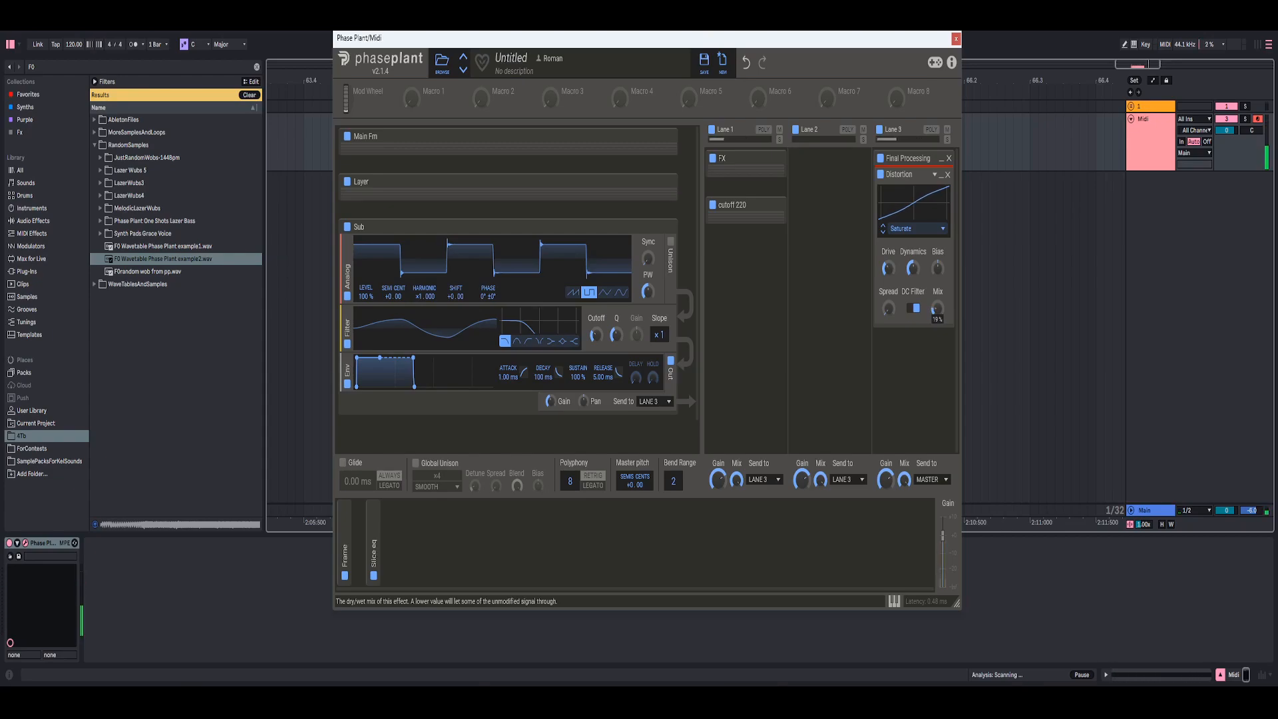
Switch the Final Processing Distortion off and back on to compare the sound, and minimize it.
{"action": "left_click", "coordinate": [880, 175]}
{"action": "left_click", "coordinate": [881, 177]}
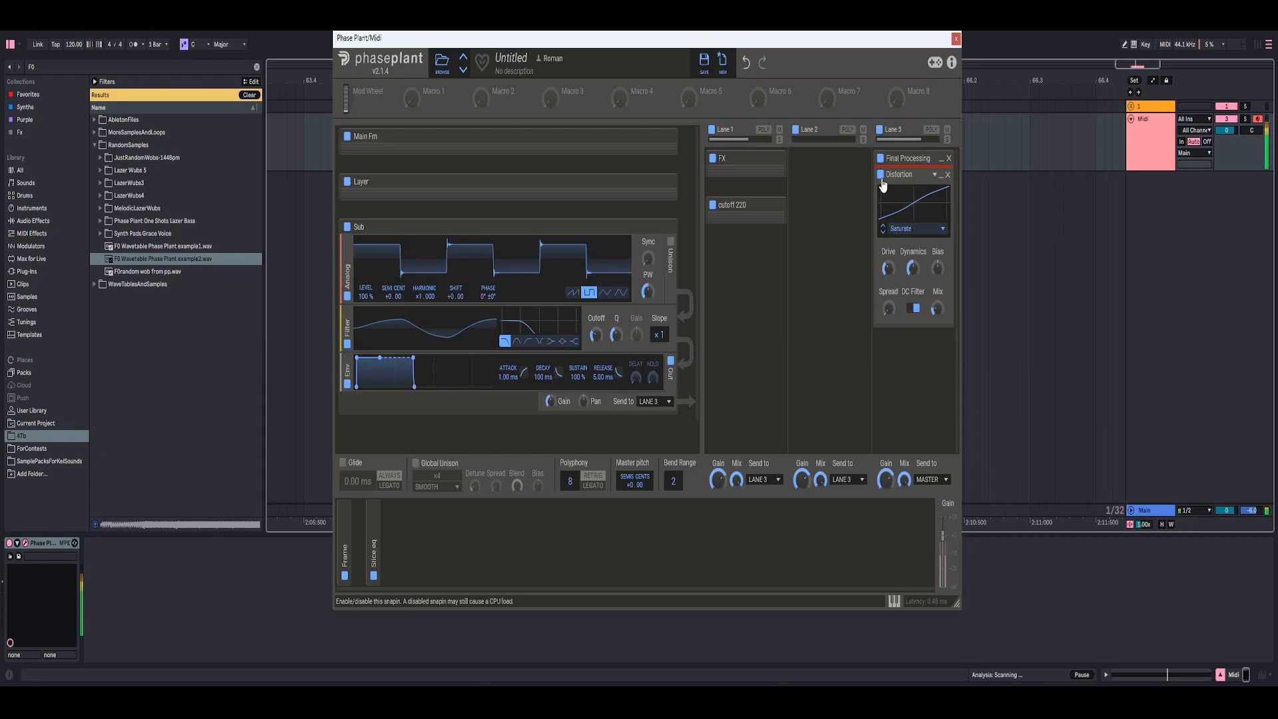
{"action": "left_click", "coordinate": [942, 176]}
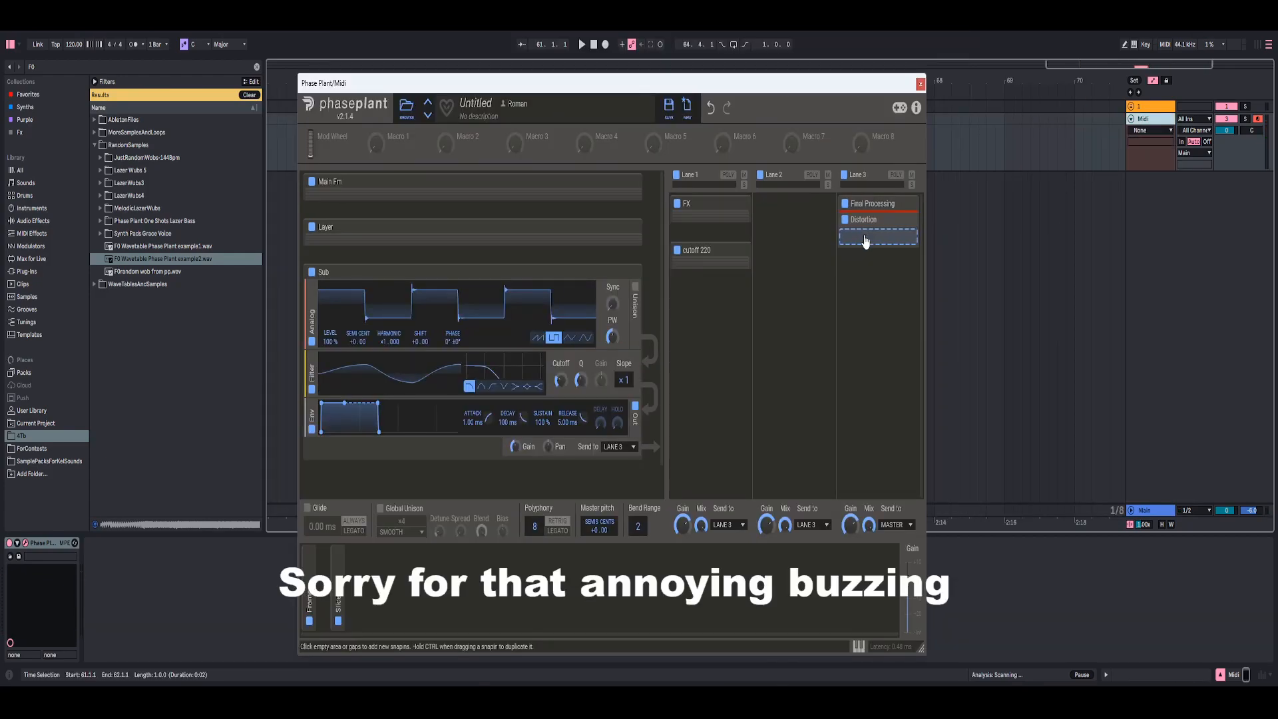
Add a Multipass below the Distortion in the Final Processing group and reposition the plugin window.
{"action": "left_click", "coordinate": [862, 231]}
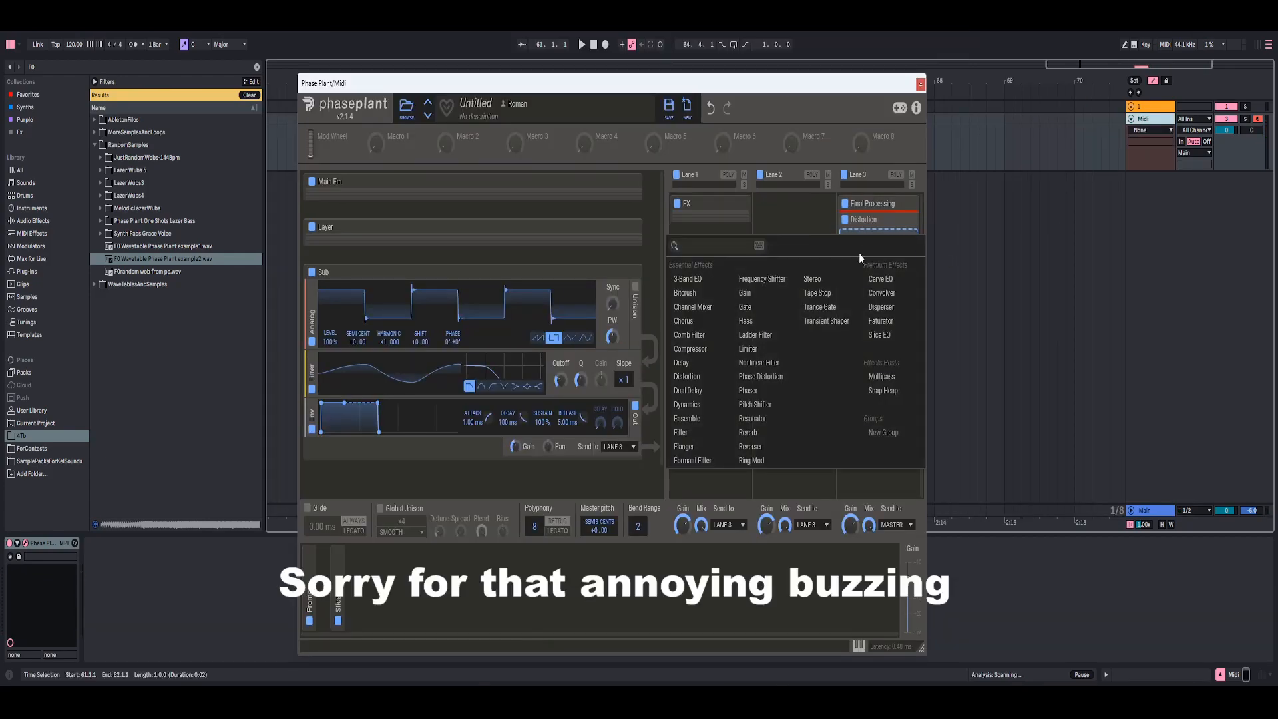
{"action": "left_click", "coordinate": [882, 378]}
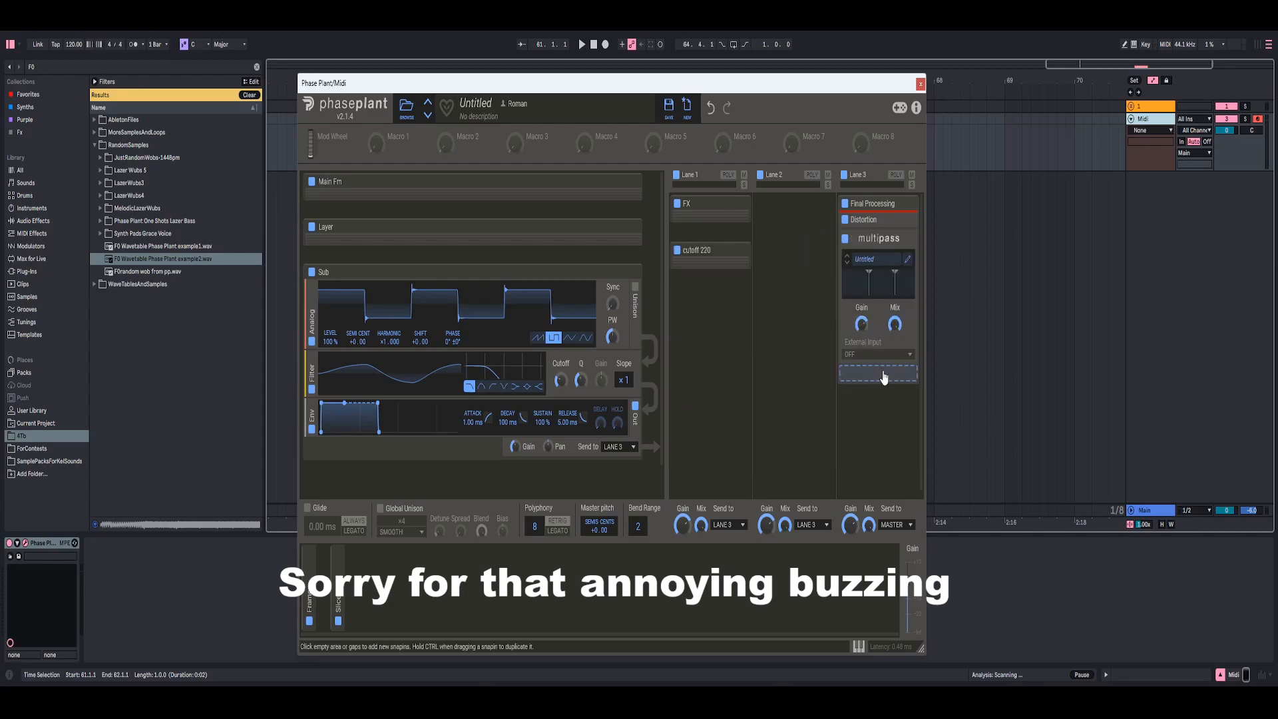
{"action": "left_click_drag", "start_coordinate": [864, 91], "coordinate": [898, 91]}
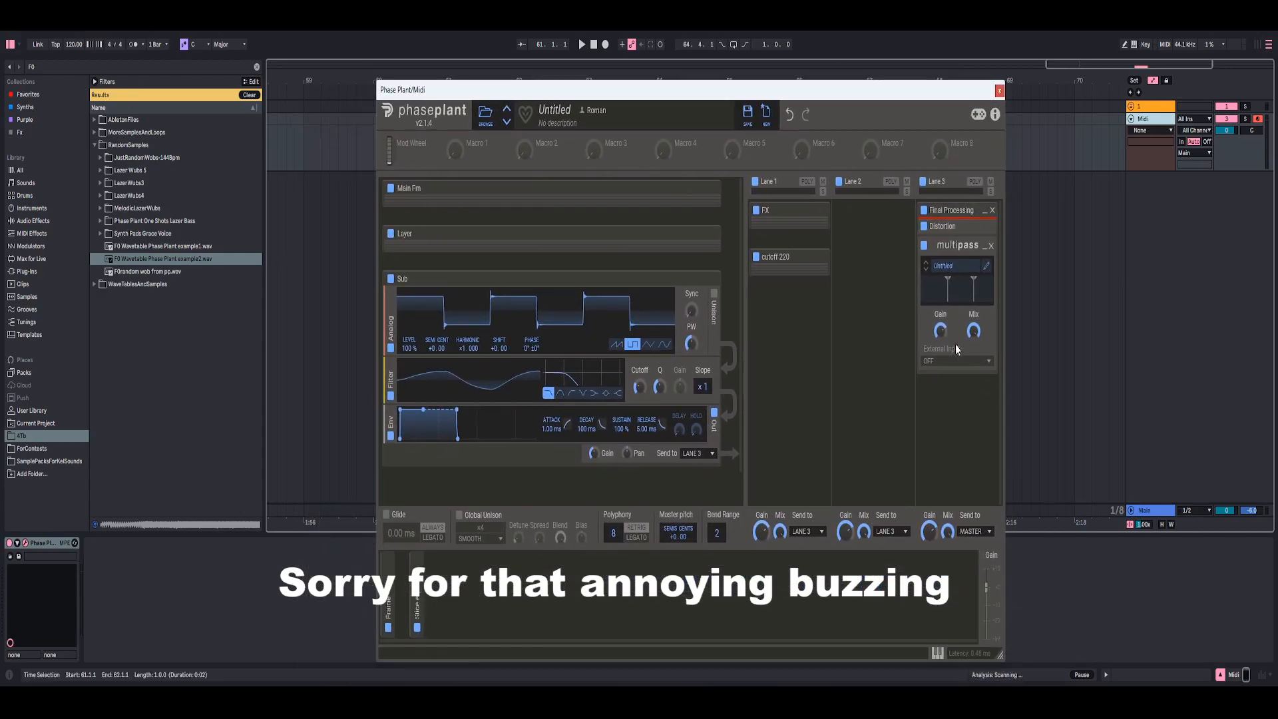
Open the Multipass editor and set the upper band split frequency to 4000 Hz.
{"action": "left_click", "coordinate": [985, 268]}
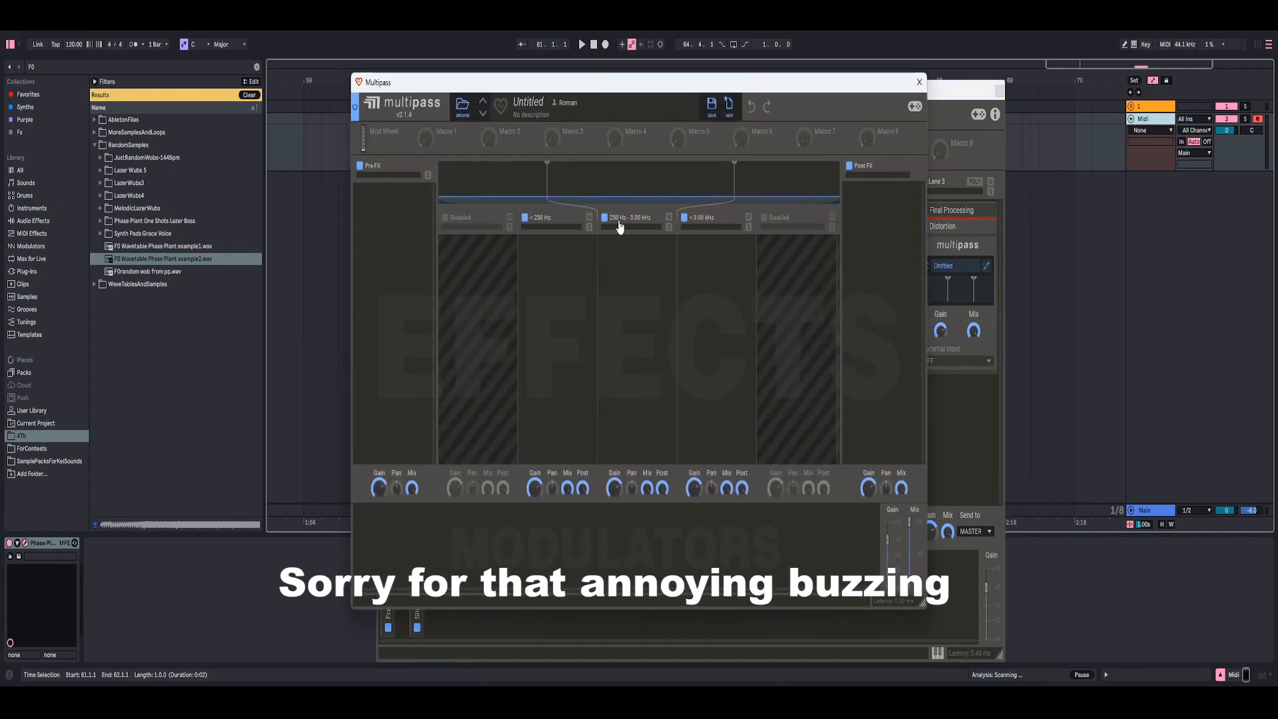
{"action": "left_click", "coordinate": [541, 275]}
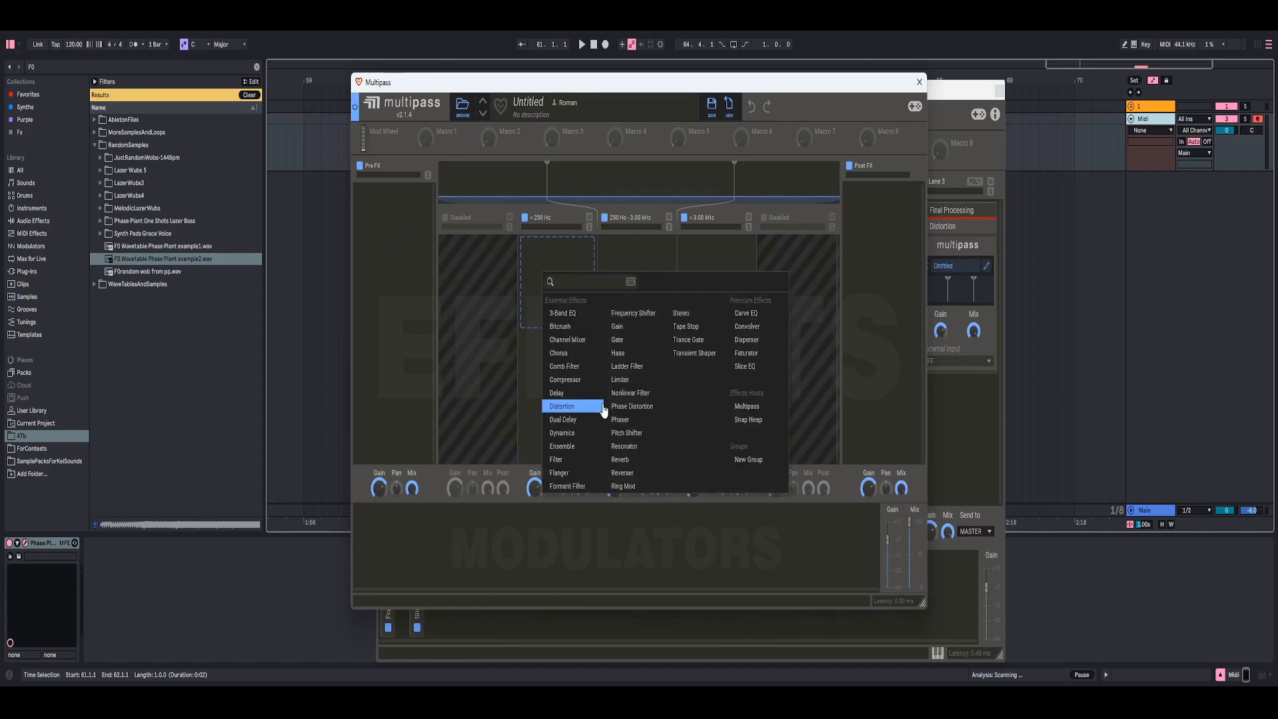
{"action": "left_click", "coordinate": [626, 253]}
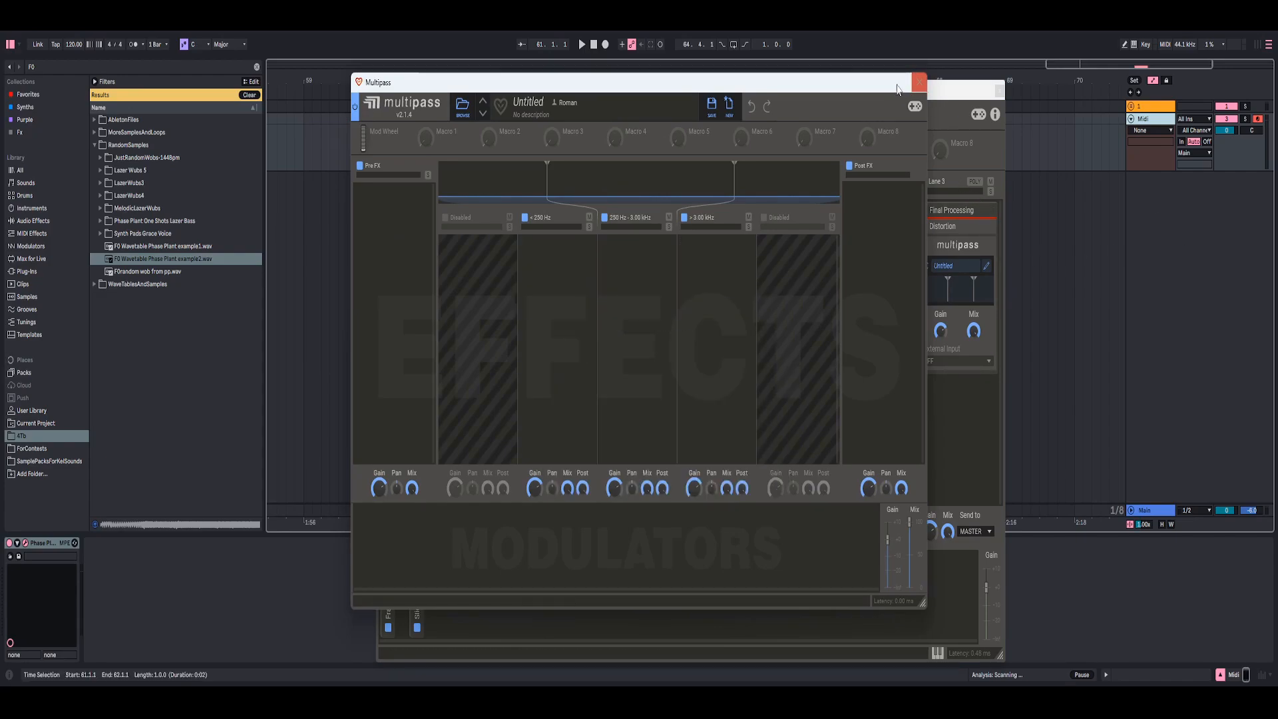
{"action": "right_click", "coordinate": [733, 174]}
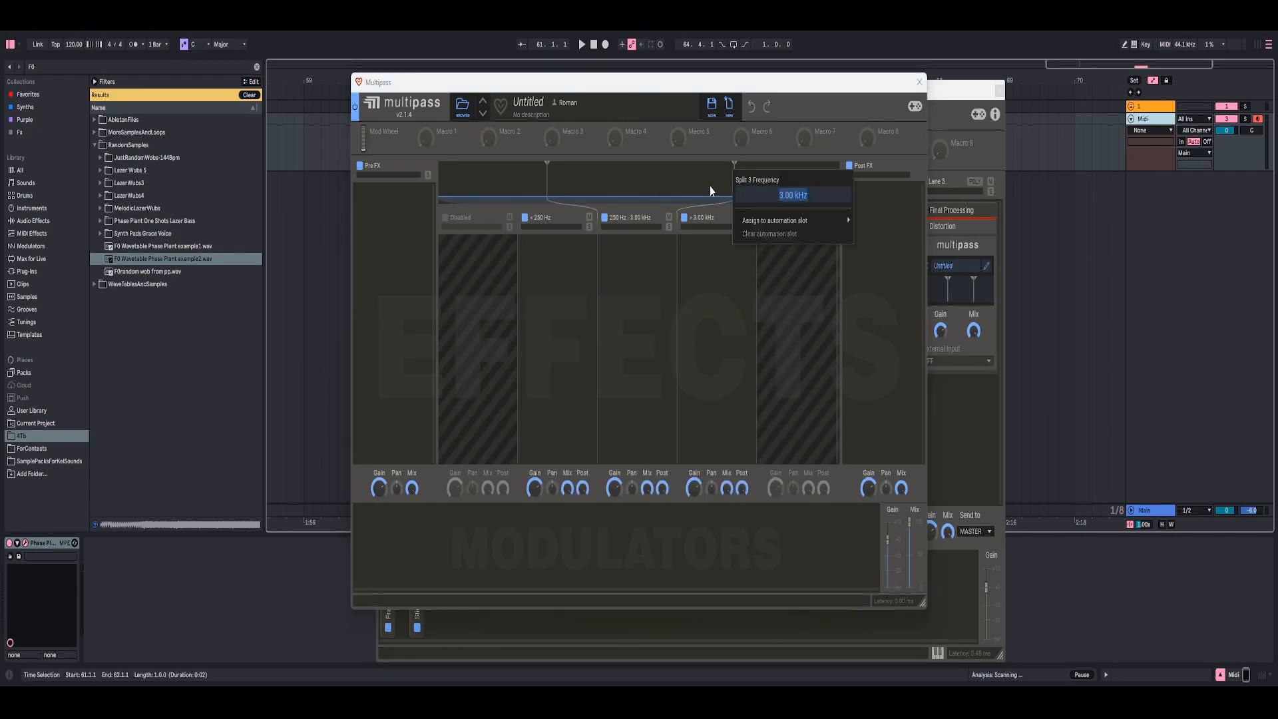
{"action": "left_click", "coordinate": [710, 191]}
{"action": "right_click", "coordinate": [735, 179]}
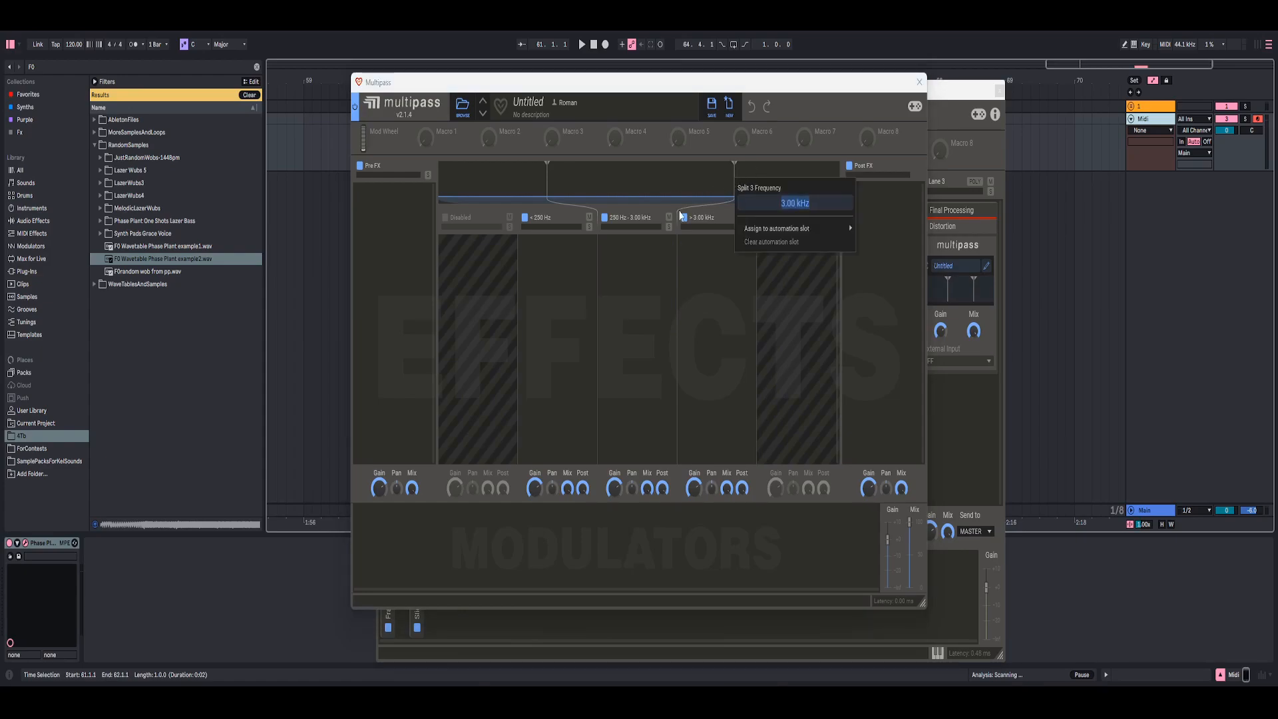
{"action": "type", "text": "4000"}
{"action": "key", "text": "Return"}
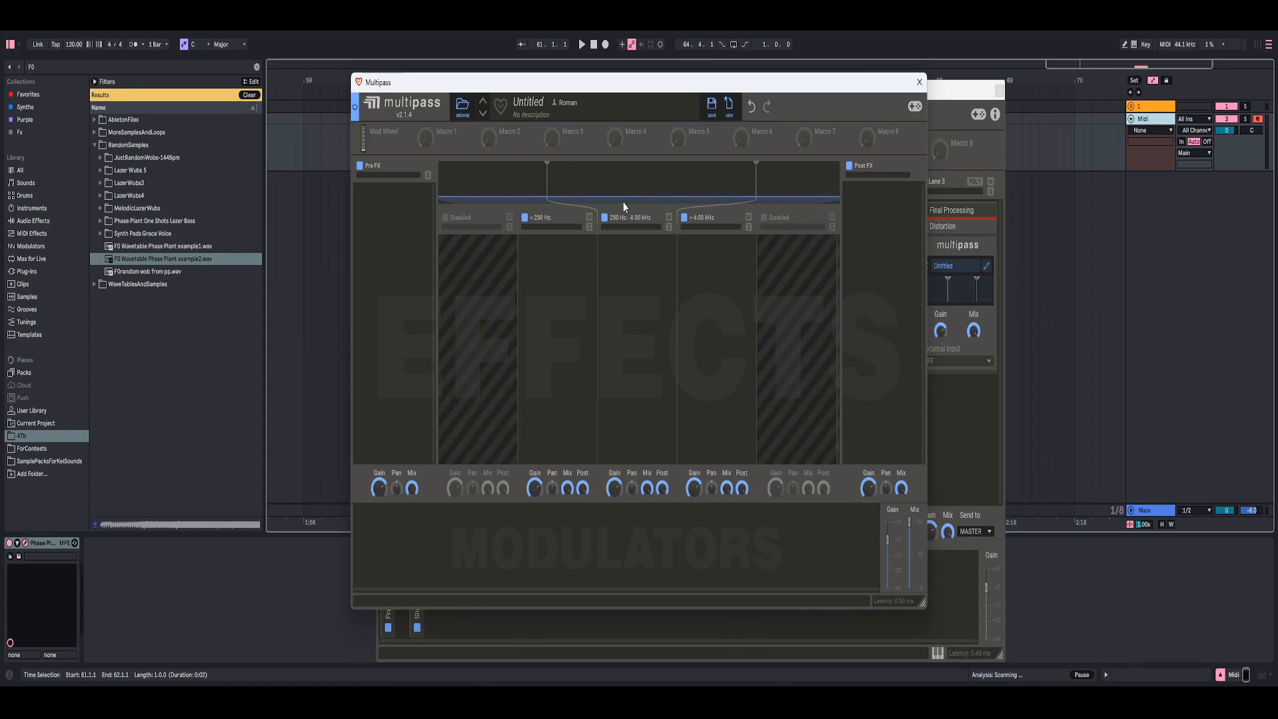
Set the Multipass lower band split frequency to 150 Hz and reposition the plugin windows.
{"action": "right_click", "coordinate": [545, 191]}
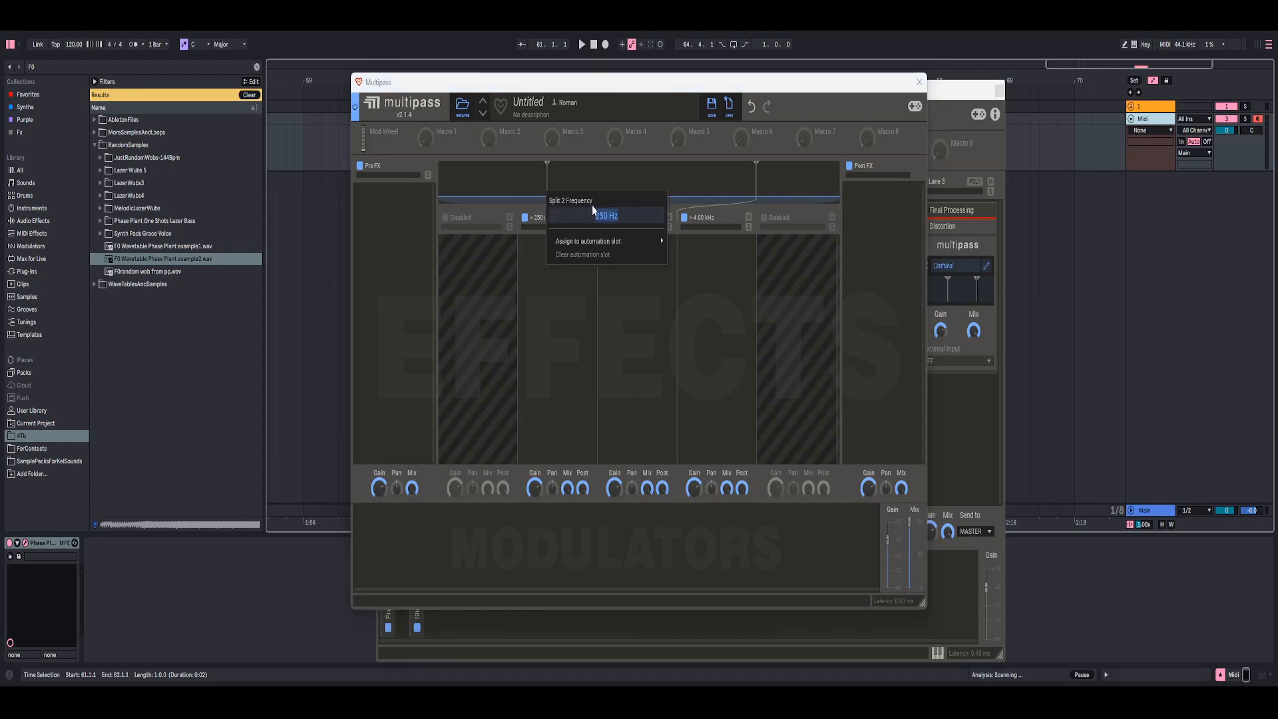
{"action": "type", "text": "150"}
{"action": "key", "text": "Return"}
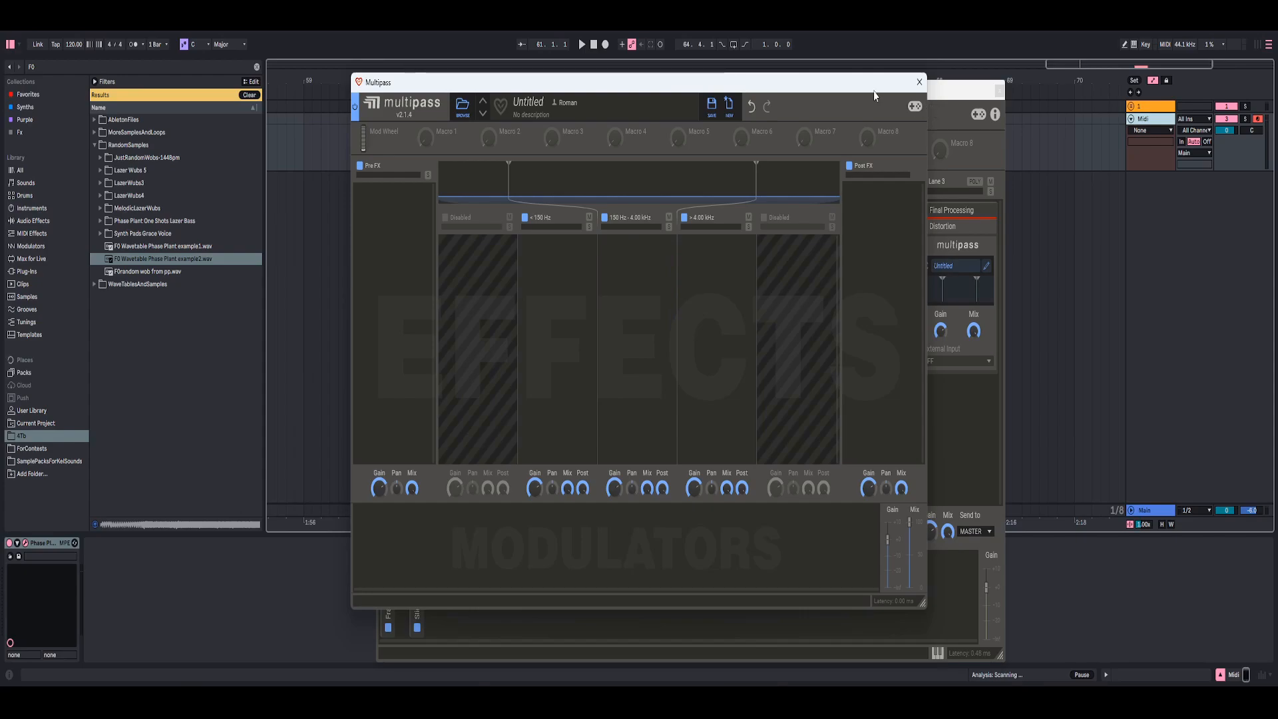
{"action": "left_click_drag", "start_coordinate": [874, 85], "coordinate": [816, 105]}
{"action": "mouse_move", "coordinate": [916, 95]}
{"action": "left_mouse_down"}
{"action": "mouse_move", "coordinate": [886, 92]}
{"action": "mouse_move", "coordinate": [924, 139]}
{"action": "mouse_move", "coordinate": [854, 98]}
{"action": "mouse_move", "coordinate": [909, 90]}
{"action": "left_mouse_up"}
{"action": "left_click_drag", "start_coordinate": [797, 98], "coordinate": [869, 126]}
Add Dynamics to the soloed band above 4 kHz and bring both thresholds together near mid-range during playback.
{"action": "left_click", "coordinate": [753, 353]}
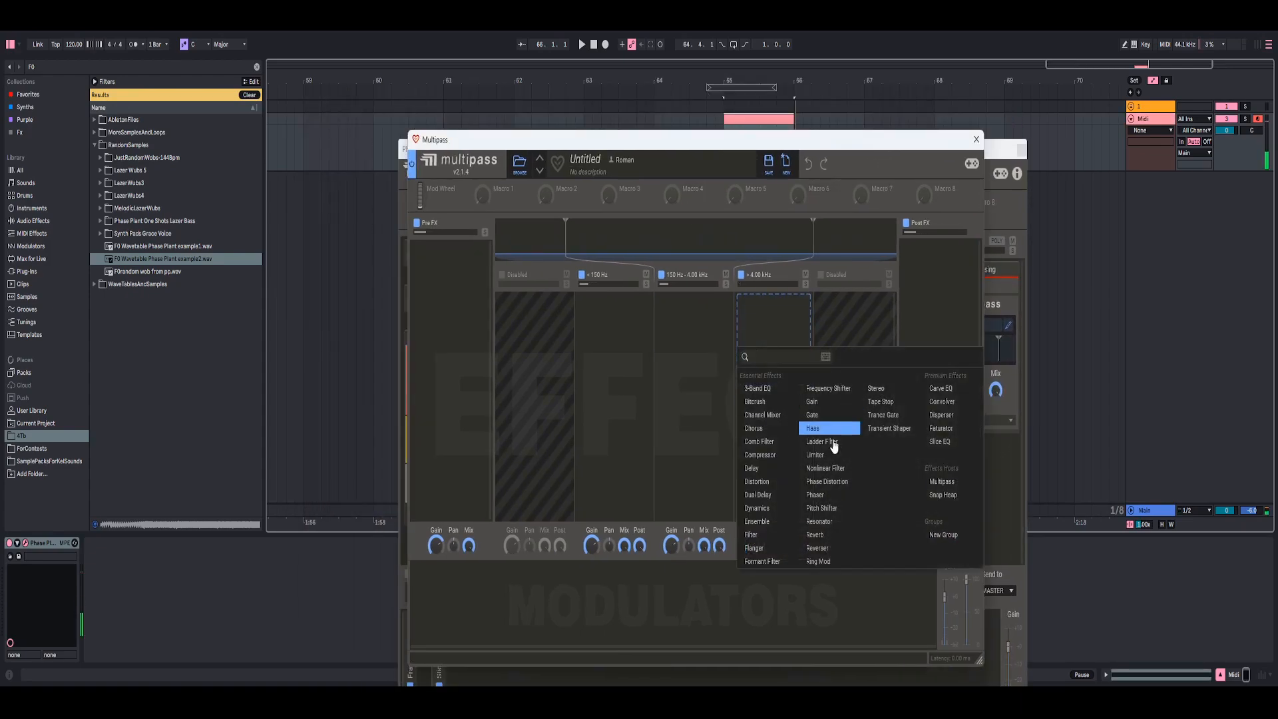
{"action": "left_click", "coordinate": [759, 508]}
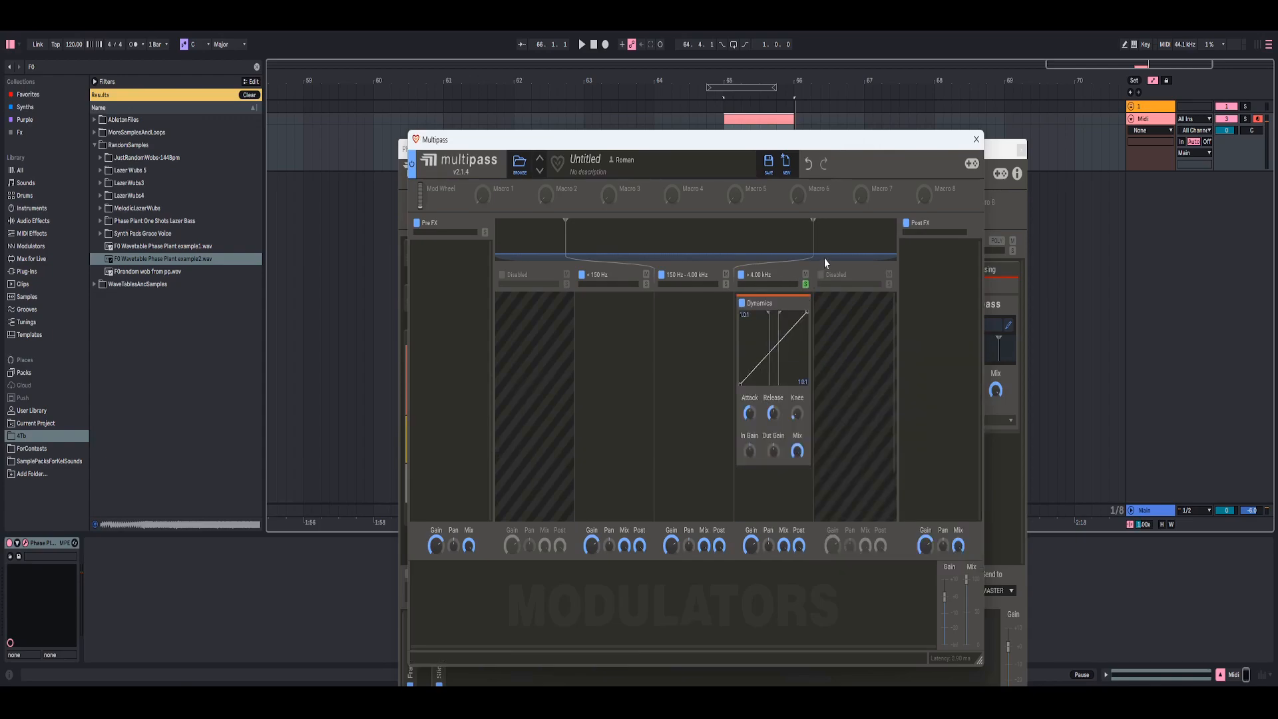
{"action": "key", "text": "space"}
{"action": "left_click_drag", "start_coordinate": [778, 359], "coordinate": [771, 360]}
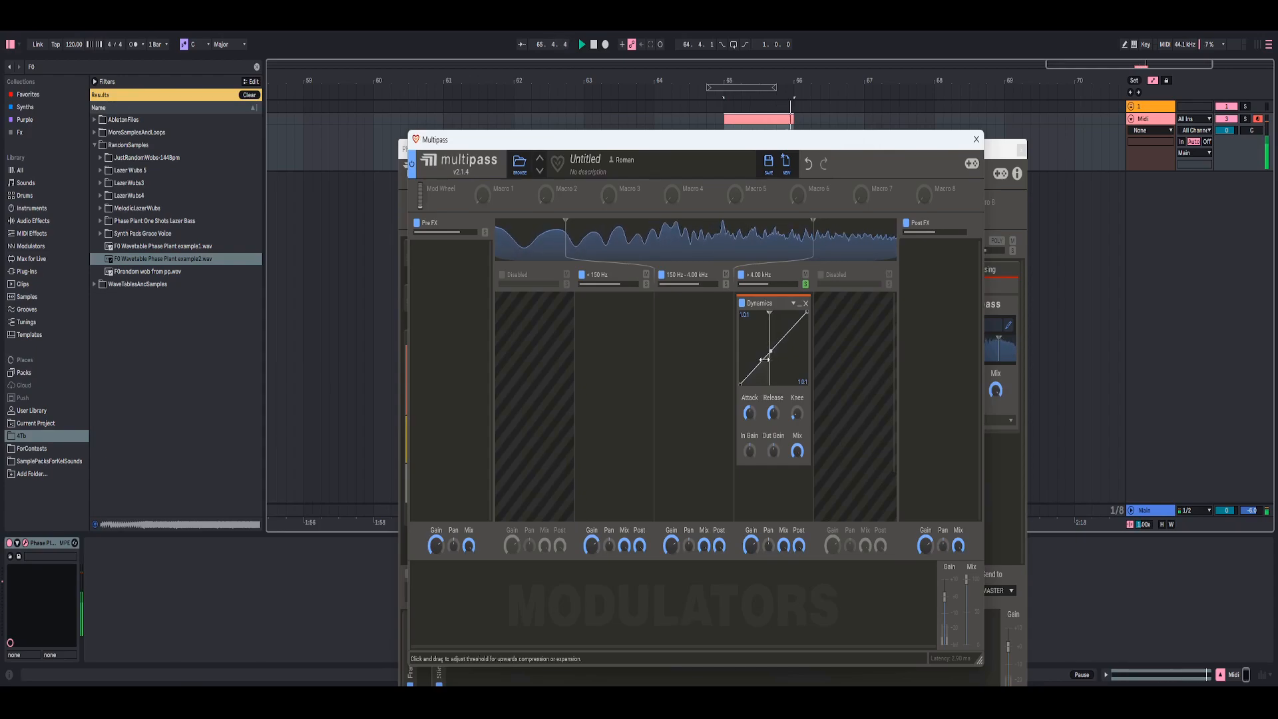
{"action": "key", "text": "space"}
{"action": "key", "text": "space"}
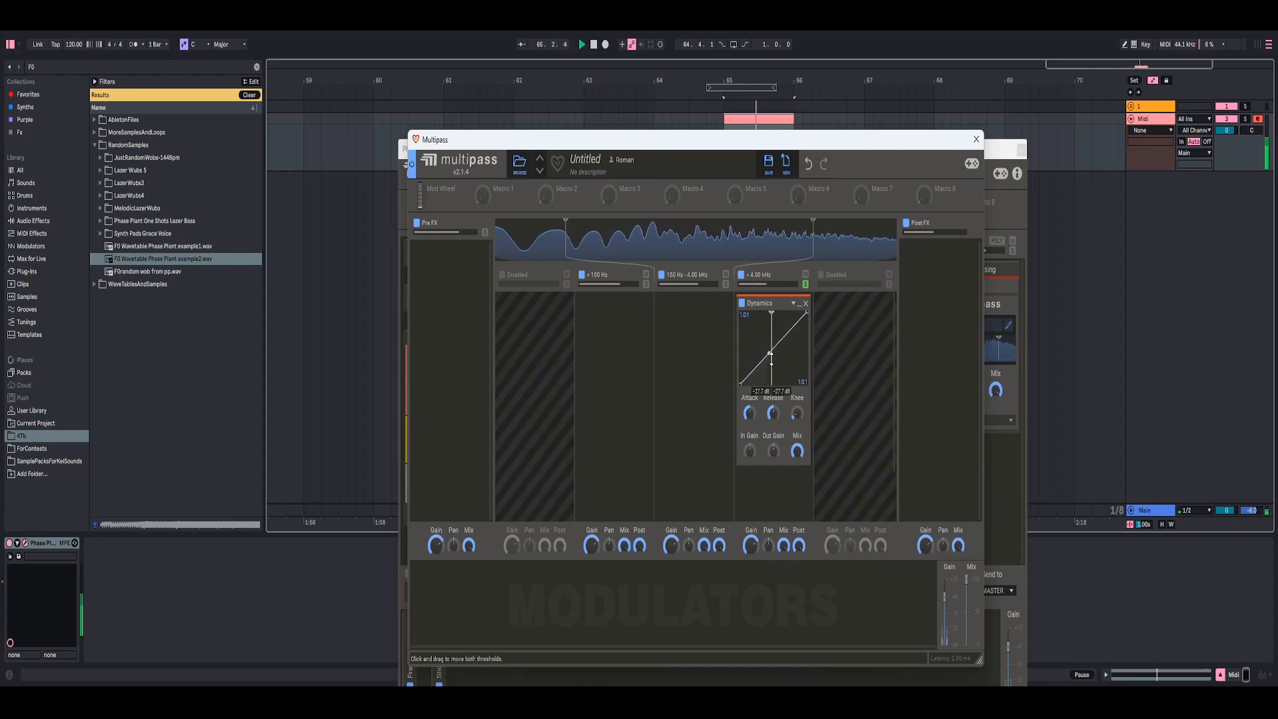
{"action": "left_click_drag", "start_coordinate": [771, 360], "coordinate": [774, 358]}
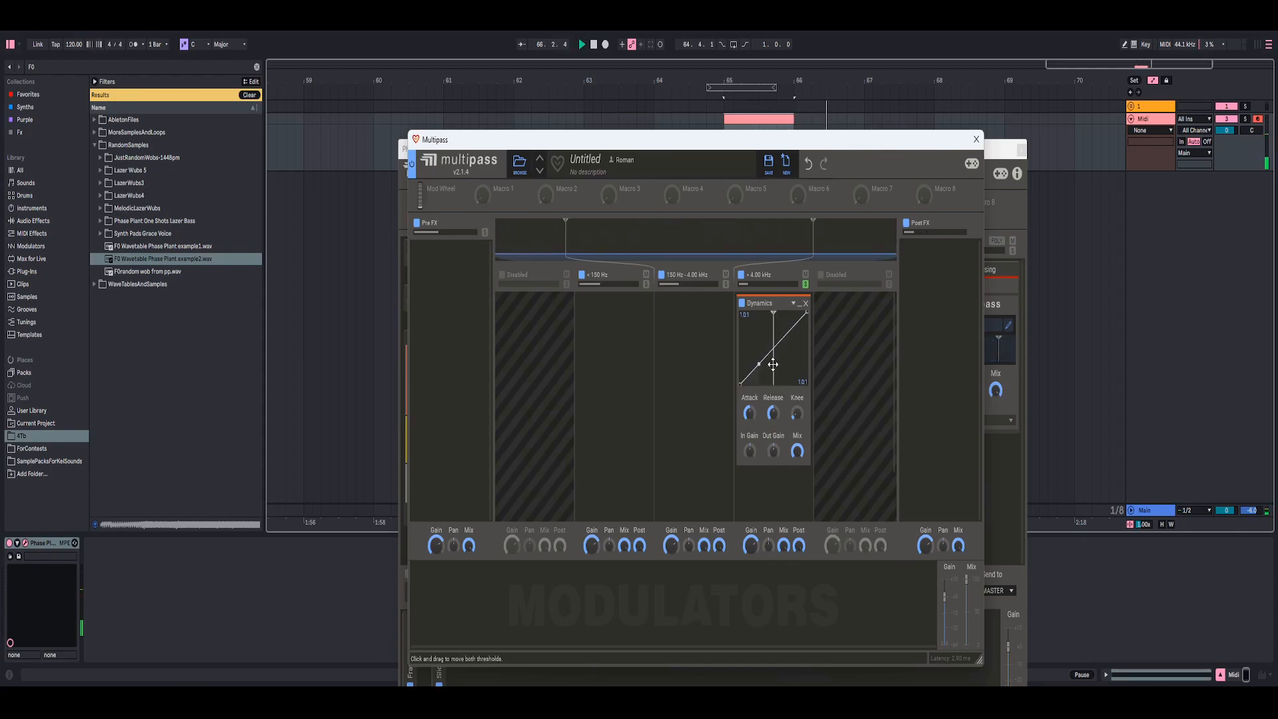
Set the high band Dynamics' low ratio to 2.0:1, lower its Release to about 39%, and reduce its Attack.
{"action": "right_click", "coordinate": [745, 324]}
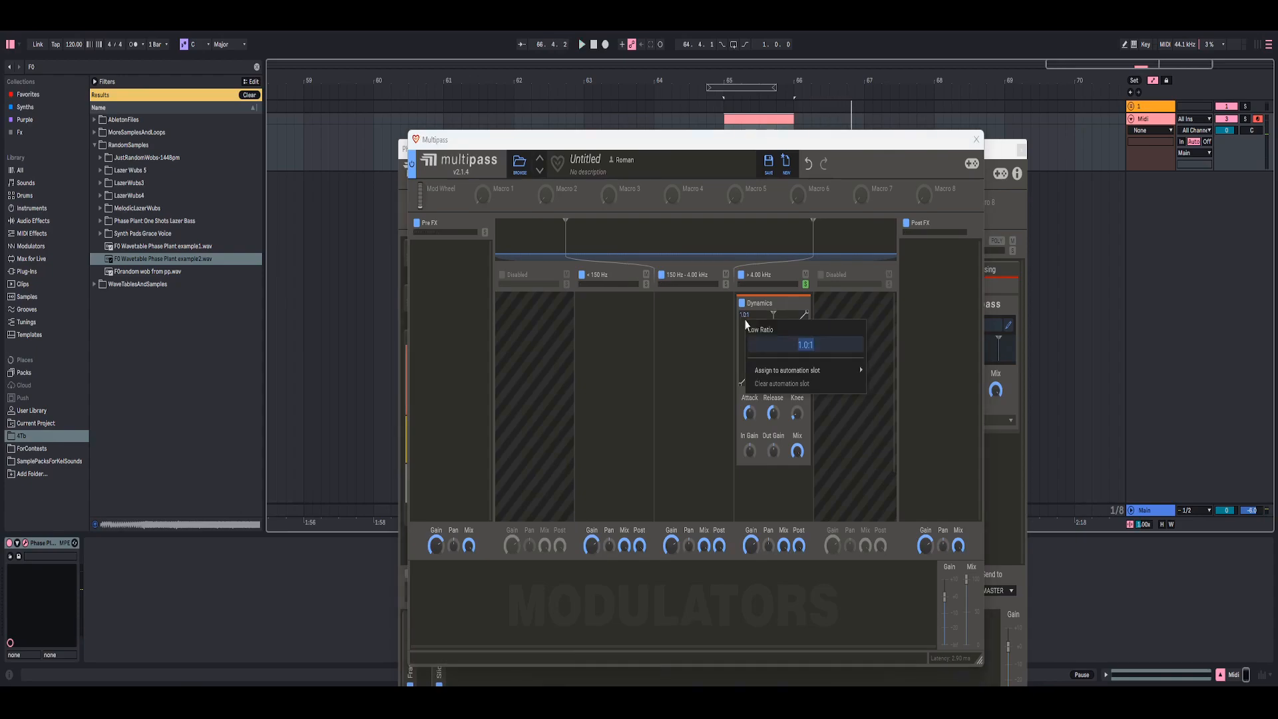
{"action": "left_click", "coordinate": [744, 321]}
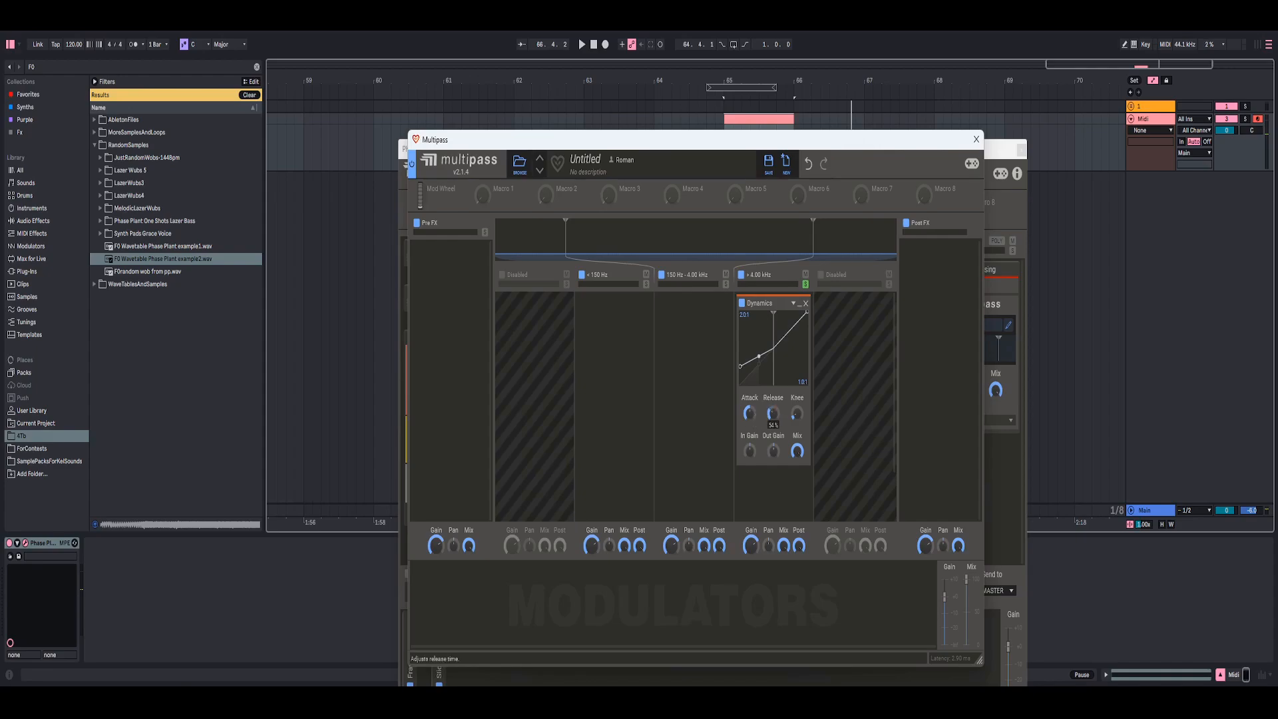
{"action": "key", "text": "space"}
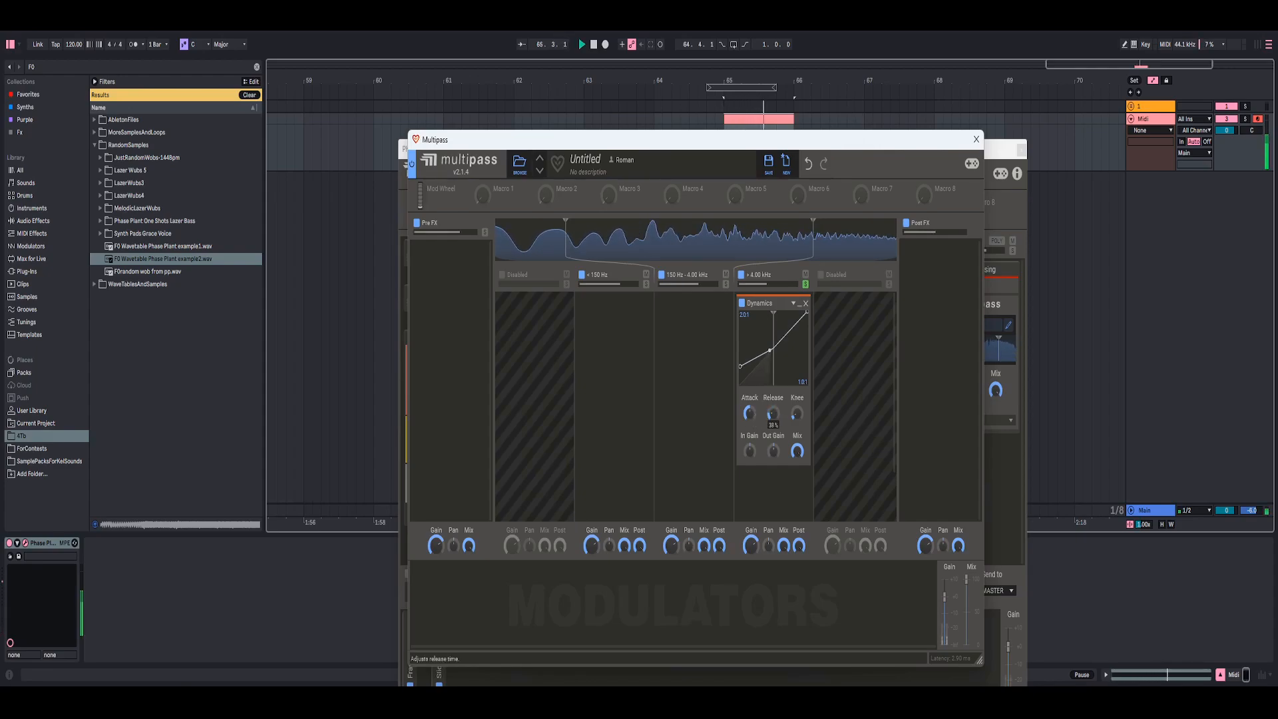
{"action": "left_click_drag", "start_coordinate": [752, 408], "coordinate": [752, 428]}
{"action": "key", "text": "space"}
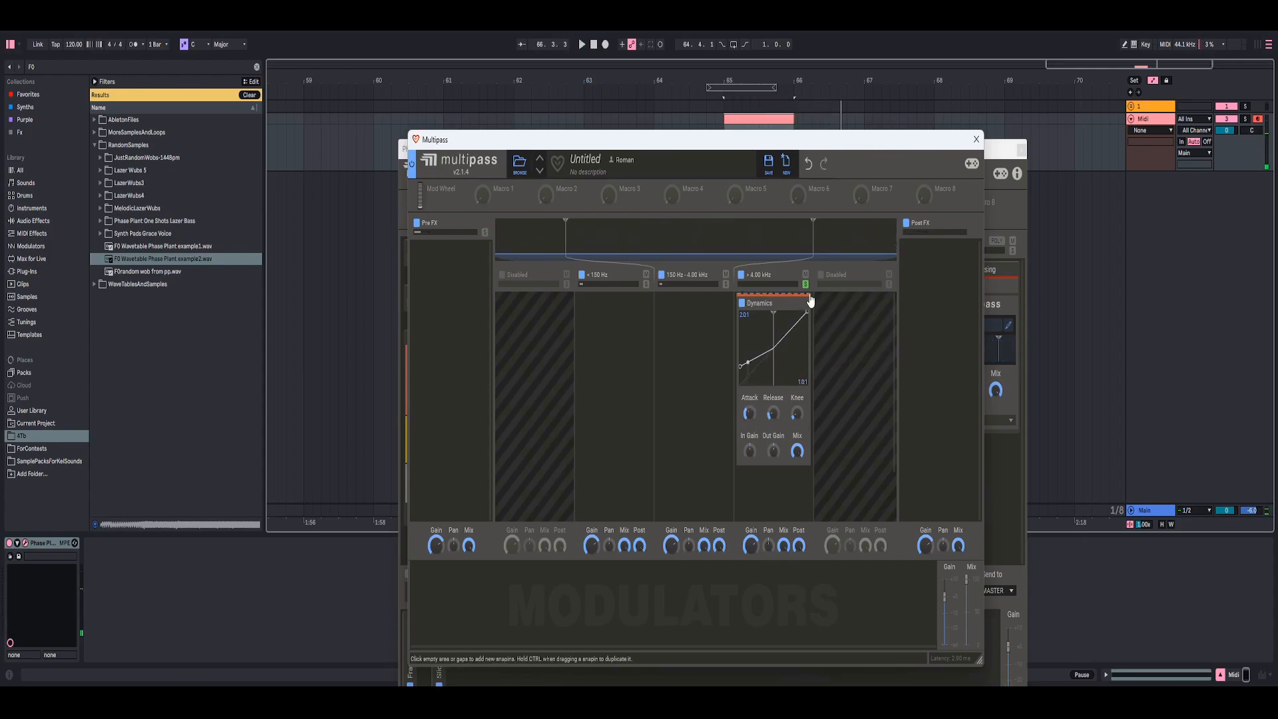
Unsolo the high band and raise its Dynamics' low ratio to about 3.8:1 while auditioning.
{"action": "key", "text": "space"}
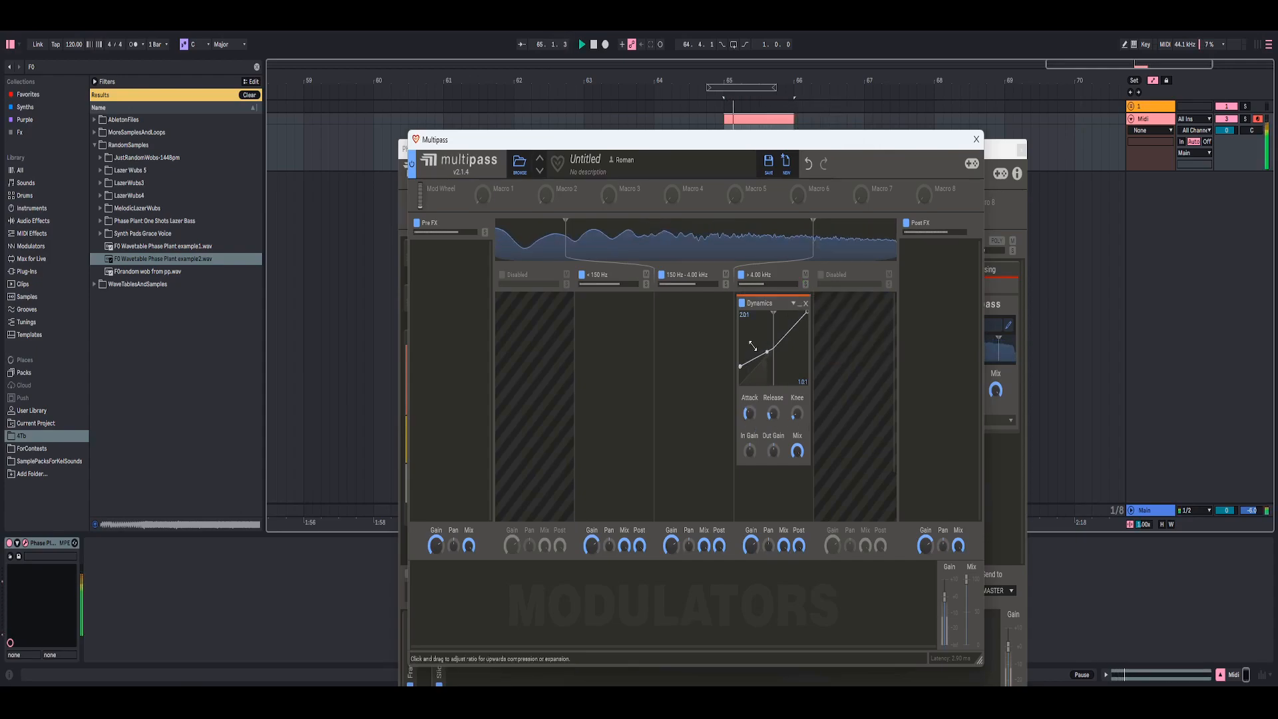
{"action": "key", "text": "space"}
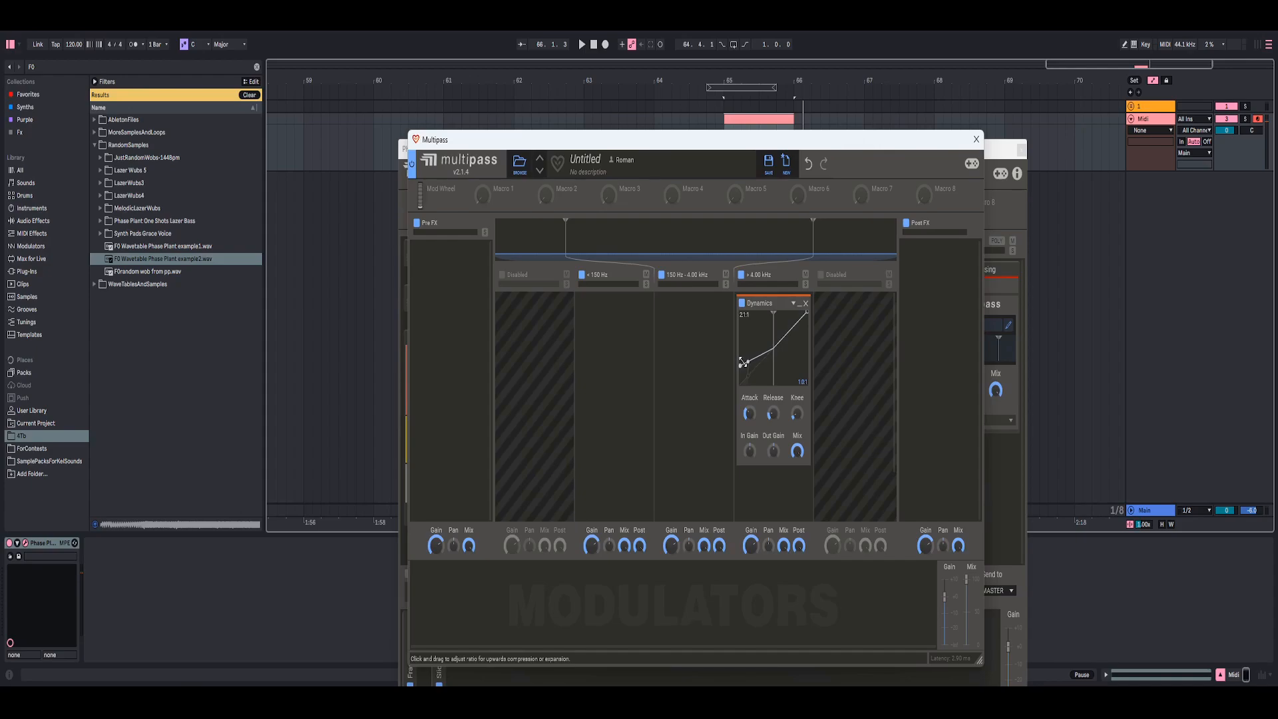
{"action": "key", "text": "space"}
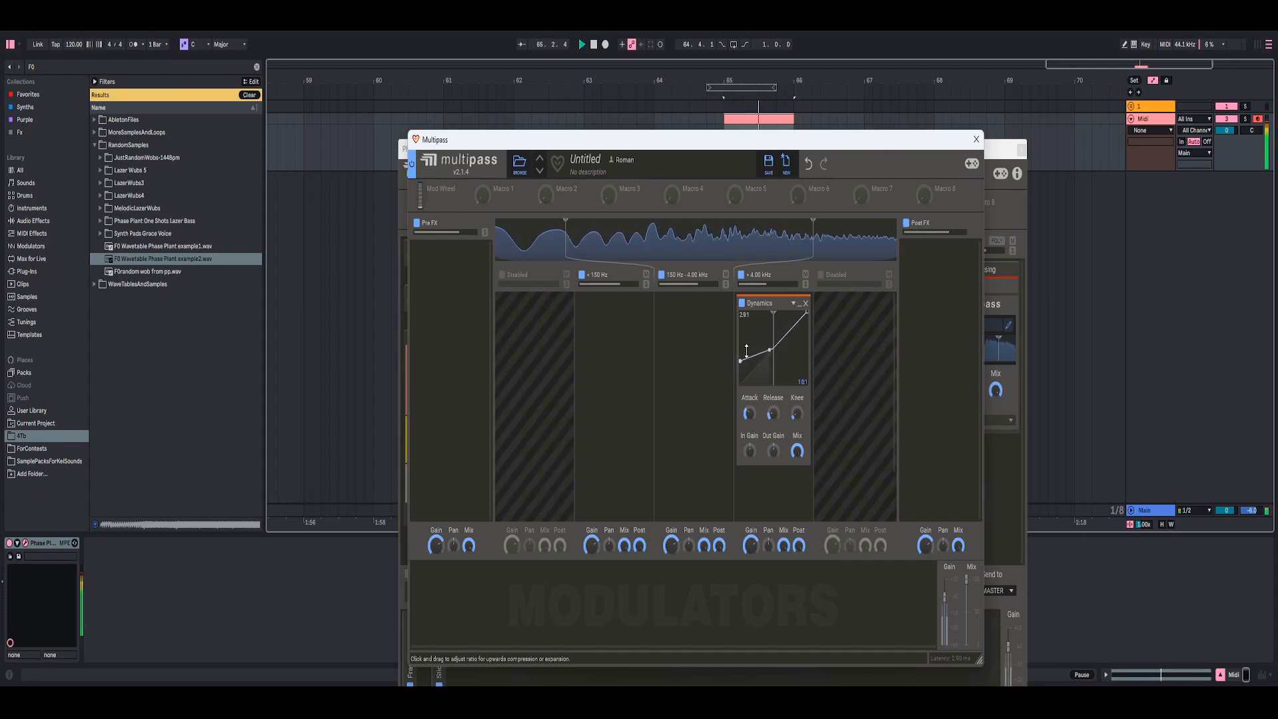
{"action": "left_click_drag", "start_coordinate": [747, 351], "coordinate": [747, 345]}
{"action": "key", "text": "space"}
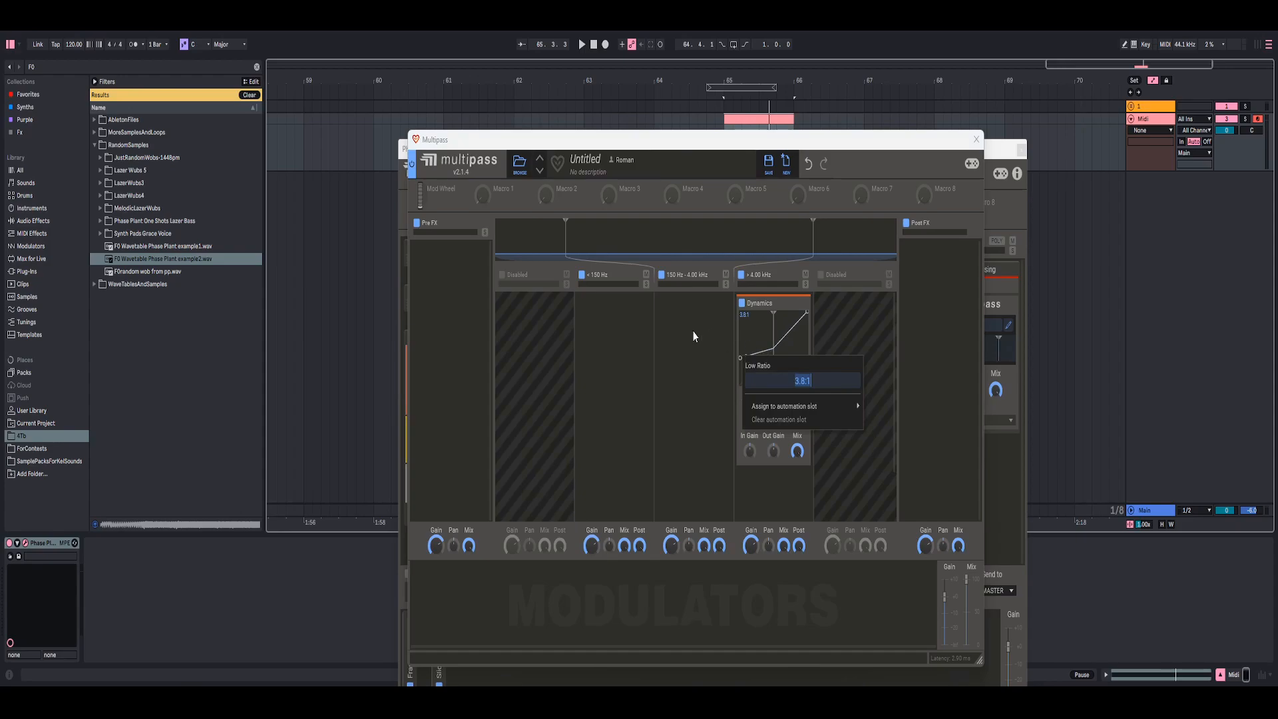
Audition the high band compression and lower the Dynamics' Mix to about 77%.
{"action": "key", "text": "space"}
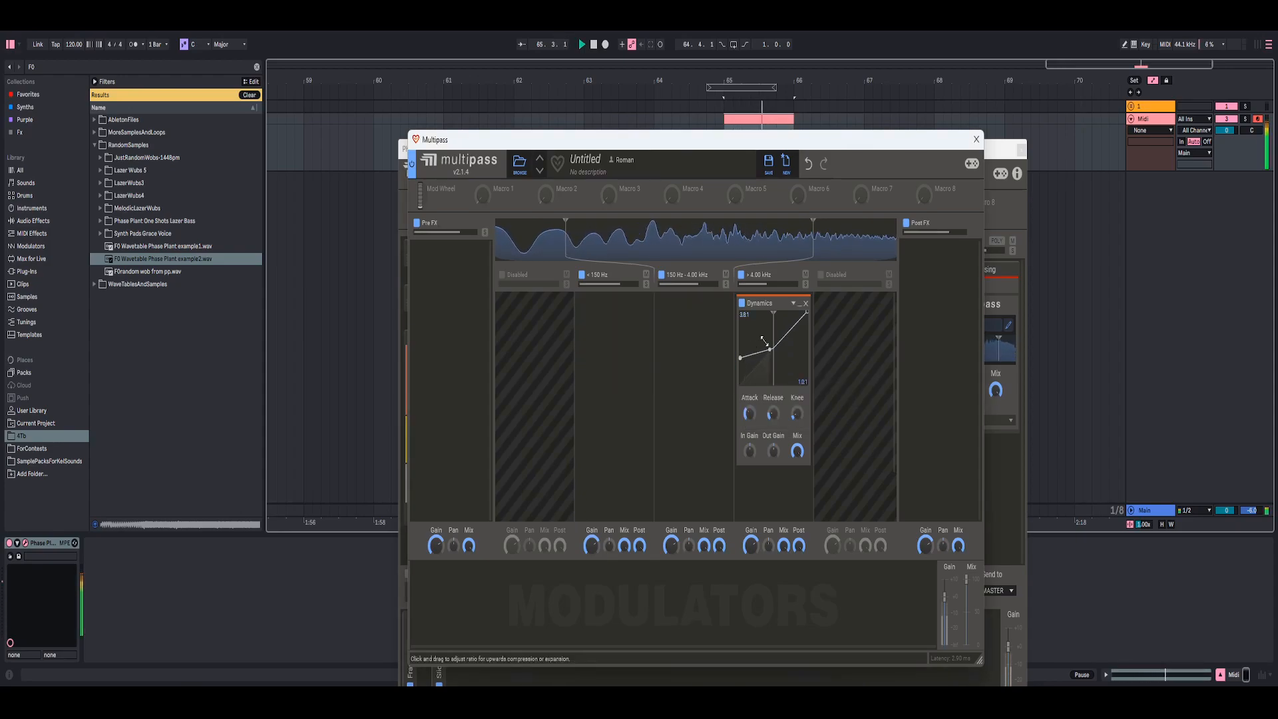
{"action": "key", "text": "space"}
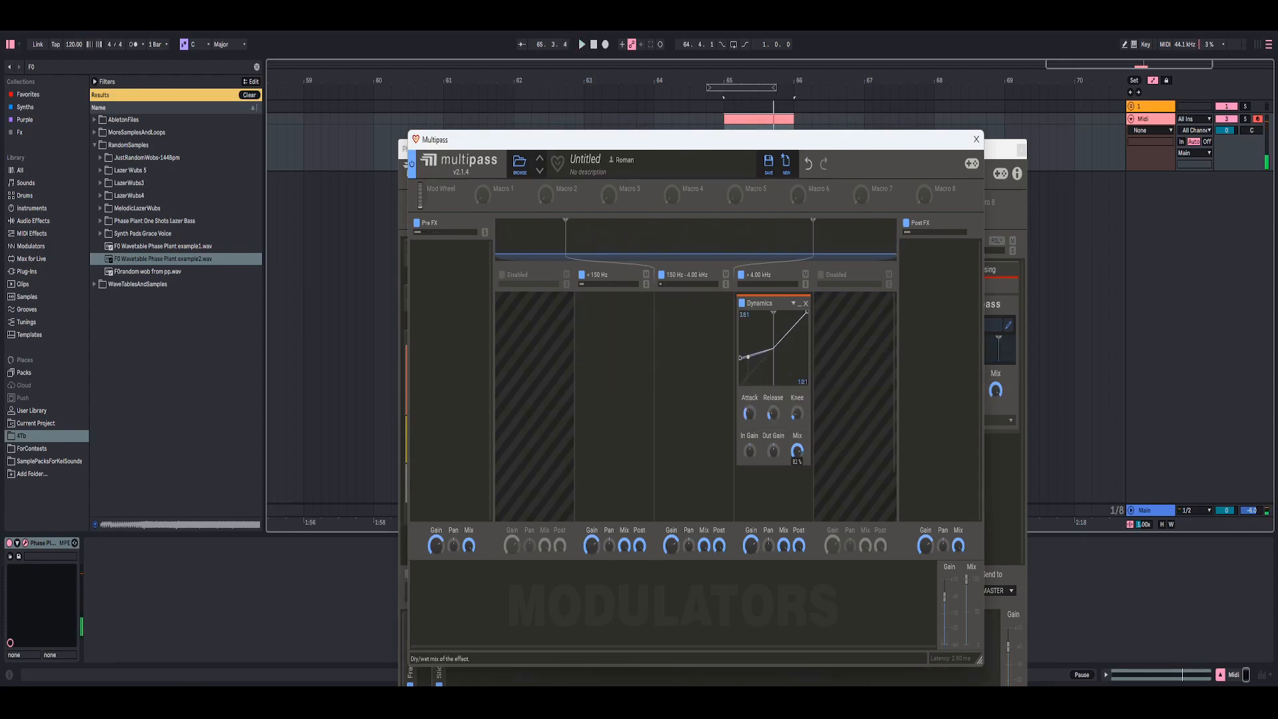
{"action": "left_click_drag", "start_coordinate": [797, 450], "coordinate": [796, 455]}
{"action": "key", "text": "space"}
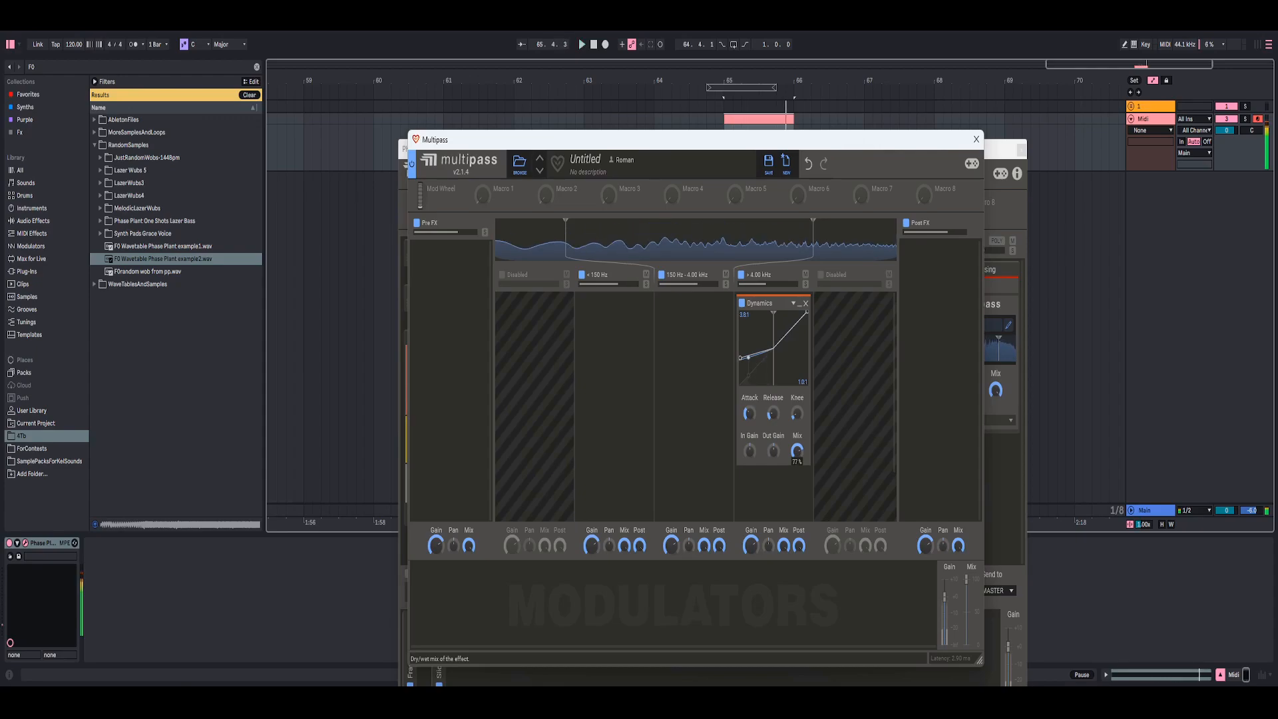
Add Dynamics to the soloed band below 150 Hz and move both its thresholds to about -10 dB during playback.
{"action": "left_click", "coordinate": [637, 354]}
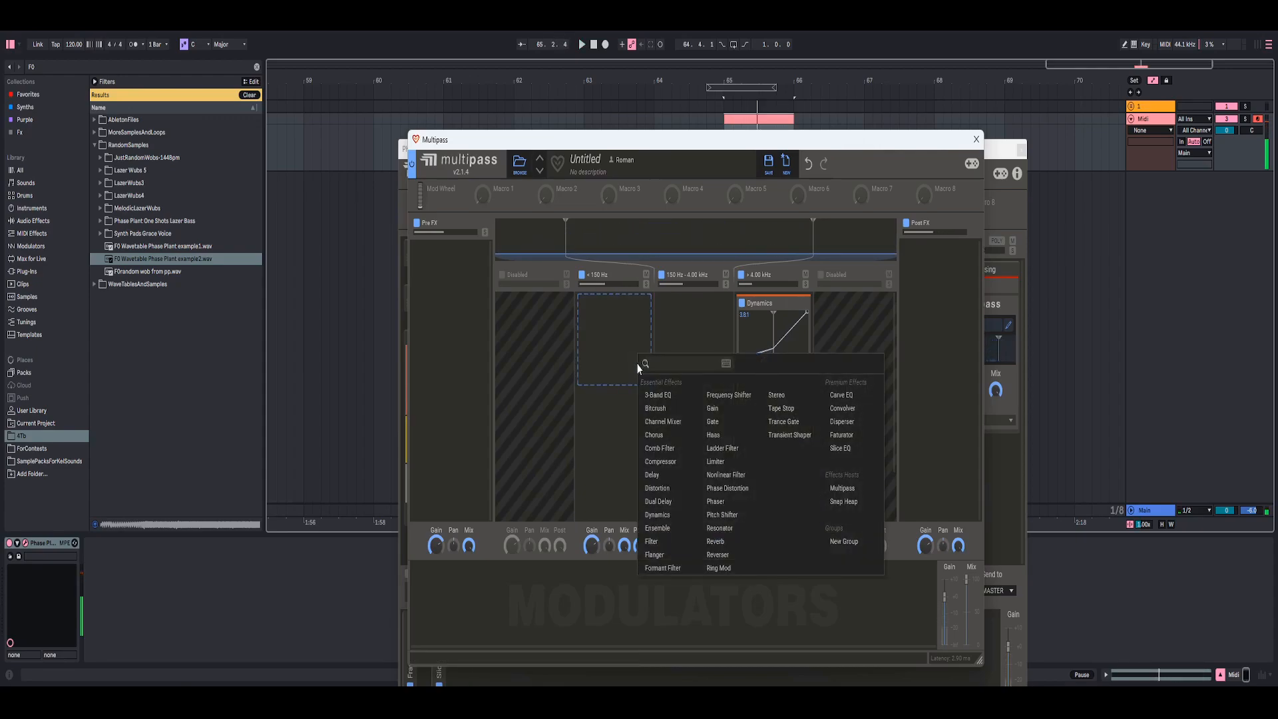
{"action": "left_click", "coordinate": [669, 520]}
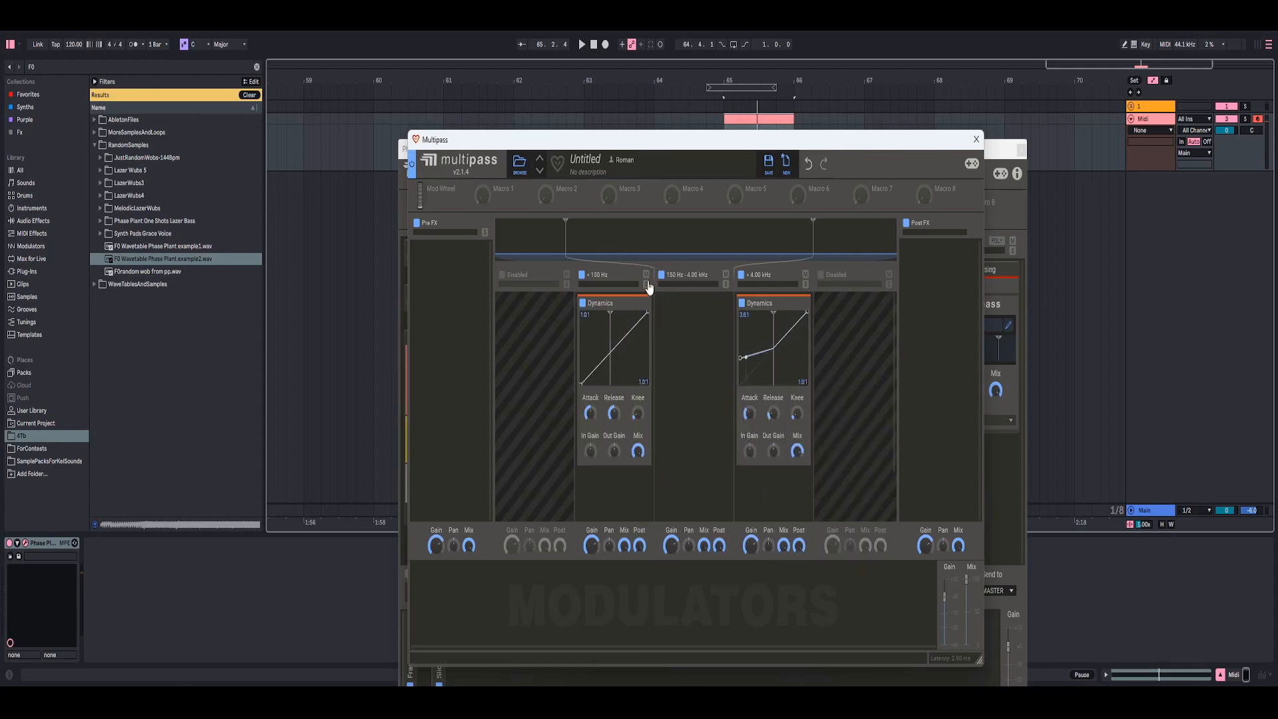
{"action": "key", "text": "space"}
{"action": "left_click_drag", "start_coordinate": [610, 368], "coordinate": [627, 368]}
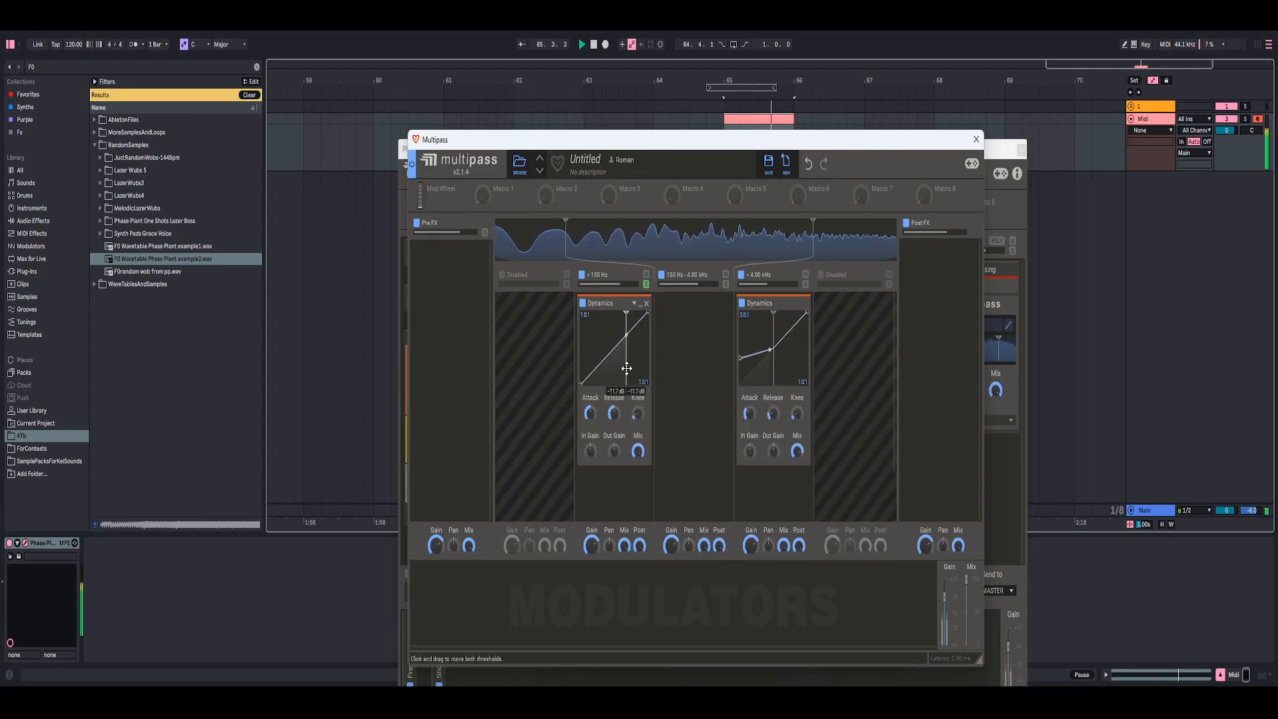
{"action": "key", "text": "space"}
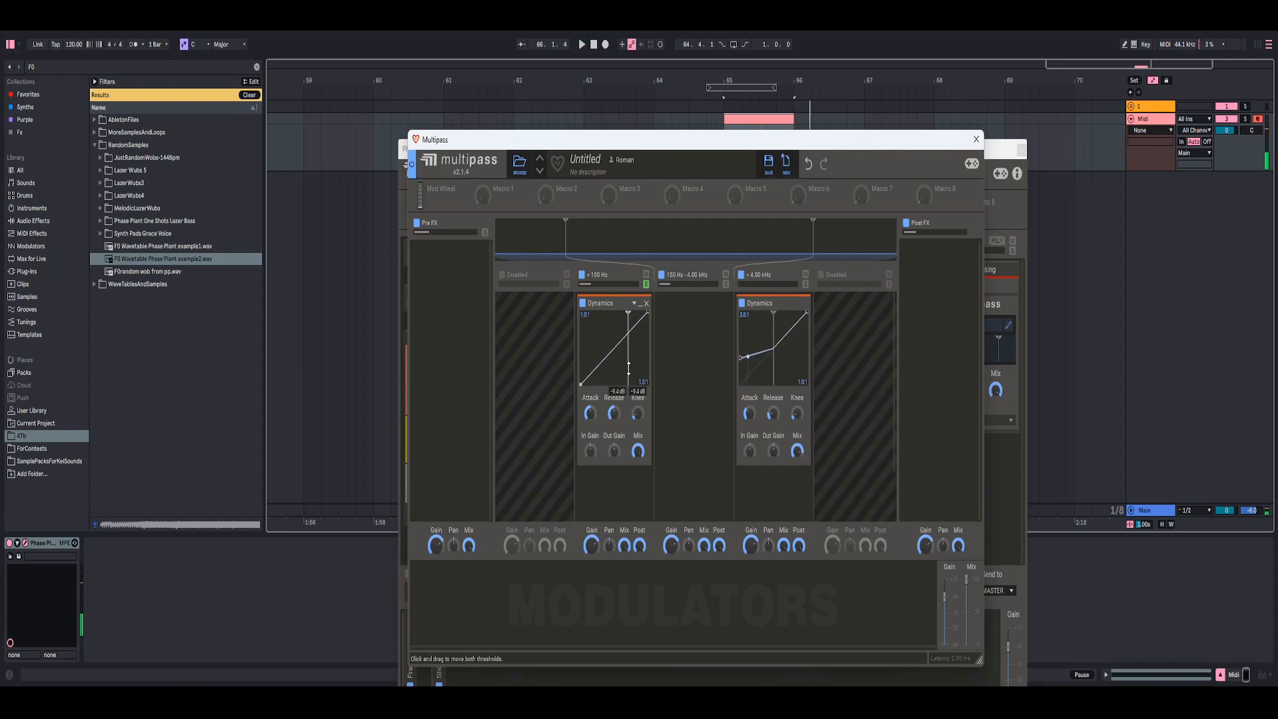
{"action": "key", "text": "space"}
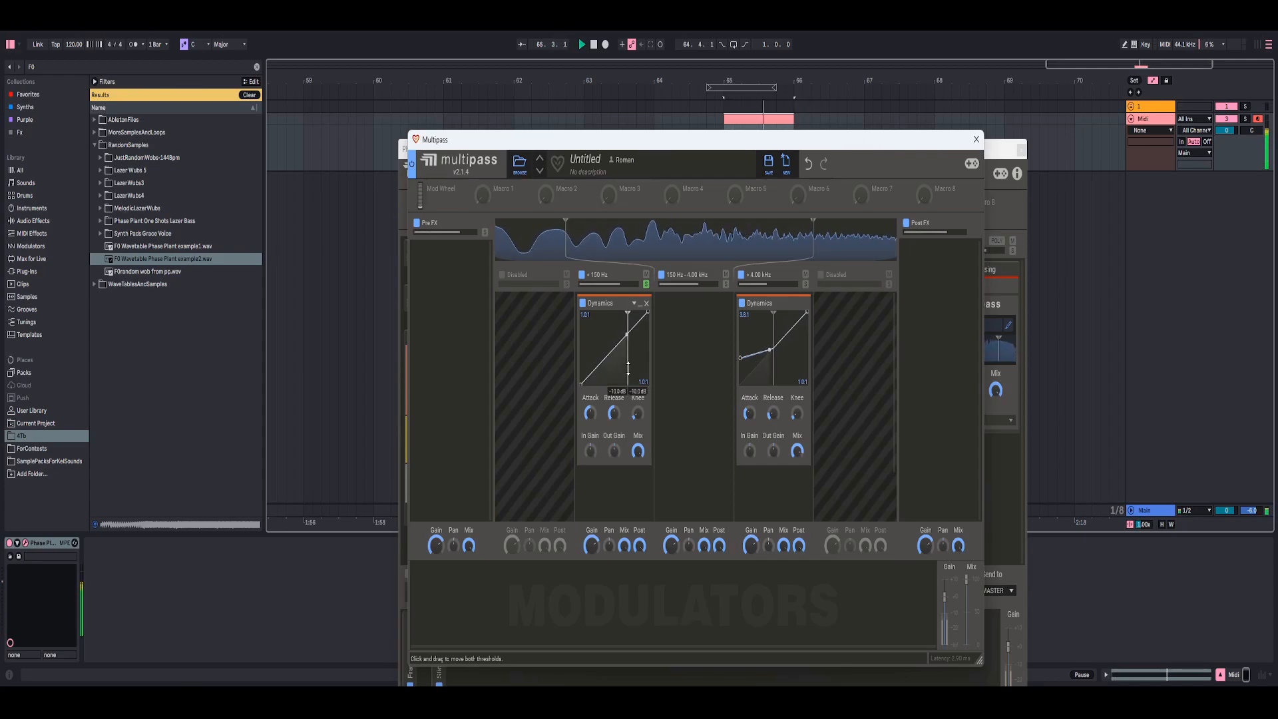
{"action": "key", "text": "space"}
Set the low band Dynamics' low ratio to 2.0:1 and its Attack to 100%, raise its Release, and audition it.
{"action": "right_click", "coordinate": [588, 328]}
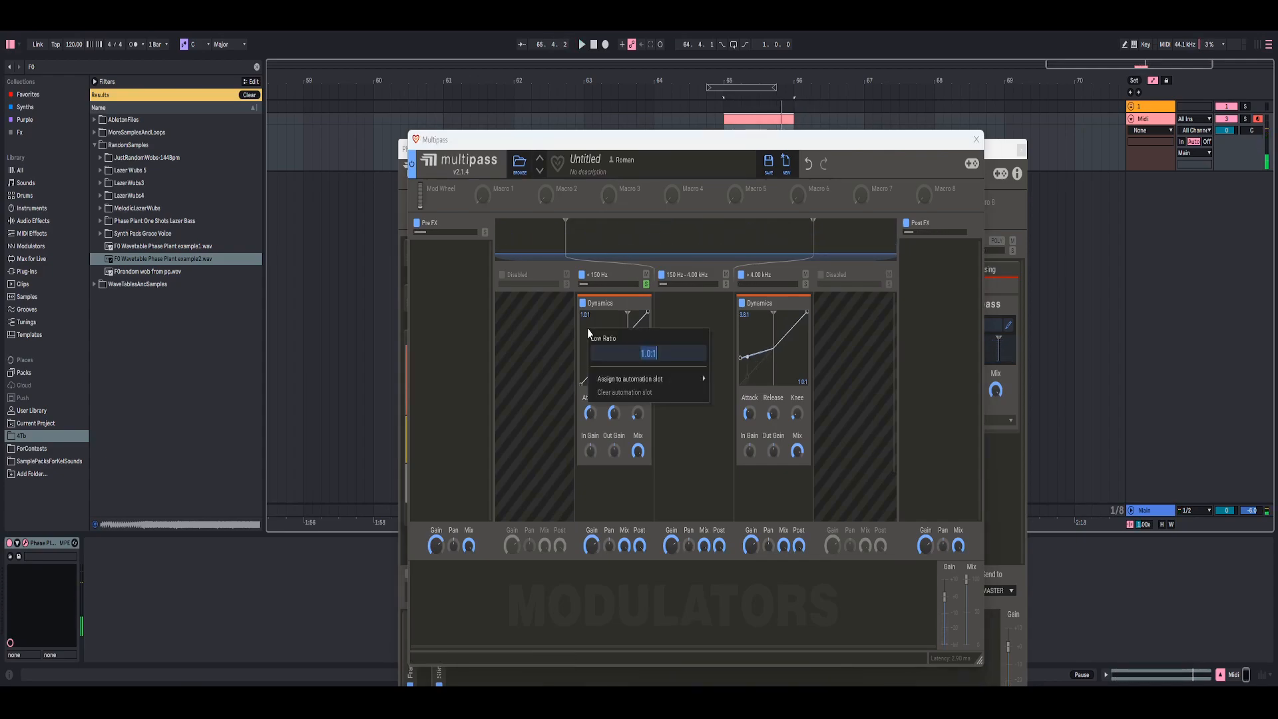
{"action": "type", "text": "20"}
{"action": "key", "text": "Return"}
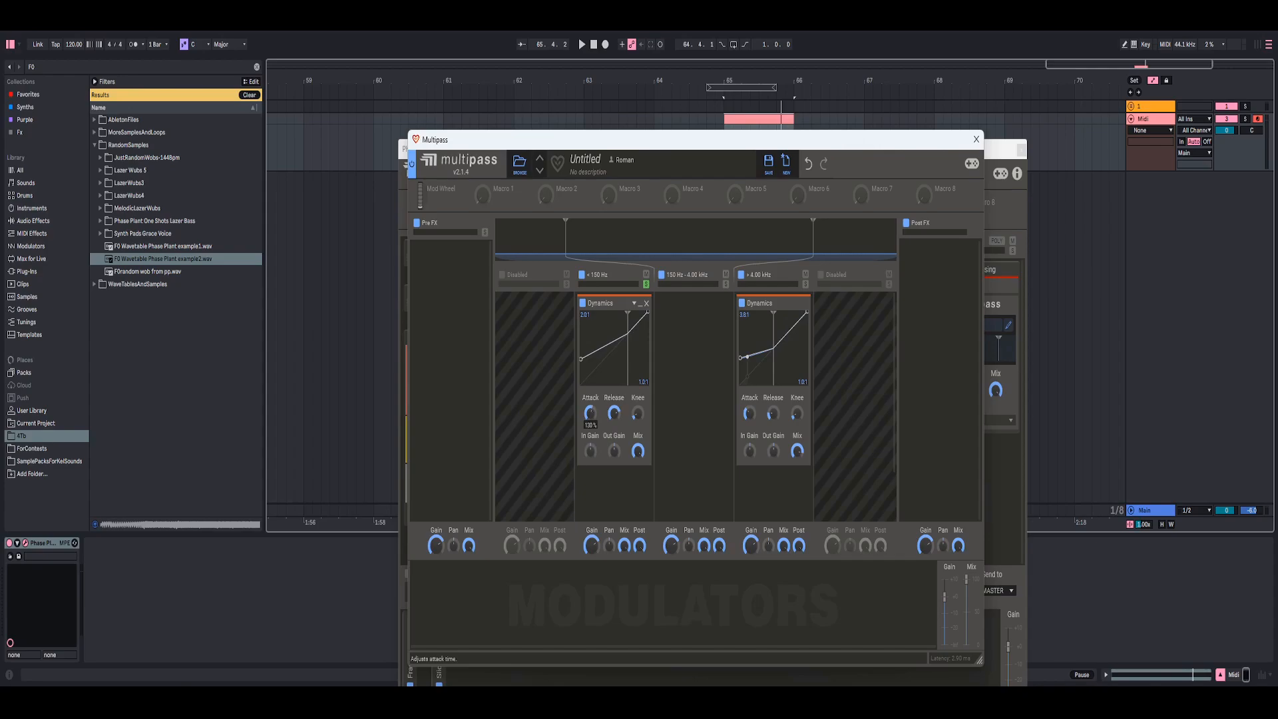
{"action": "key", "text": "space"}
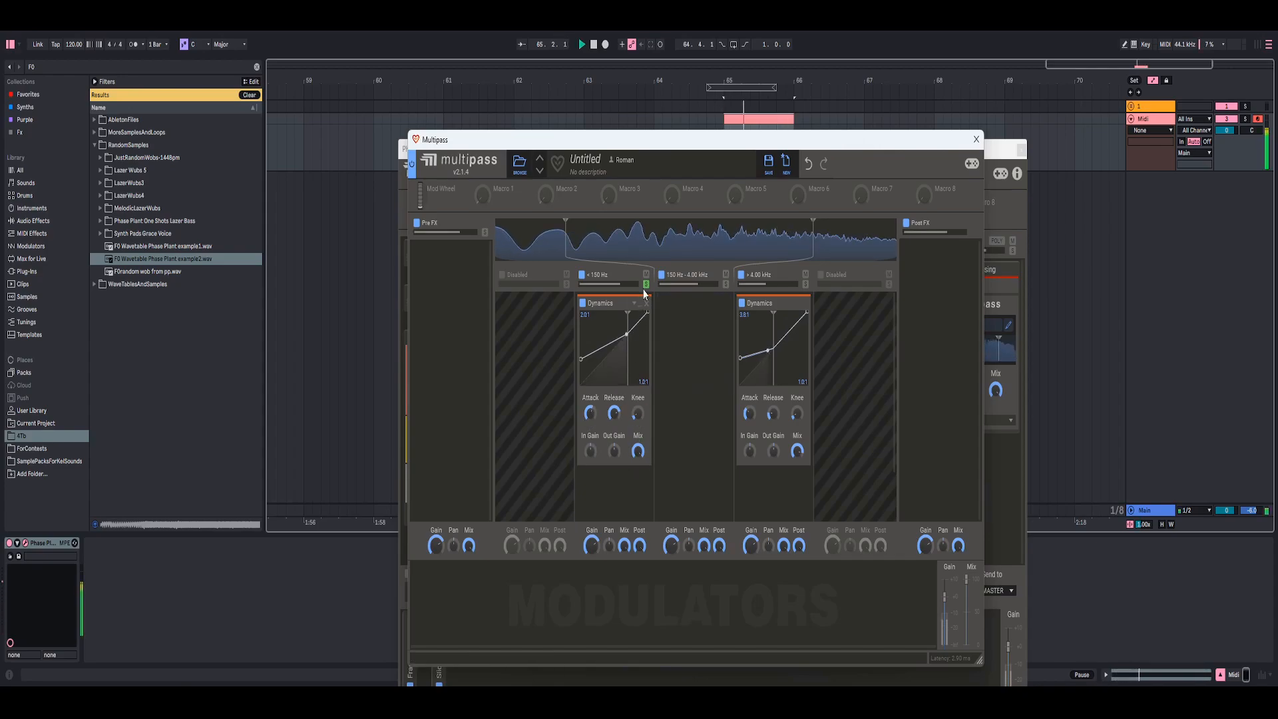
{"action": "key", "text": "space"}
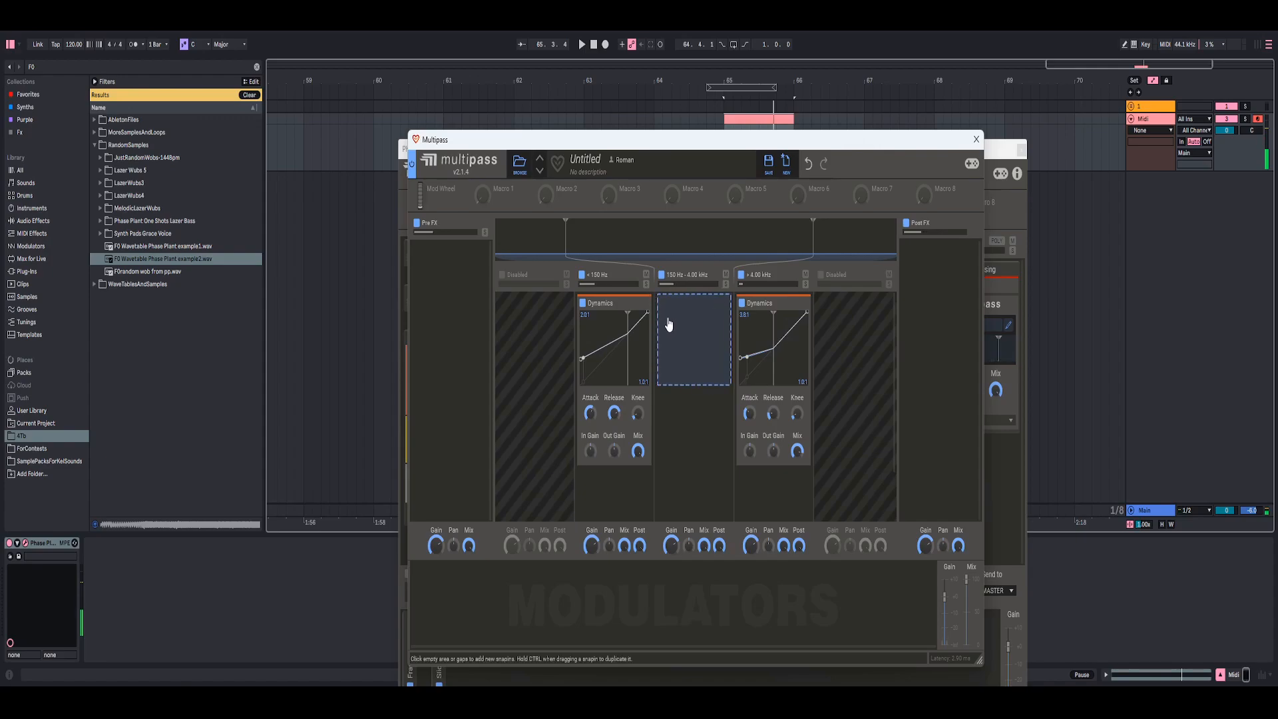
Play the sound with the low band unsoloed and switch that band's Dynamics off to compare.
{"action": "key", "text": "space"}
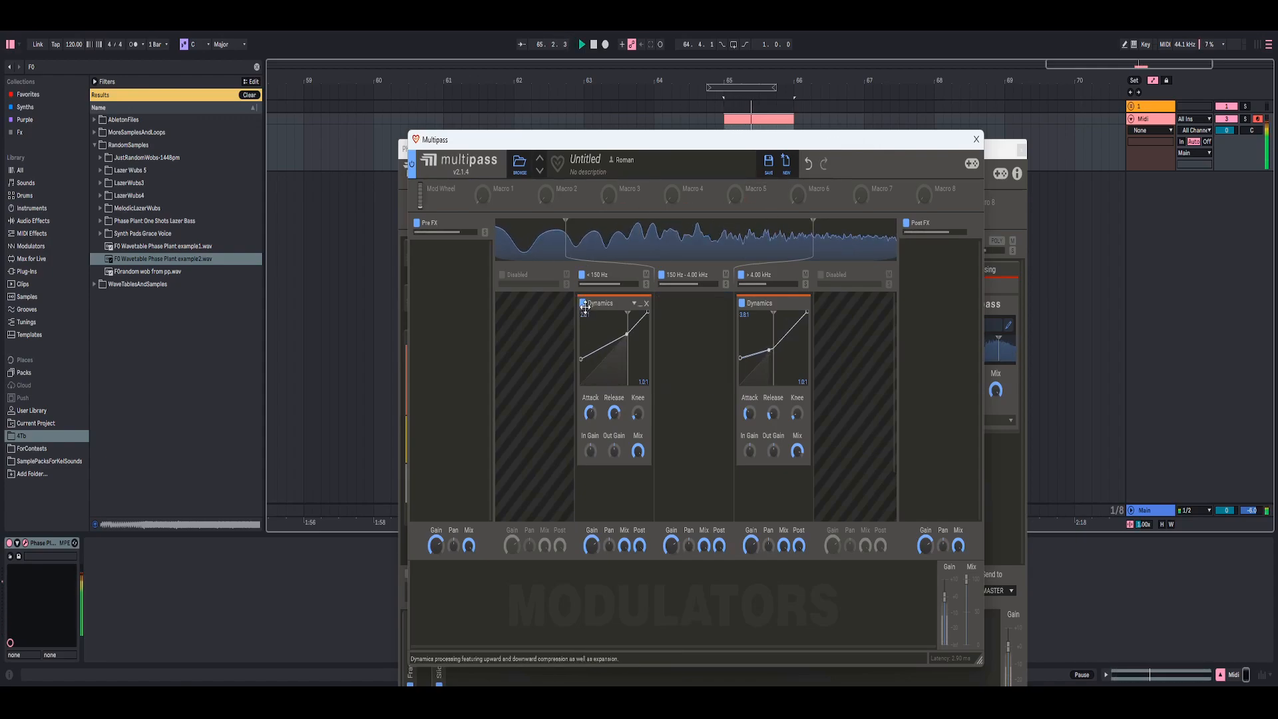
{"action": "key", "text": "space"}
{"action": "left_click", "coordinate": [585, 304]}
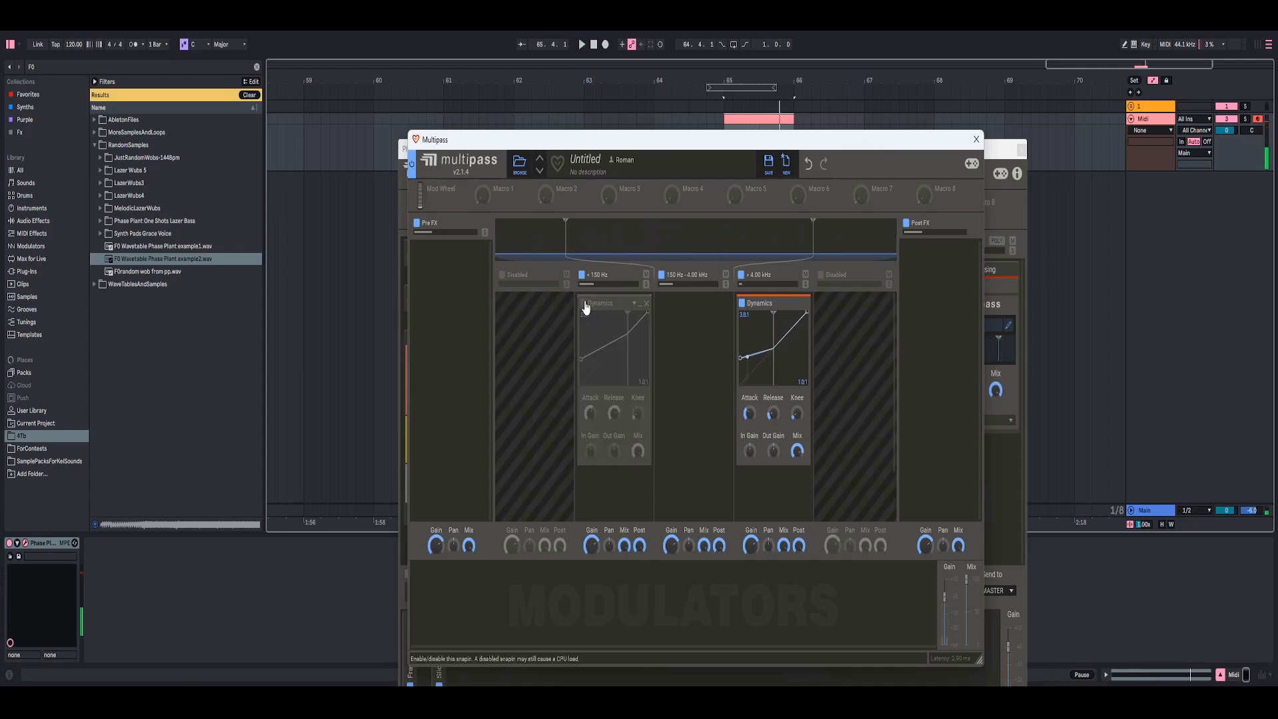
Switch the low band's Dynamics back on during playback, set its low ratio to 3:1 and audition the result.
{"action": "key", "text": "space"}
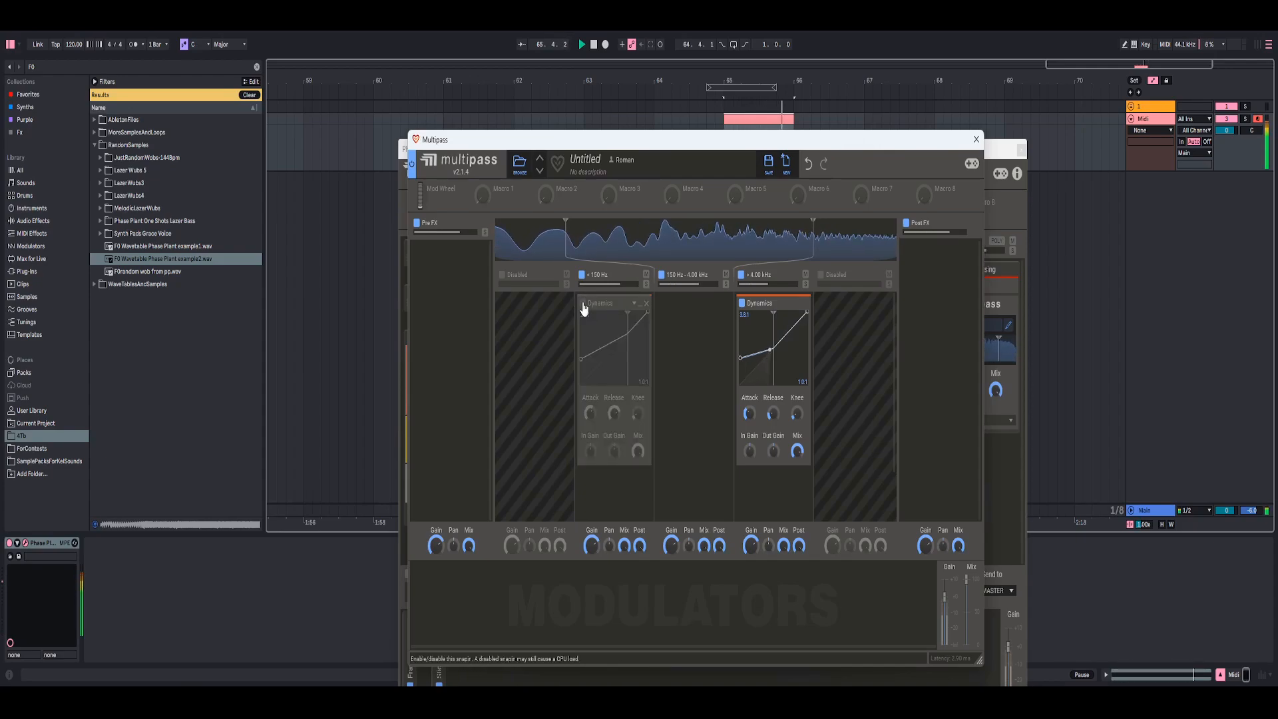
{"action": "left_click", "coordinate": [584, 304]}
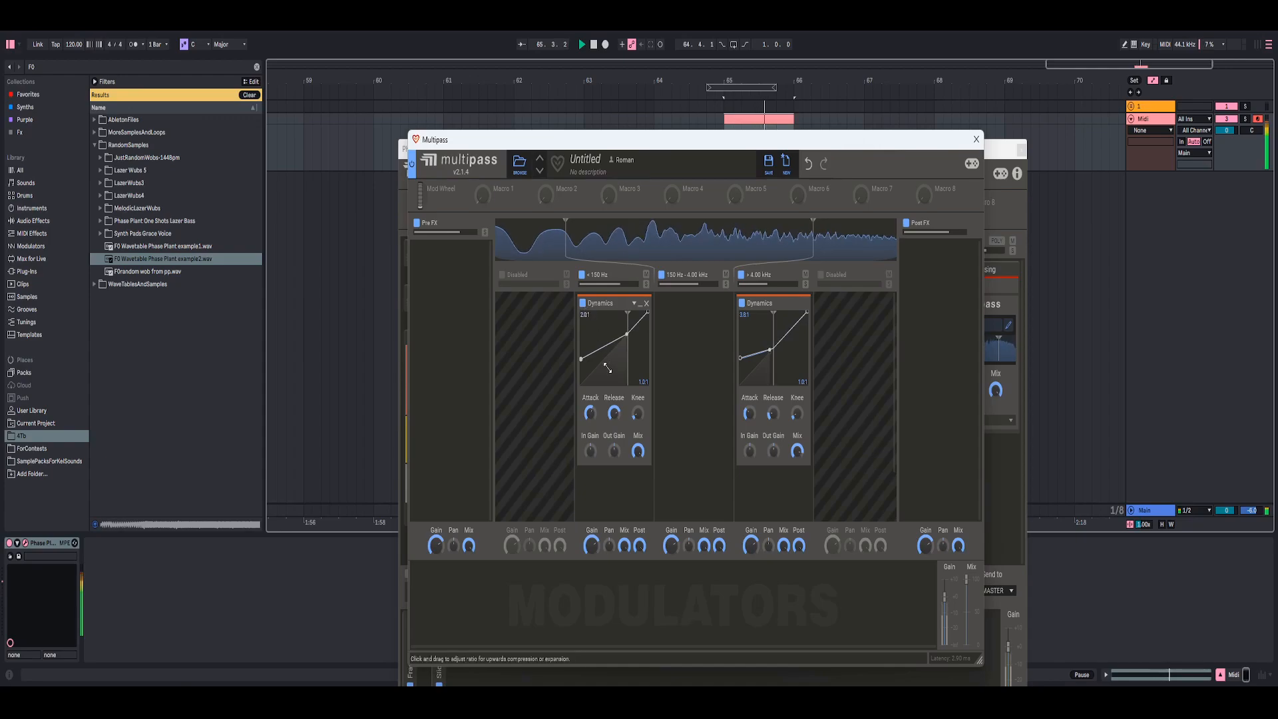
{"action": "key", "text": "space"}
{"action": "right_click", "coordinate": [595, 367]}
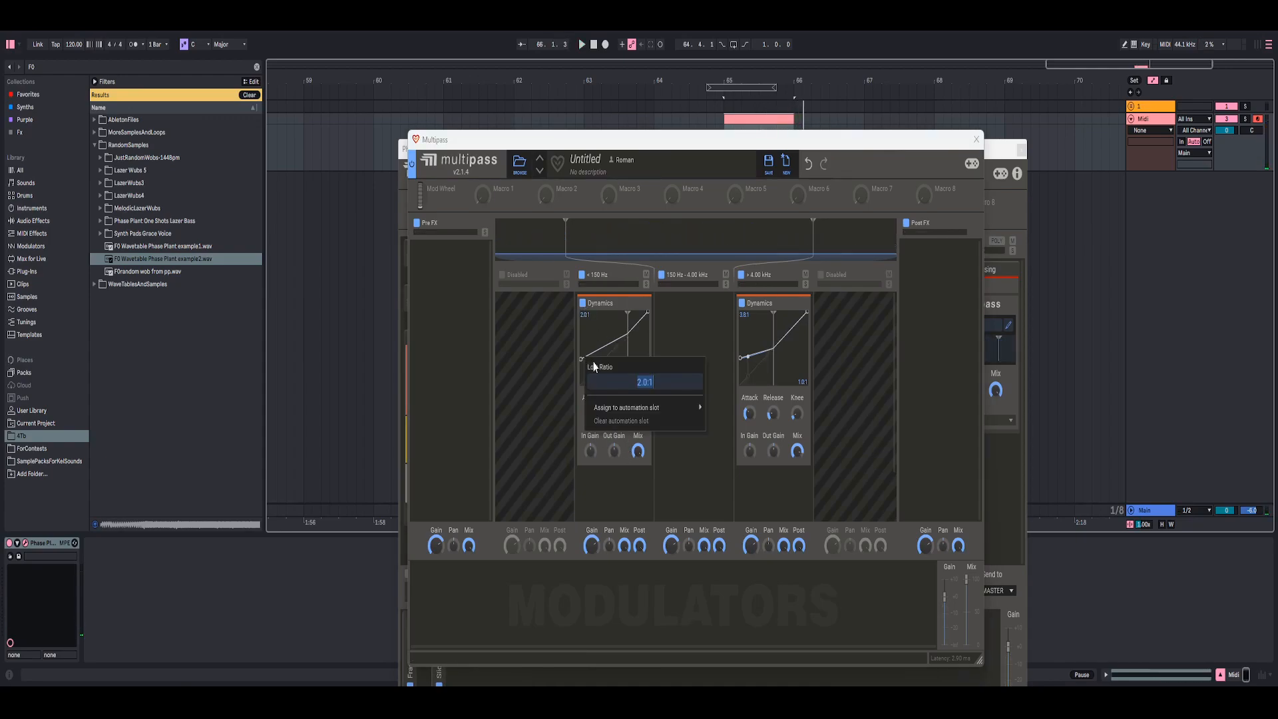
{"action": "type", "text": "3"}
{"action": "key", "text": "Return"}
{"action": "key", "text": "space"}
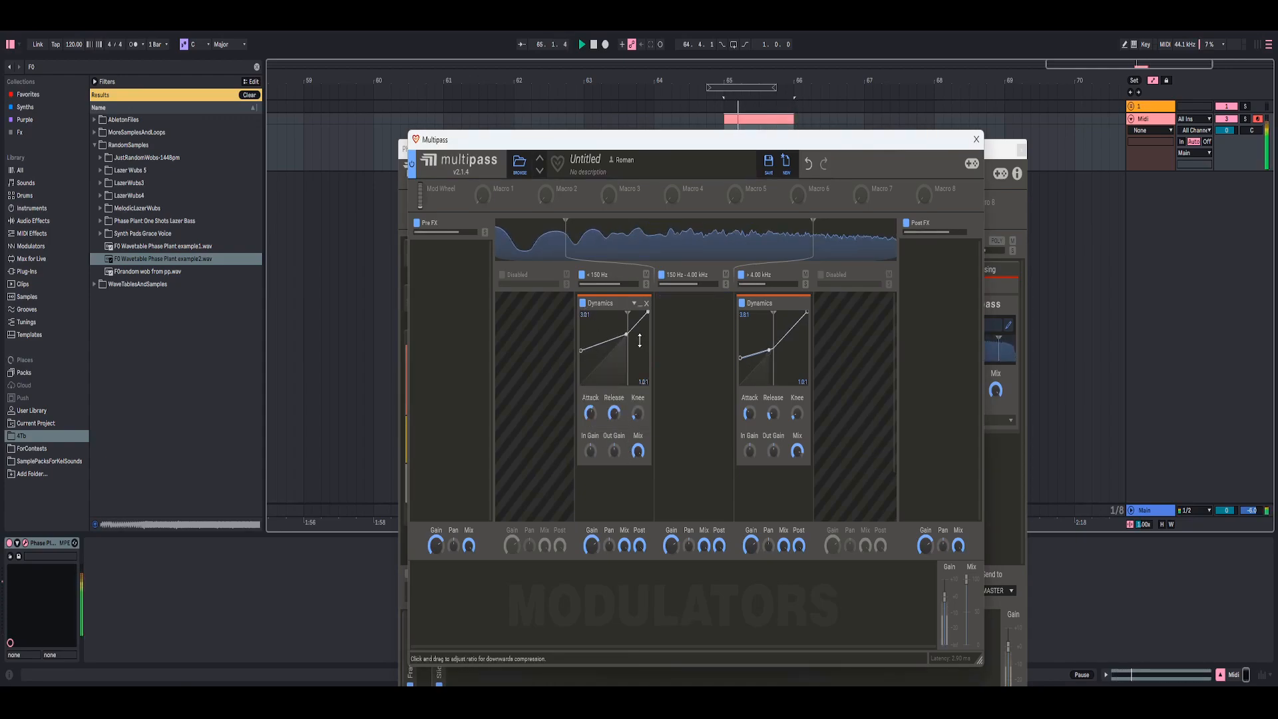
{"action": "key", "text": "space"}
Close Multipass, add Dynamics after it in Final Processing, and during playback raise its threshold and set the high ratio to 4.0:1.
{"action": "left_click_drag", "start_coordinate": [959, 139], "coordinate": [885, 126]}
{"action": "left_click_drag", "start_coordinate": [870, 180], "coordinate": [896, 126]}
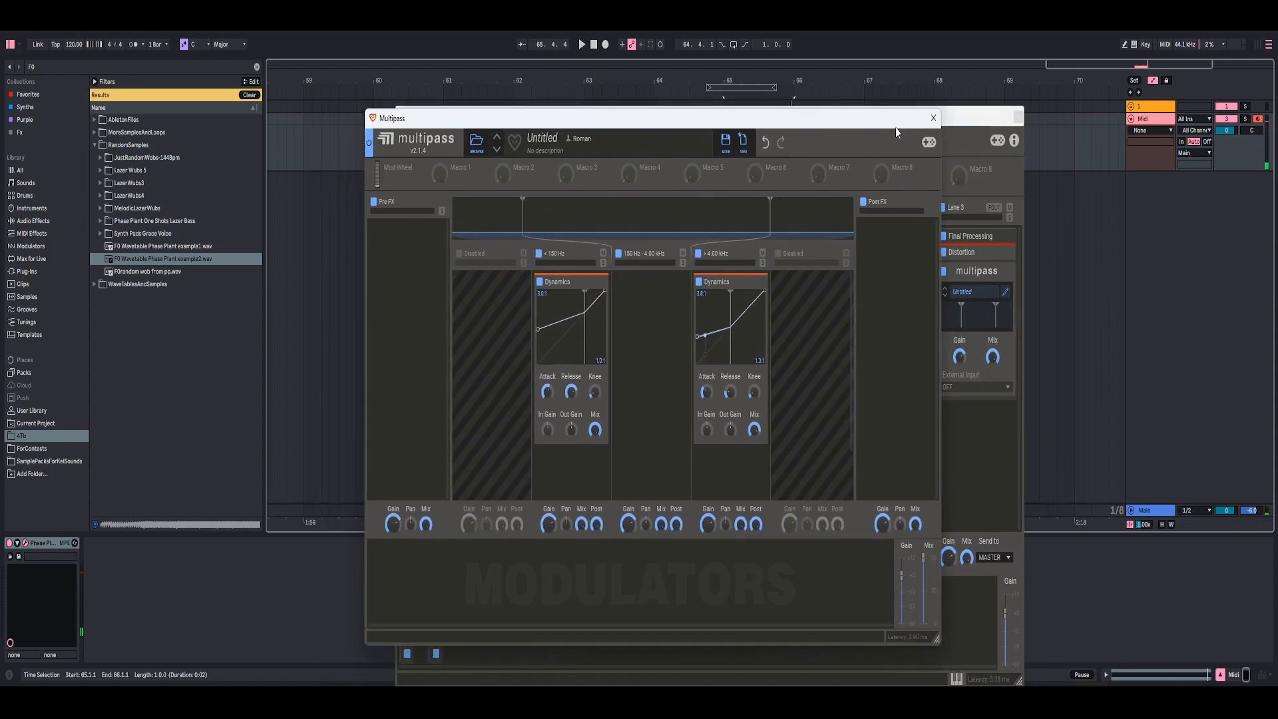
{"action": "left_click", "coordinate": [934, 118]}
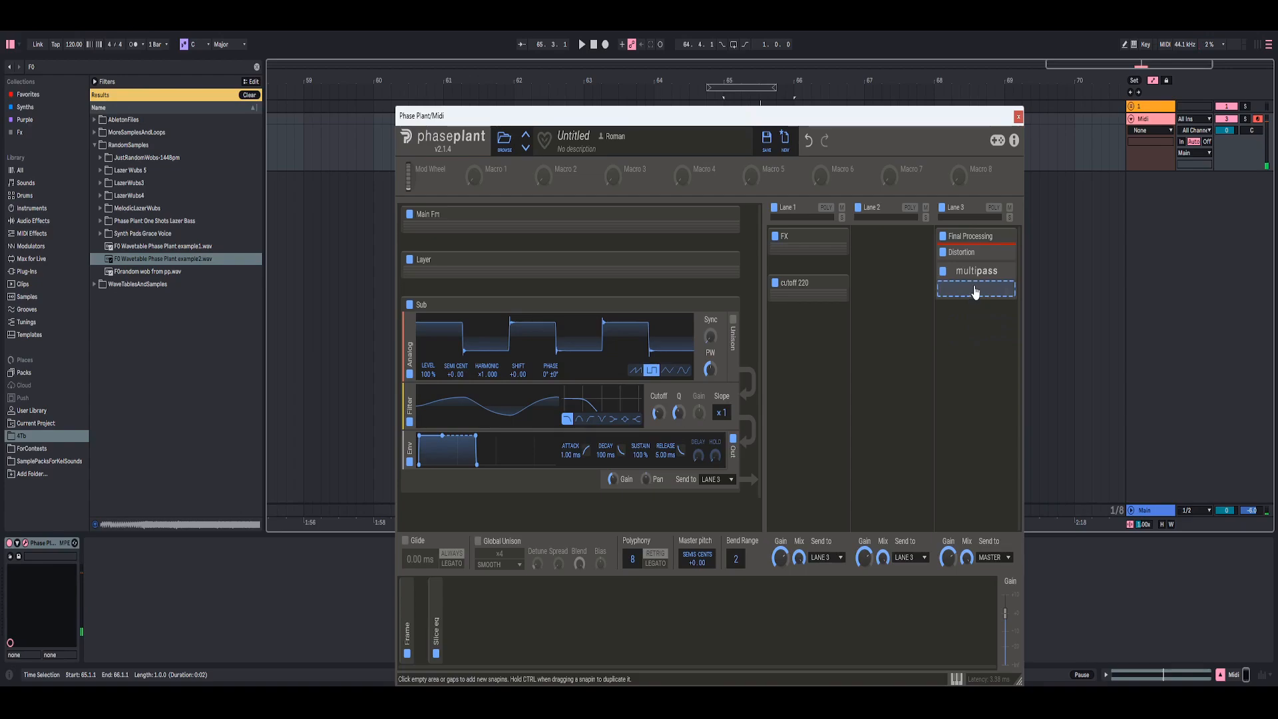
{"action": "left_click", "coordinate": [975, 291]}
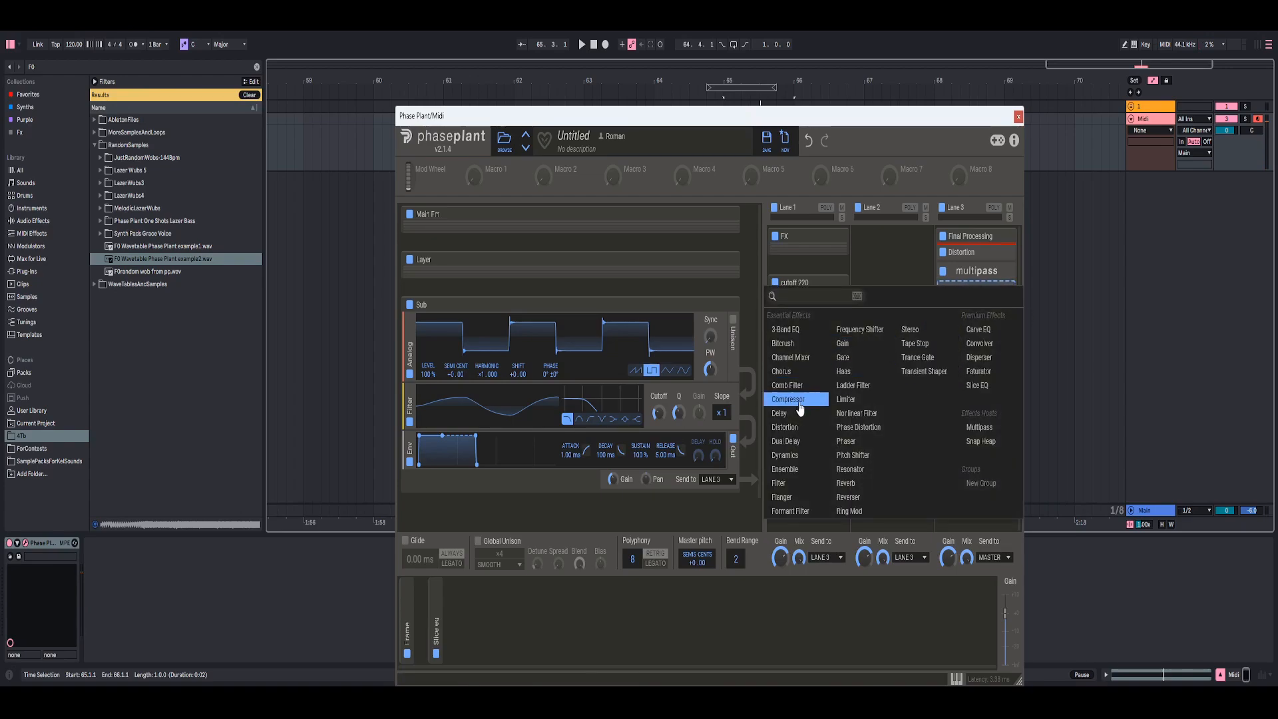
{"action": "left_click", "coordinate": [789, 459]}
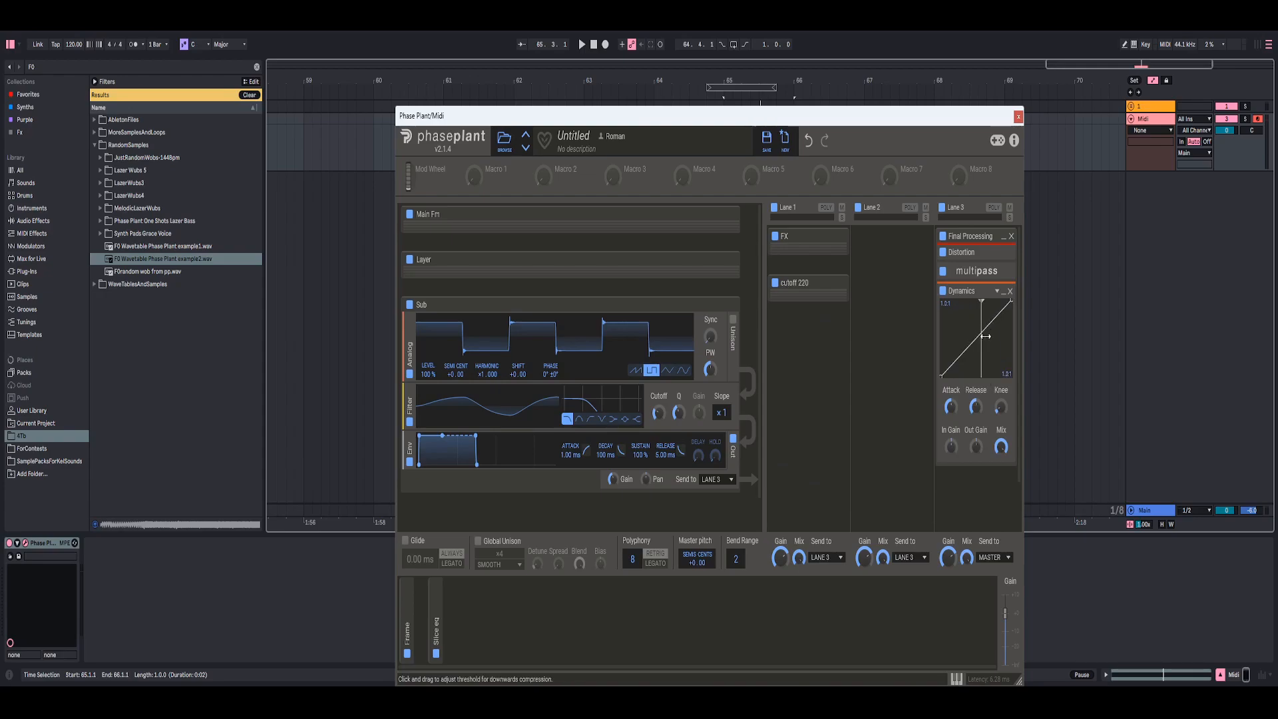
{"action": "key", "text": "space"}
{"action": "left_click_drag", "start_coordinate": [983, 336], "coordinate": [1003, 324]}
{"action": "key", "text": "space"}
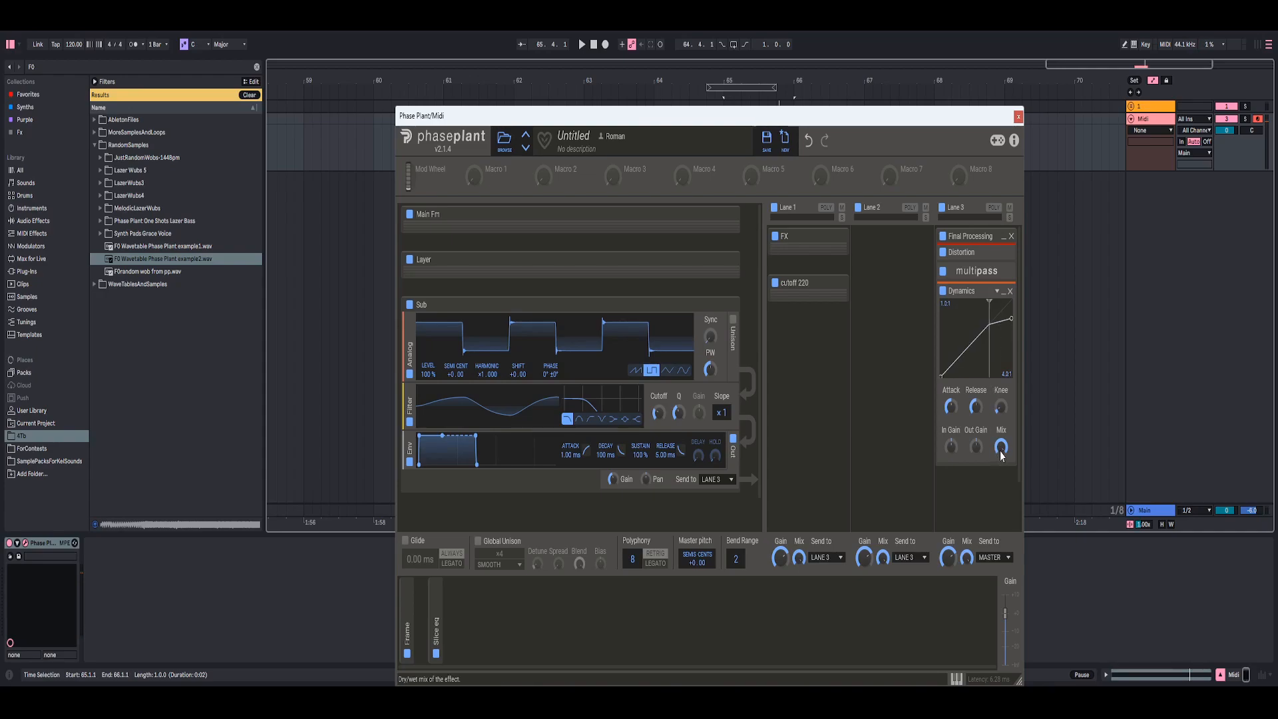
Lower the Mix of the new Dynamics to about 48% and audition it.
{"action": "left_click_drag", "start_coordinate": [1001, 446], "coordinate": [1000, 456]}
{"action": "key", "text": "space"}
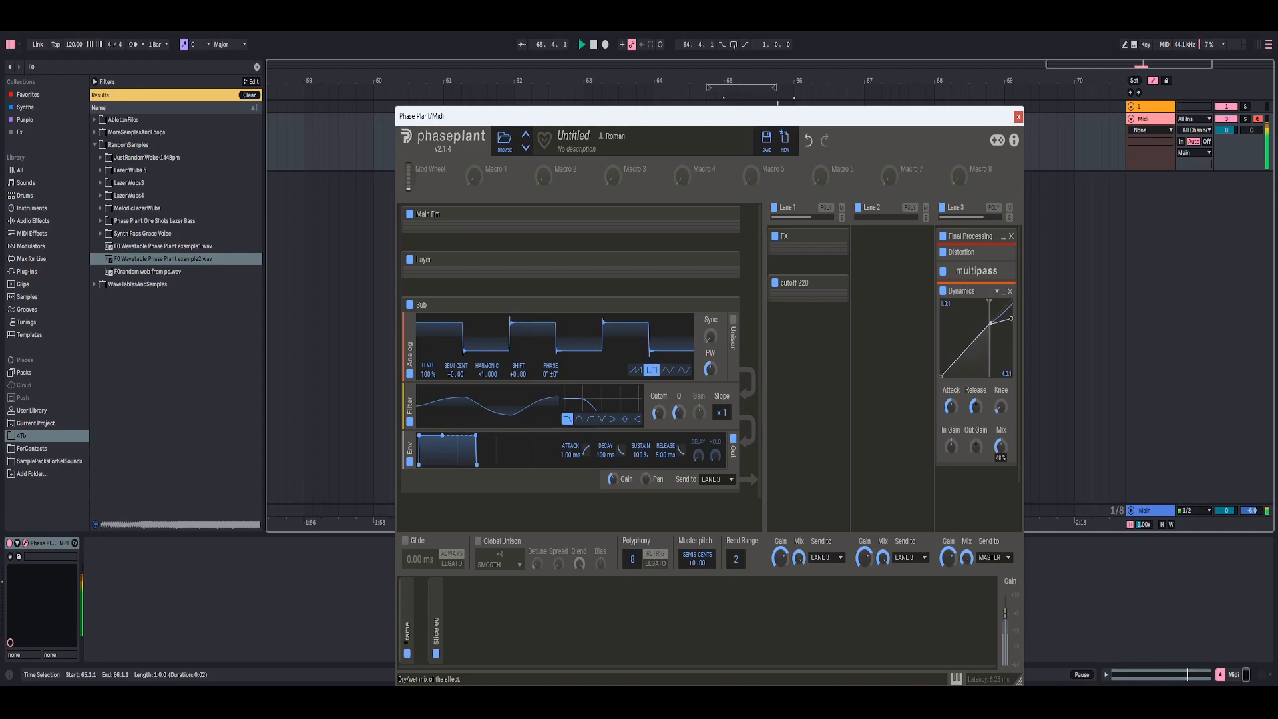
{"action": "key", "text": "space"}
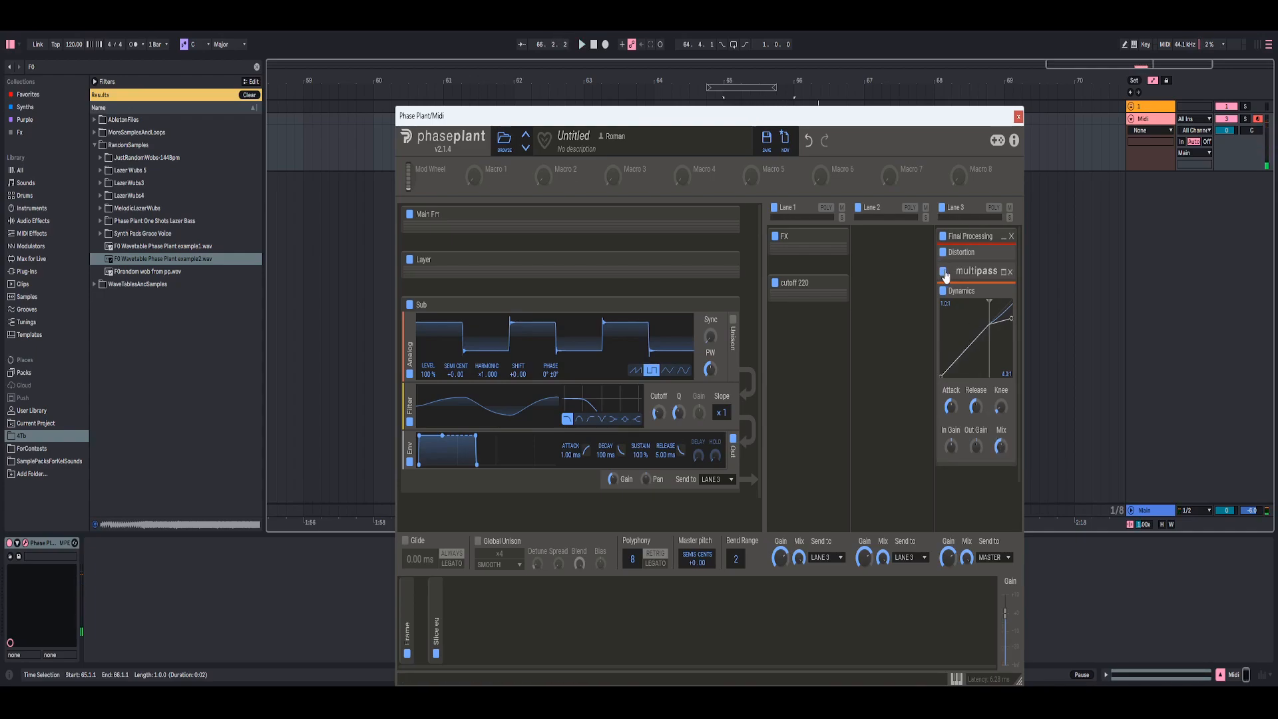
Play the sound with Multipass switched off and again with it switched back on to compare.
{"action": "left_click", "coordinate": [942, 271]}
{"action": "key", "text": "space"}
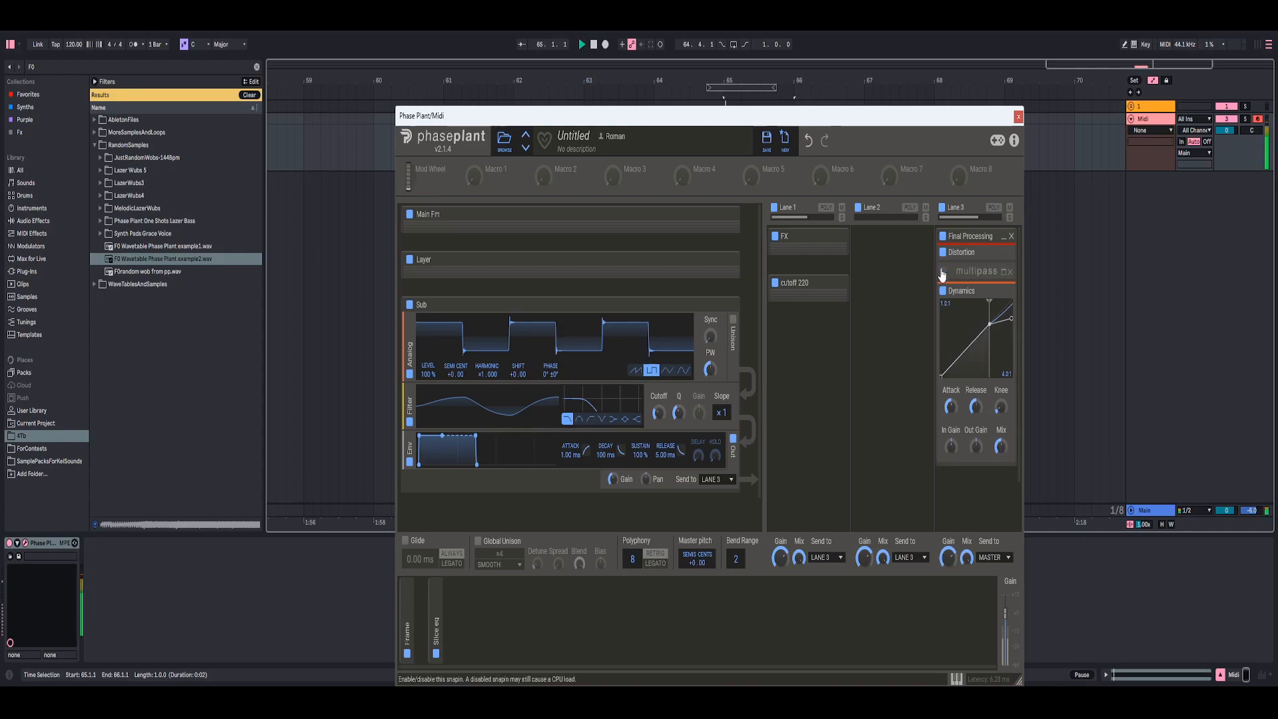
{"action": "key", "text": "space"}
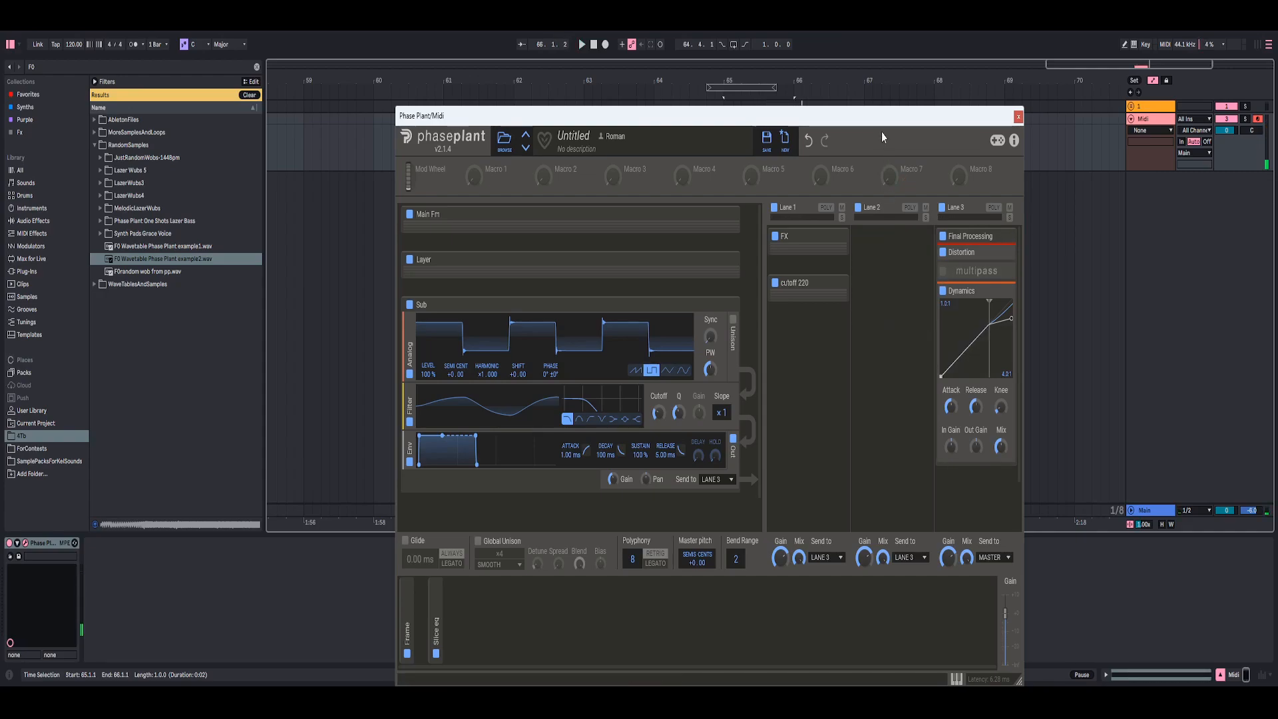
{"action": "left_click_drag", "start_coordinate": [882, 132], "coordinate": [891, 84]}
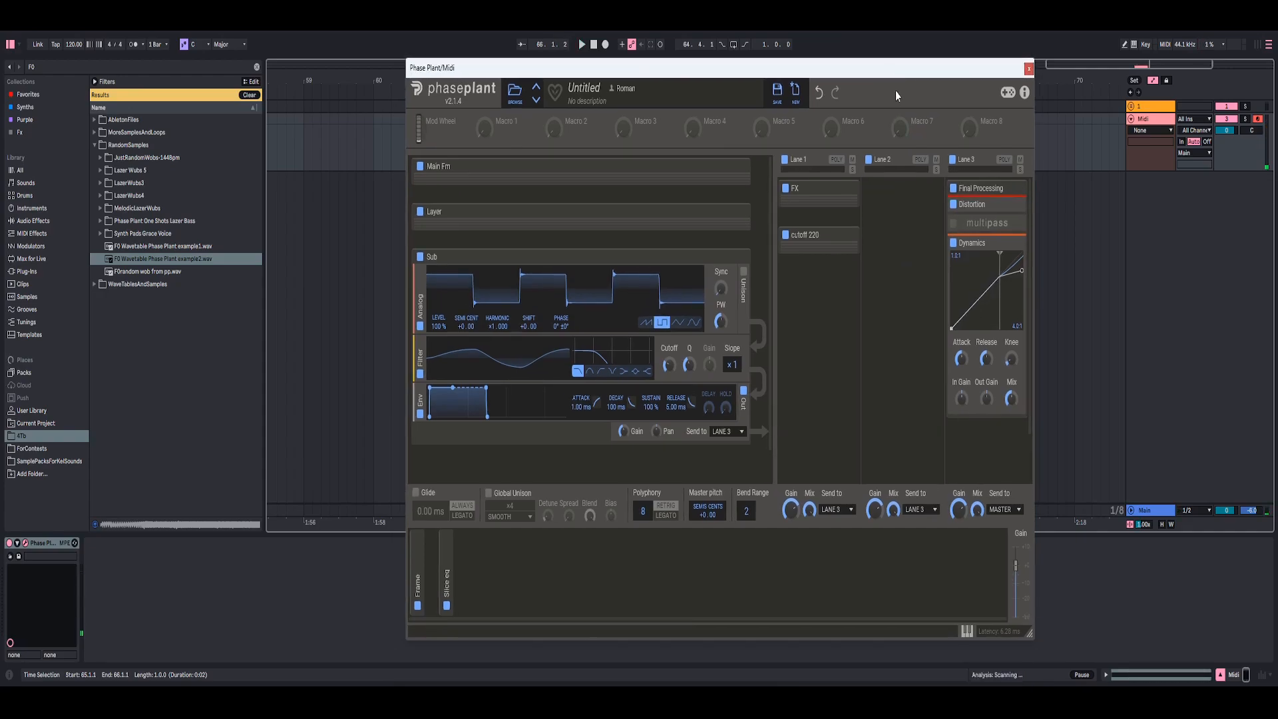
{"action": "left_click", "coordinate": [953, 224]}
{"action": "key", "text": "space"}
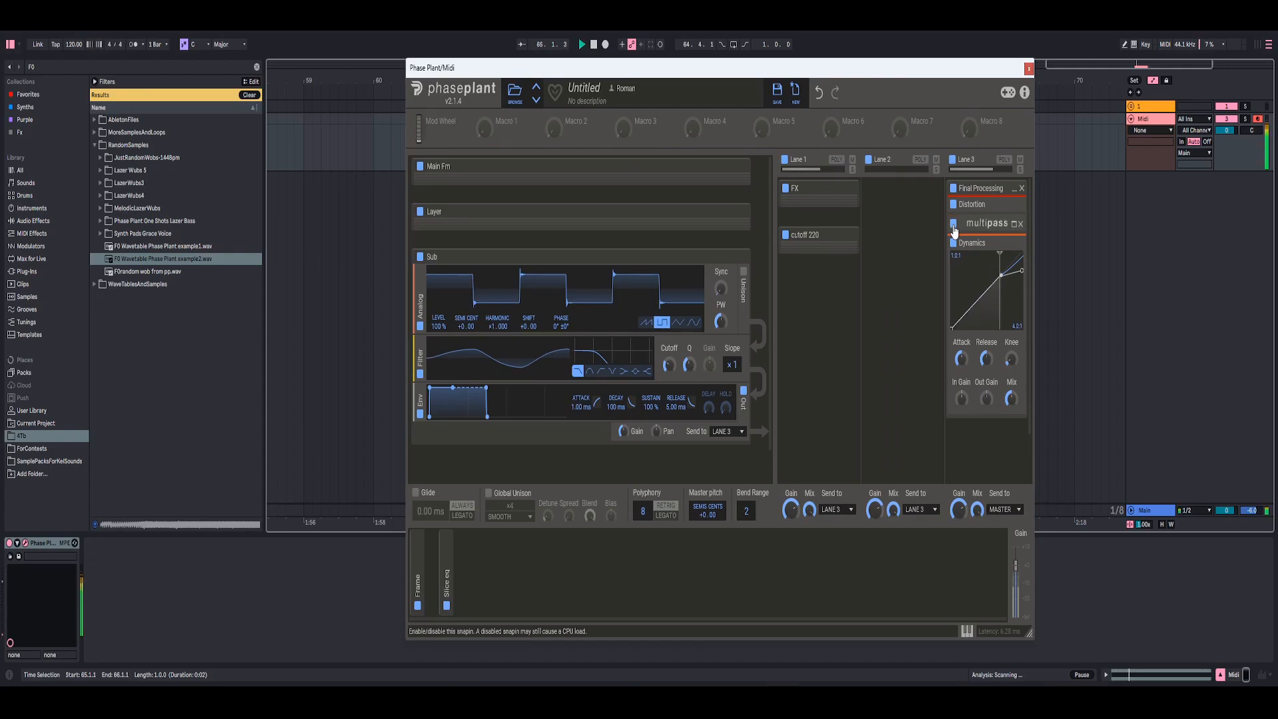
{"action": "key", "text": "space"}
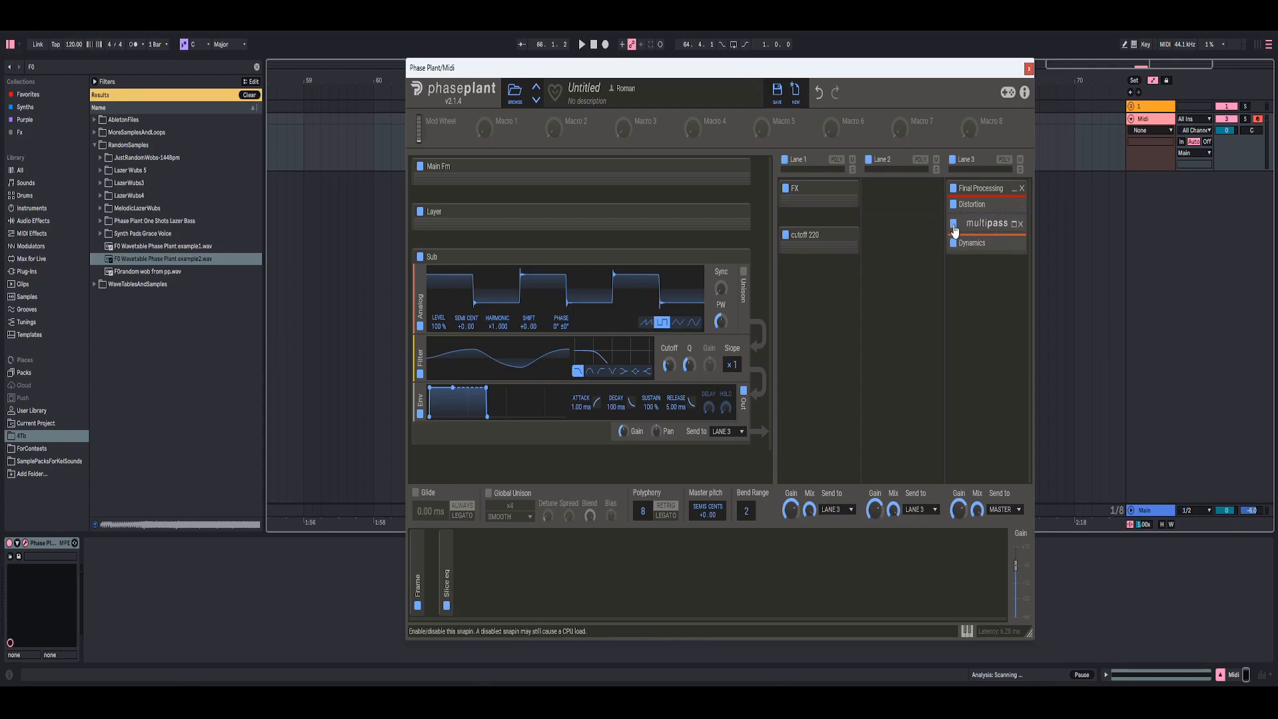
Add a Limiter at the end of Final Processing and insert a Gain effect between the Dynamics and the Limiter.
{"action": "left_click", "coordinate": [984, 260]}
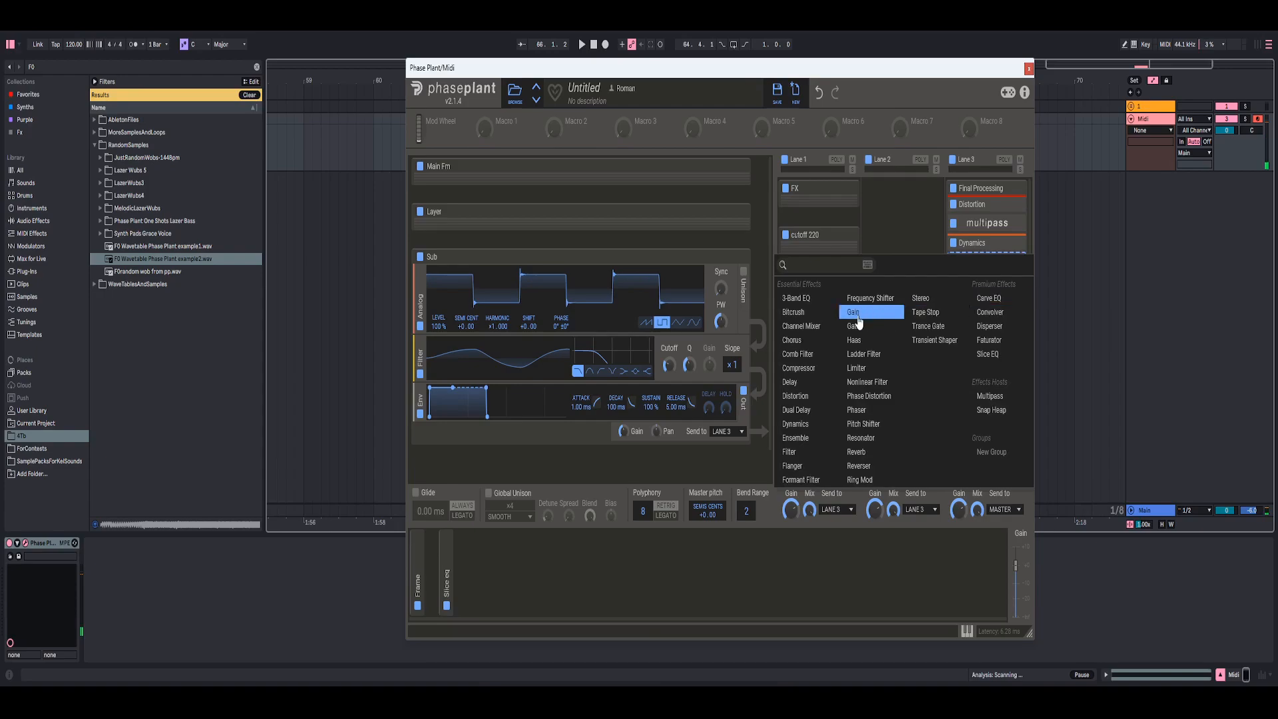
{"action": "left_click", "coordinate": [877, 368]}
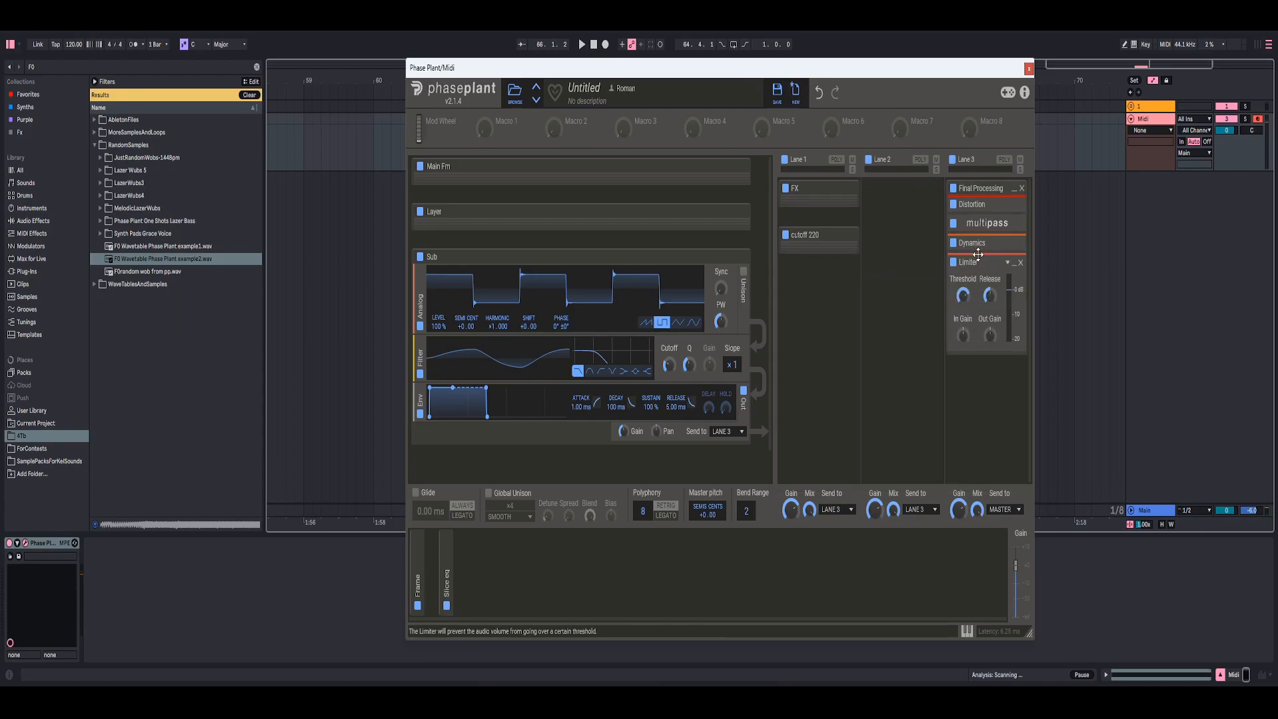
{"action": "left_click", "coordinate": [974, 258]}
{"action": "left_click", "coordinate": [932, 309]}
Set the Gain effect to 5 dB and audition it.
{"action": "right_click", "coordinate": [978, 293]}
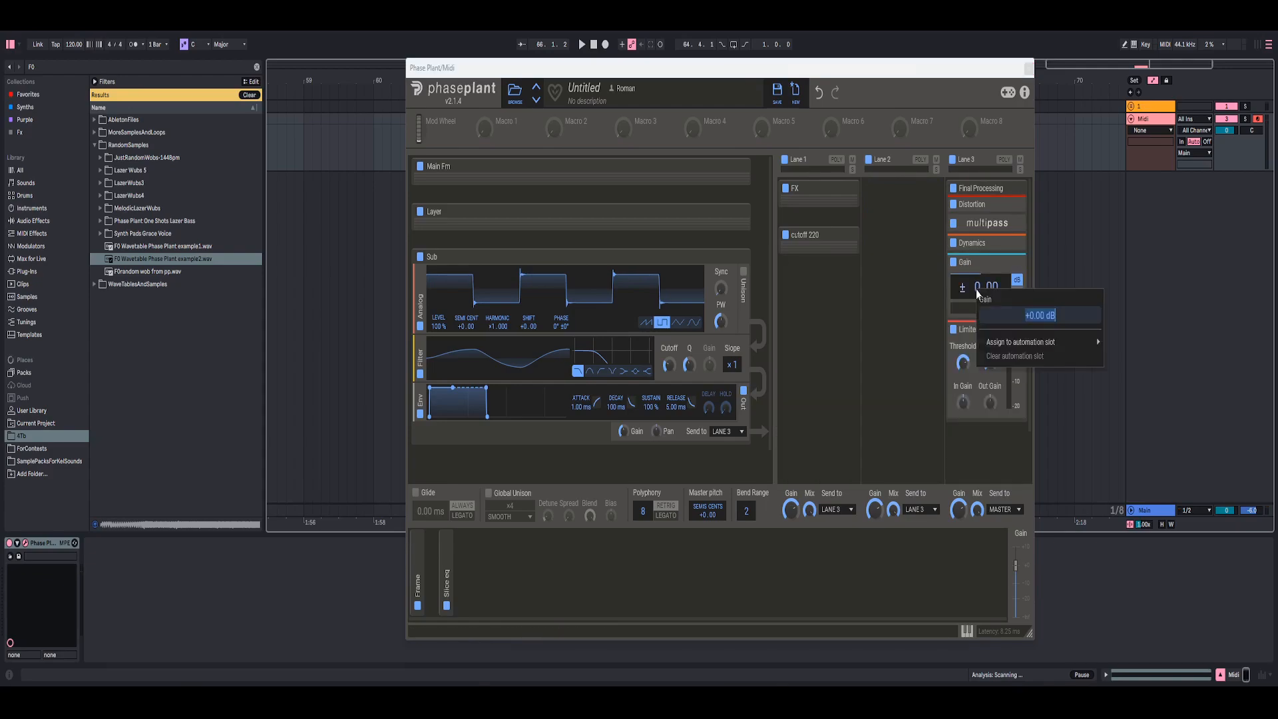
{"action": "type", "text": "5"}
{"action": "key", "text": "Return"}
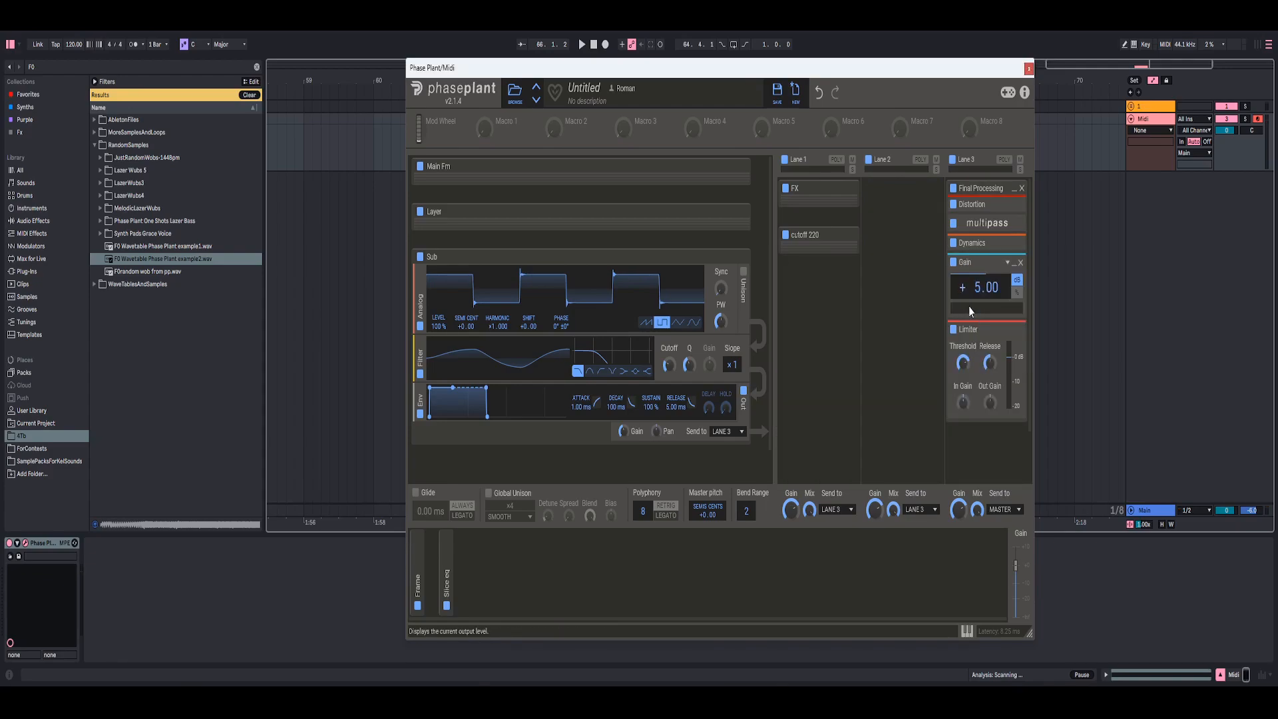
{"action": "key", "text": "space"}
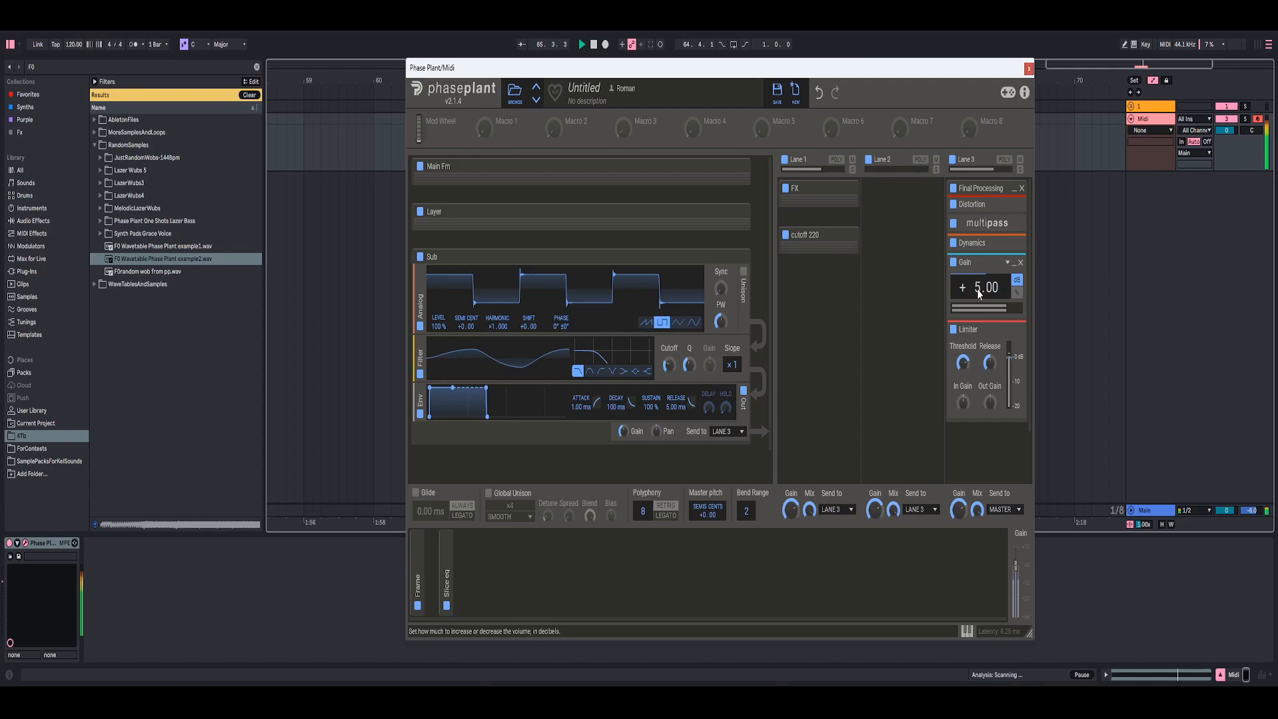
{"action": "key", "text": "space"}
Set the Gain effect to 3 dB and play the sound.
{"action": "right_click", "coordinate": [977, 289]}
{"action": "type", "text": "3"}
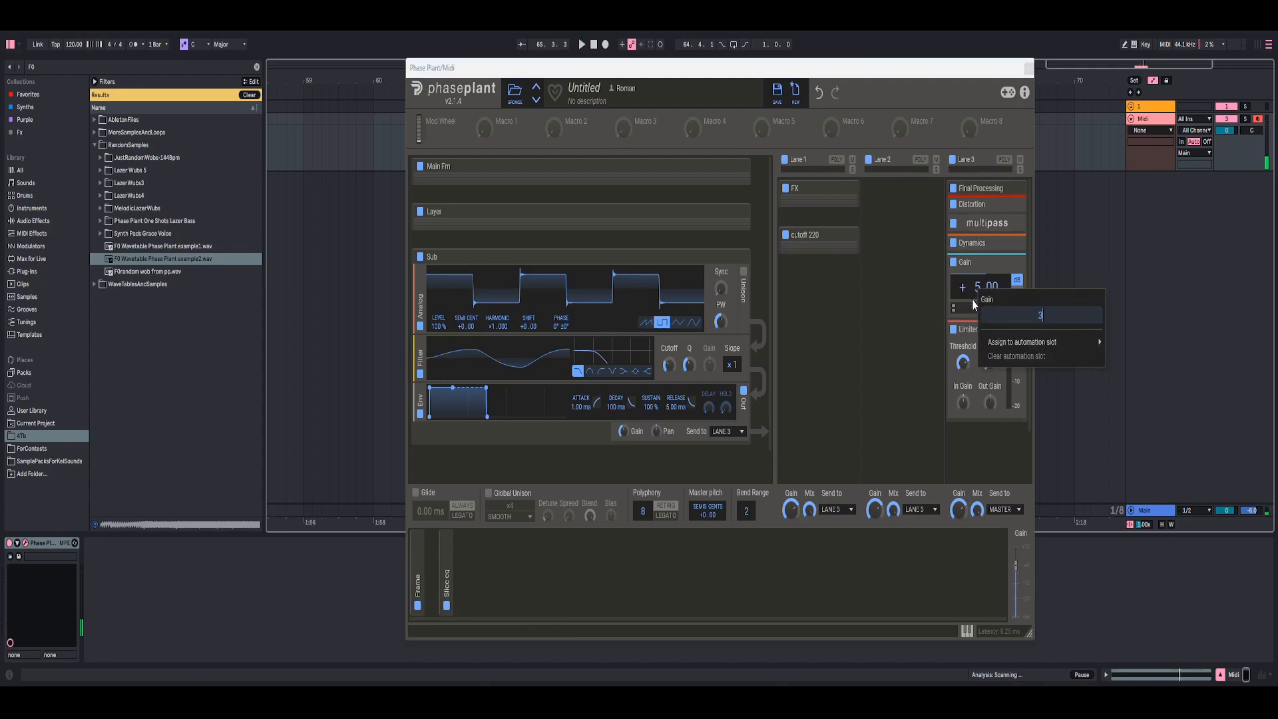
{"action": "key", "text": "Return"}
{"action": "key", "text": "space"}
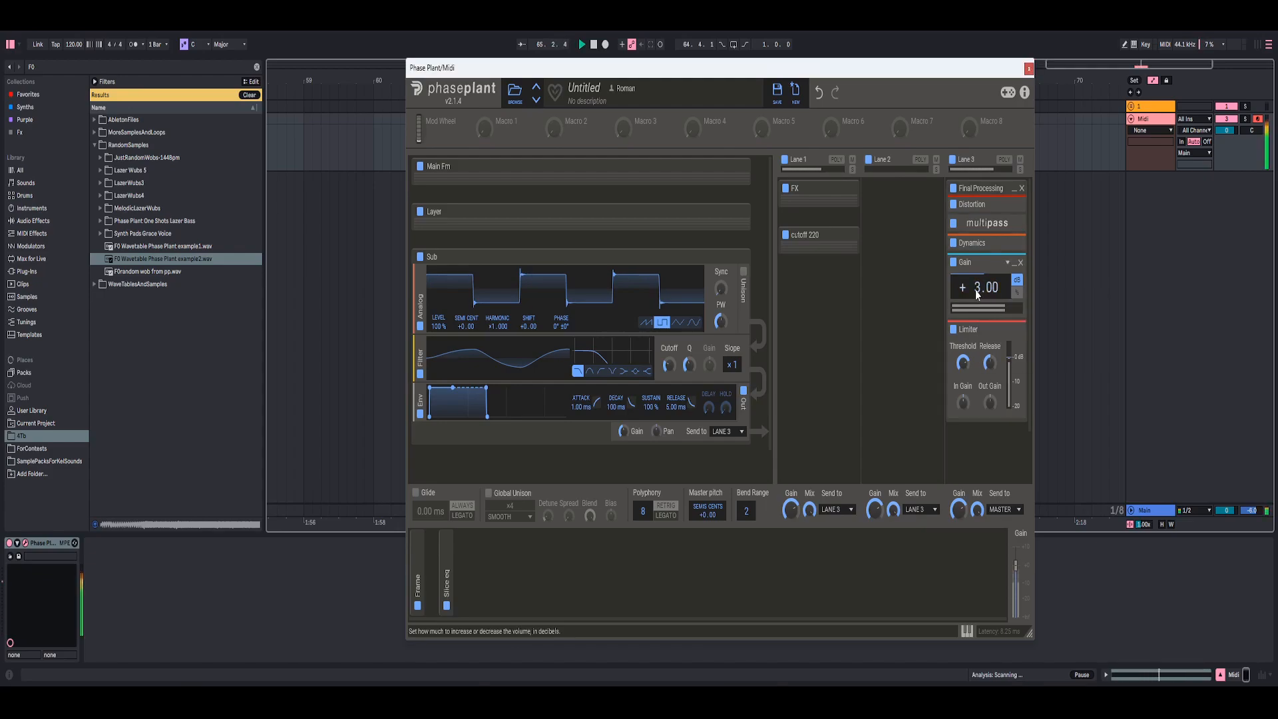
{"action": "key", "text": "space"}
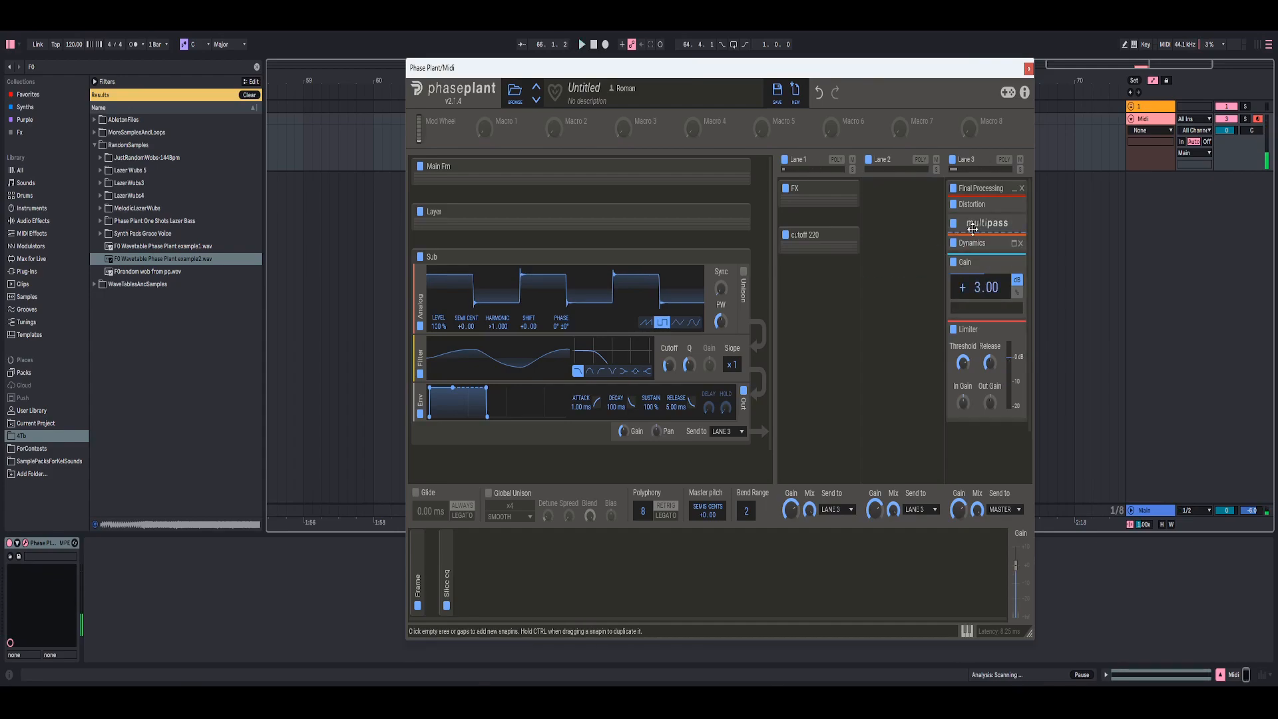
Open the Multipass editor, add a Stereo effect below the Dynamics in the low band, and close the editor.
{"action": "left_click", "coordinate": [1013, 225]}
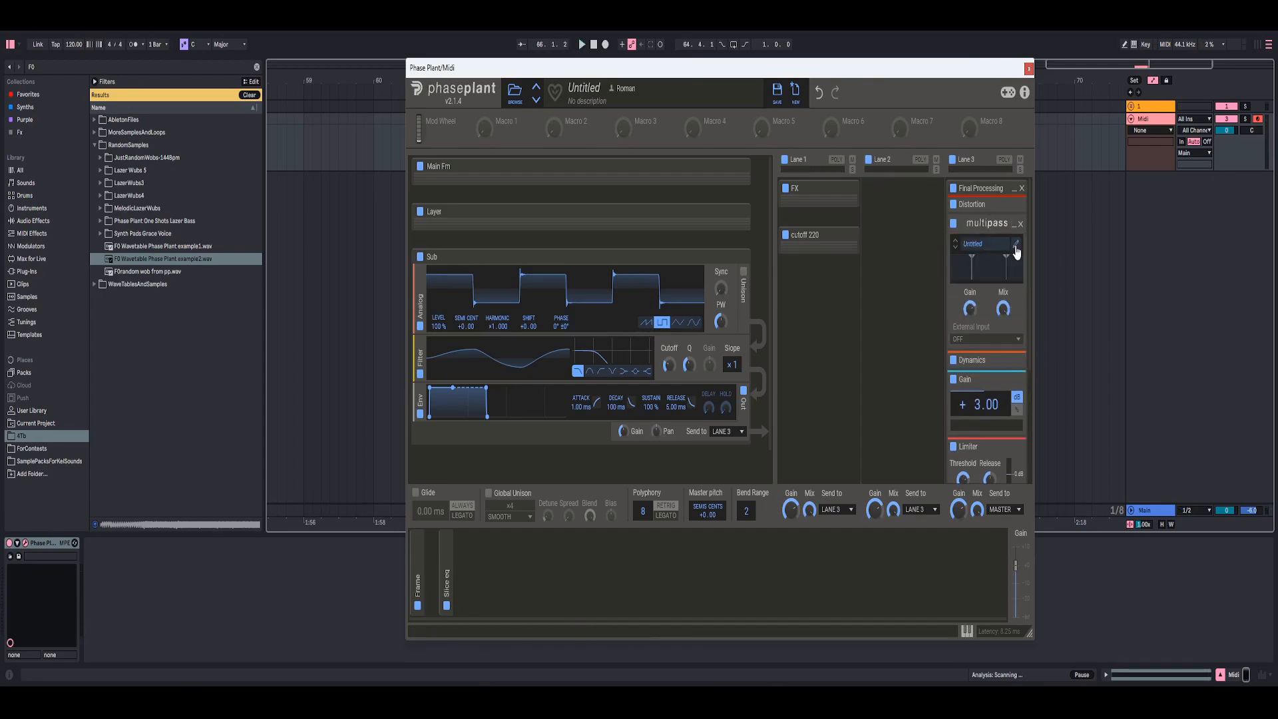
{"action": "left_click", "coordinate": [1016, 245]}
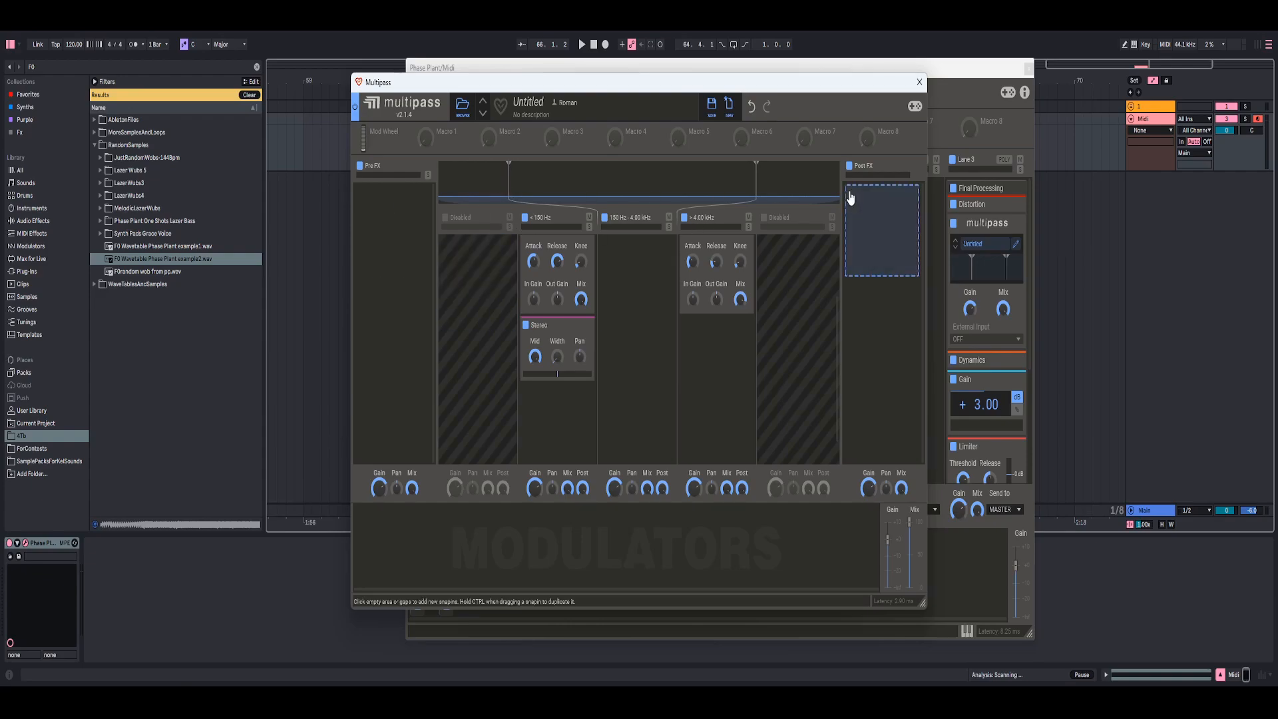
{"action": "key", "text": "space"}
{"action": "left_click", "coordinate": [919, 83]}
Collapse the Gain effect and the Final Processing group, and set the Bend Range to 3.
{"action": "scroll", "coordinate": [969, 335], "scroll_direction": "down", "scroll_amount": 3}
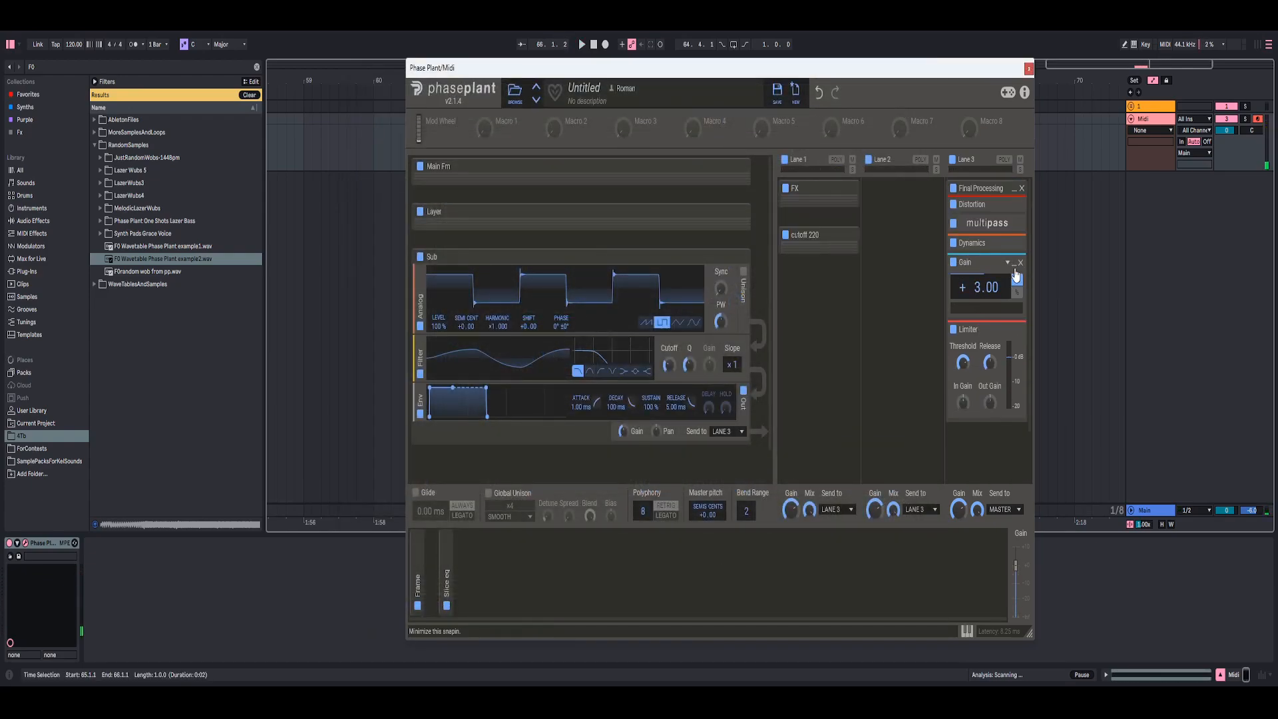
{"action": "left_click", "coordinate": [1015, 273]}
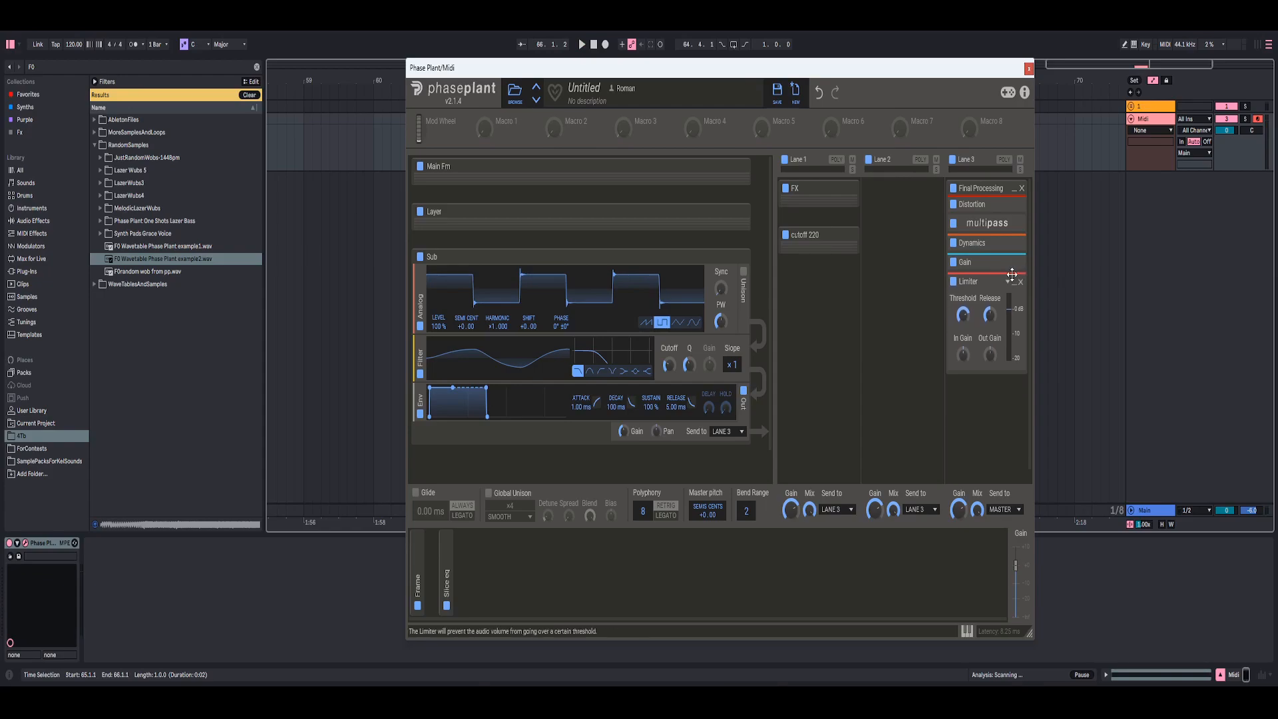
{"action": "left_click", "coordinate": [1013, 190]}
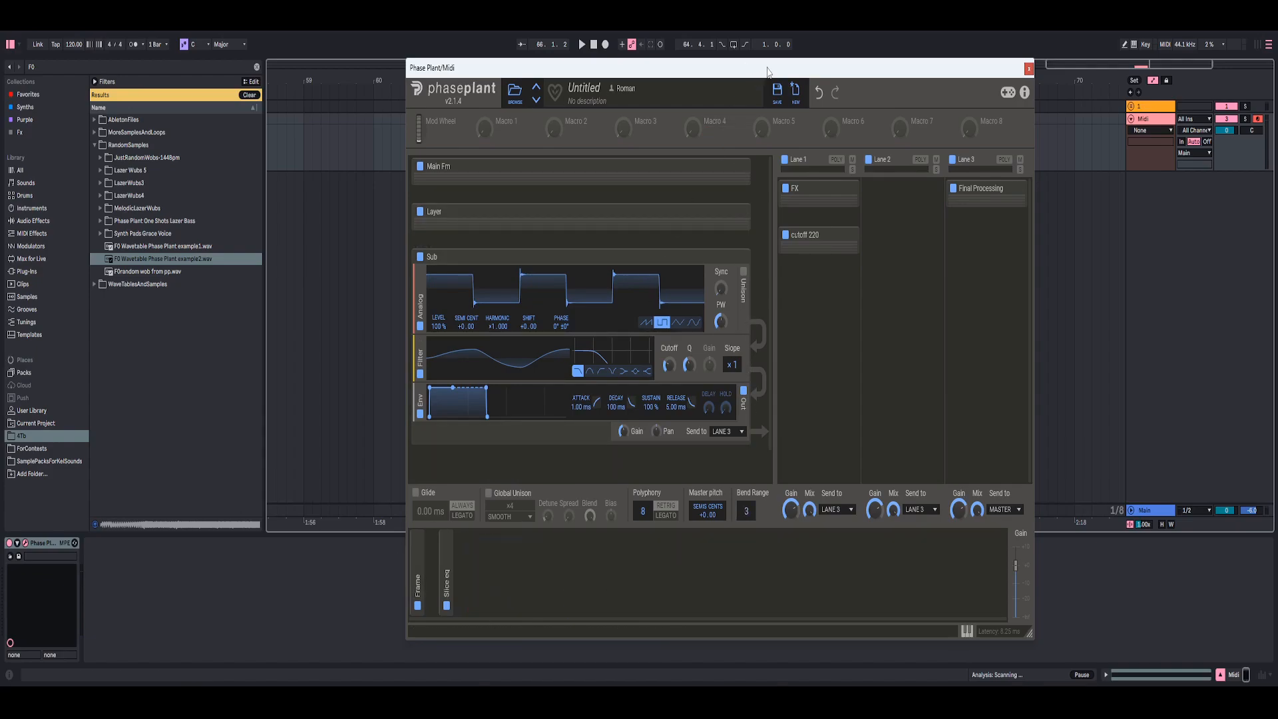
Show Phase Plant's keyboard and expose its Pitch Wheel as a configured parameter of the device.
{"action": "left_click", "coordinate": [966, 631]}
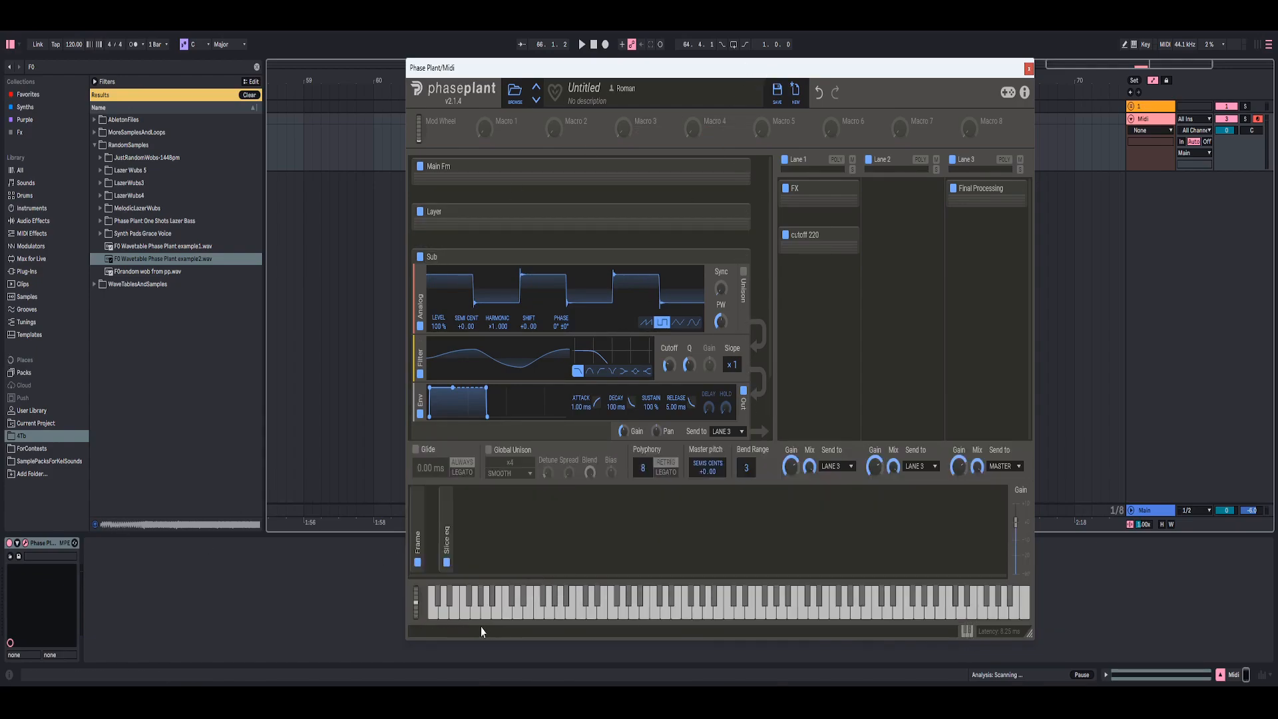
{"action": "left_click", "coordinate": [415, 604]}
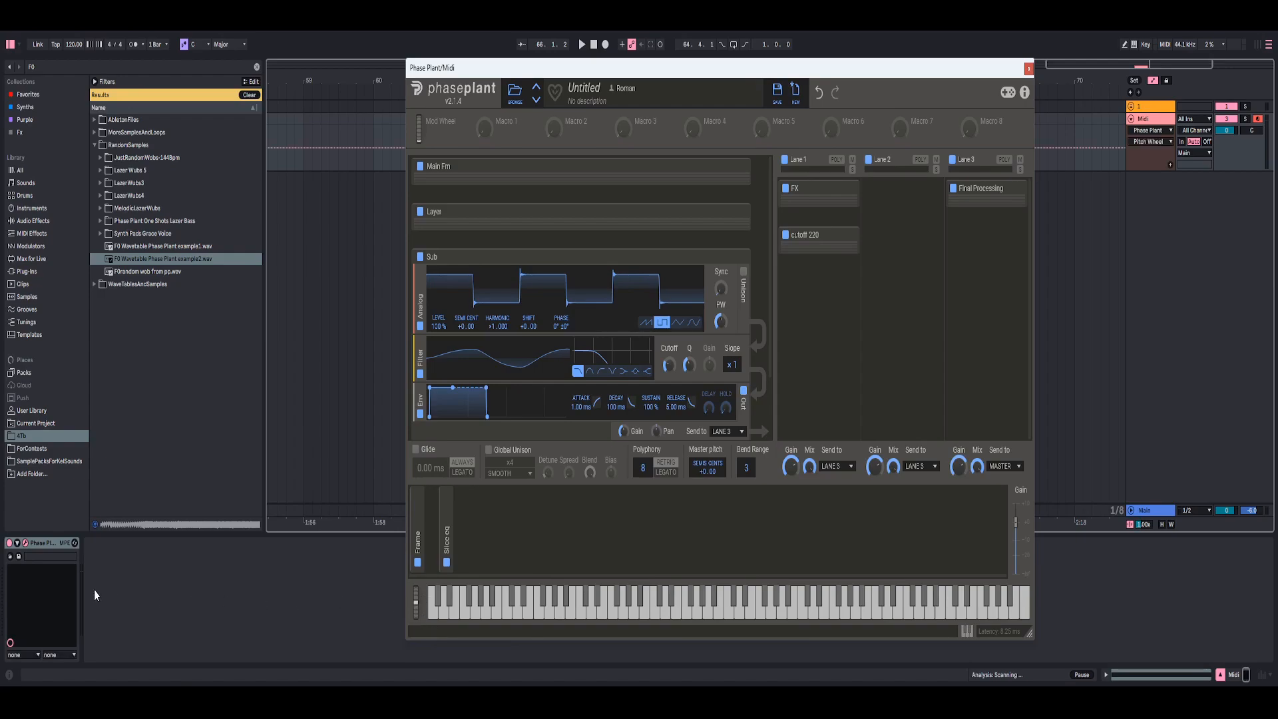
{"action": "left_click", "coordinate": [18, 542]}
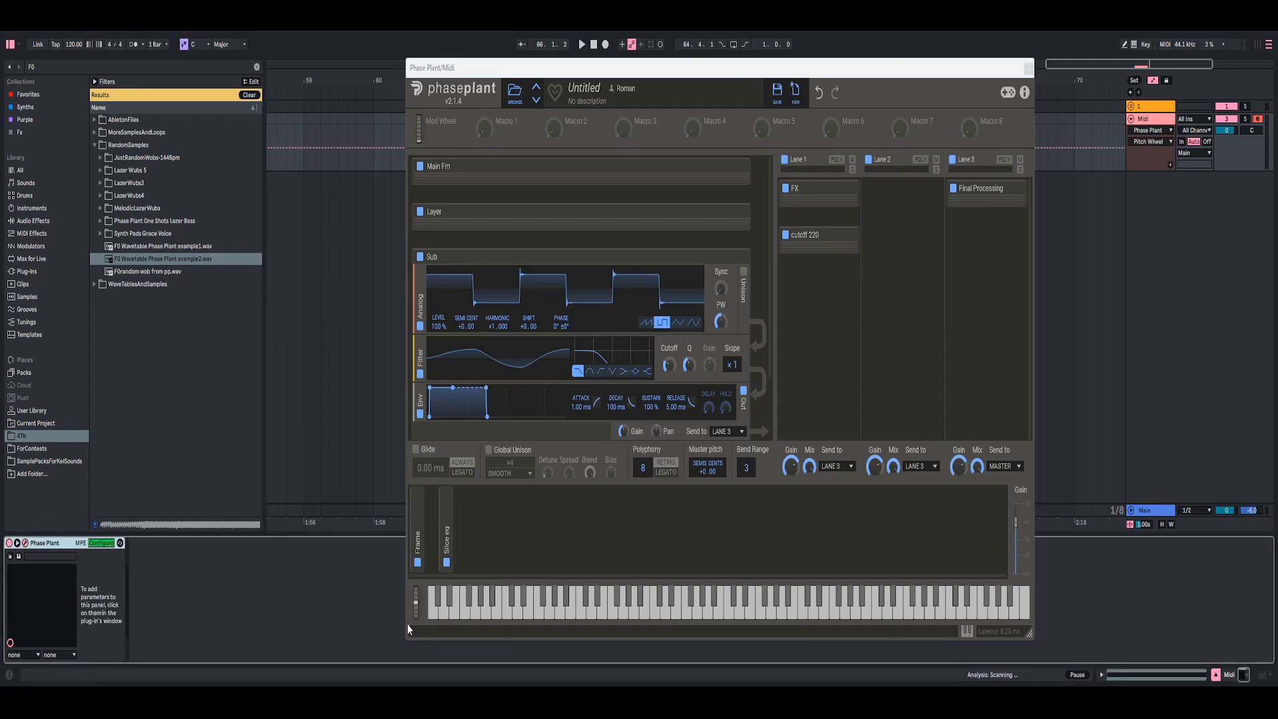
{"action": "left_click", "coordinate": [417, 614]}
{"action": "left_click", "coordinate": [108, 544]}
Show the Pitch Wheel automation, ramp it from the clip's start up to maximum at the clip's end, and reopen Phase Plant.
{"action": "right_click", "coordinate": [100, 567]}
{"action": "left_click", "coordinate": [121, 573]}
{"action": "left_click", "coordinate": [1029, 67]}
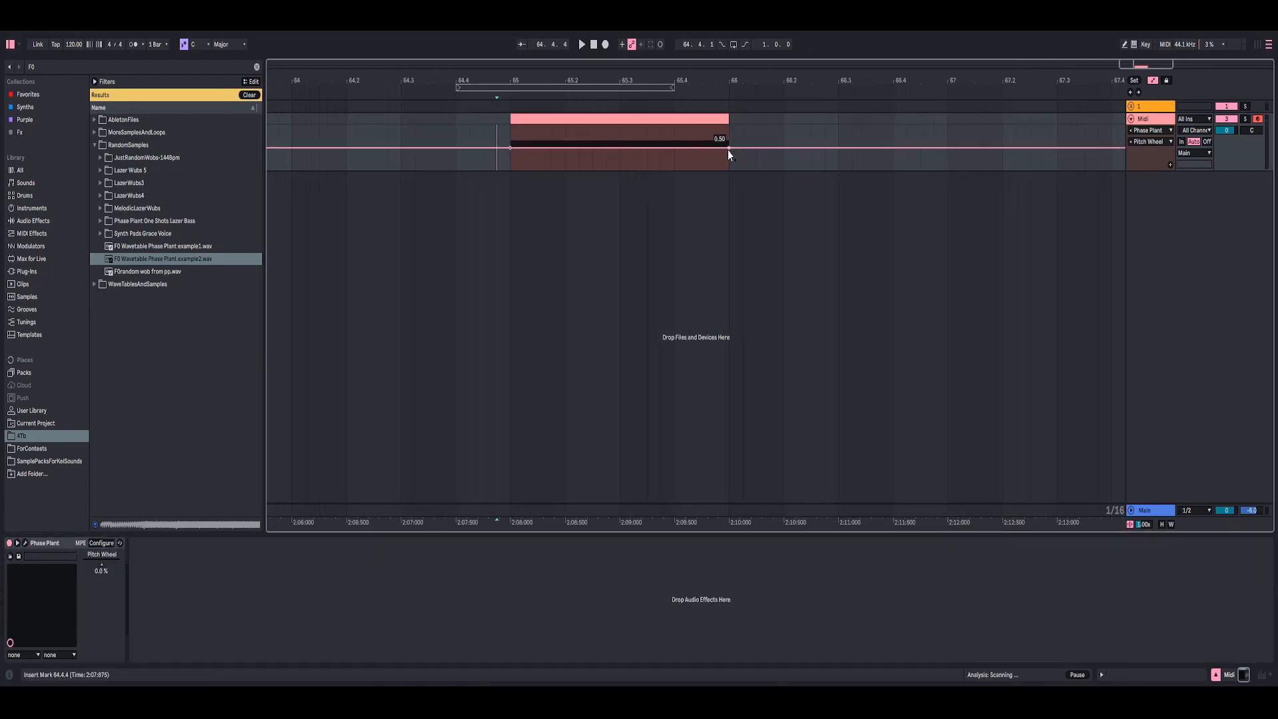
{"action": "left_click_drag", "start_coordinate": [729, 147], "coordinate": [729, 125]}
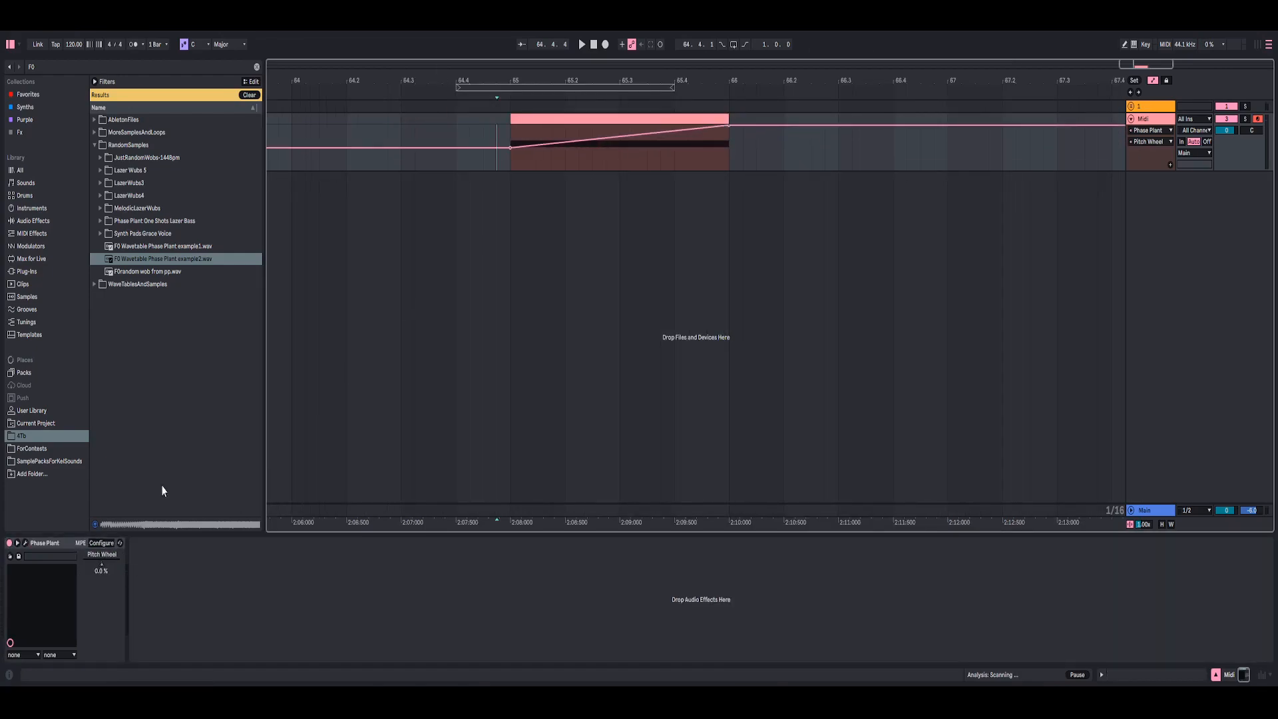
{"action": "left_click", "coordinate": [25, 544]}
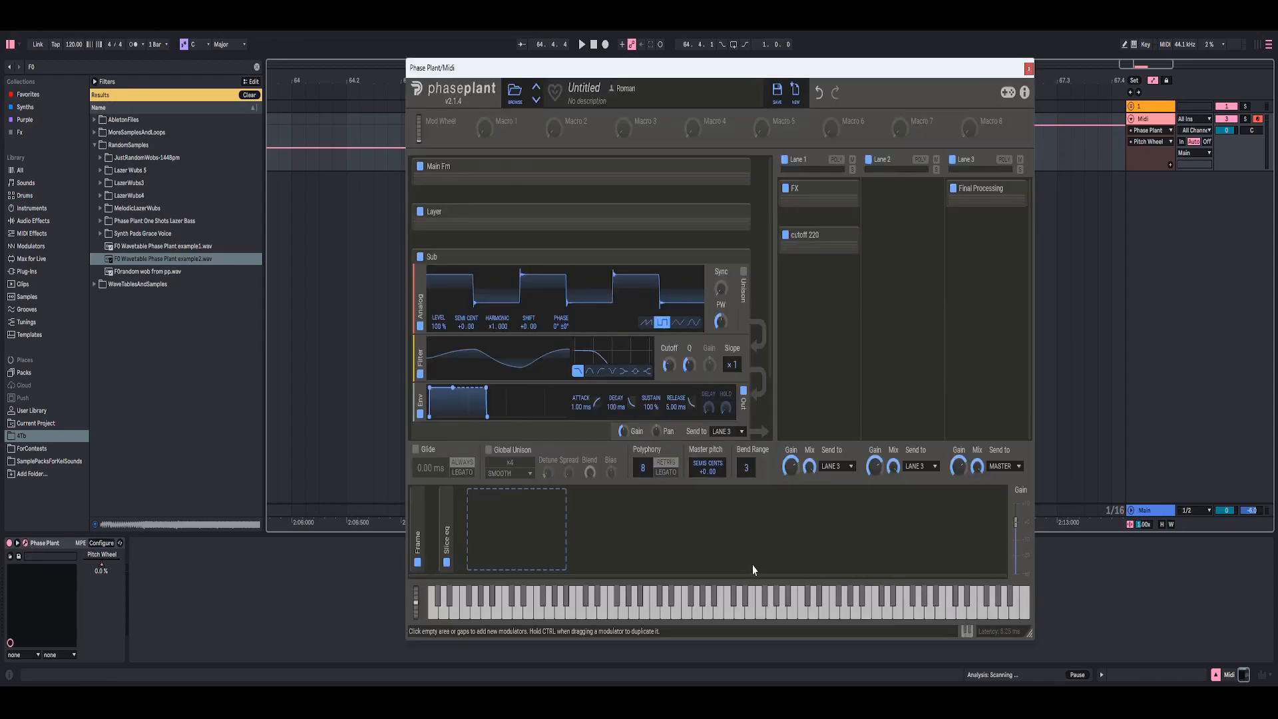
Close the Phase Plant editor and play the MIDI clip from its start at bar 65 to audition the pitch ramp.
{"action": "left_click", "coordinate": [1029, 69]}
{"action": "left_click", "coordinate": [512, 170]}
{"action": "key", "text": "space"}
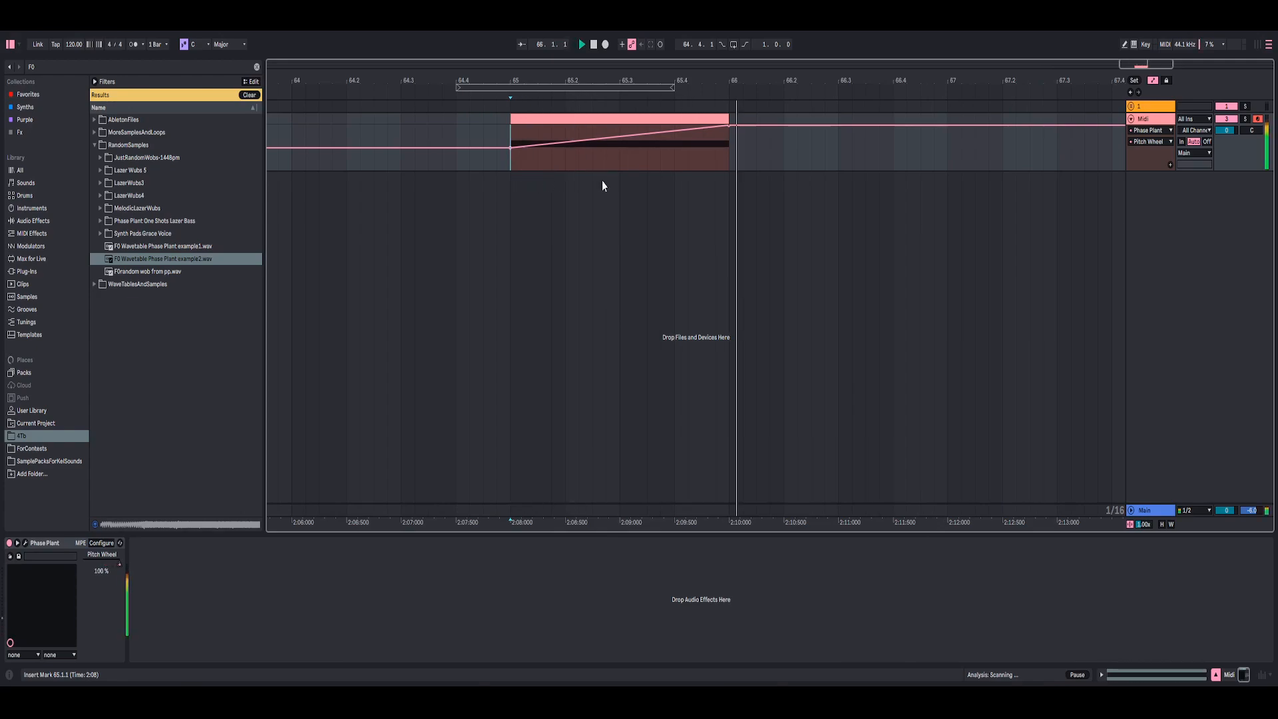
{"action": "key", "text": "space"}
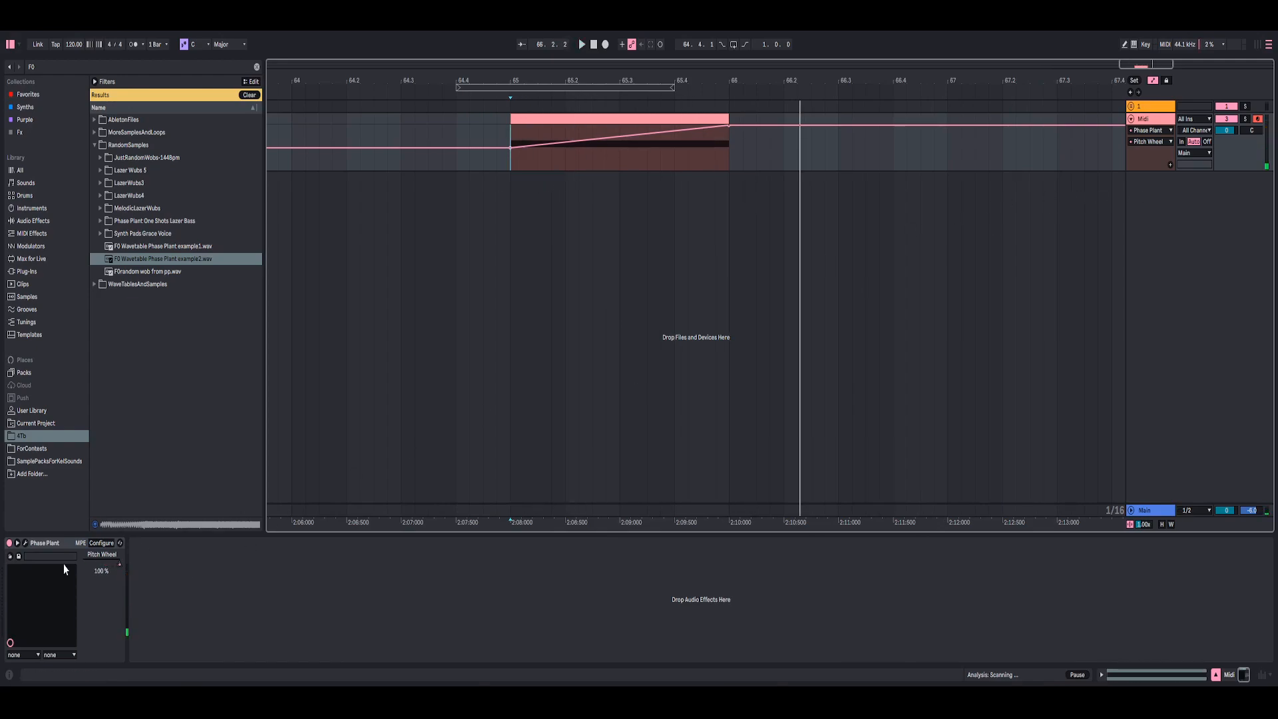
Open the Phase Plant editor to review the patch's generator groups and effect lanes, and close it again.
{"action": "left_click", "coordinate": [25, 542]}
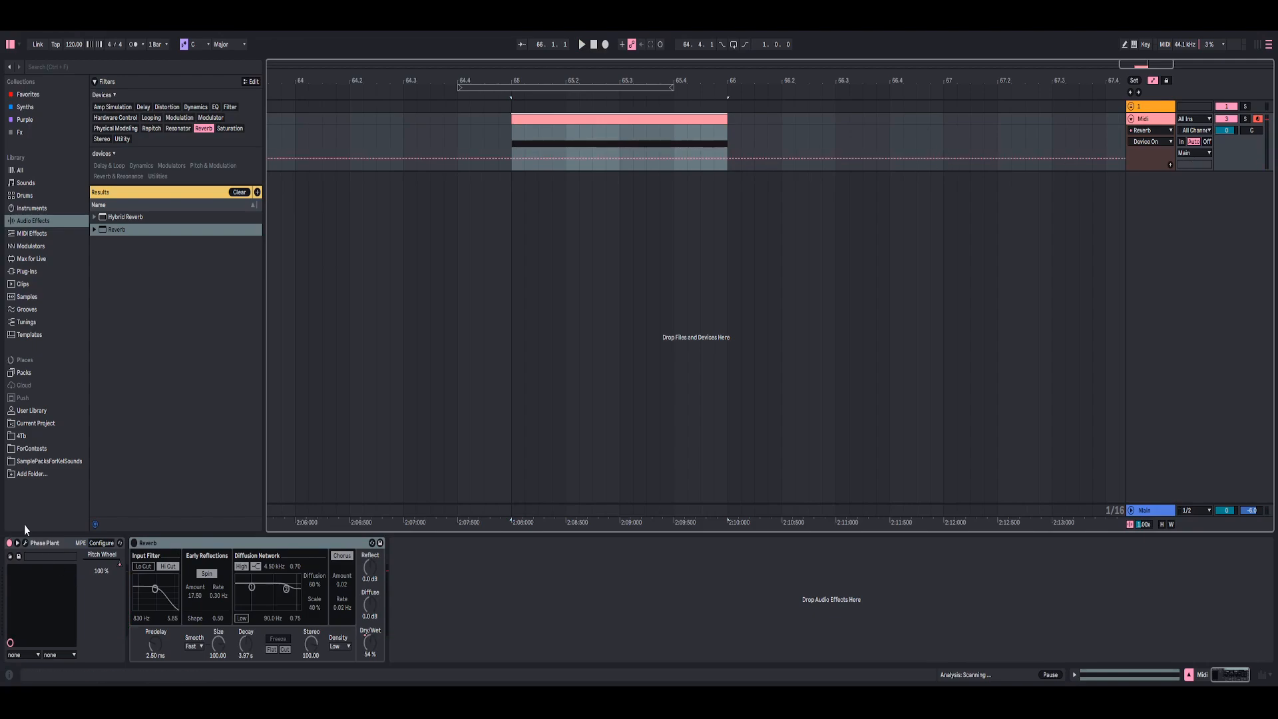
{"action": "left_click", "coordinate": [25, 543]}
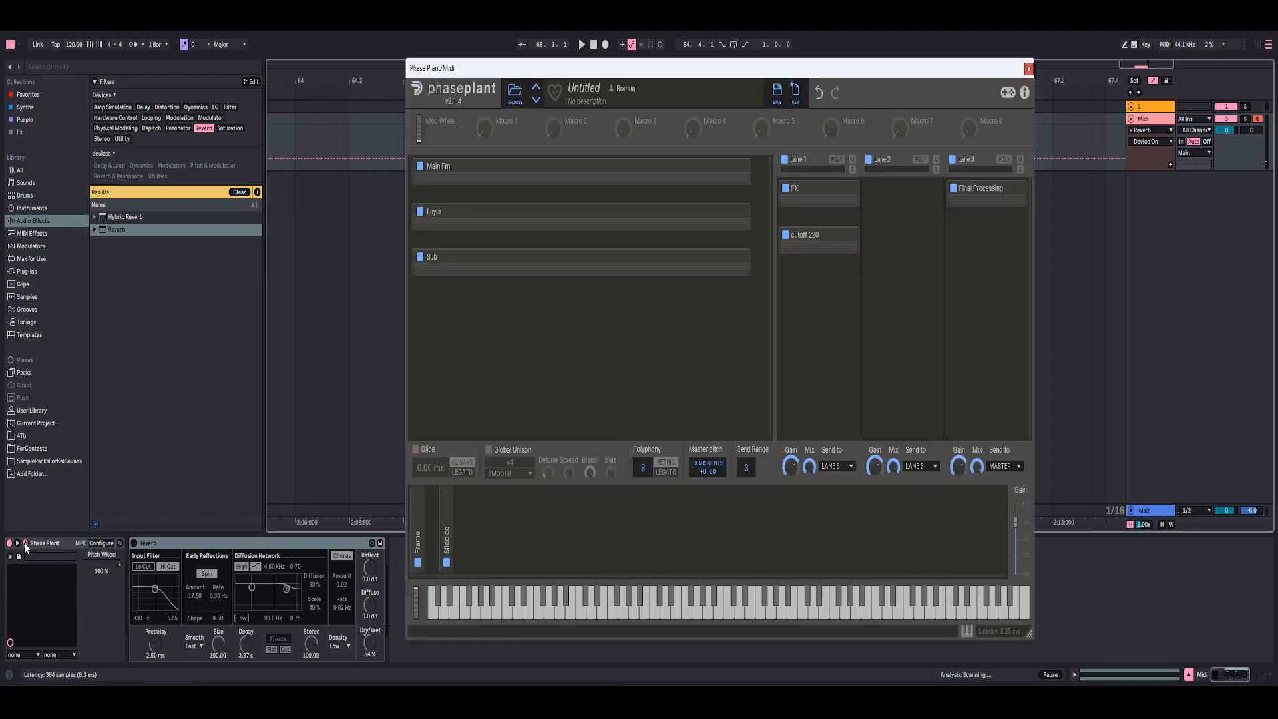
{"action": "left_click", "coordinate": [1029, 69]}
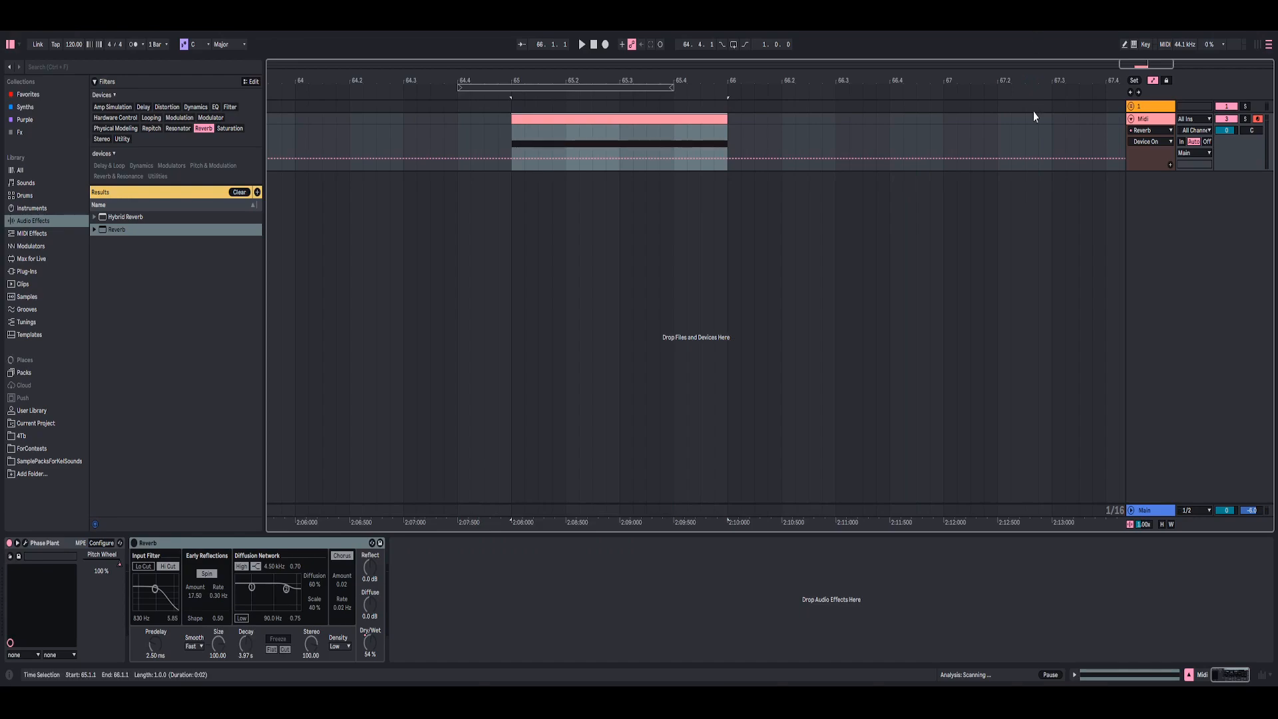
Select the one-bar MIDI clip on the Midi track, from bar 65 to bar 66.
{"action": "left_click", "coordinate": [1157, 120]}
{"action": "left_click", "coordinate": [624, 119]}
{"action": "left_click_drag", "start_coordinate": [633, 78], "coordinate": [670, 86]}
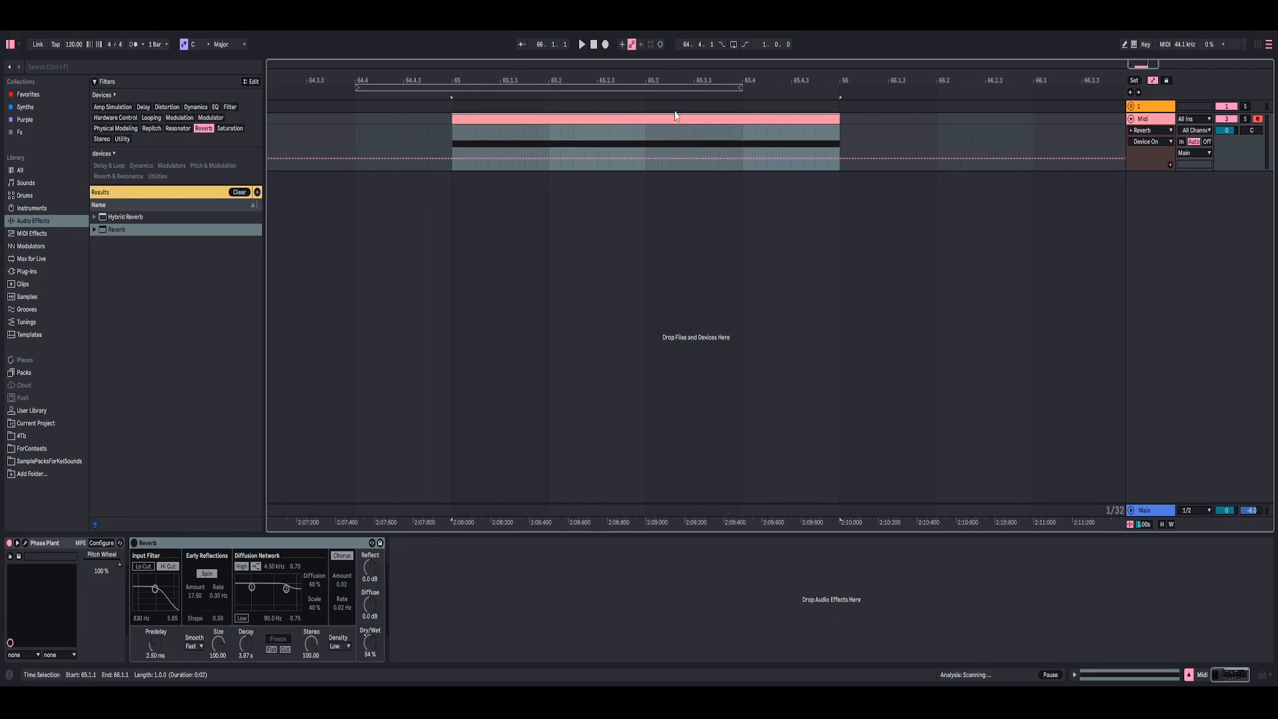